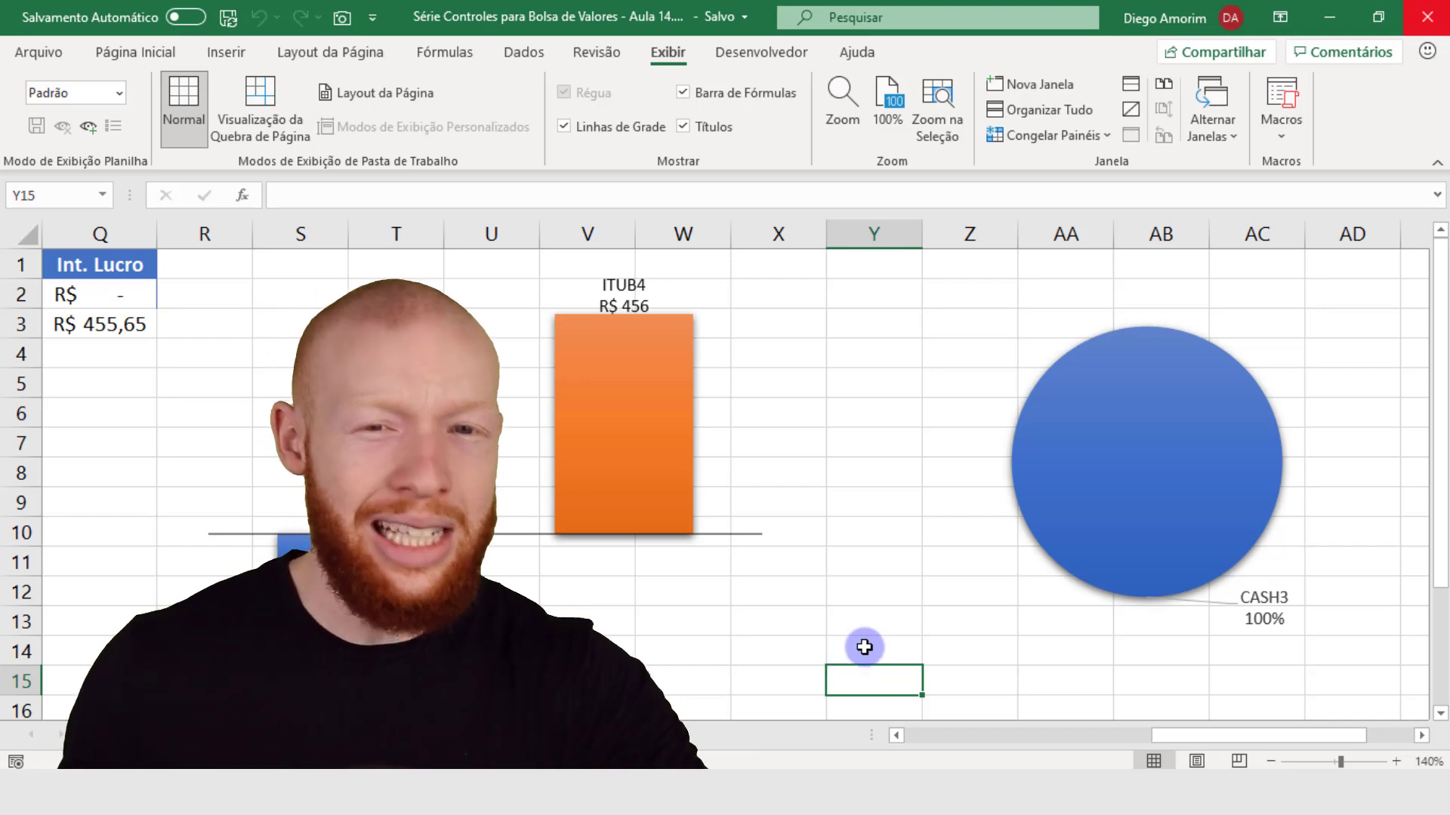
mouse_move(1216, 736)
left_mouse_down()
mouse_move(956, 736)
mouse_move(1091, 728)
mouse_move(1129, 709)
mouse_move(1239, 713)
mouse_move(1217, 723)
left_mouse_up()
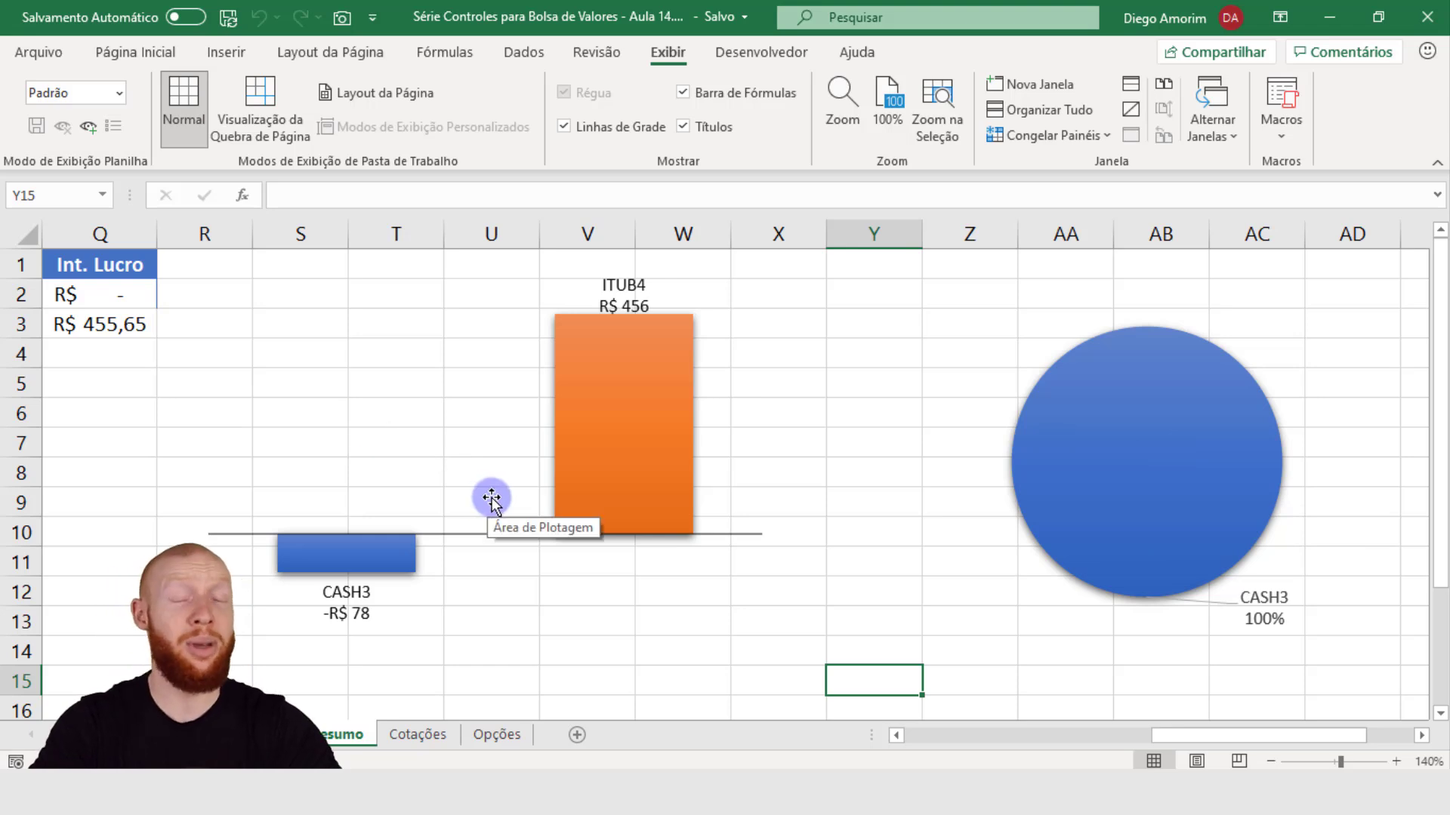
left_click(533, 593)
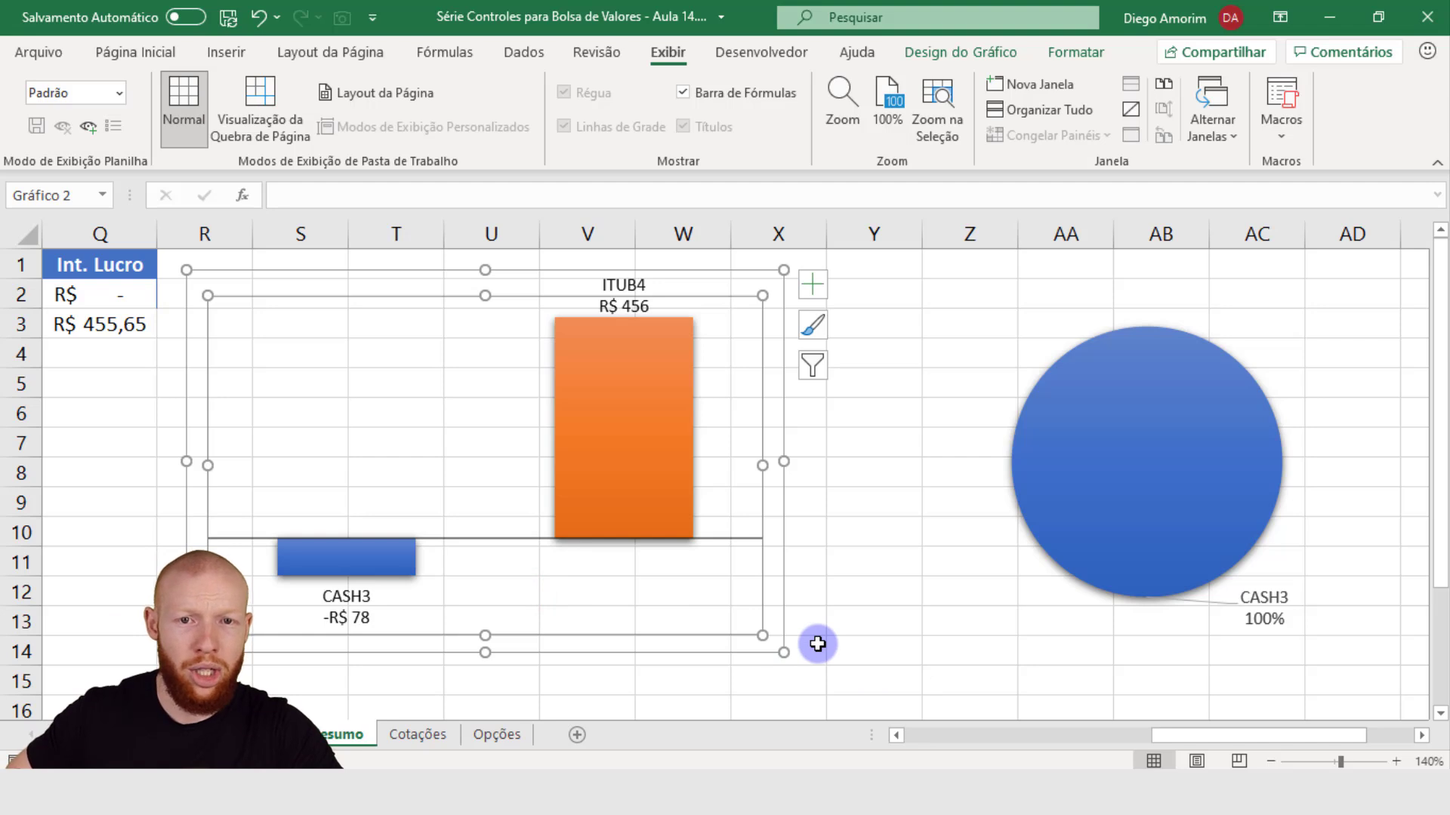
key("ctrl+z")
left_click(822, 672)
Examine the profit and loss column chart, the pie chart of the assets, and the summary table feeding them
left_click(681, 500)
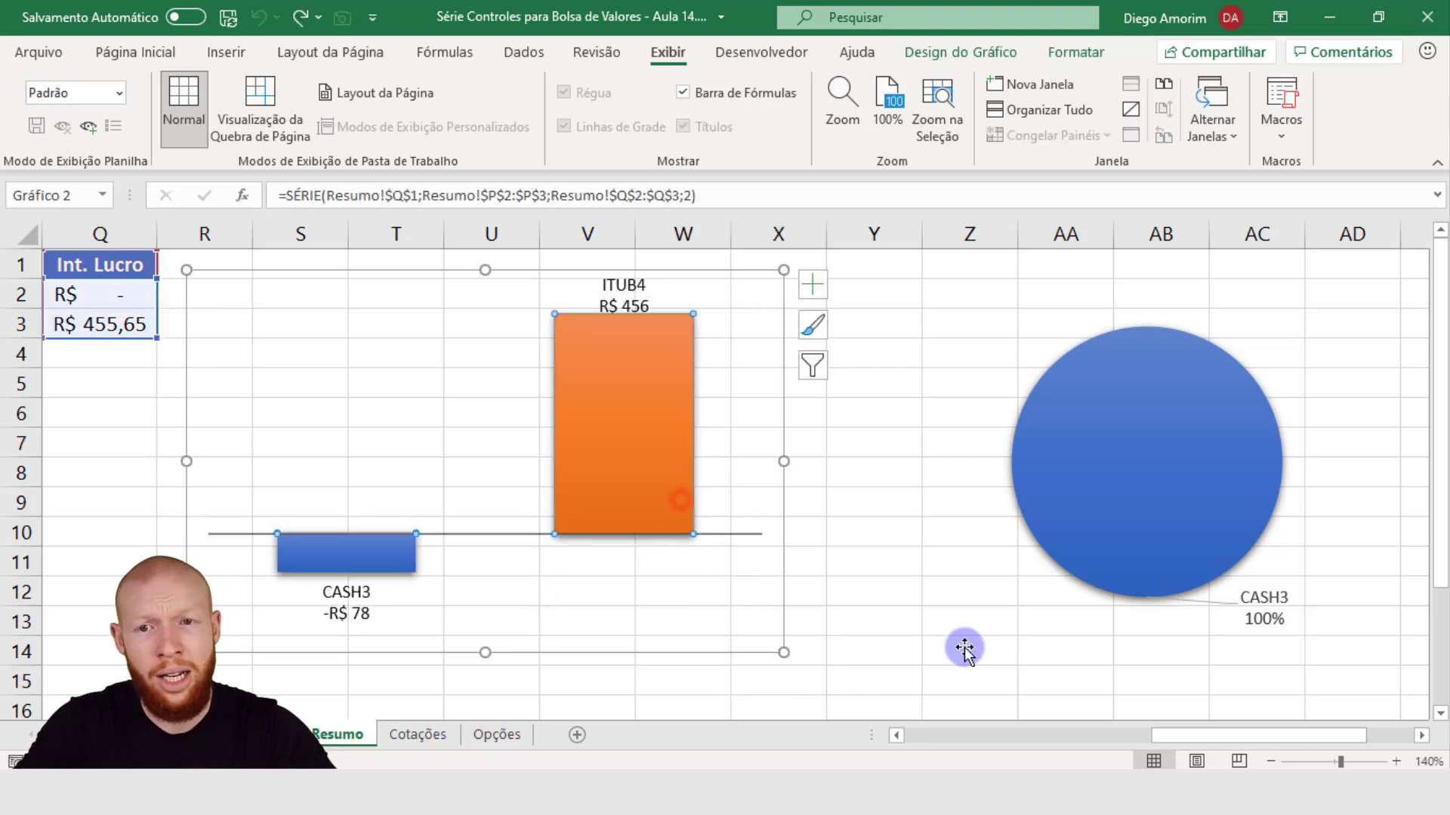
left_click_drag(1175, 735, 1139, 741)
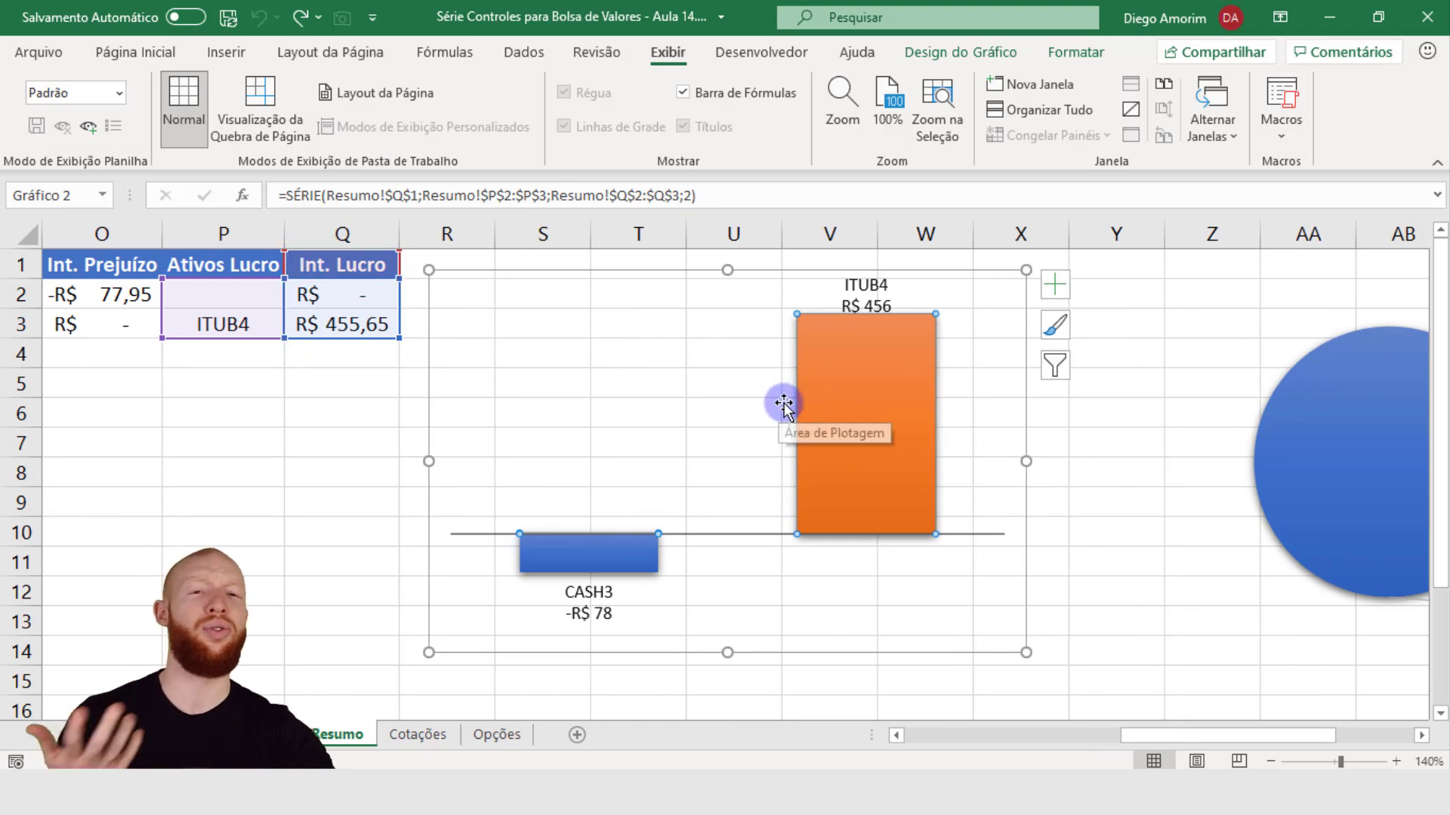
mouse_move(847, 441)
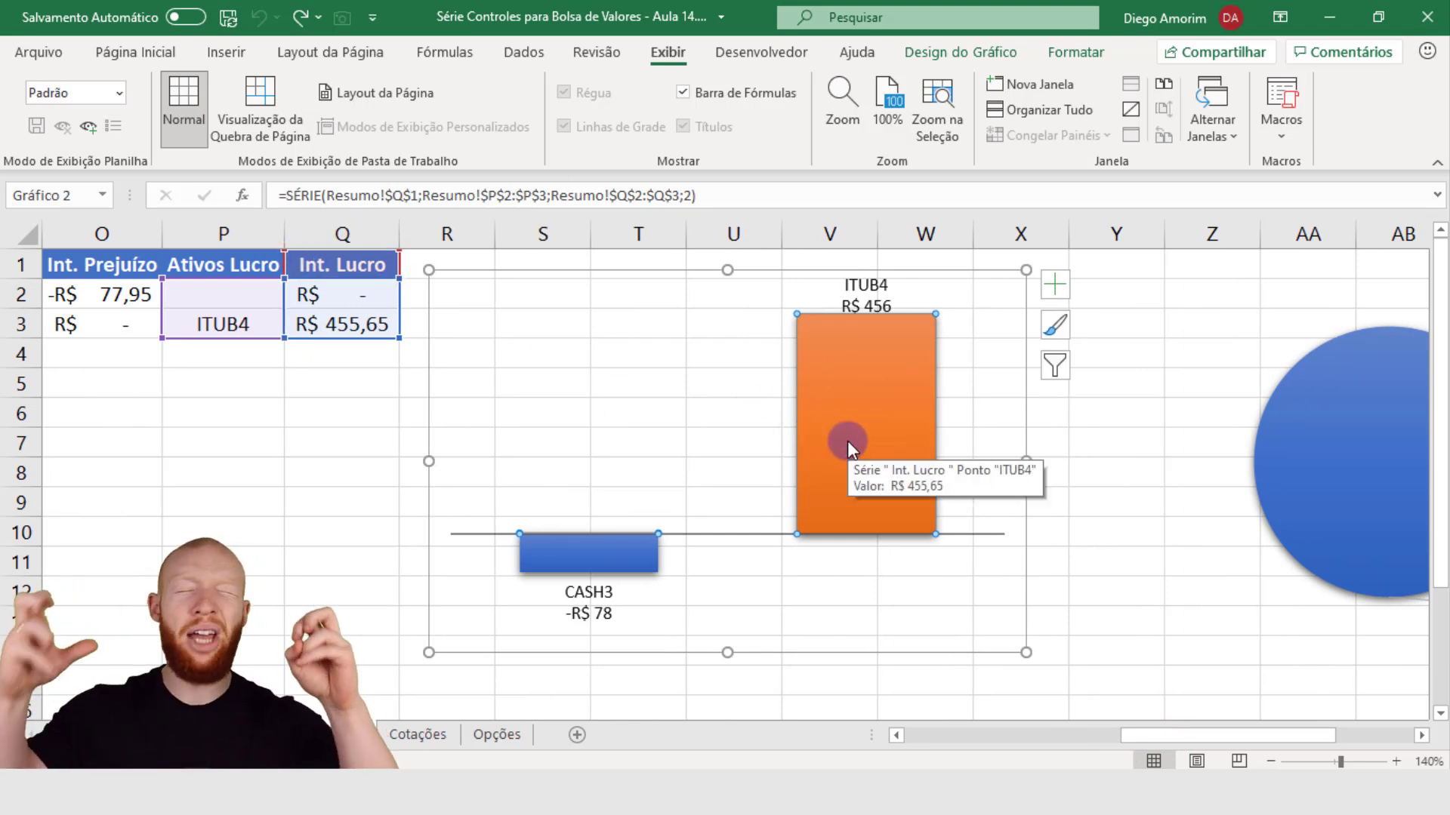
left_click(1094, 473)
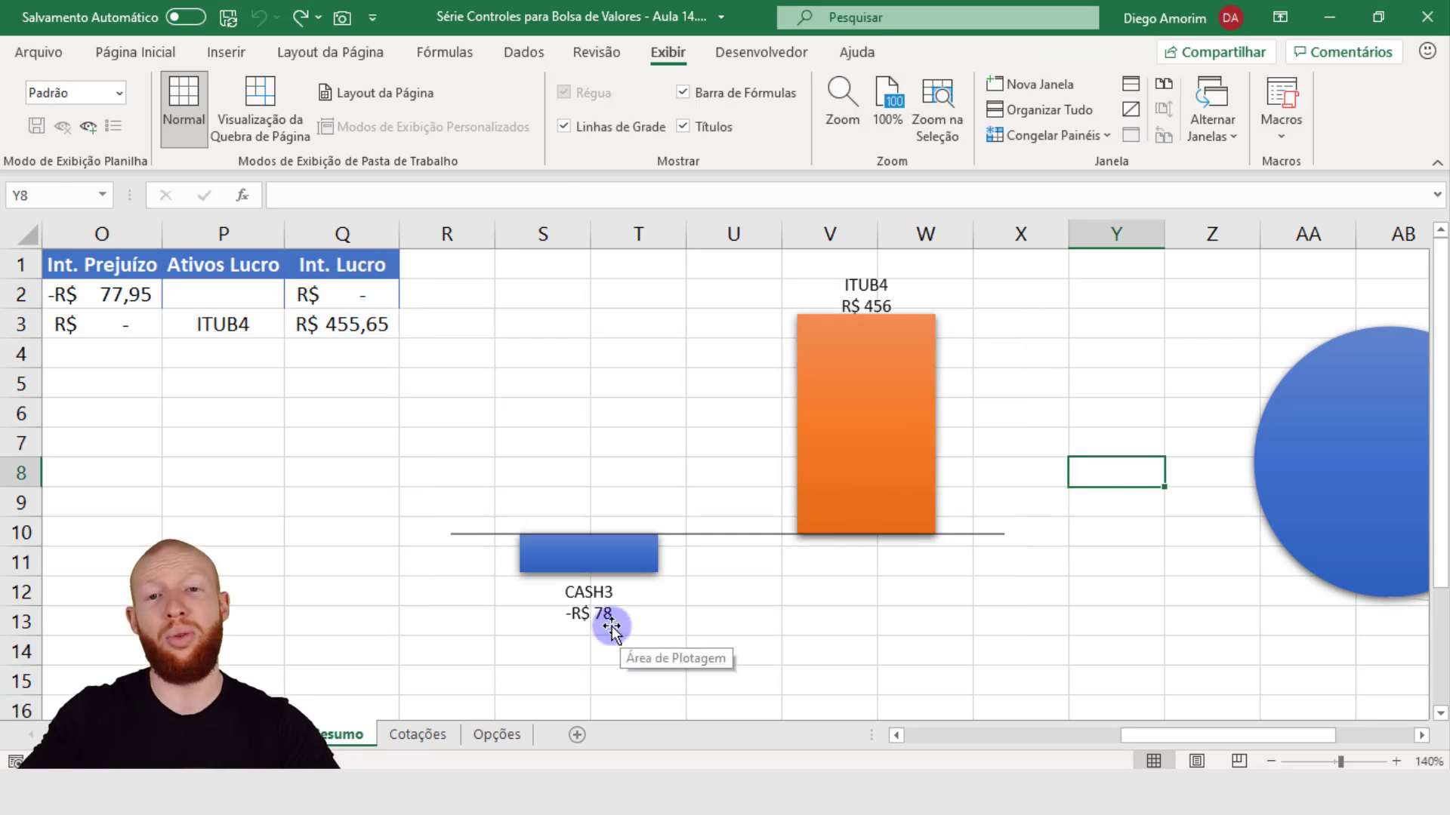
mouse_move(905, 467)
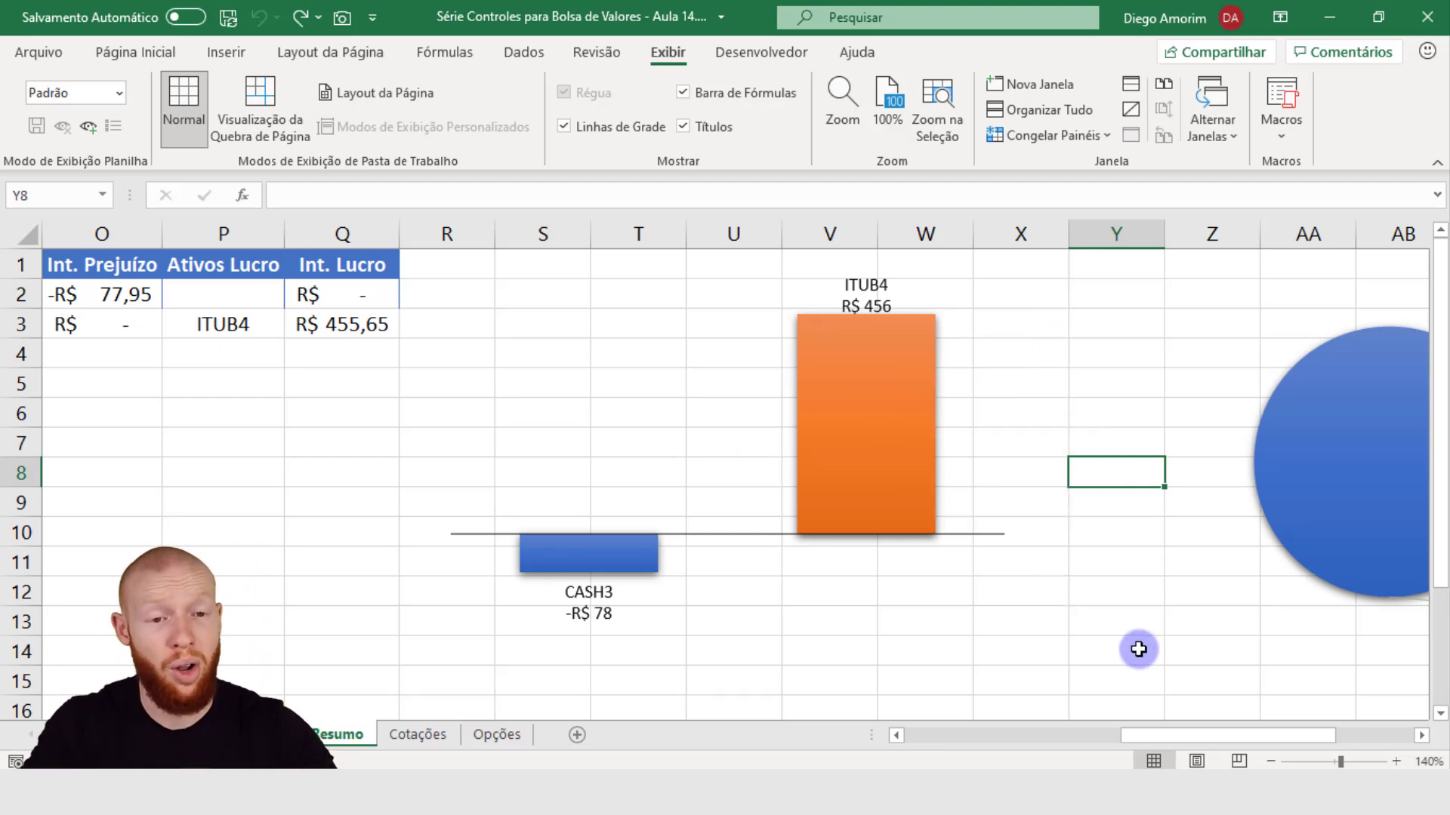
left_click_drag(1152, 736, 1184, 736)
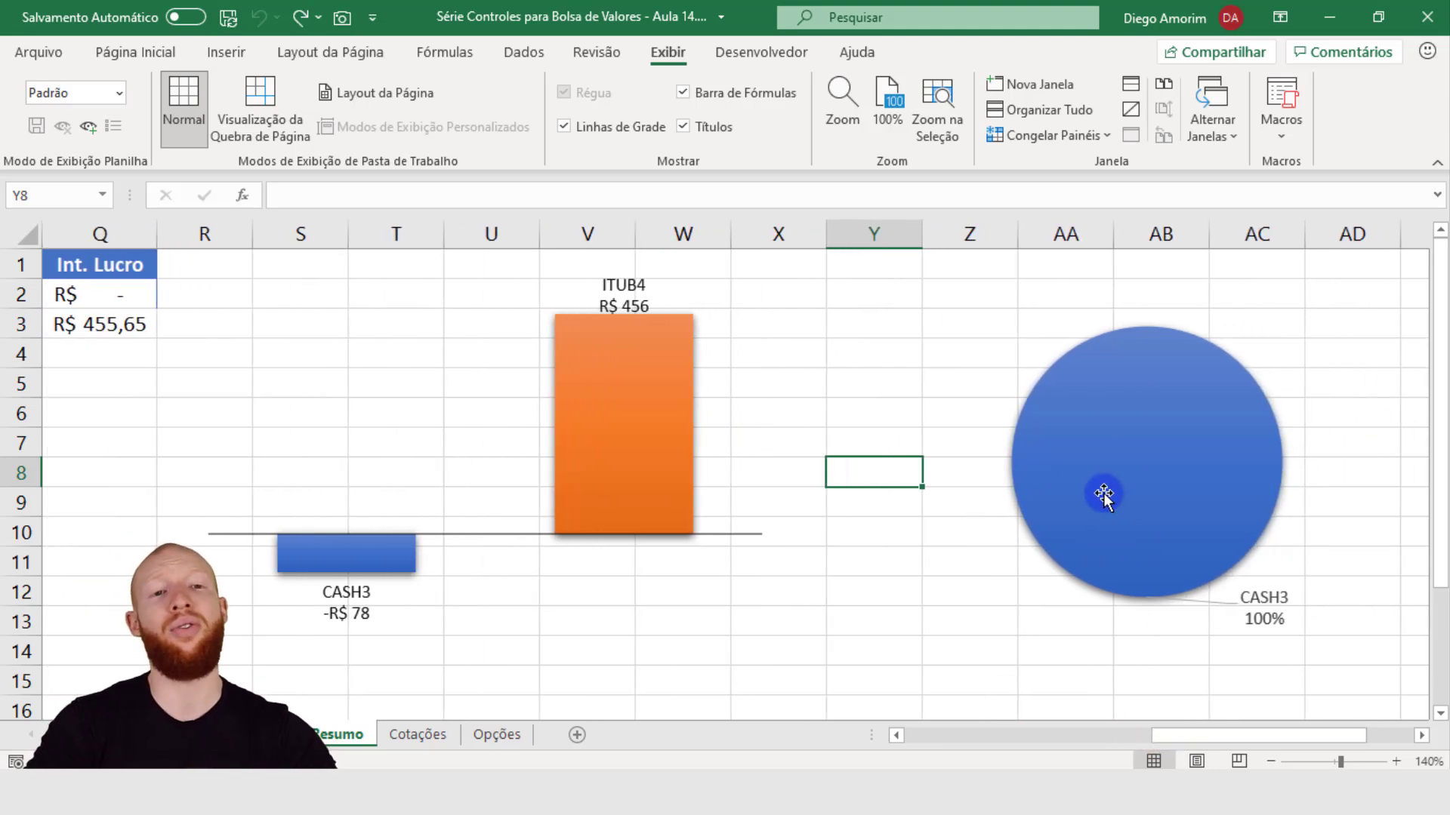
mouse_move(1089, 498)
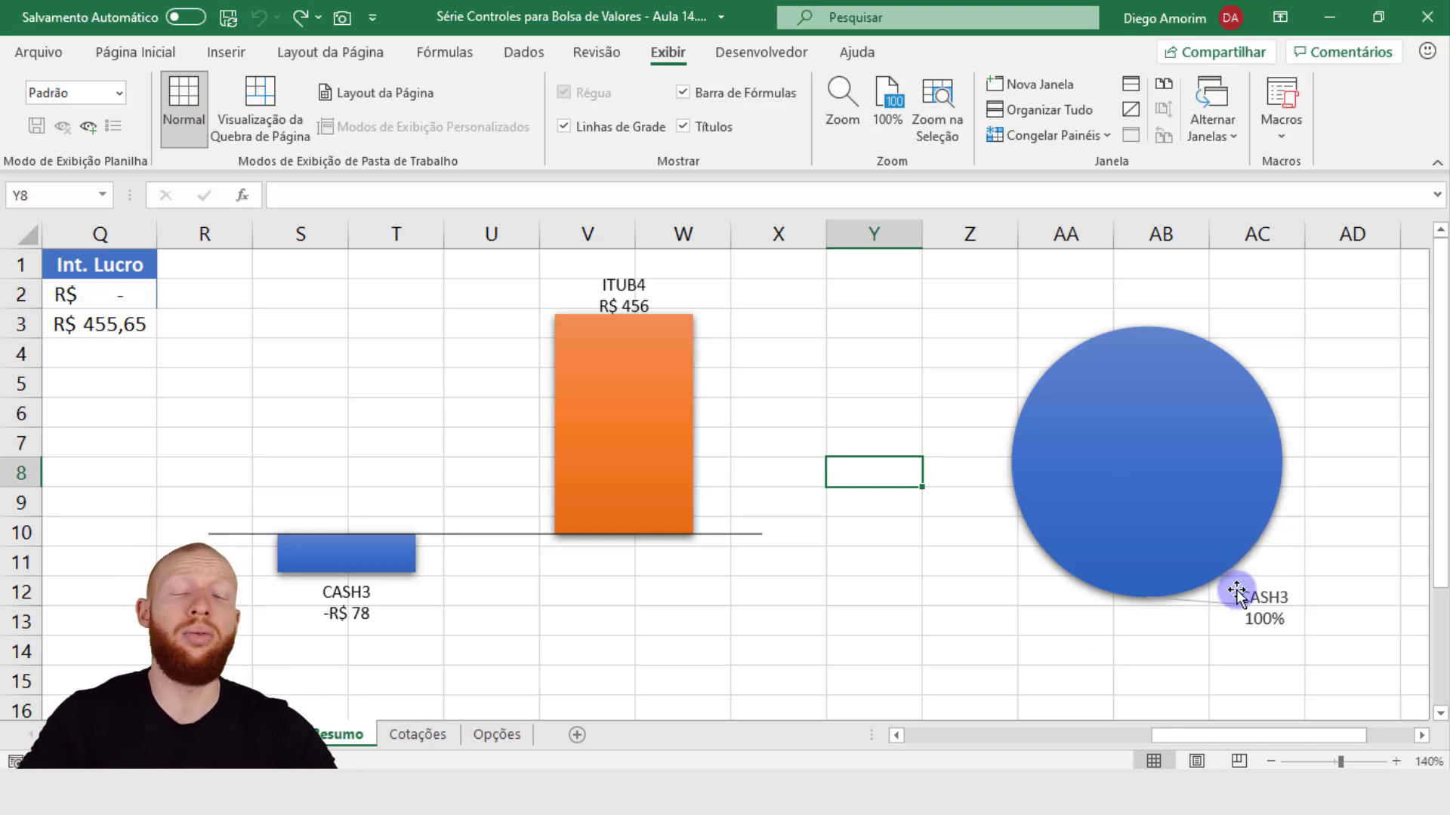
left_click_drag(1272, 732, 1178, 746)
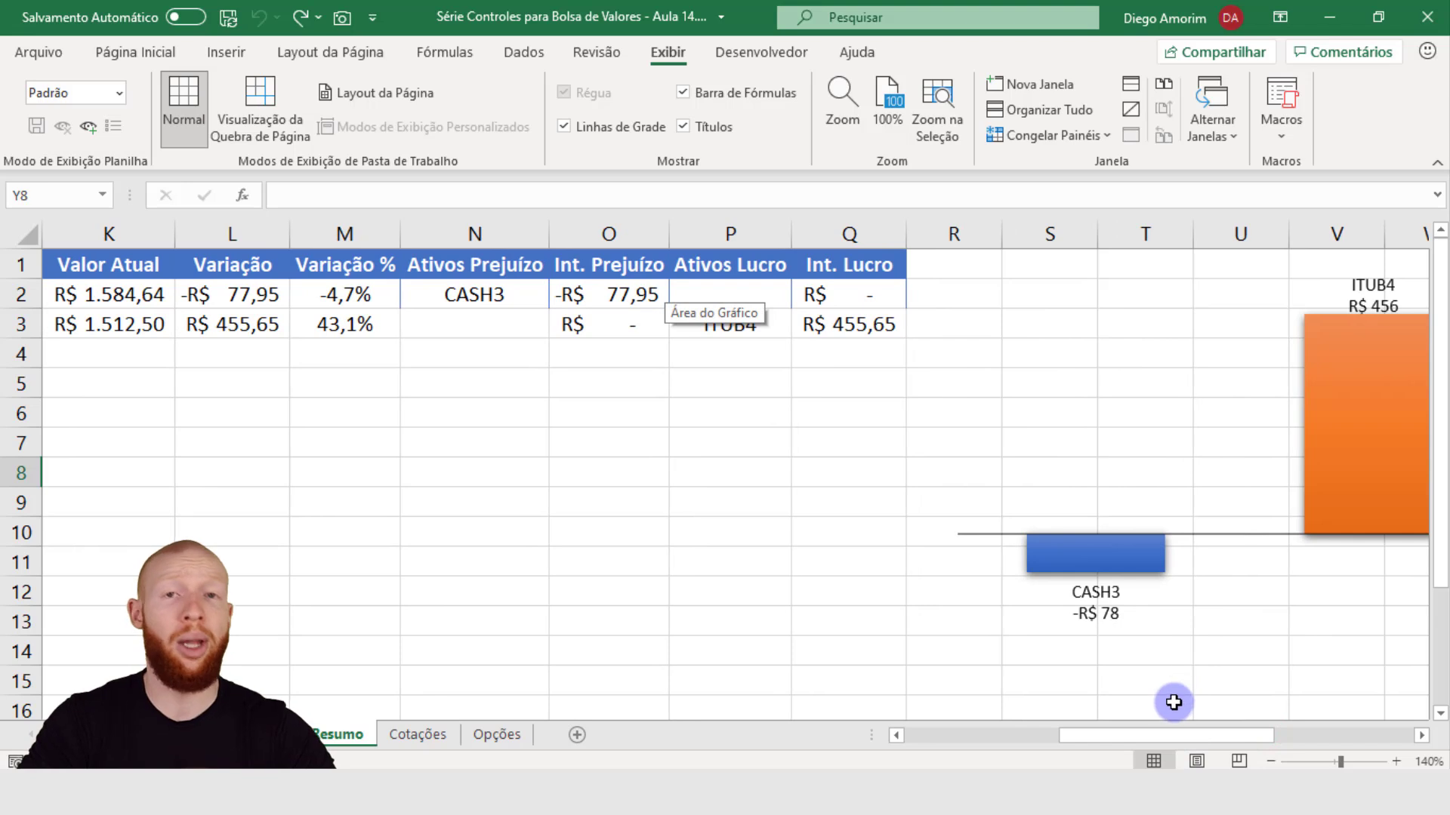
left_click_drag(1181, 733, 1271, 738)
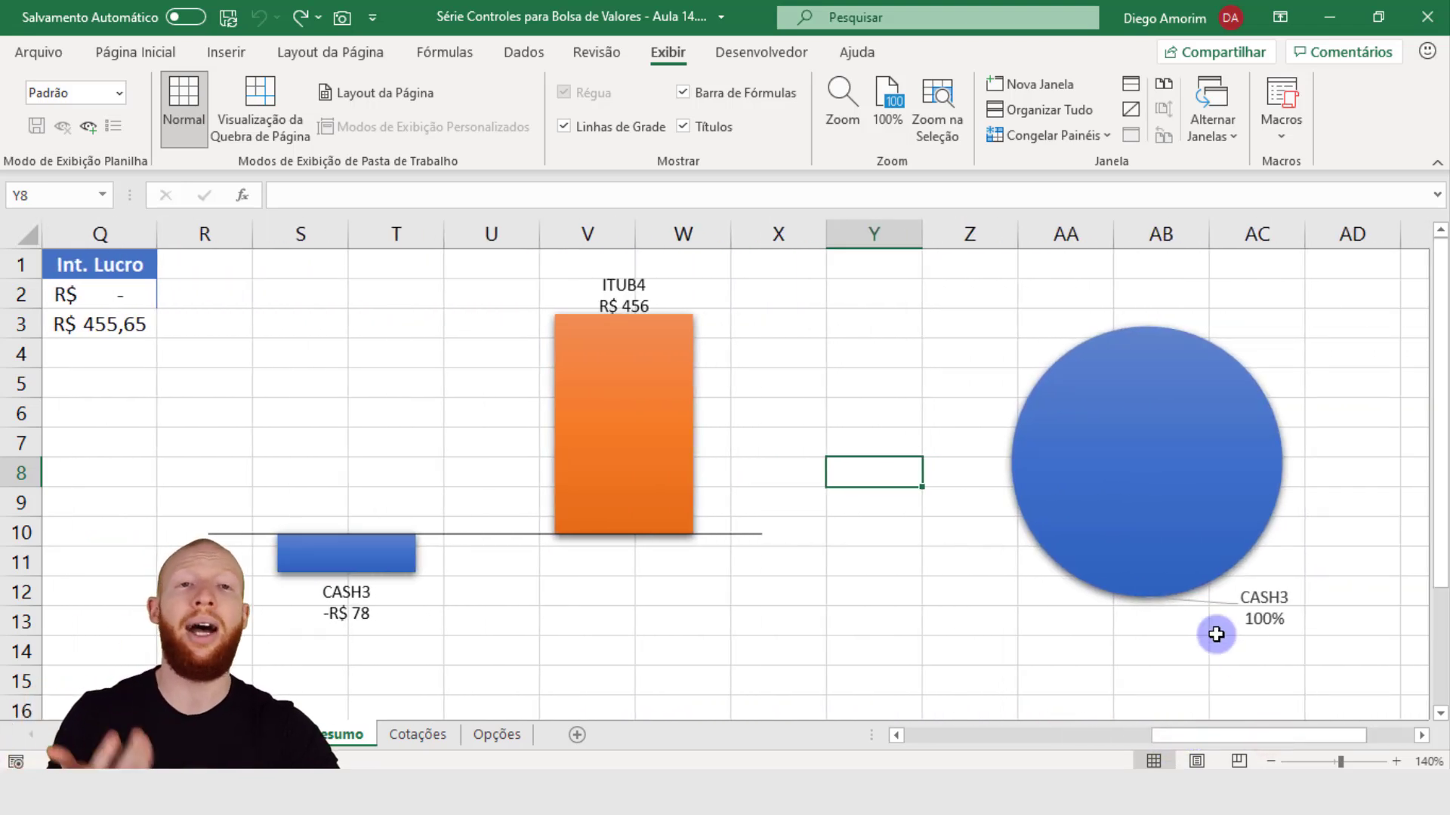
Extend the pie chart's Valor Atual series values to cover =Resumo!$K$2:$K$3 in its data source
right_click(1178, 498)
left_click(1262, 598)
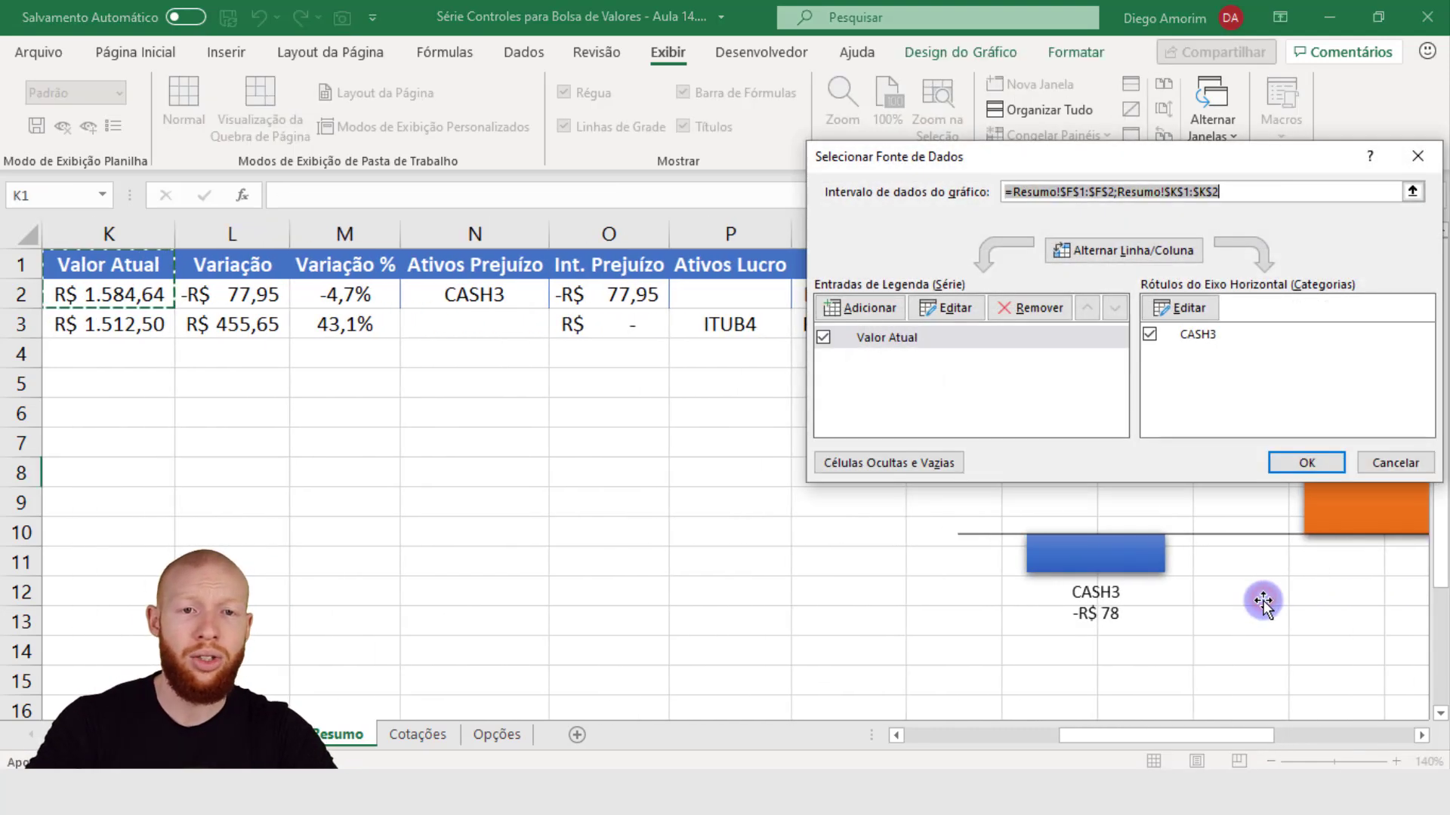
left_click(954, 310)
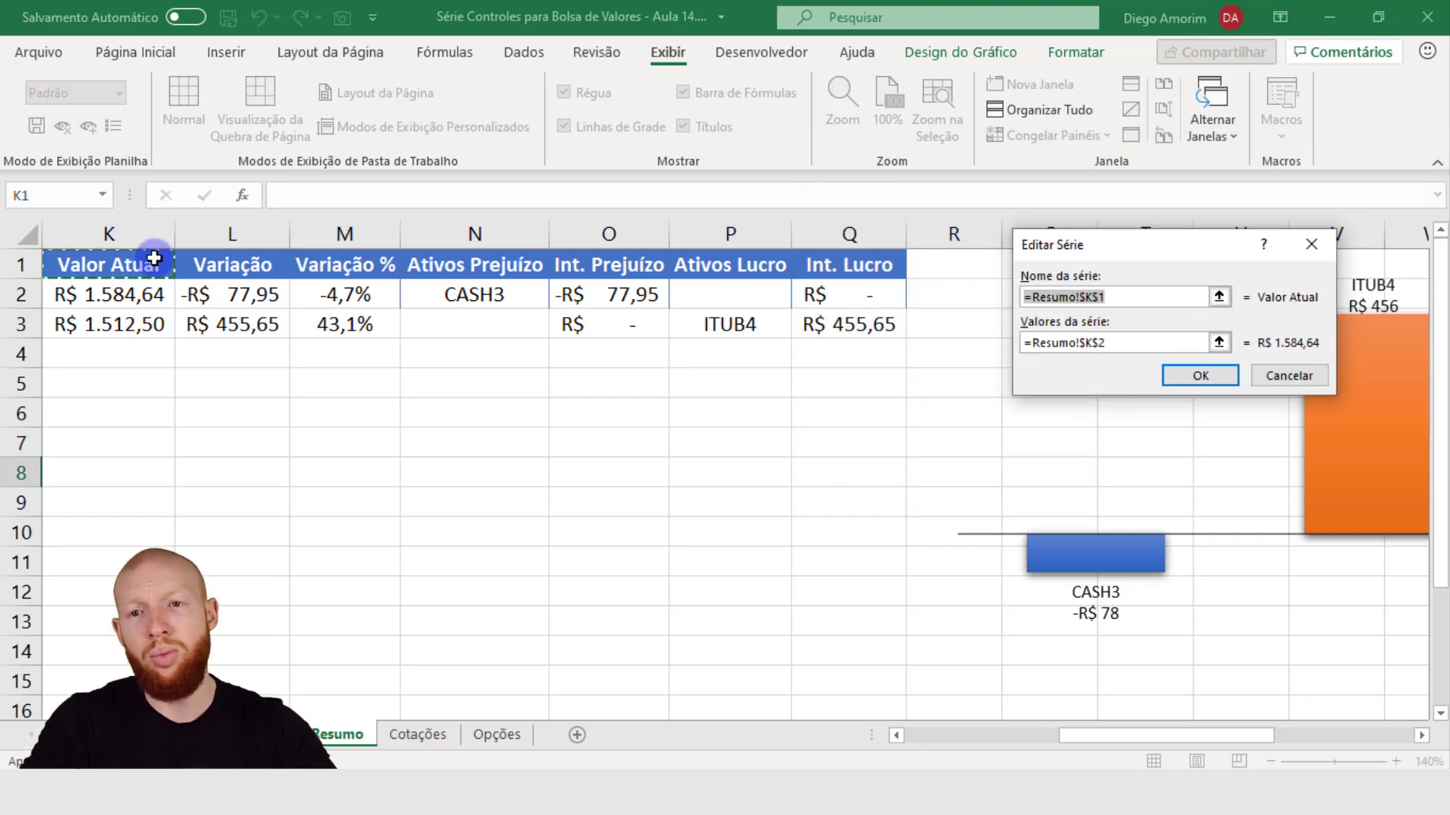
left_click(1139, 342)
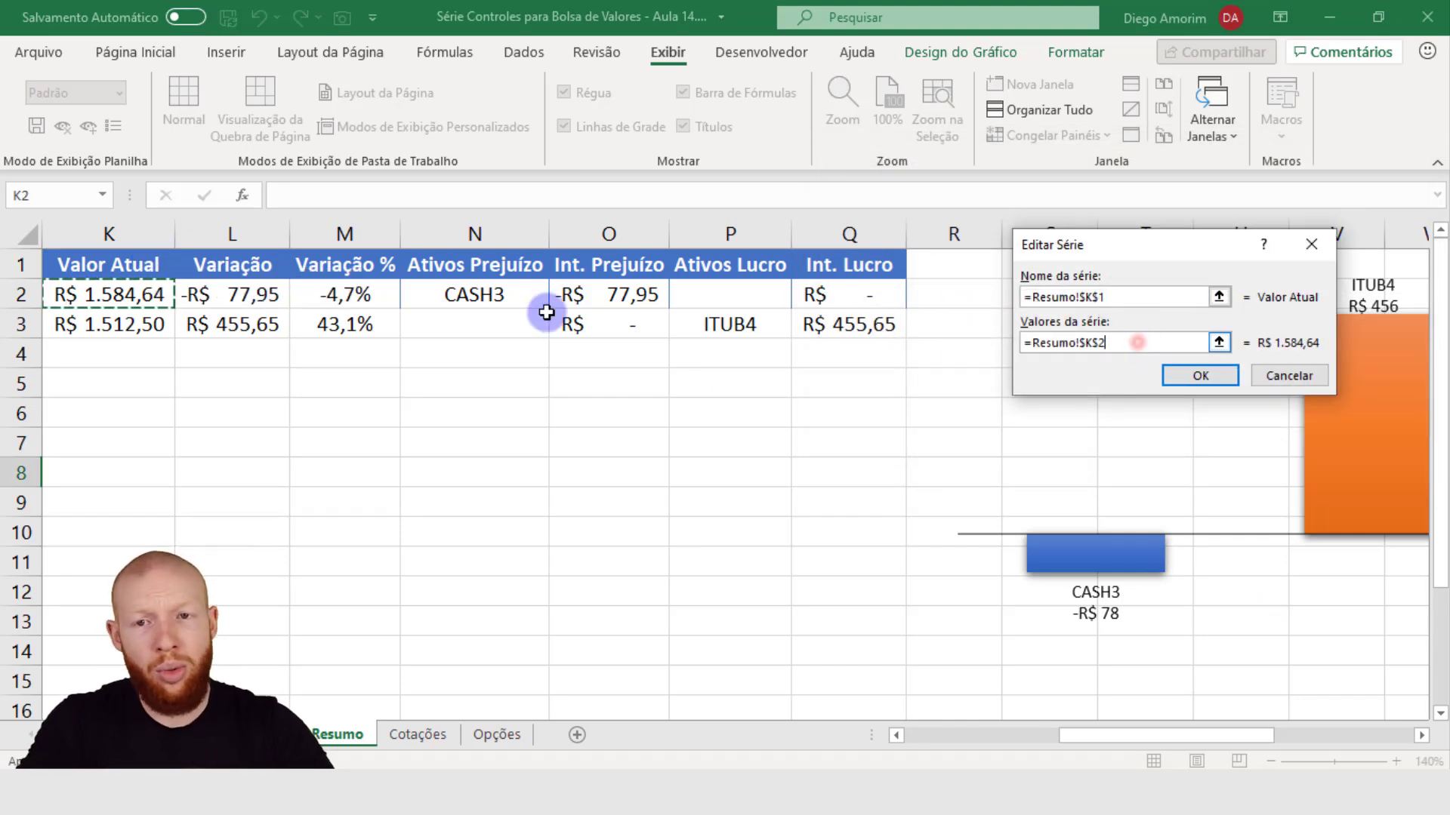
left_click(124, 295)
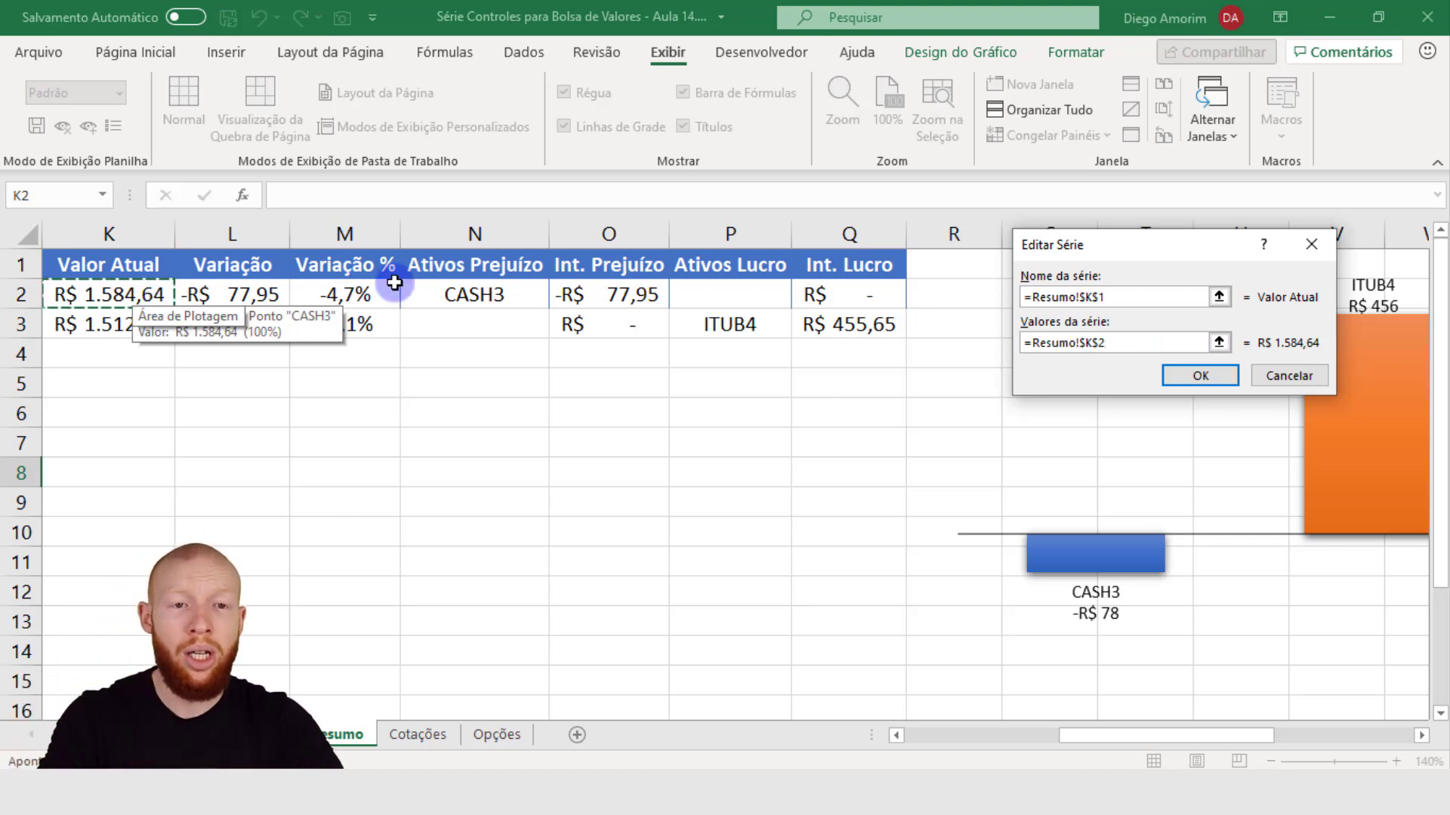
left_click_drag(1136, 344, 1021, 342)
key("BackSpace")
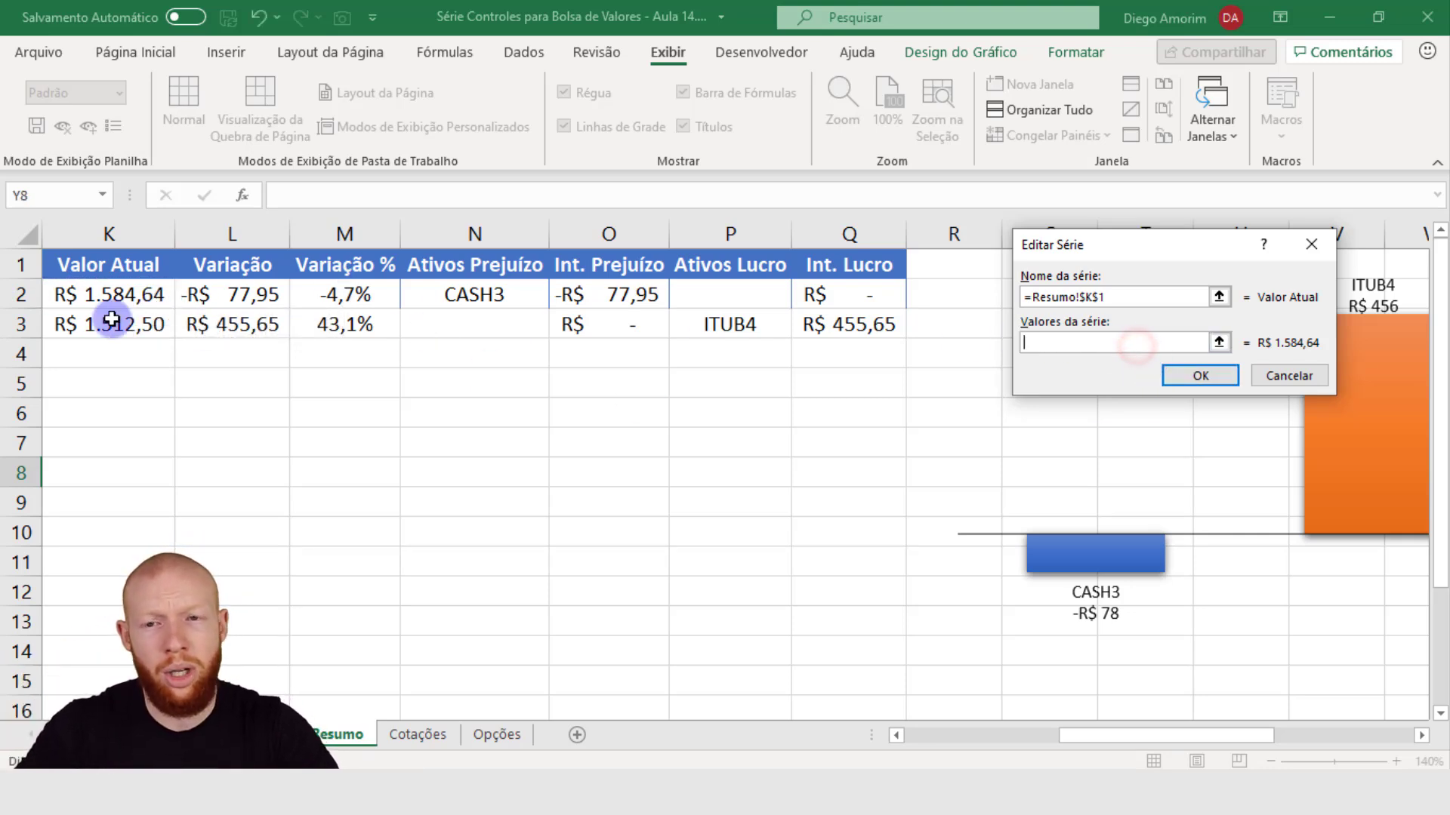
left_click_drag(117, 291, 117, 324)
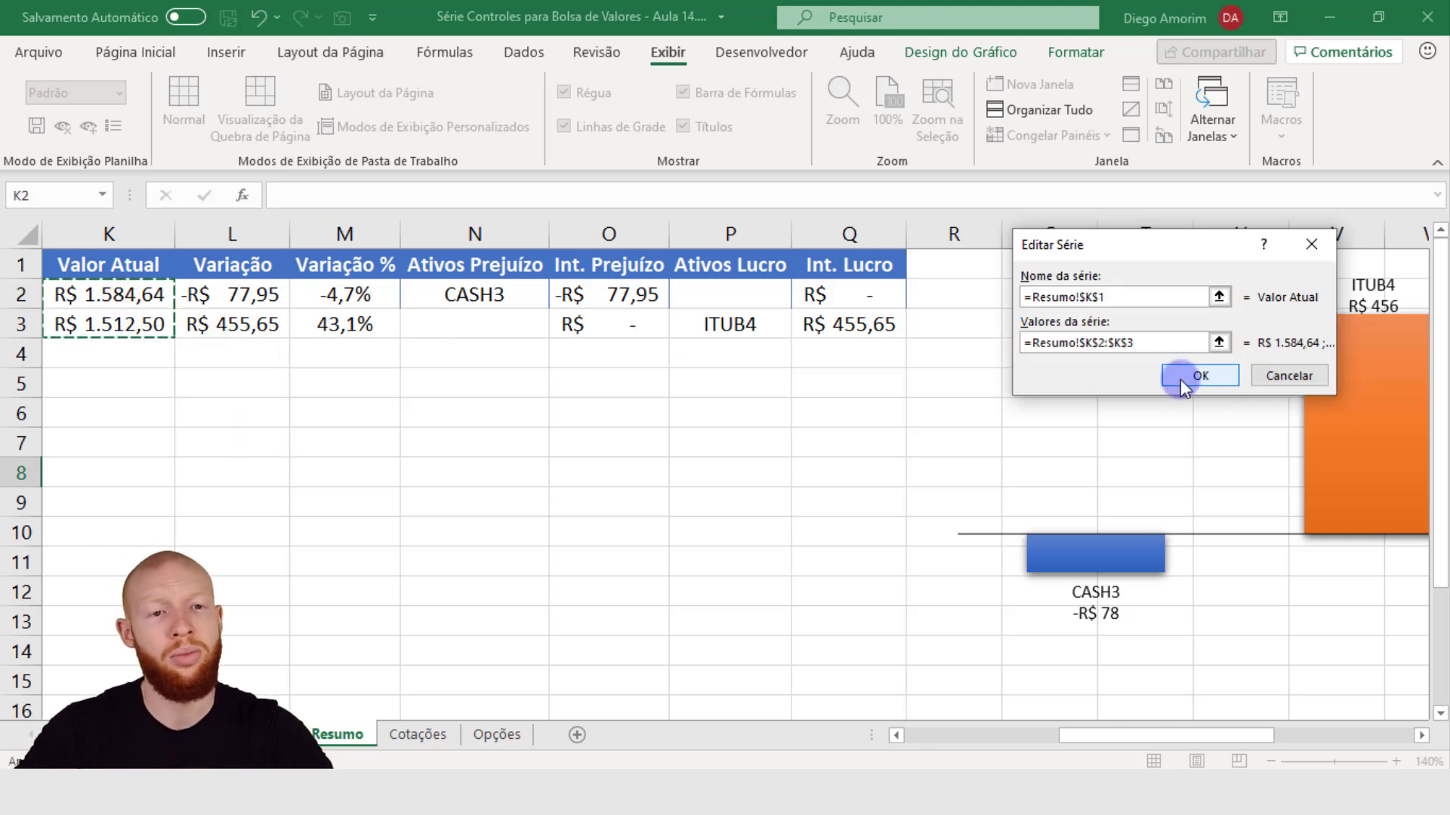
left_click(1201, 376)
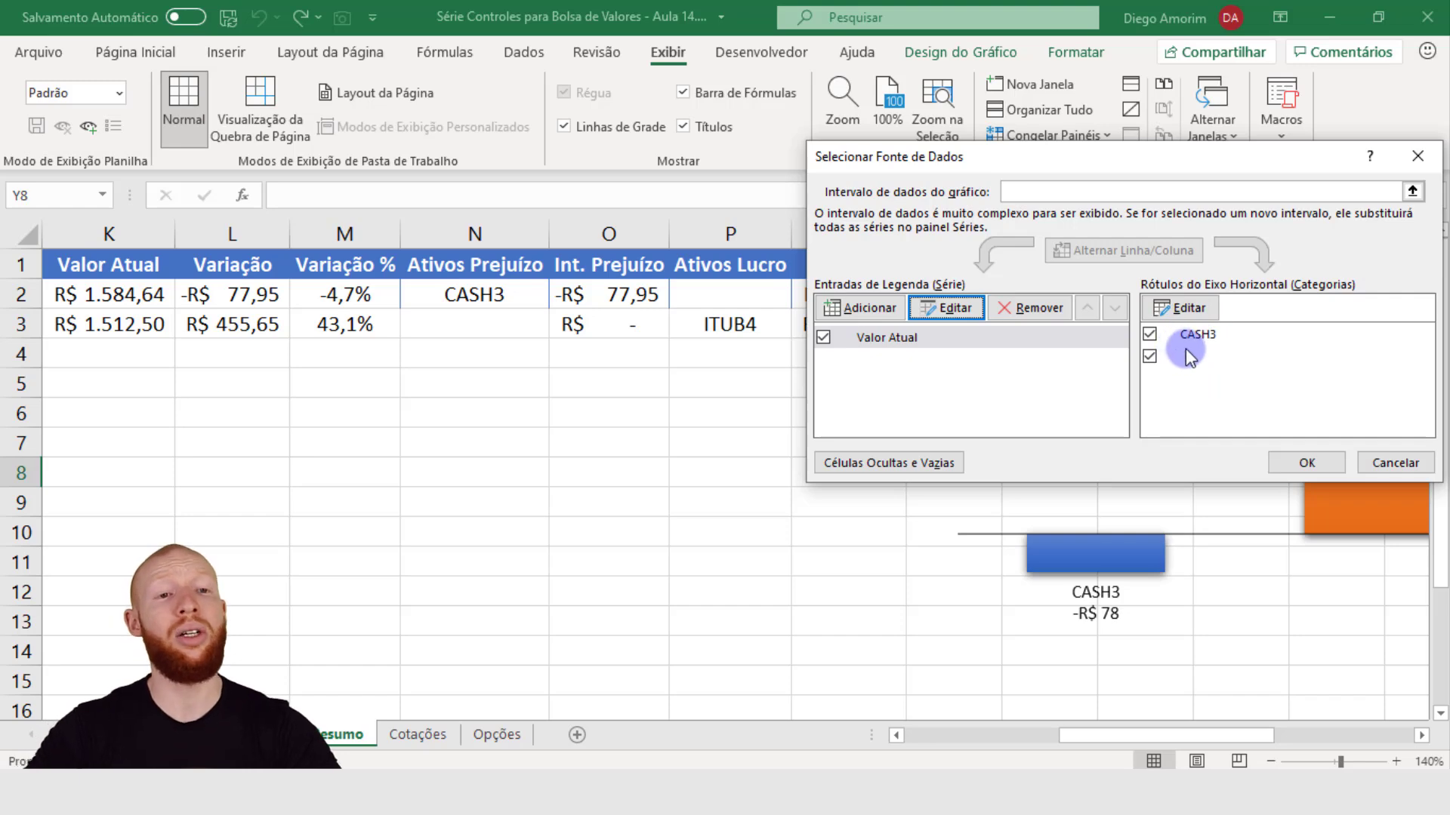
Set the pie chart's category labels to the Ativo cells F2:F3 and apply the updated data source
left_click(1187, 308)
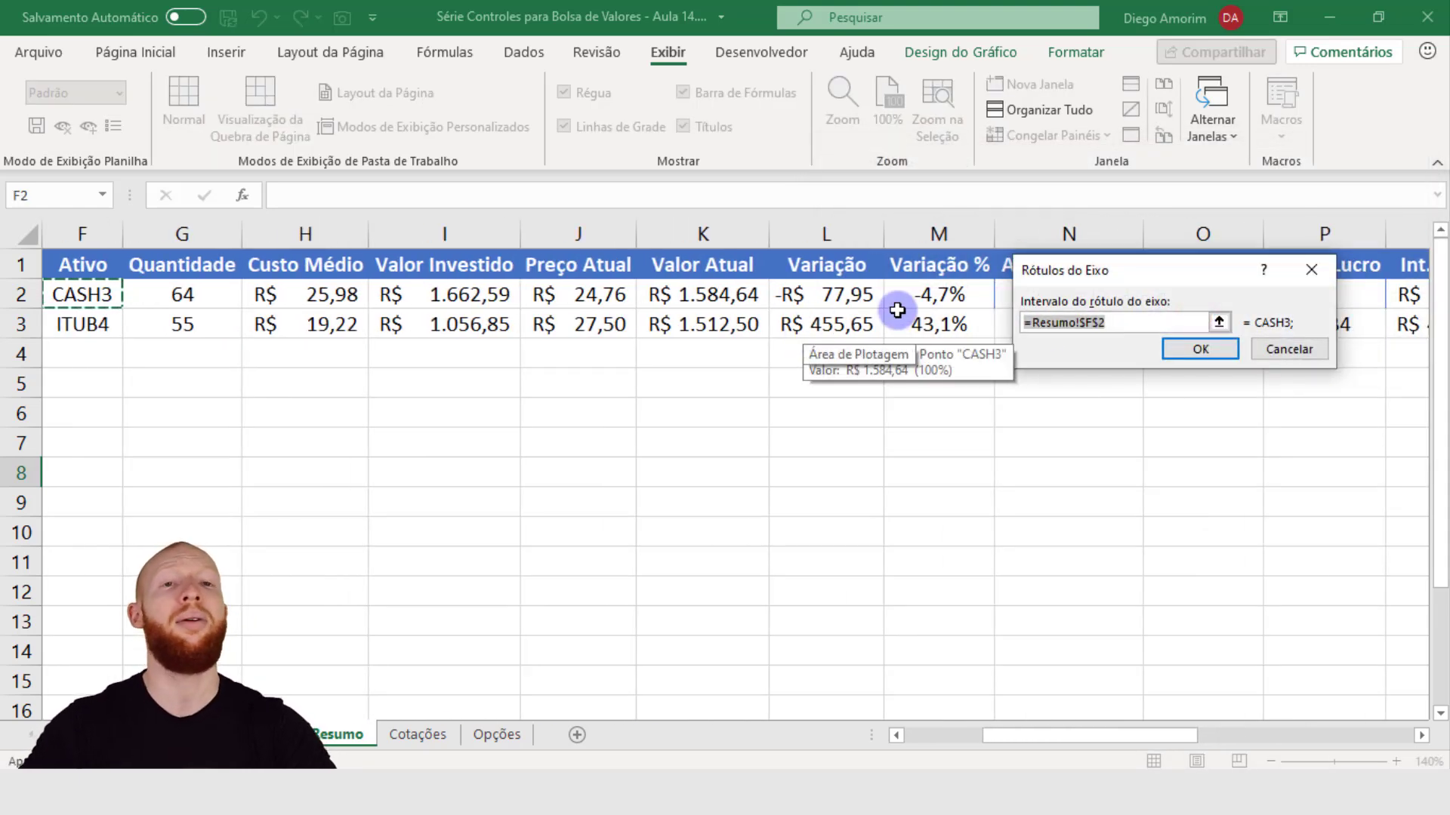
left_click_drag(85, 296, 97, 332)
left_click(1206, 348)
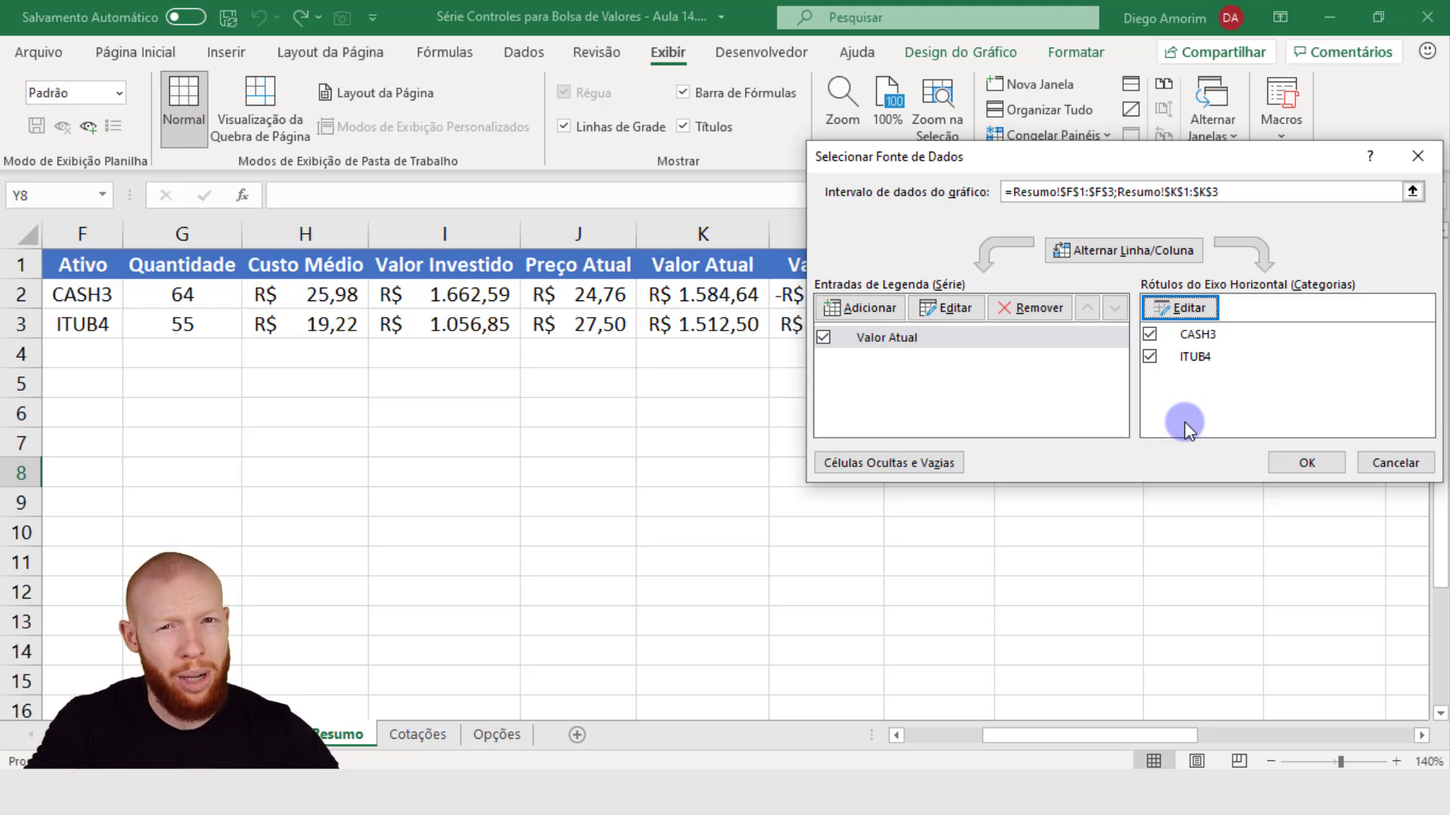
left_click(1306, 467)
left_click(1137, 622)
left_click_drag(1102, 736, 1270, 726)
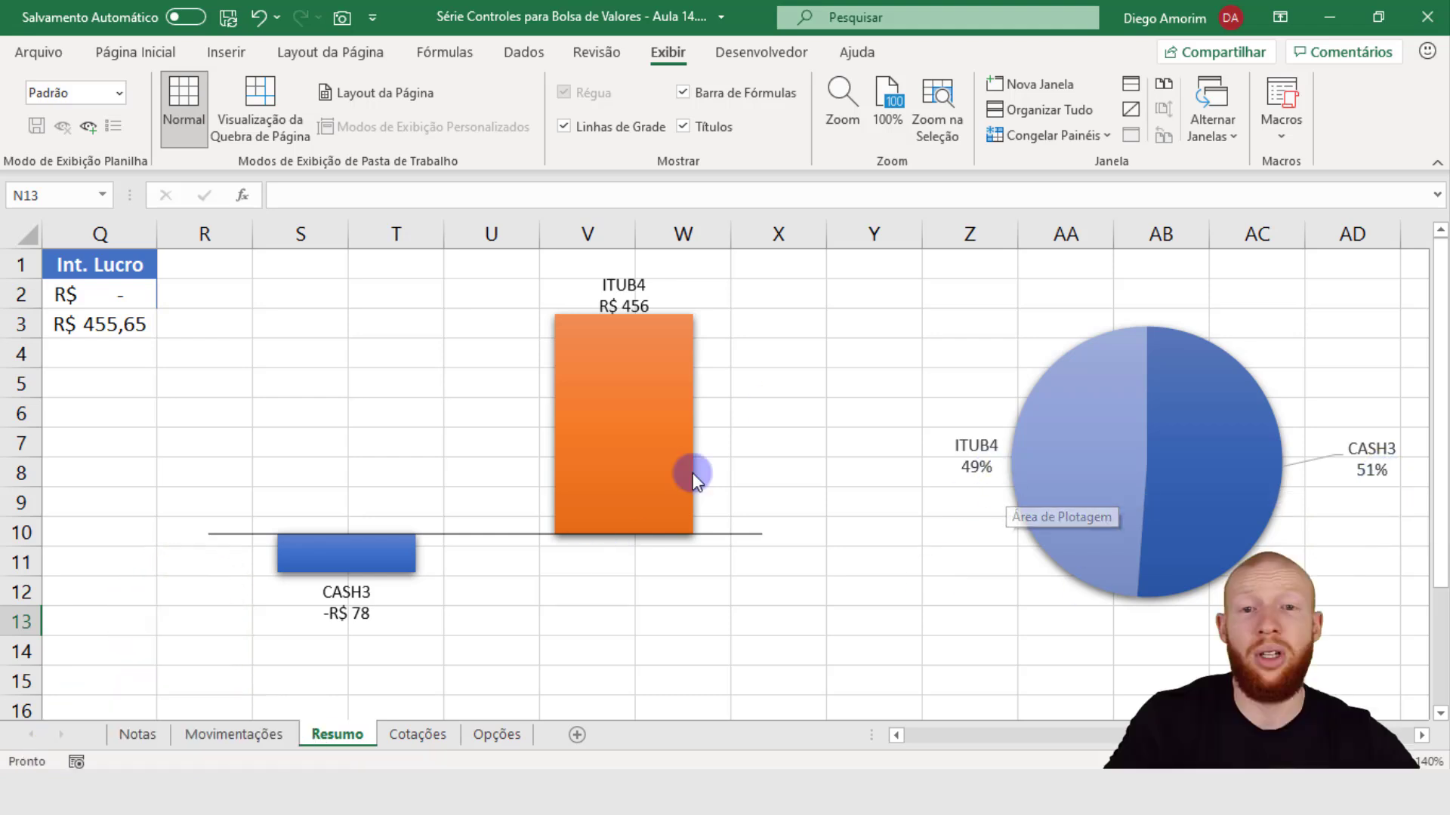
Fill the Int. Lucro series of the column chart with the darker blue theme colour
mouse_move(636, 399)
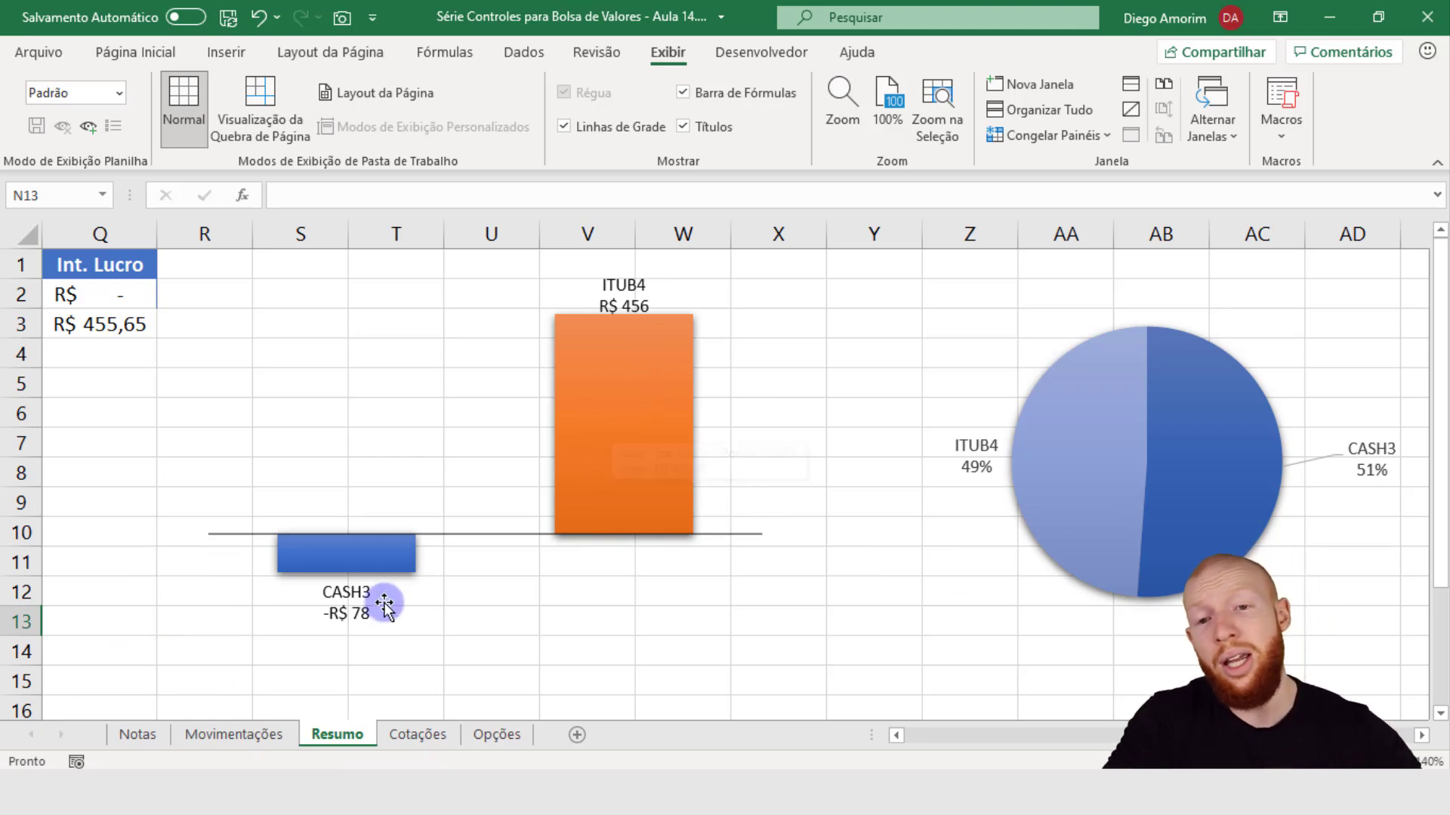
mouse_move(360, 556)
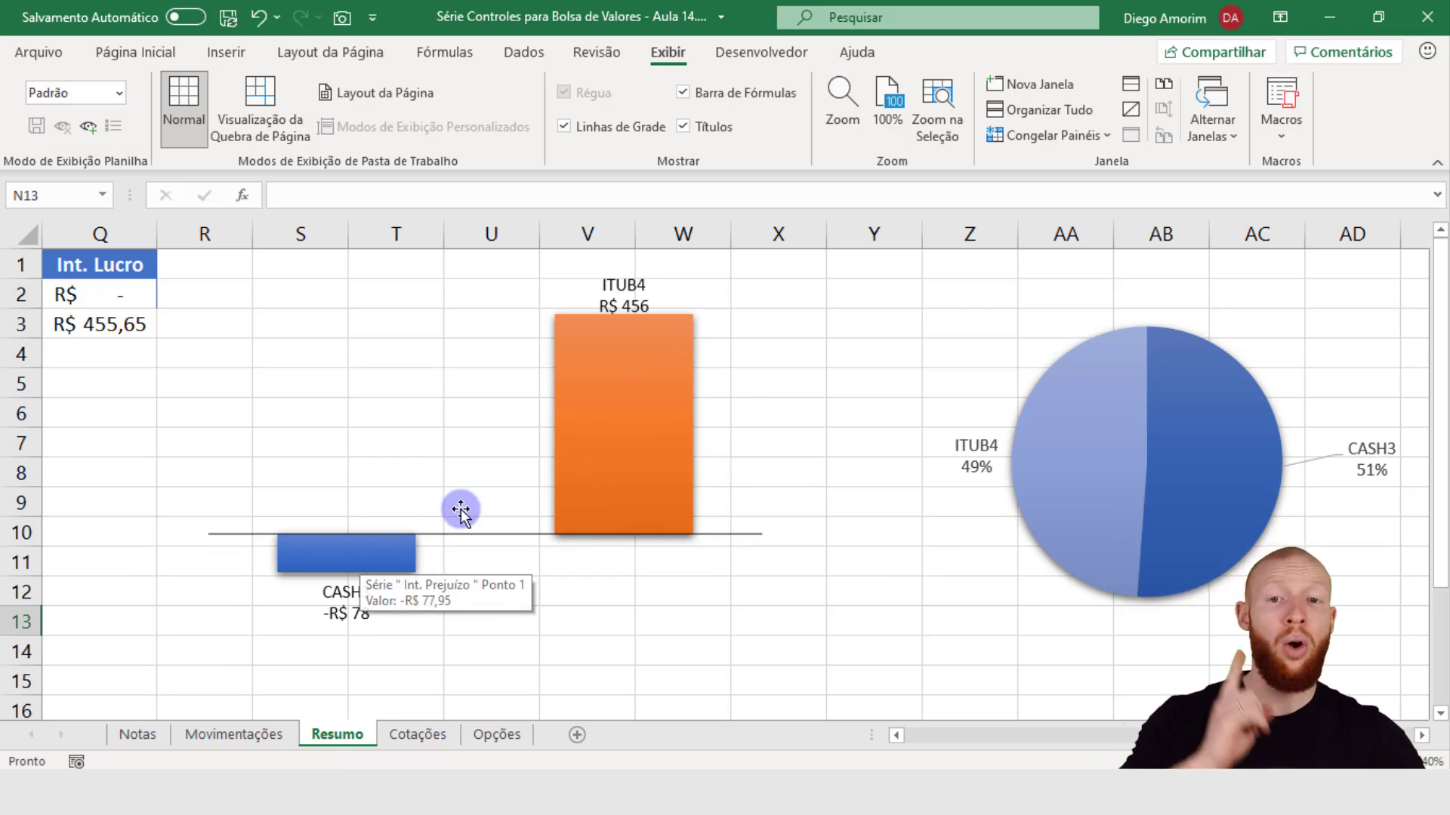
left_click(665, 439)
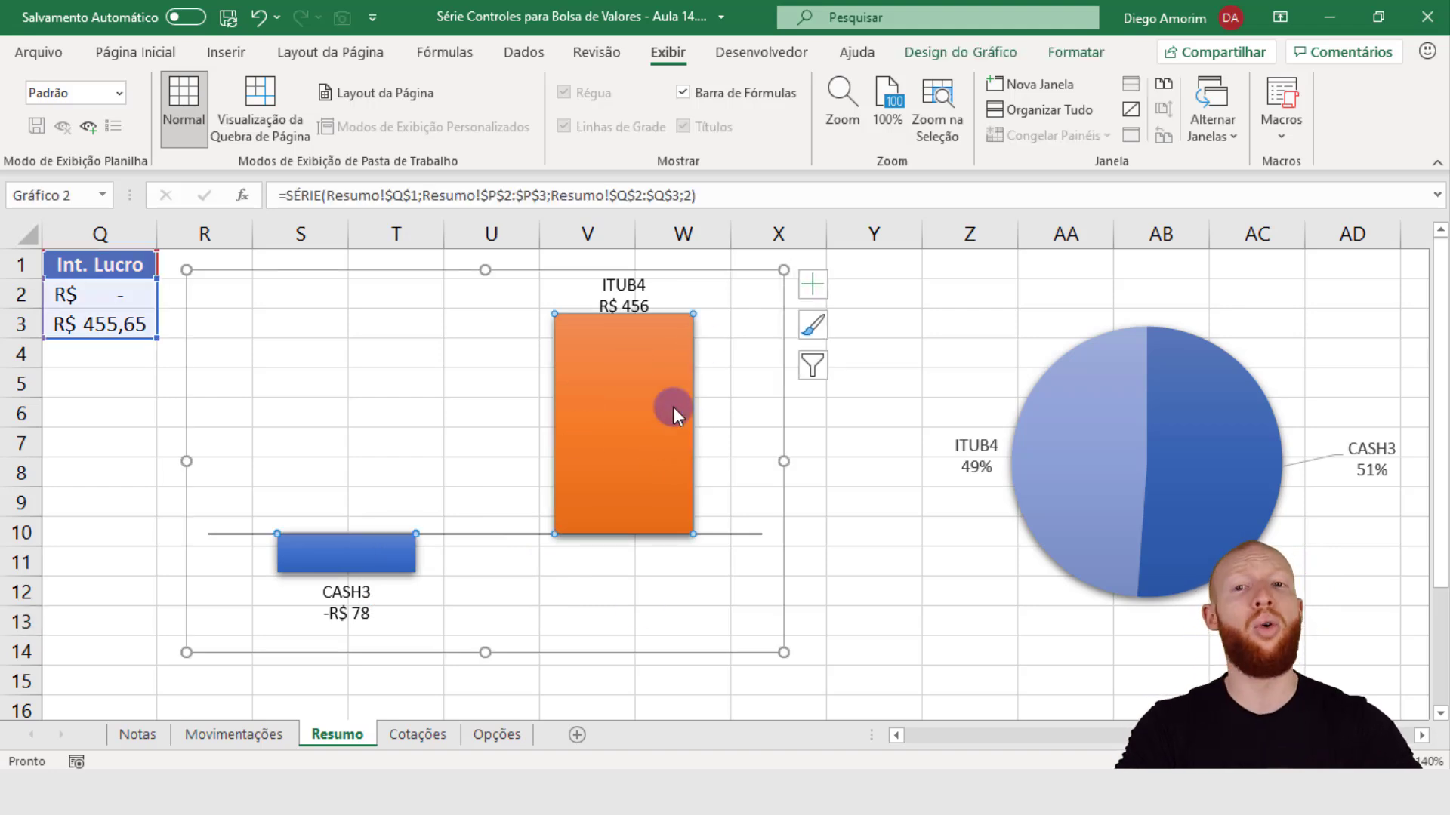
mouse_move(670, 419)
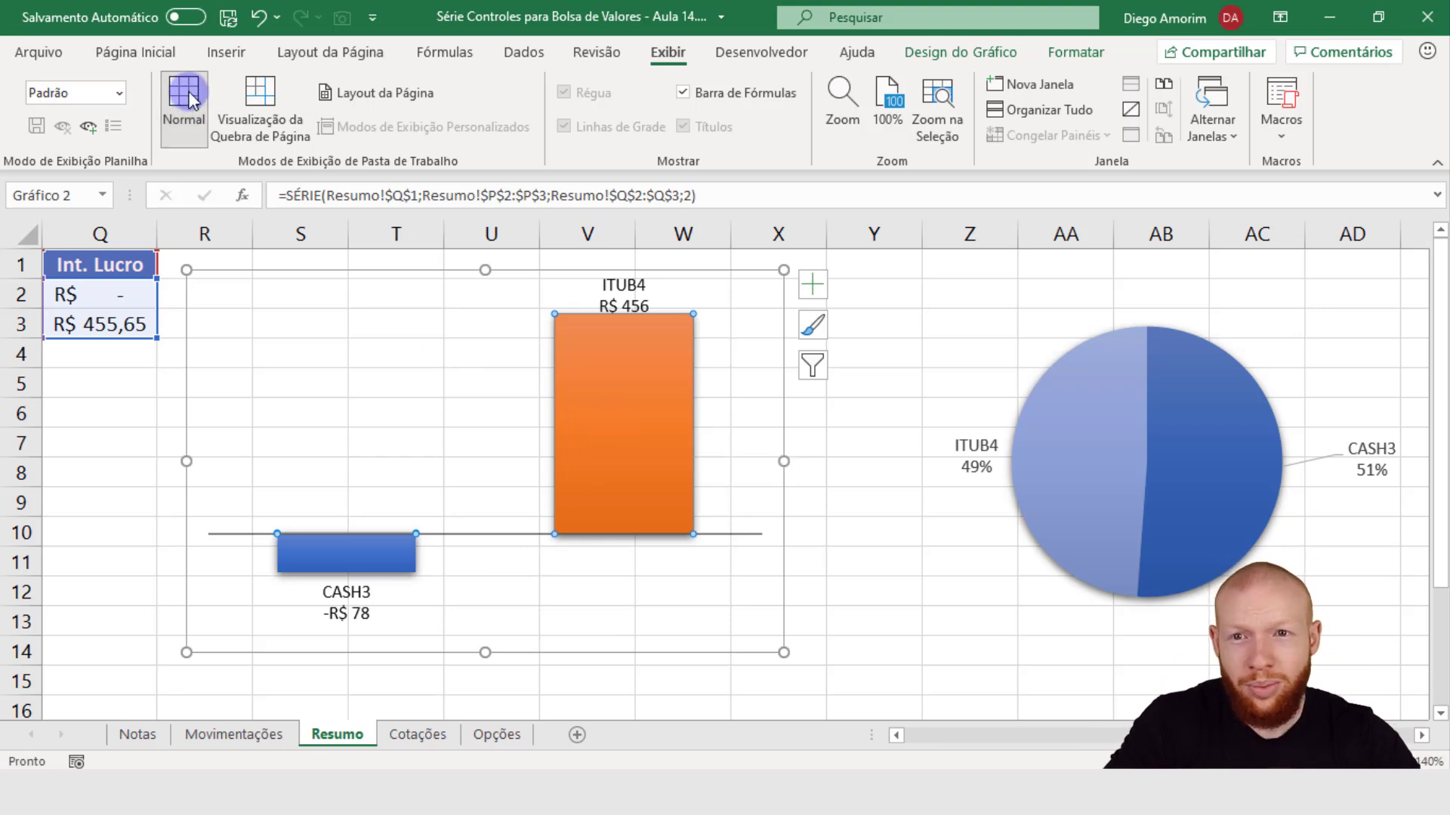
left_click(170, 60)
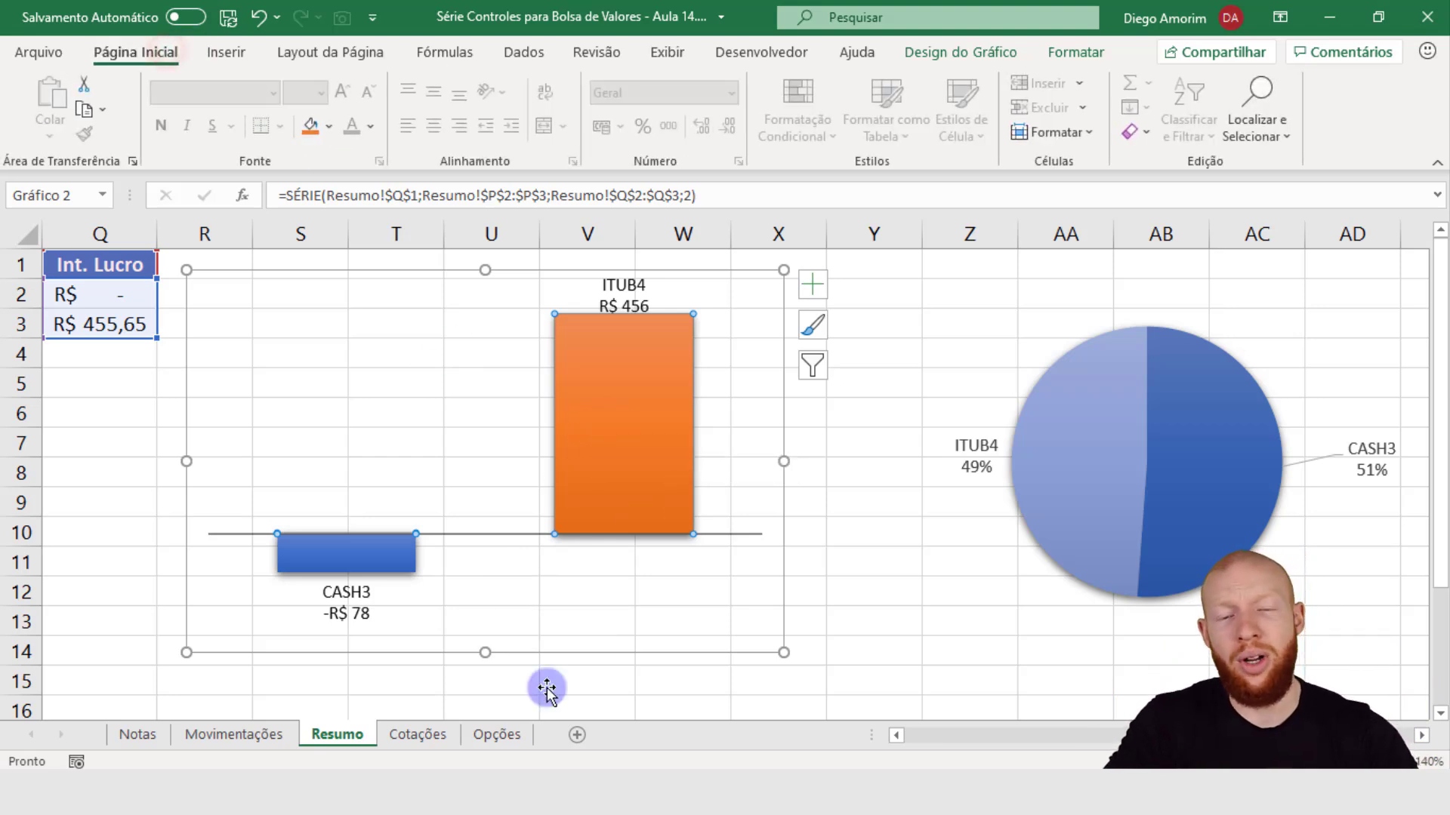
left_click(863, 627)
left_click(642, 464)
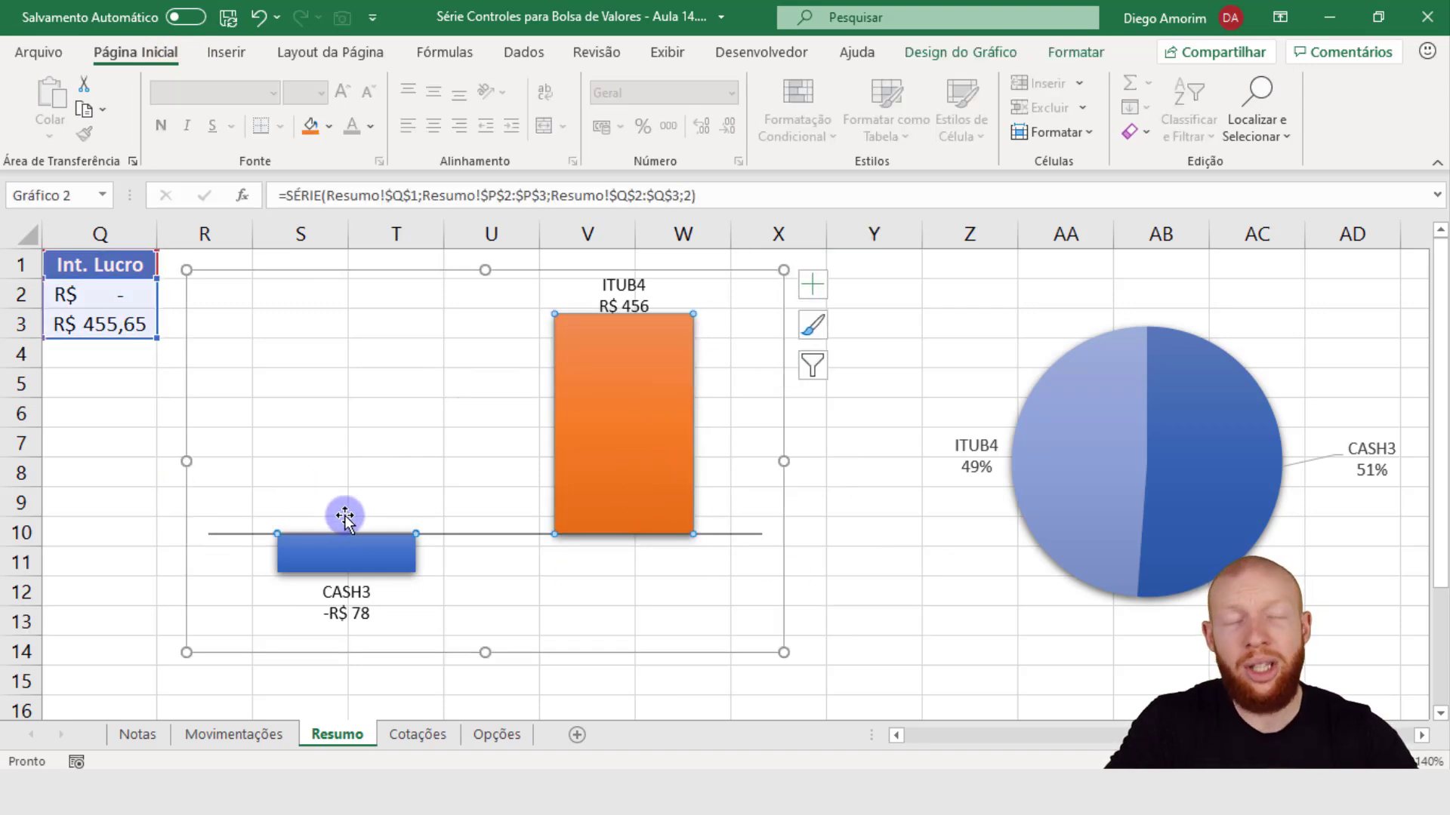
left_click(334, 555)
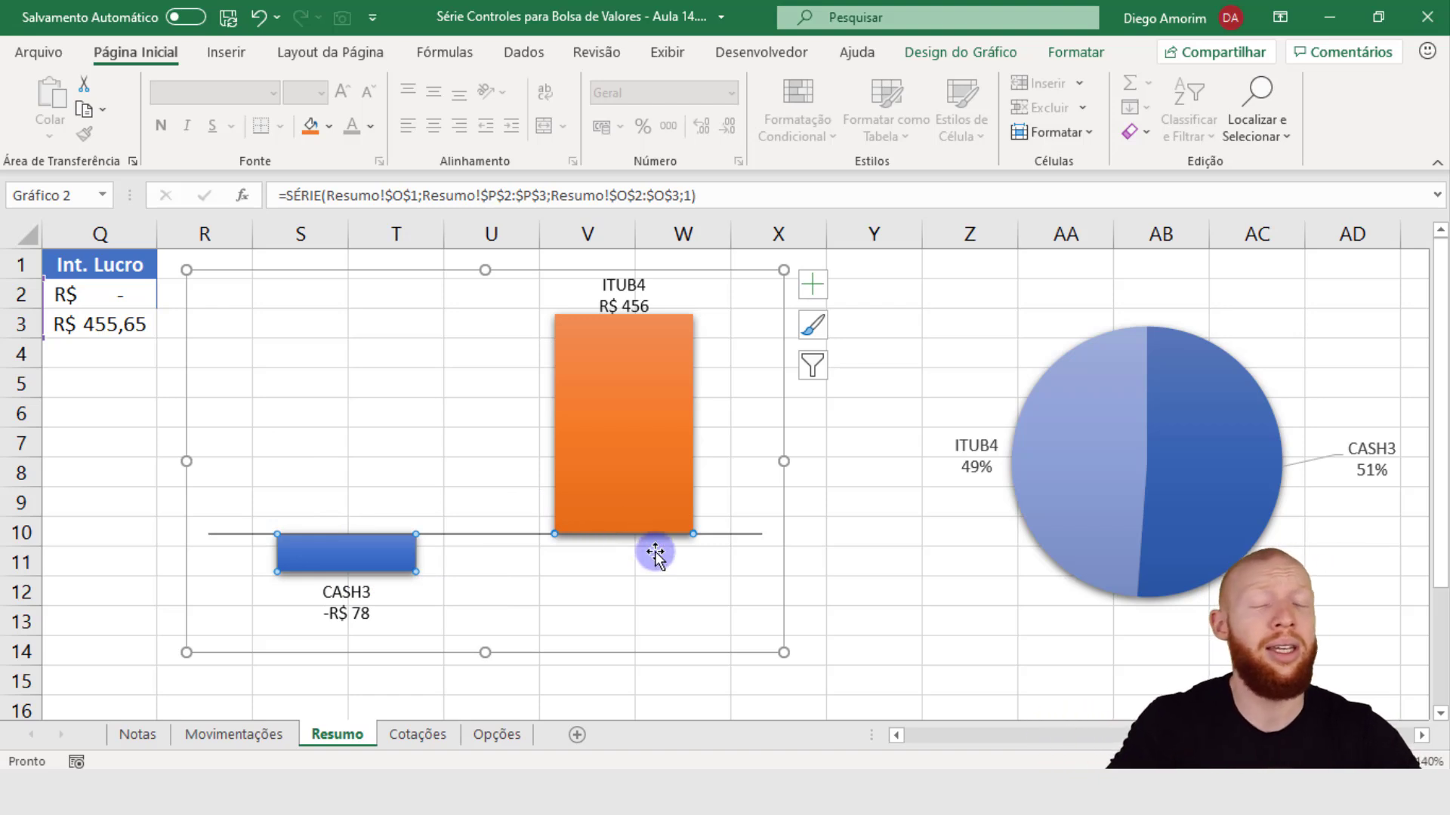
left_click(649, 434)
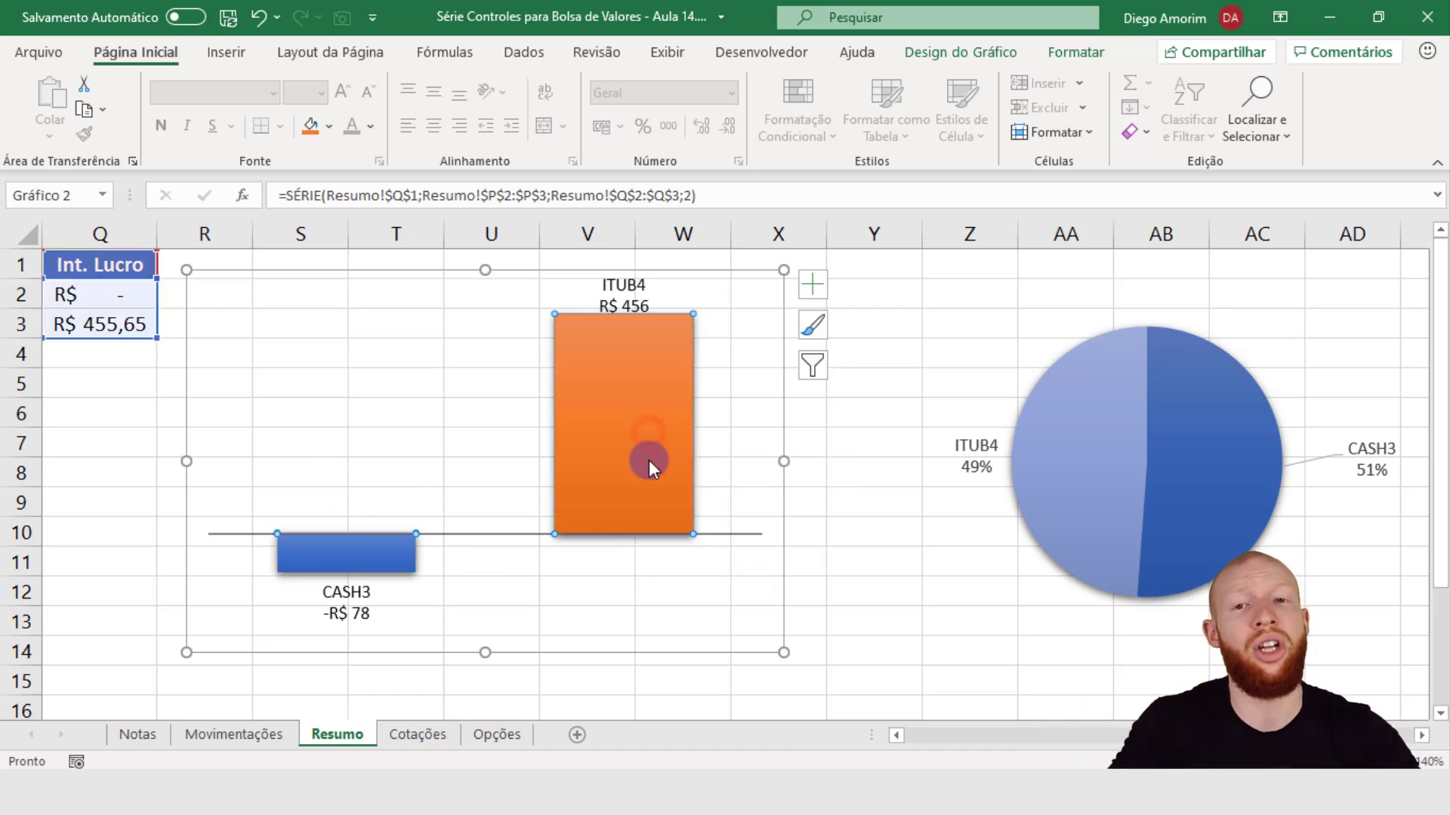
left_click(329, 127)
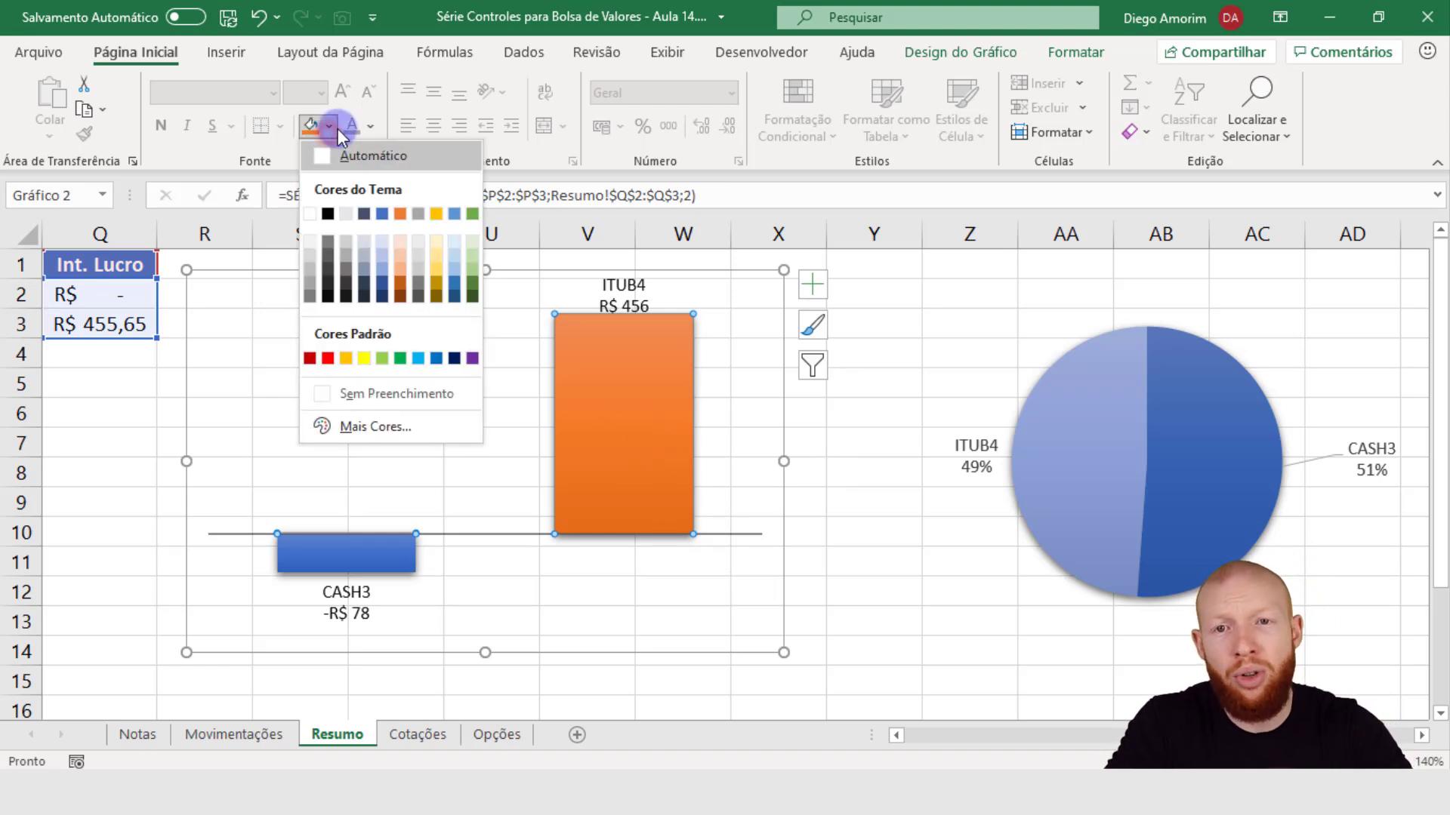
left_click(382, 284)
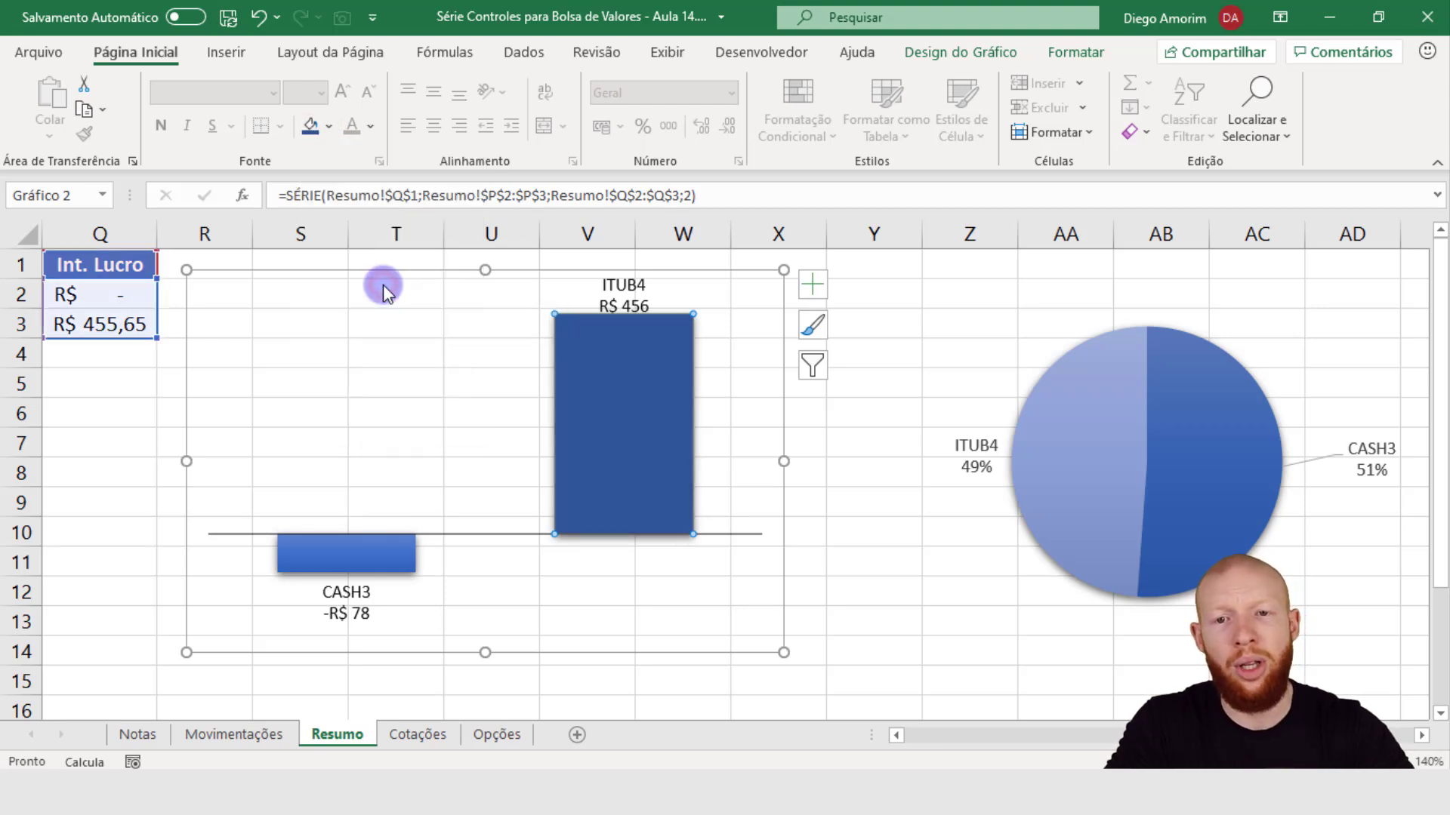
Fill the Int. Prejuízo series of the column chart with the darker orange theme colour
left_click(353, 549)
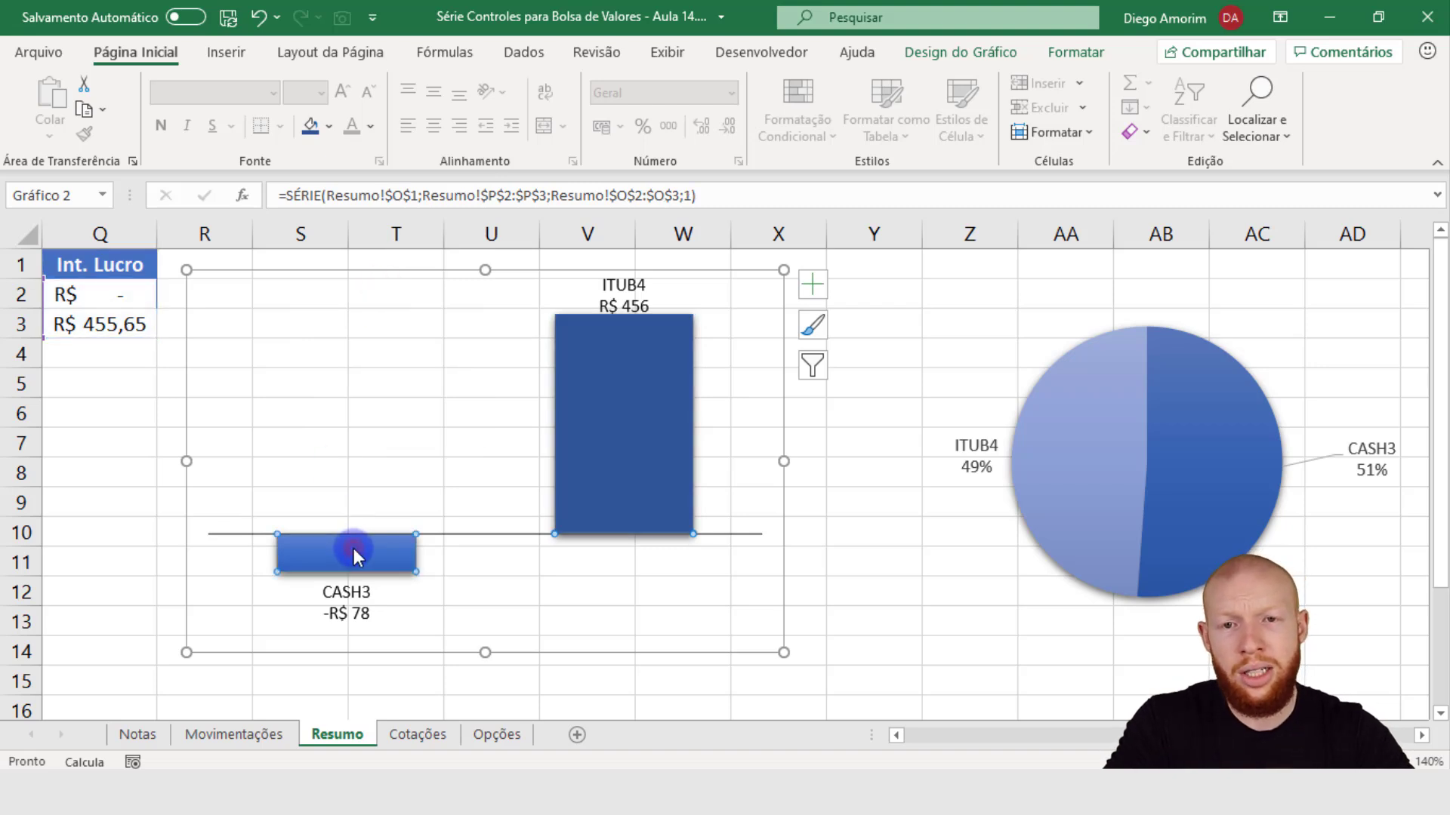
left_click(329, 126)
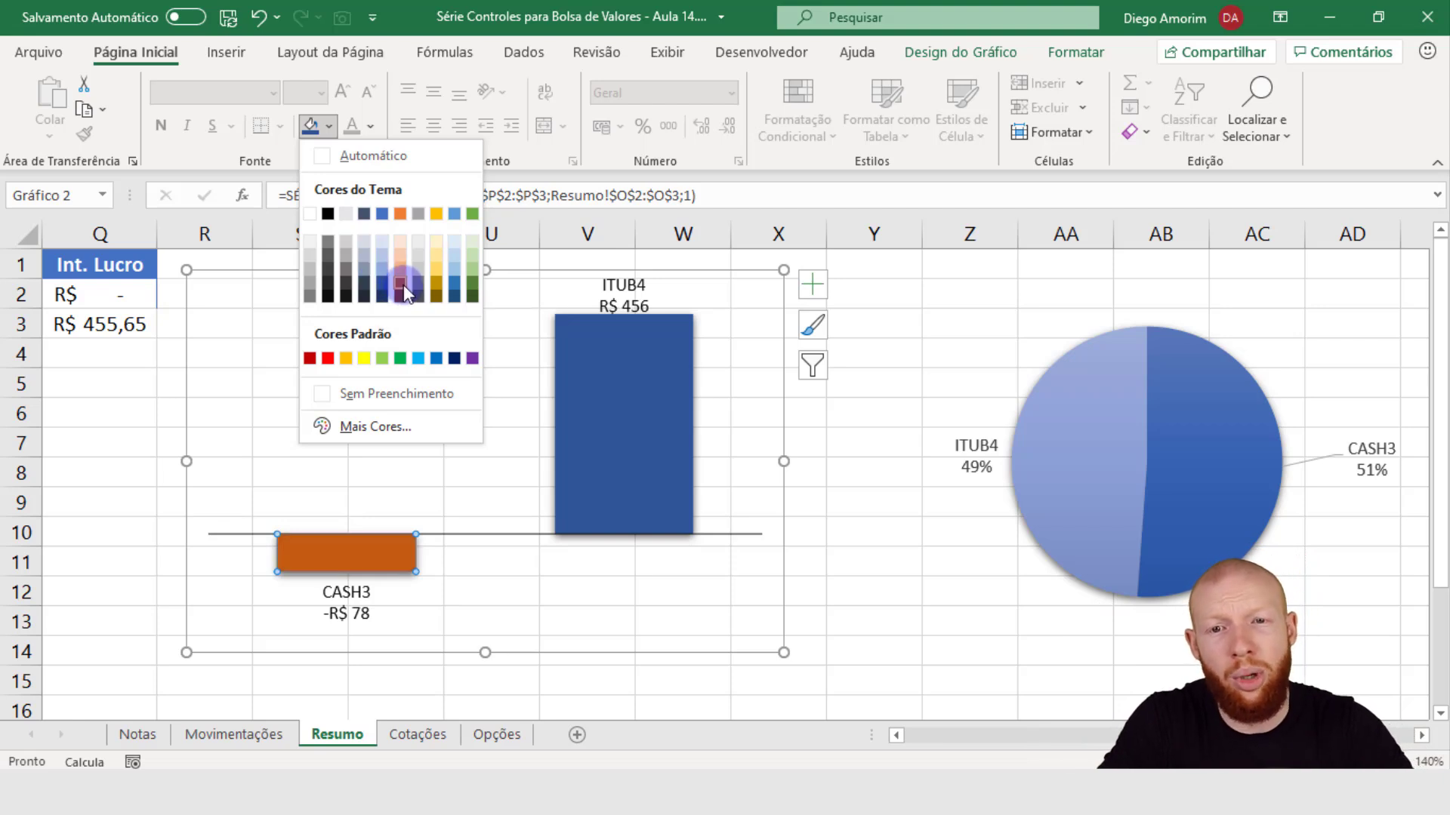
left_click(403, 283)
left_click(850, 572)
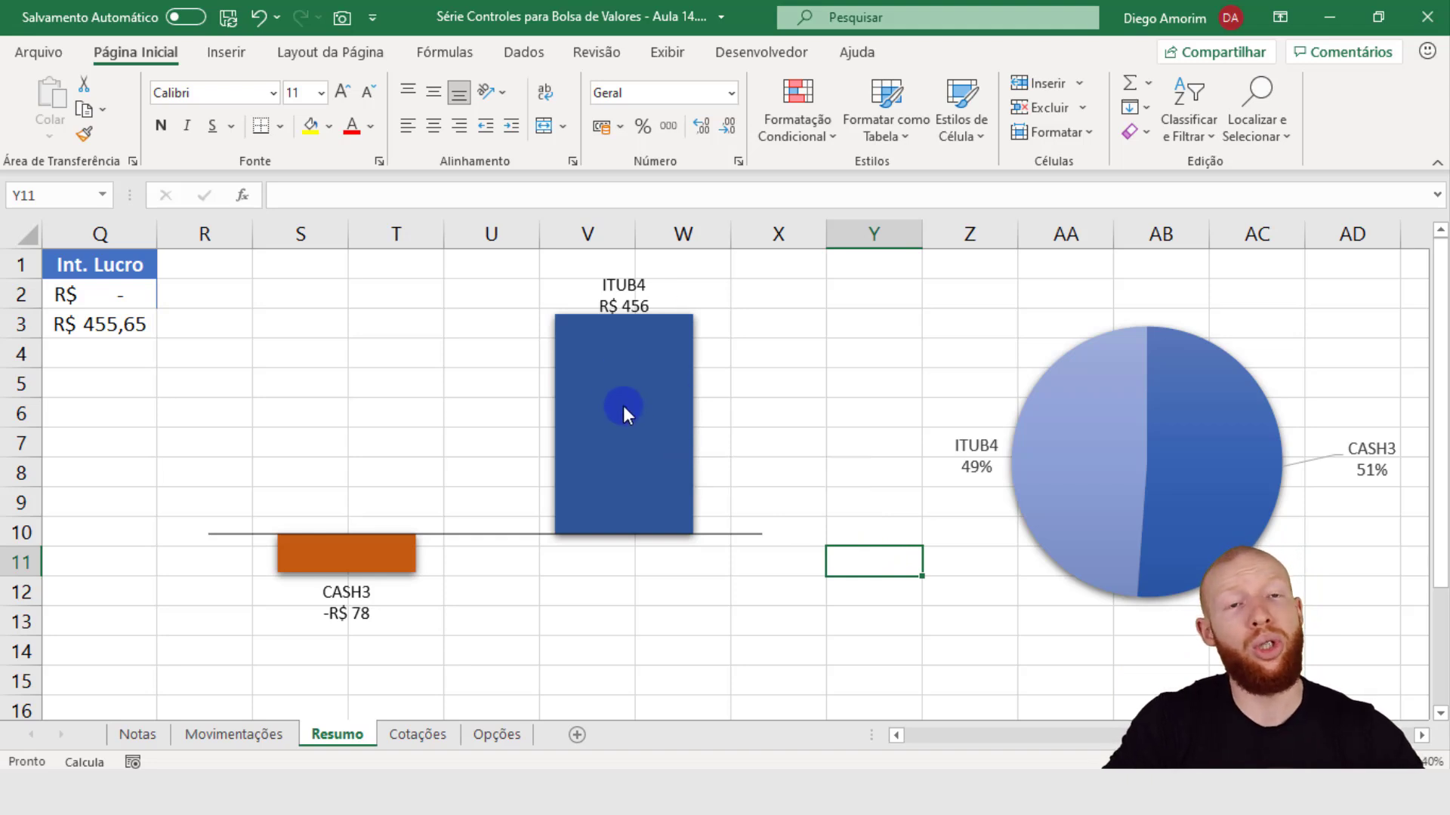
mouse_move(645, 418)
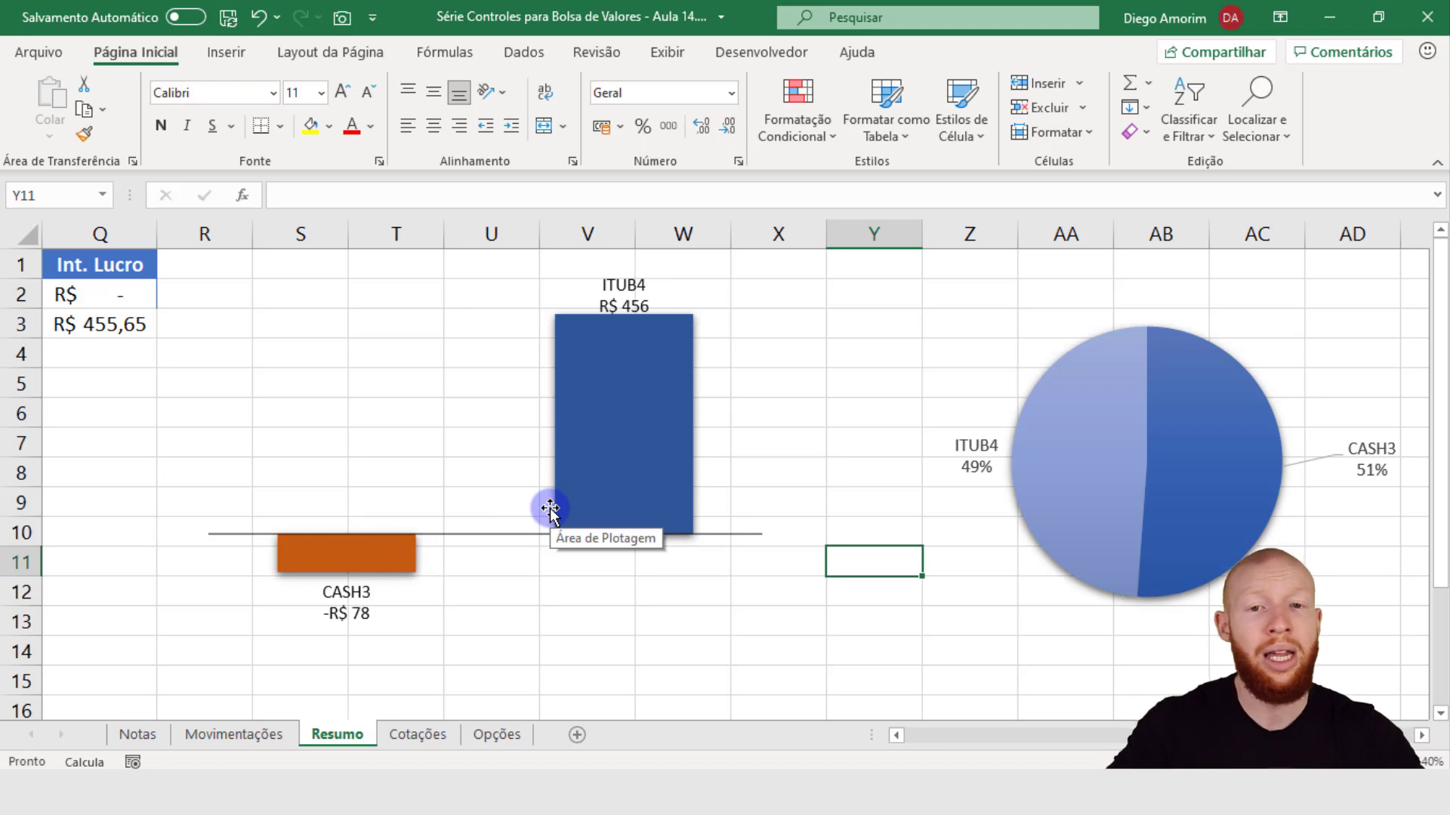
Lower the upper edge of the column chart's plot area slightly, leaving more room above the ITUB4 column, and deselect the chart
mouse_move(597, 496)
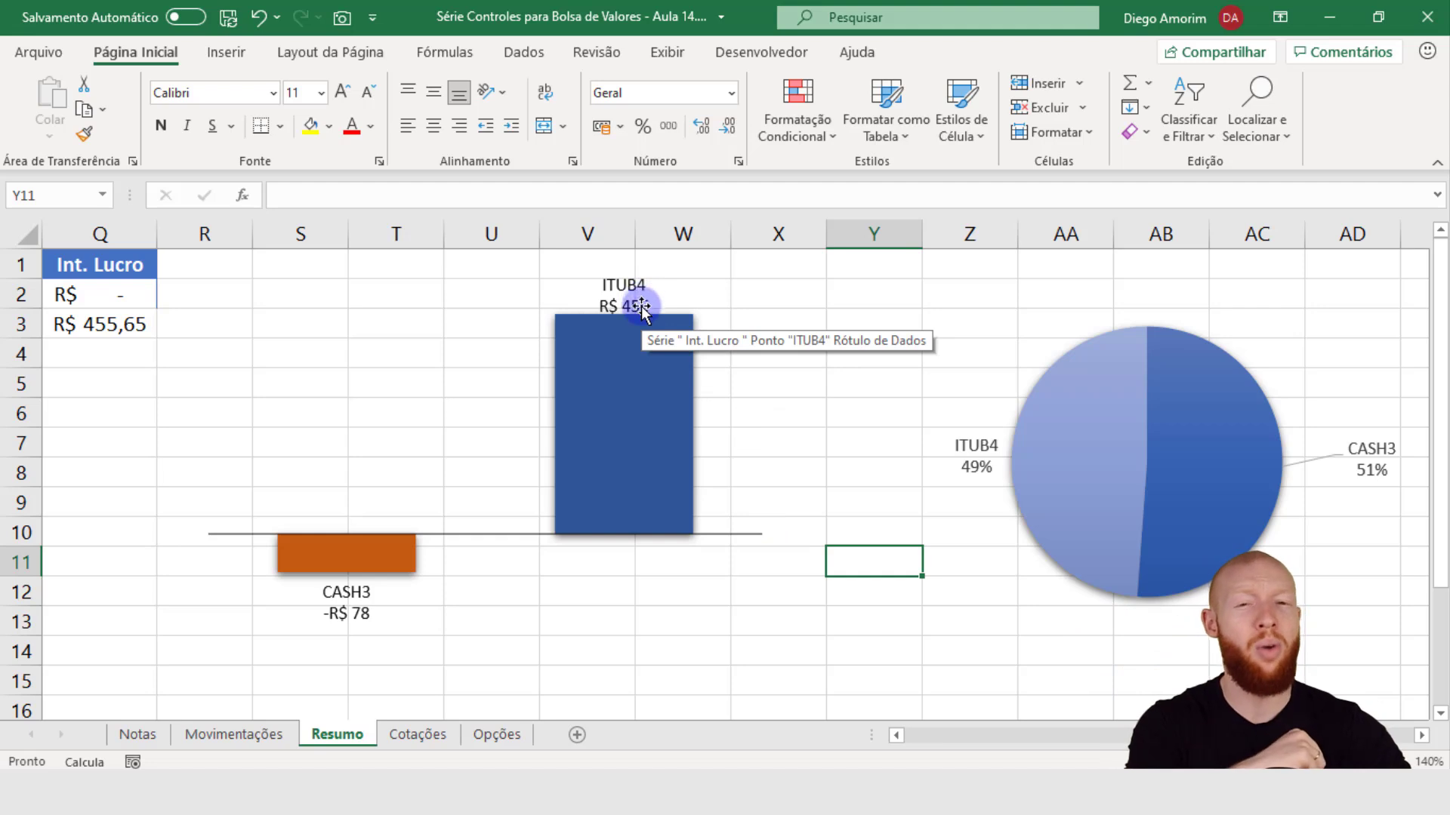
mouse_move(672, 344)
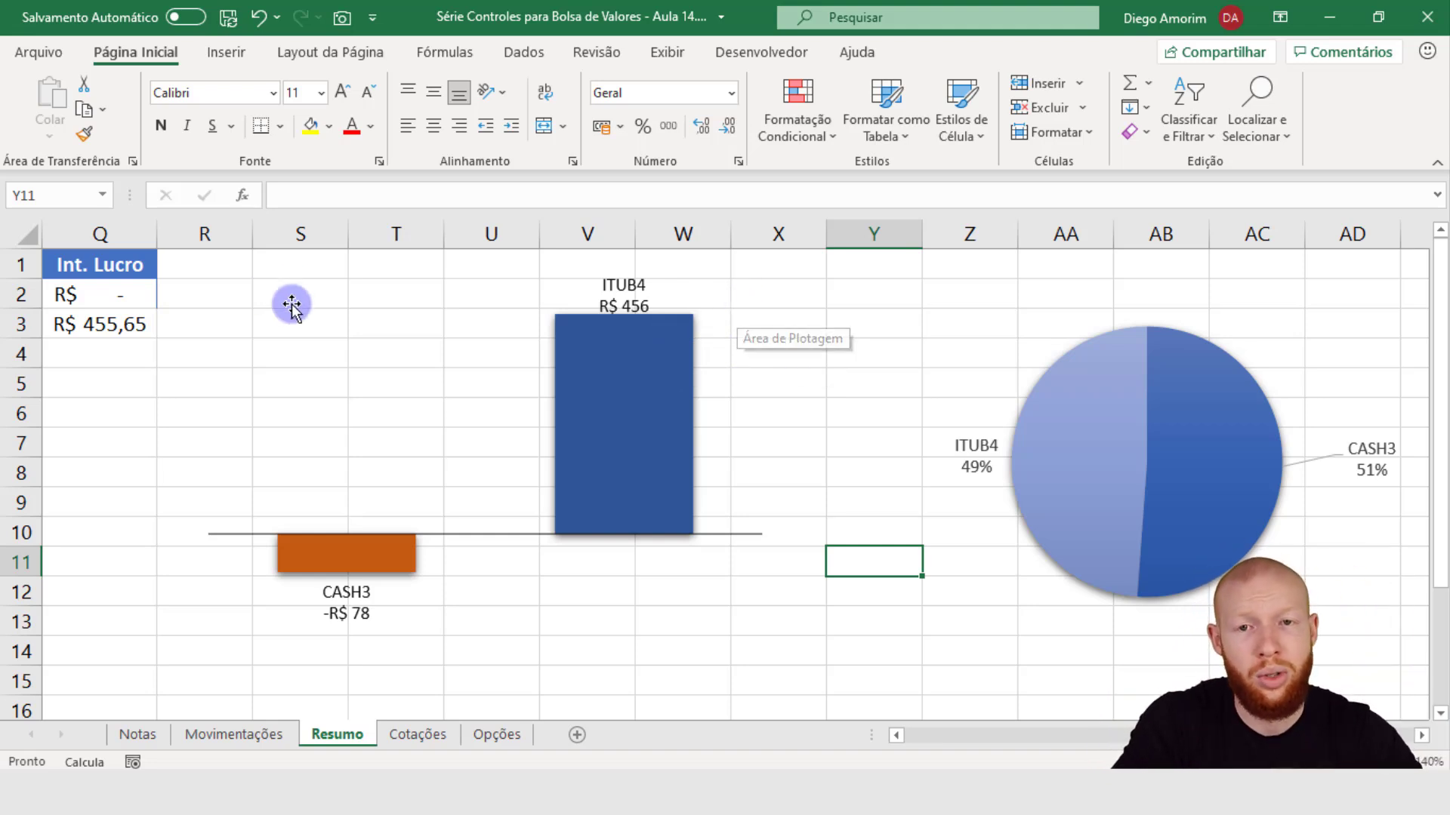
left_click(434, 329)
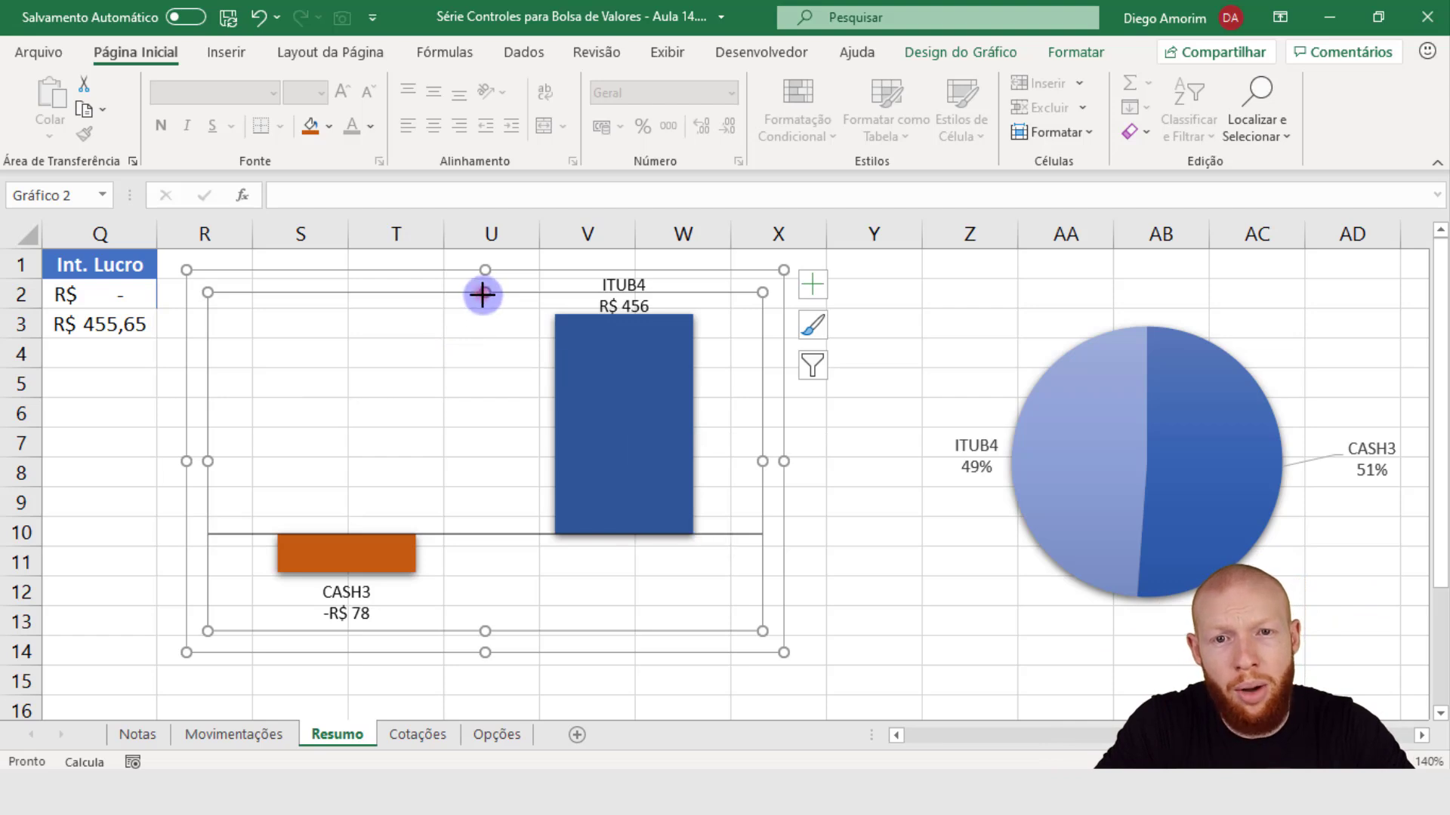
left_click_drag(485, 293, 485, 305)
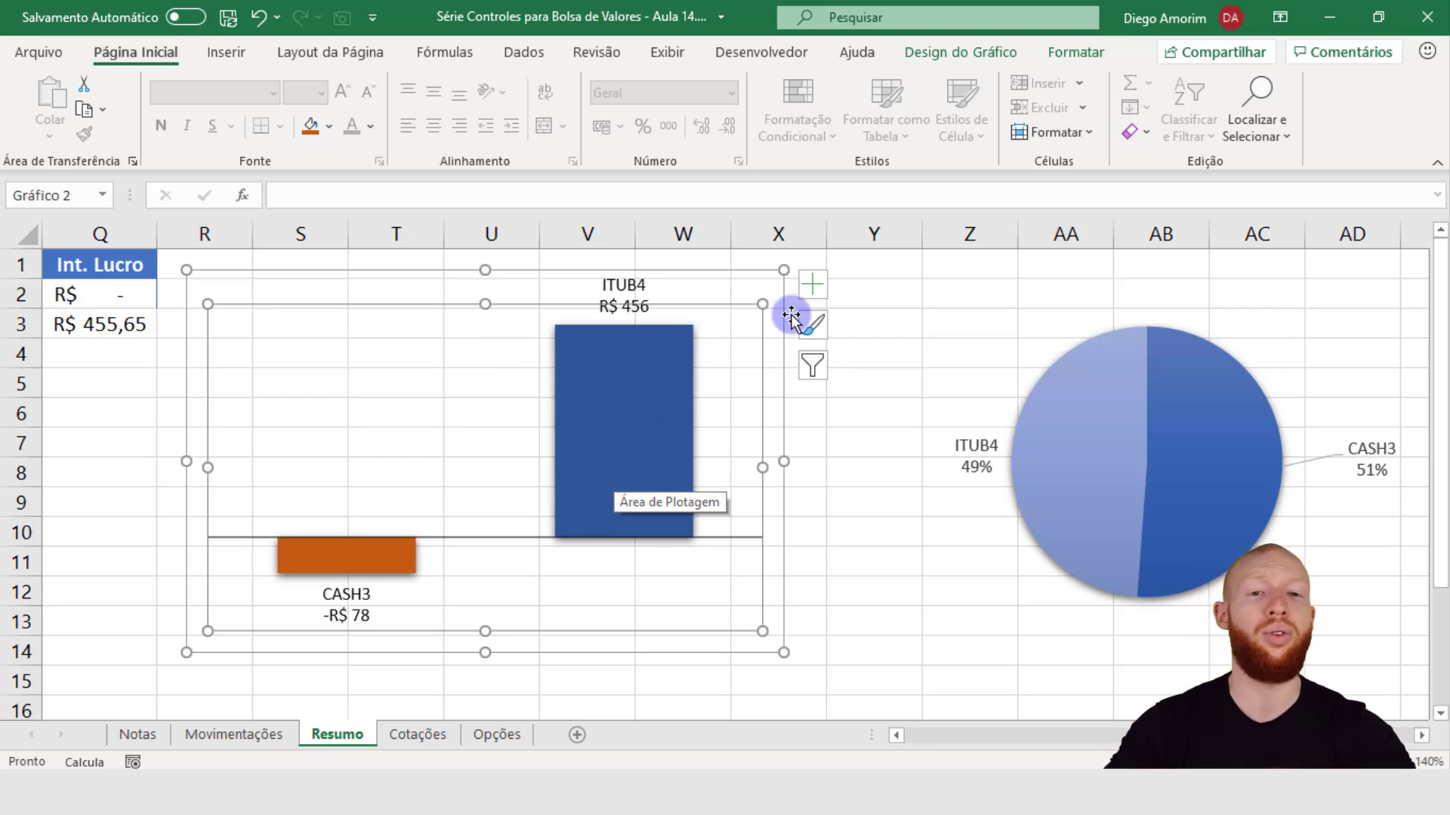
left_click(860, 277)
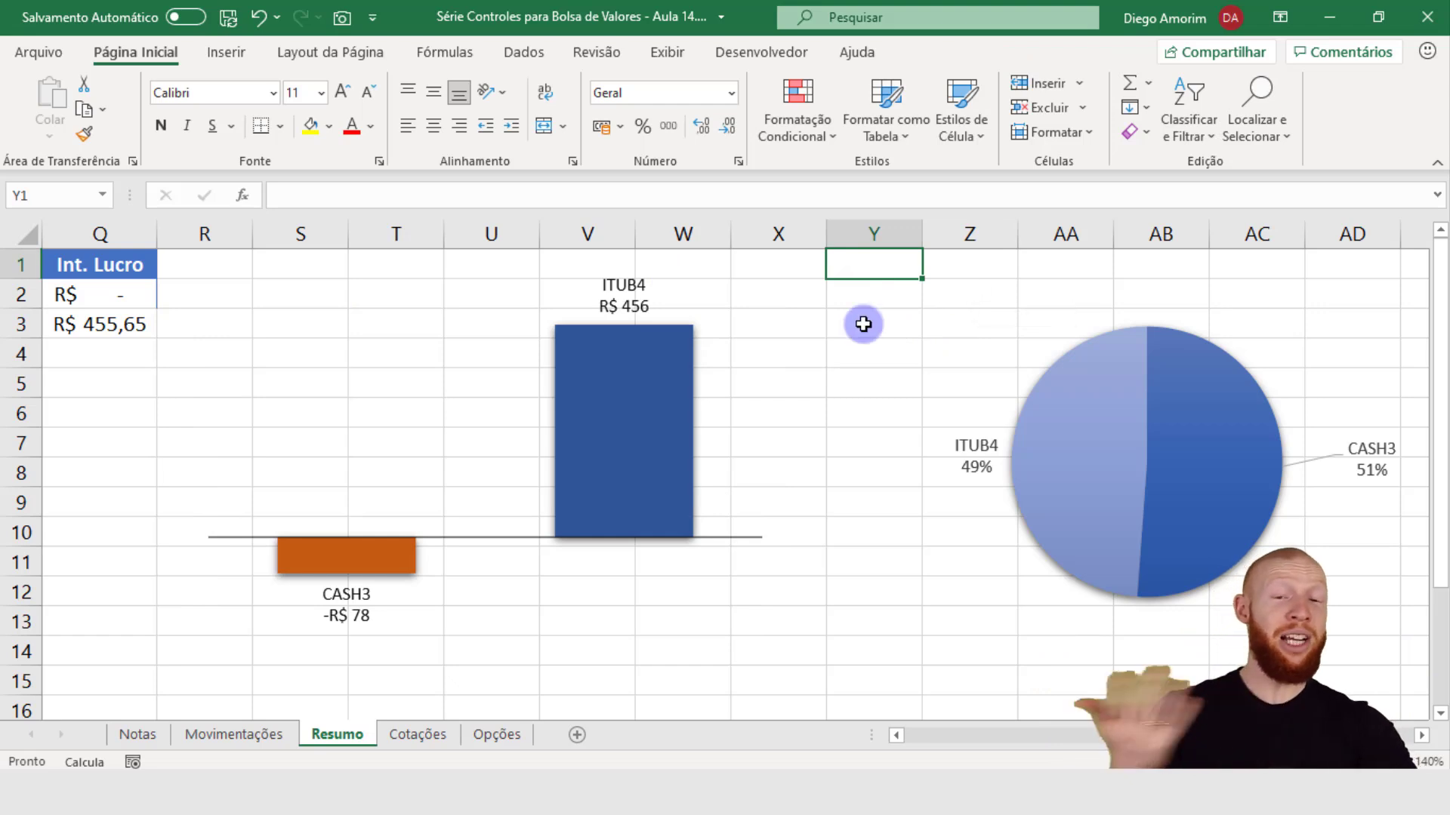
Hide the worksheet gridlines to preview the charts on a clean background, and turn the gridlines back on
left_click(668, 51)
left_click(633, 128)
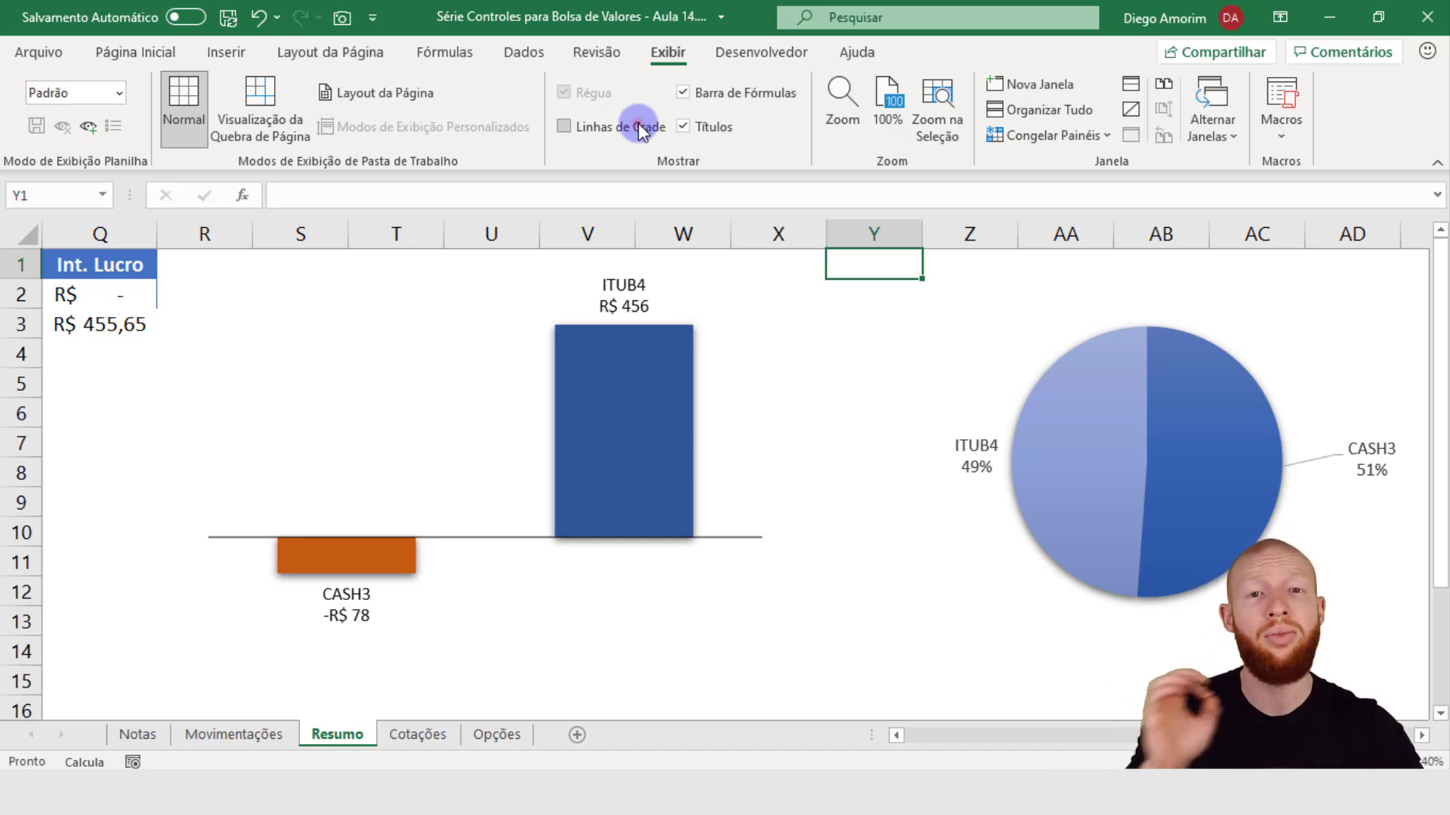
left_click(639, 127)
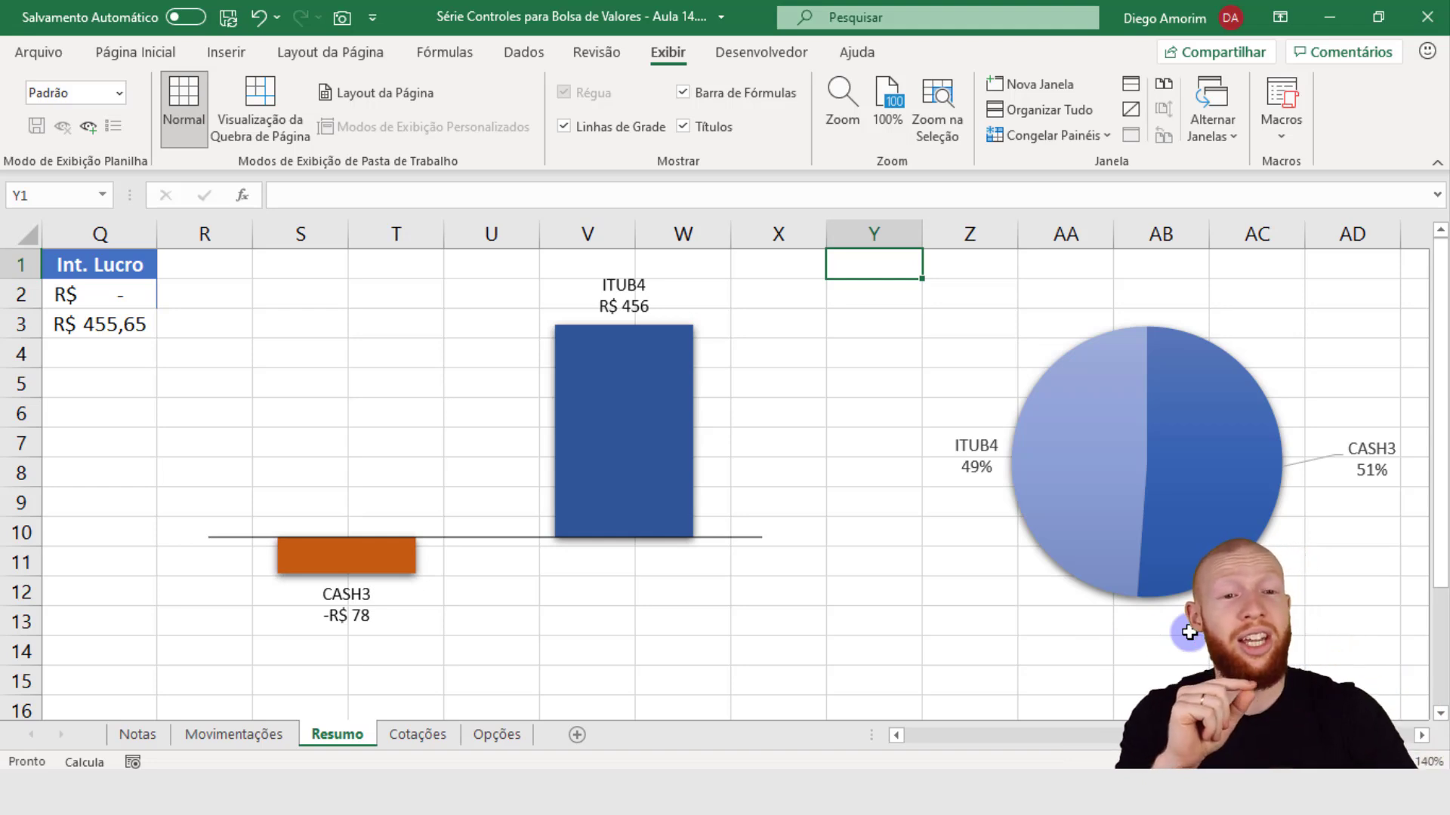
Return to the asset summary table and look along the ITUB4 row
mouse_move(1118, 477)
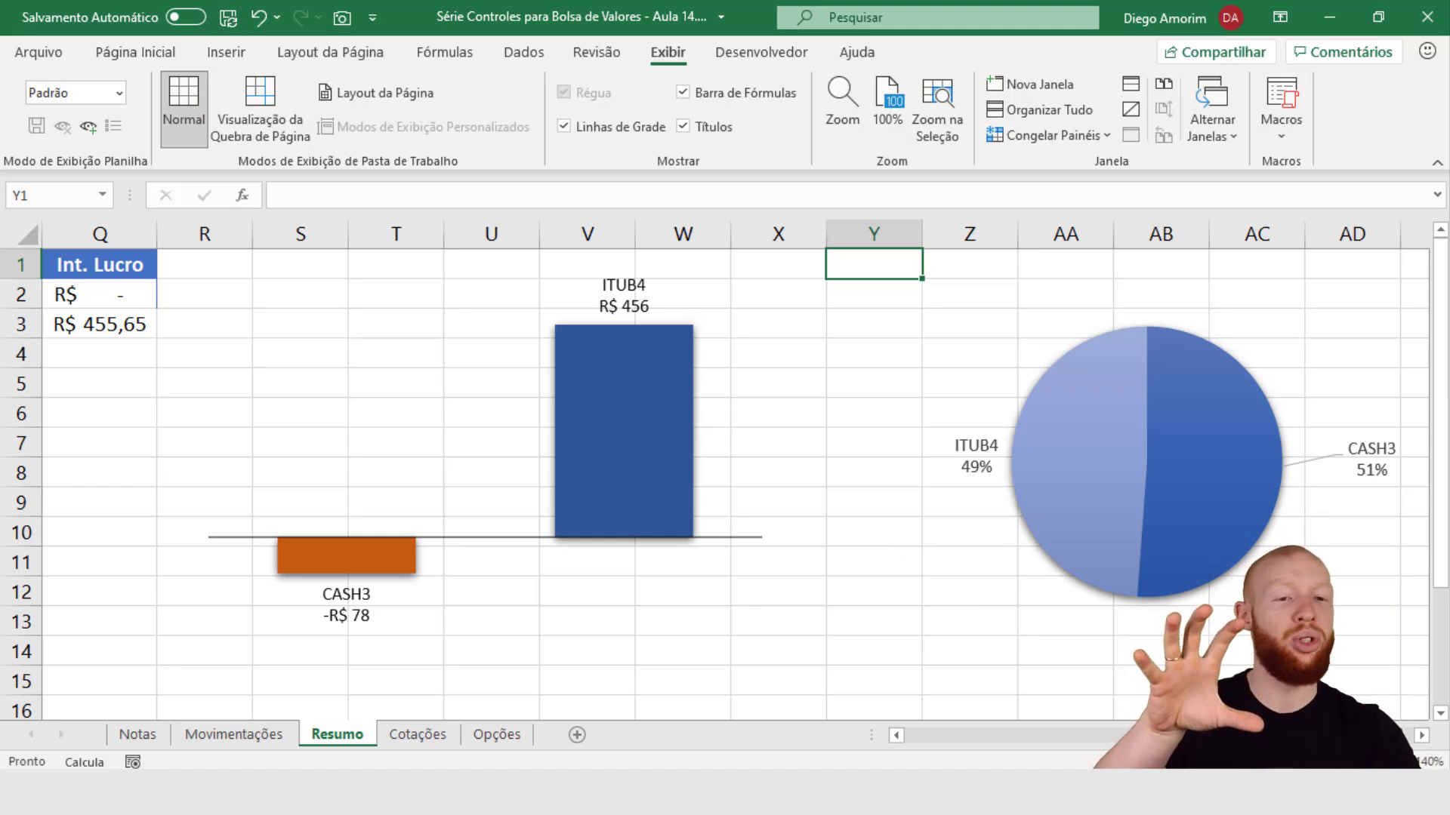
left_click_drag(1155, 755, 1002, 759)
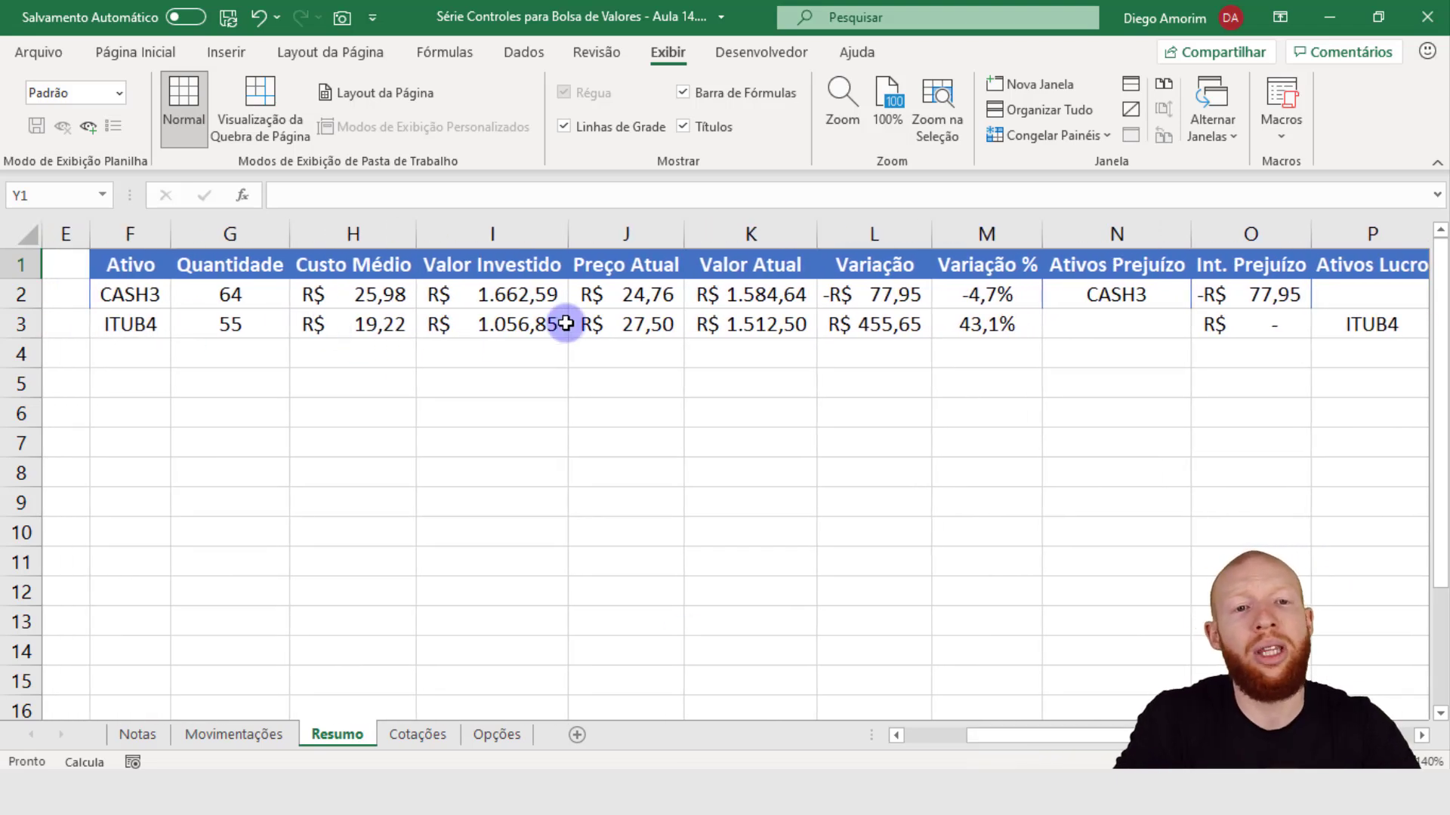
left_click(566, 366)
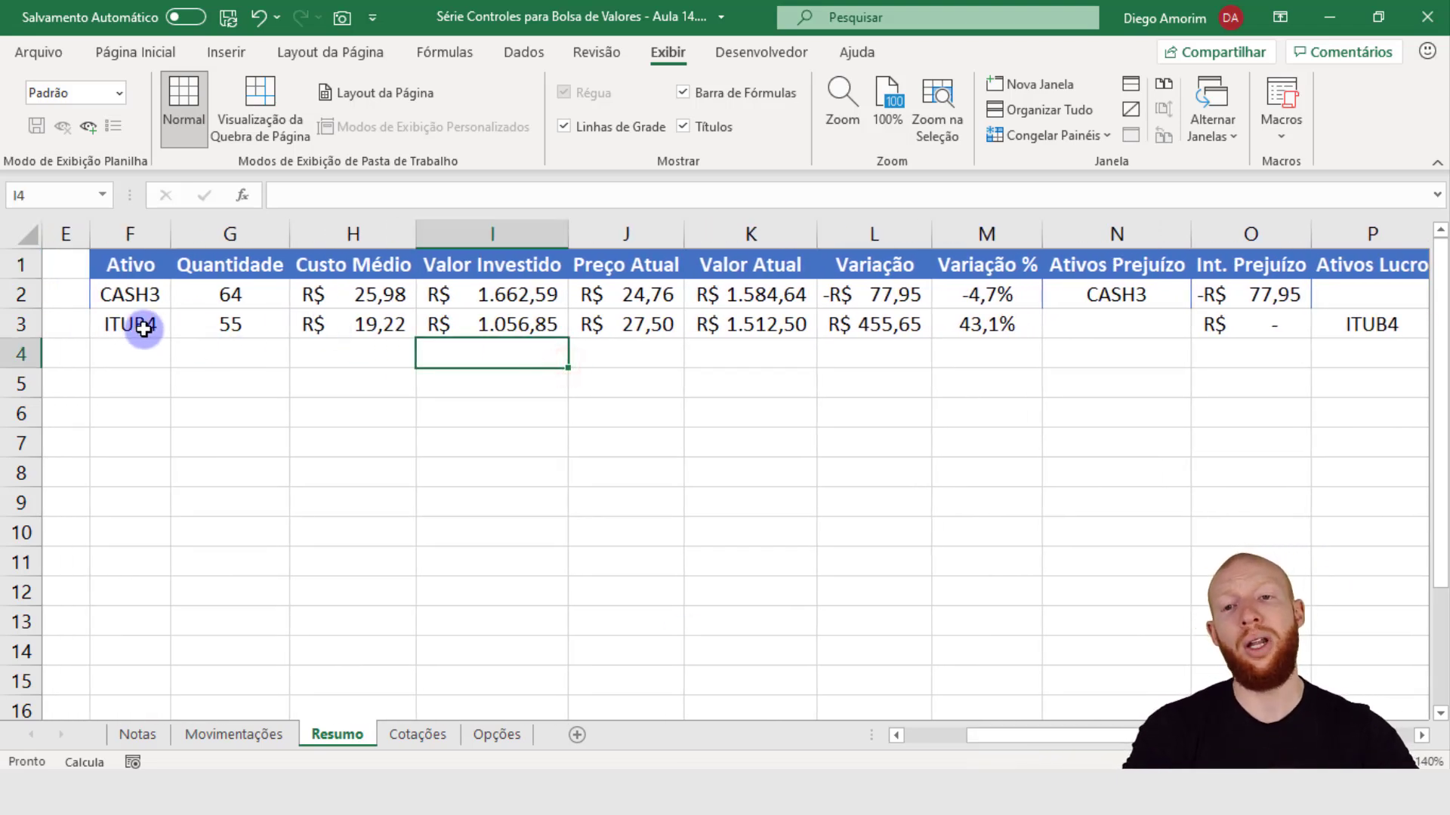
left_click_drag(146, 326, 1414, 336)
left_click(1388, 348)
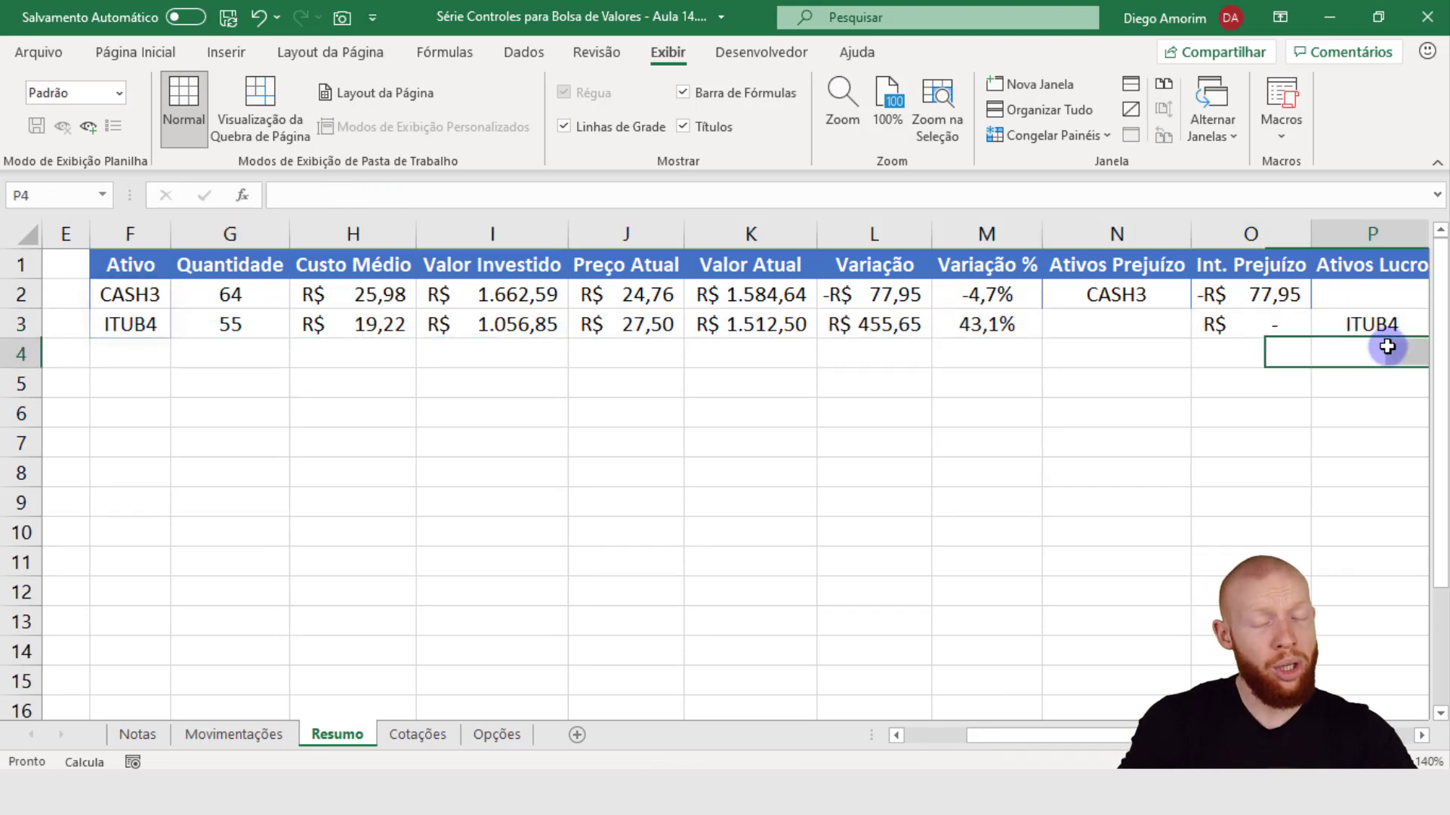
Apply the accounting number format in R$ to columns H through L, from Custo Médio to Variação
left_click(335, 233)
left_click_drag(335, 233, 845, 201)
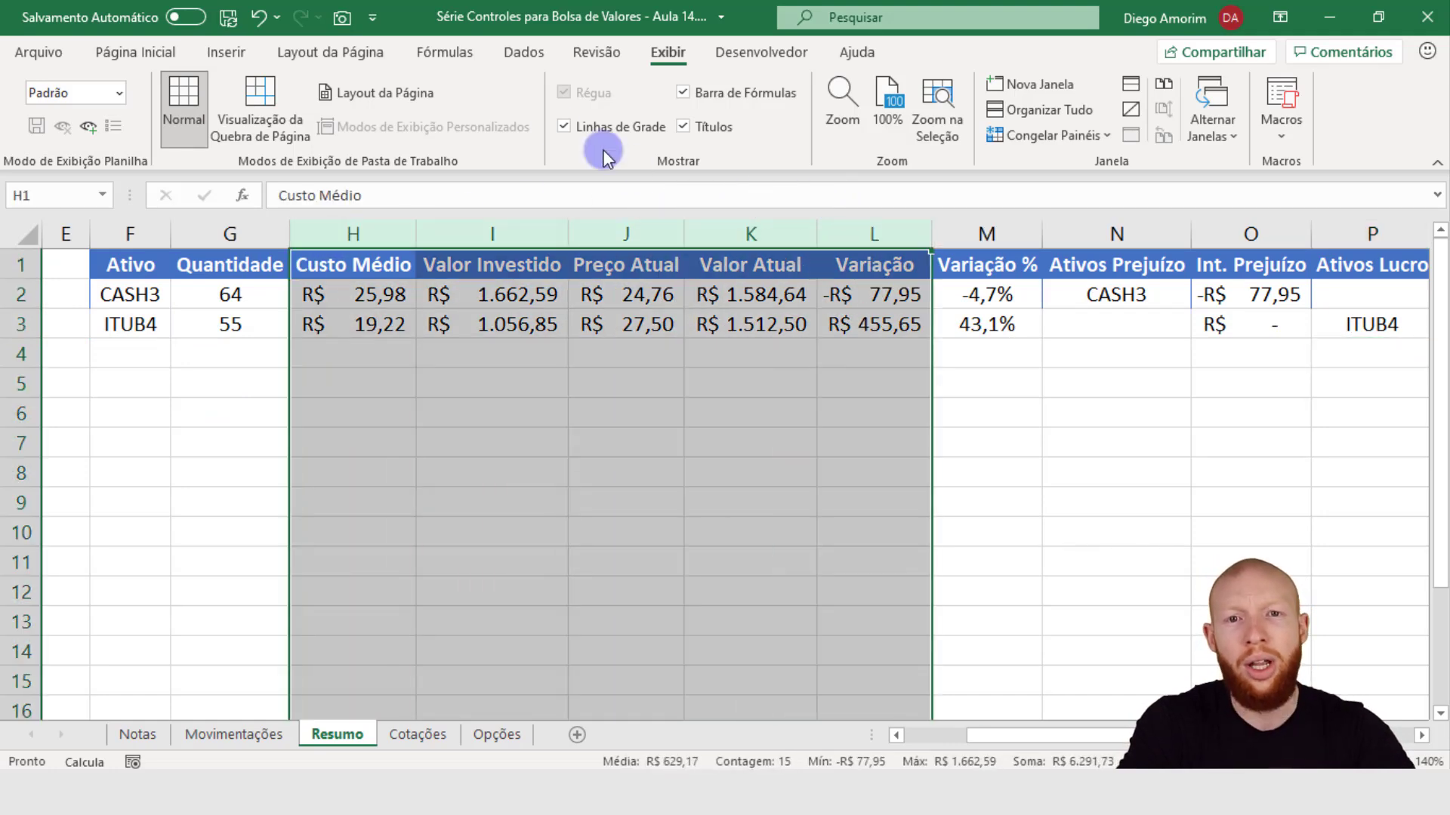
left_click(151, 51)
left_click(601, 129)
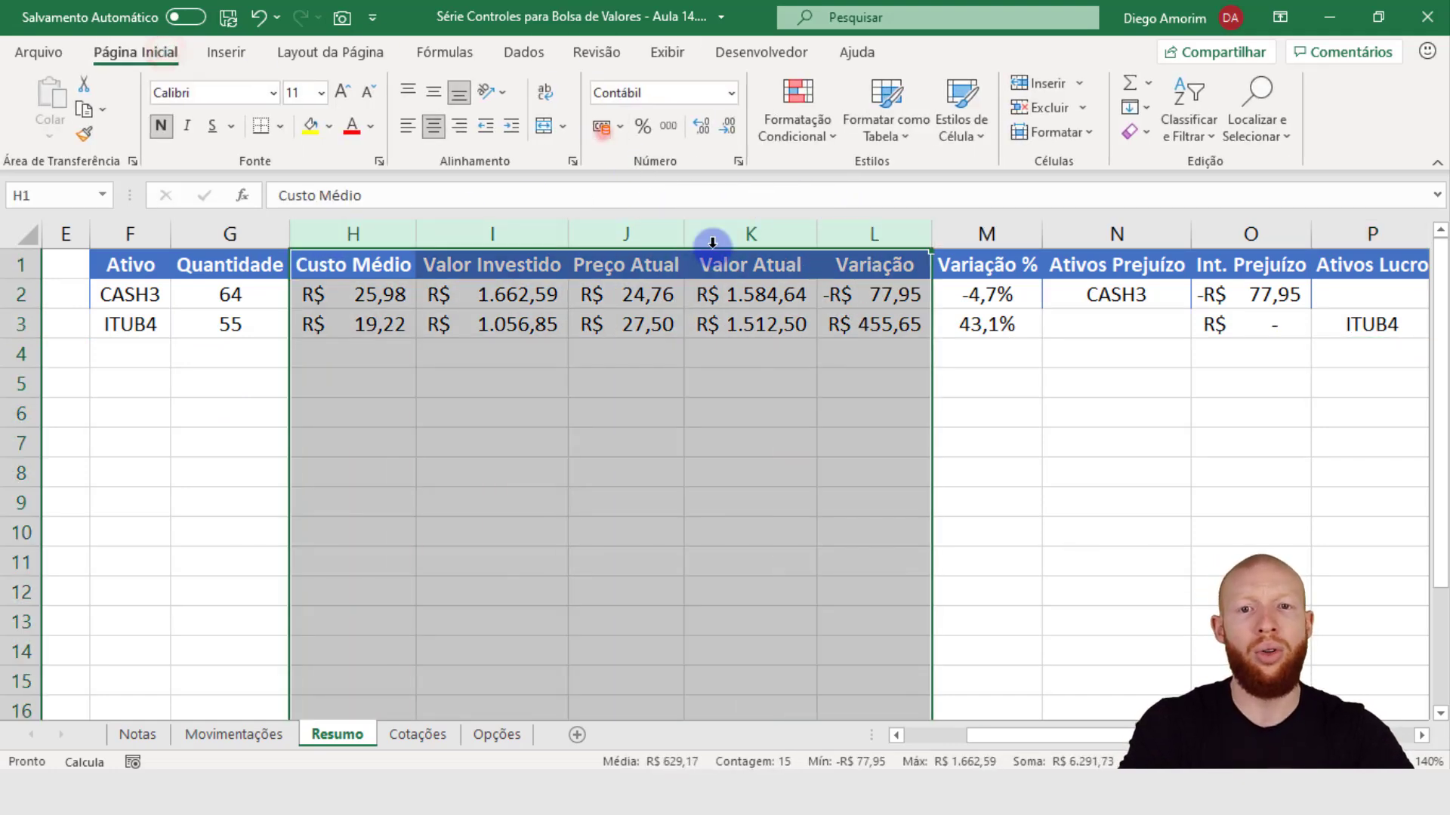
left_click(897, 339)
left_click(998, 234)
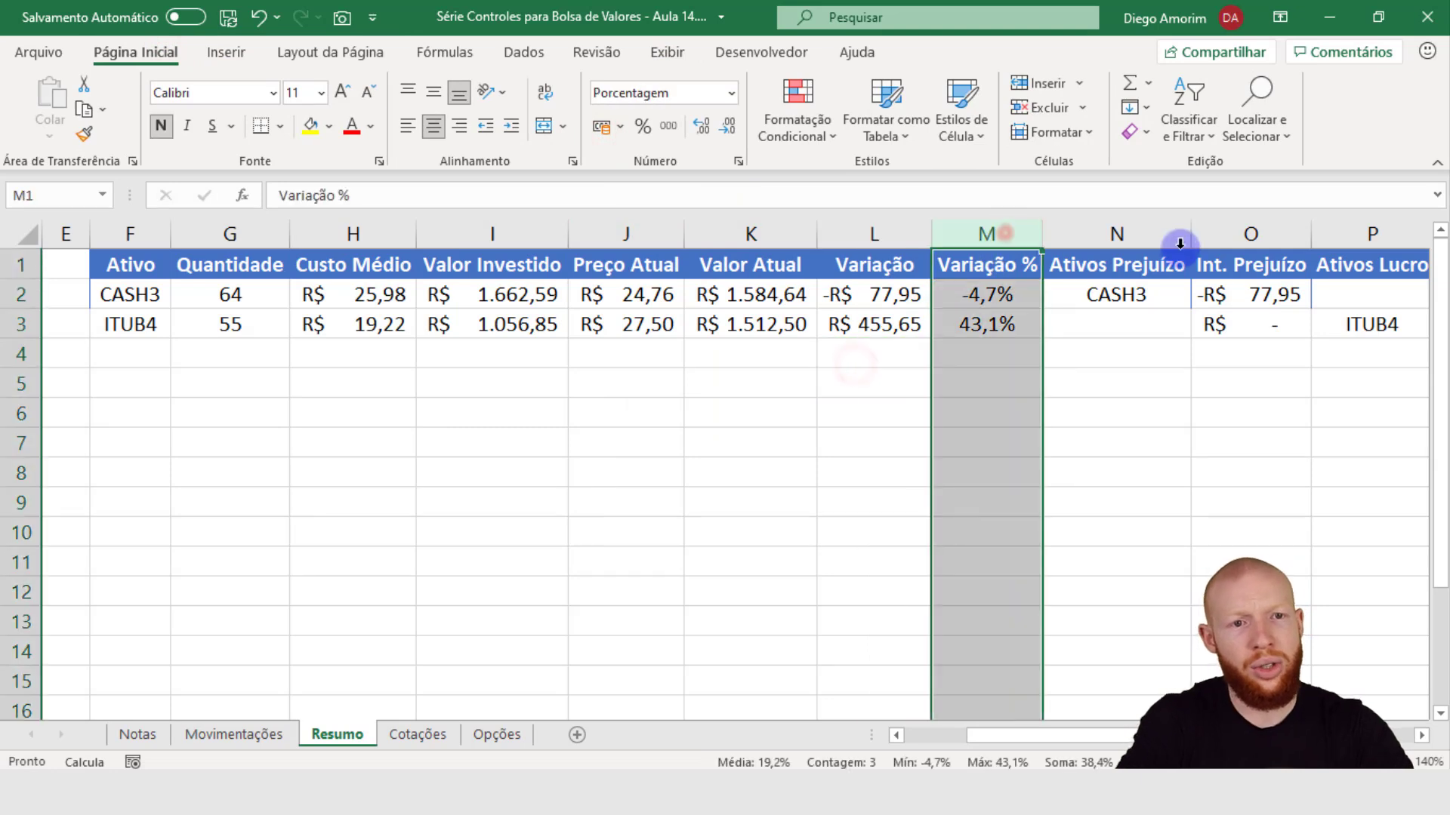
left_click(1265, 235)
left_click(974, 236)
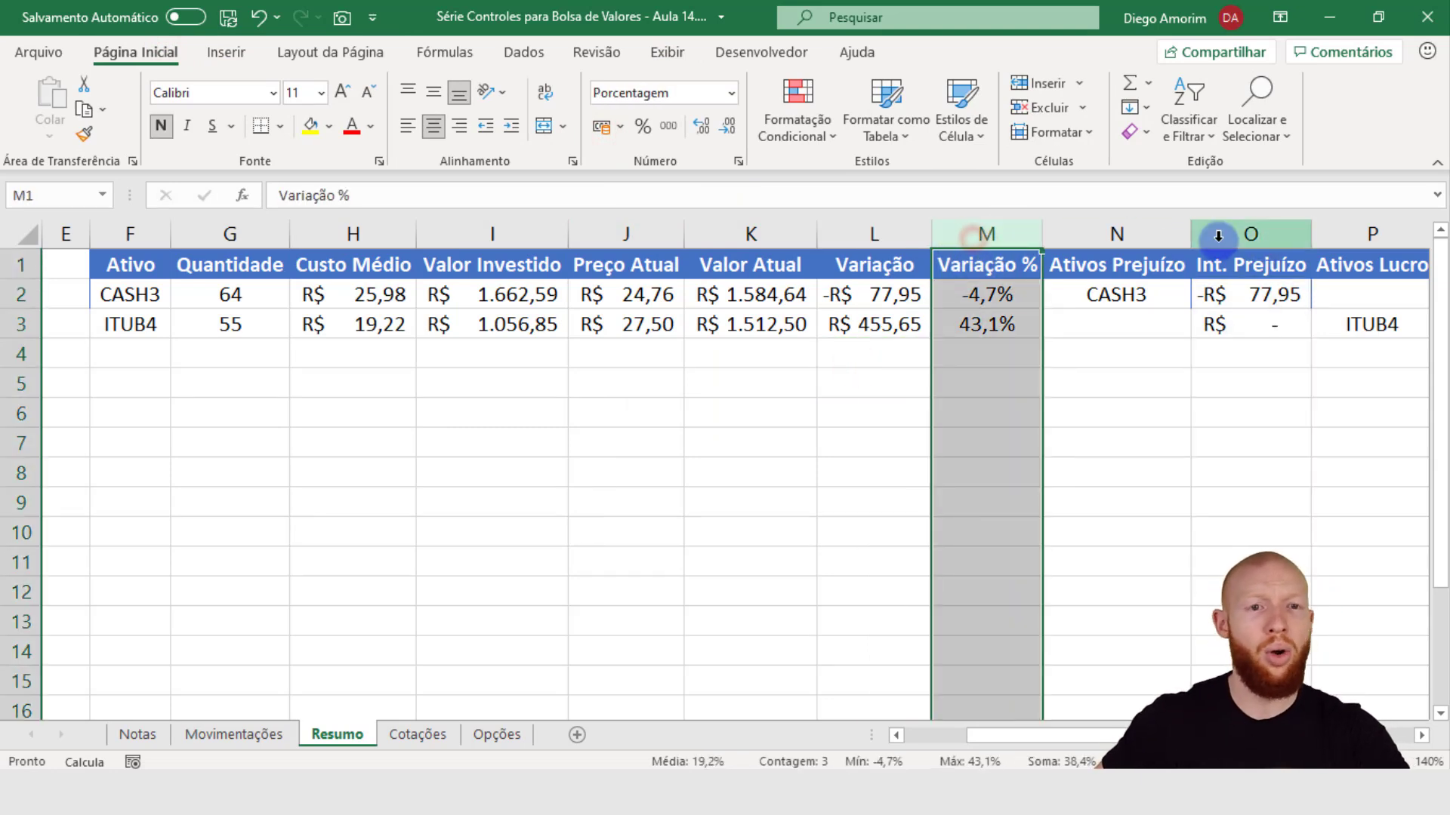
left_click(1252, 241, "ctrl")
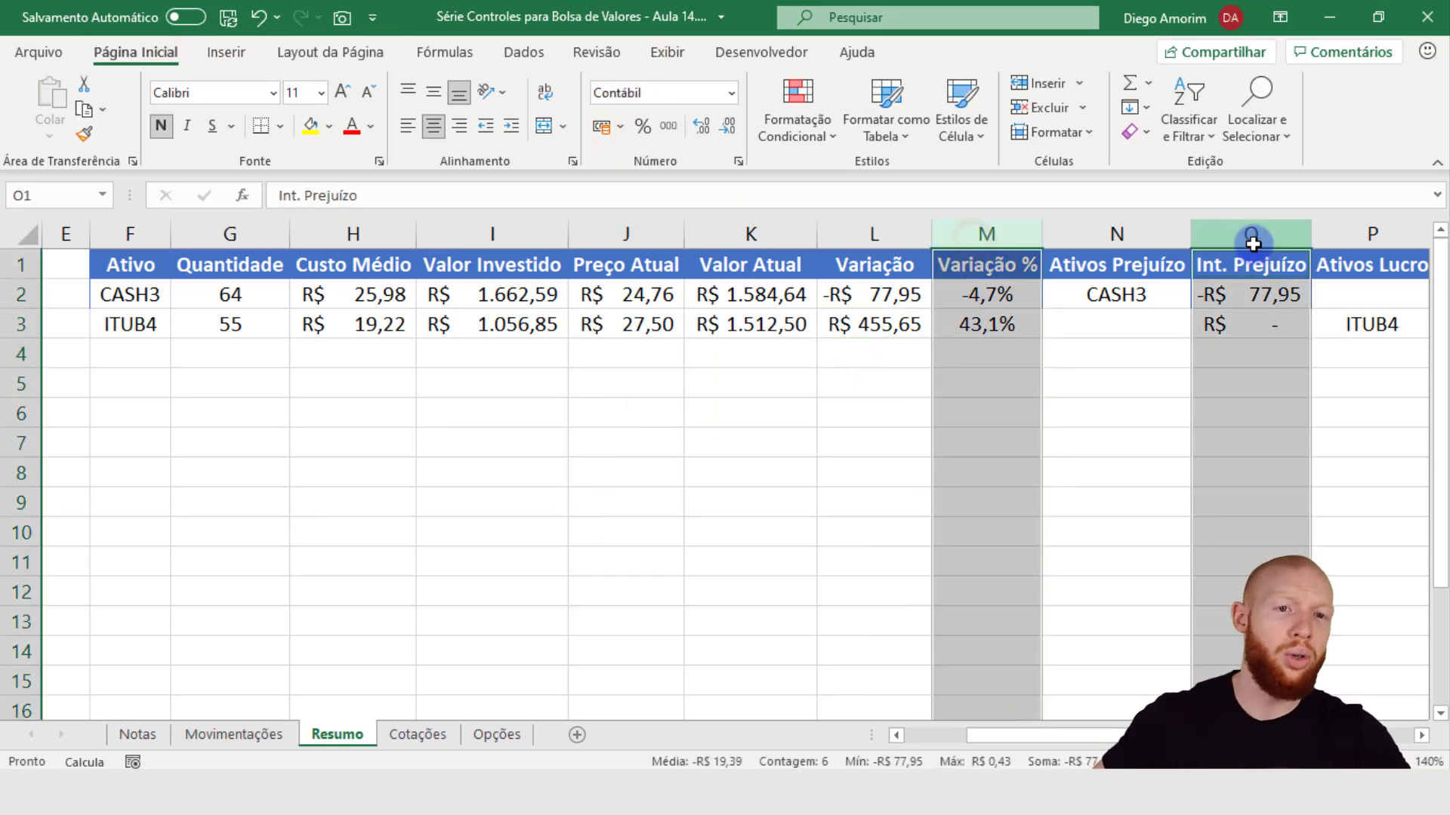
left_click(643, 127)
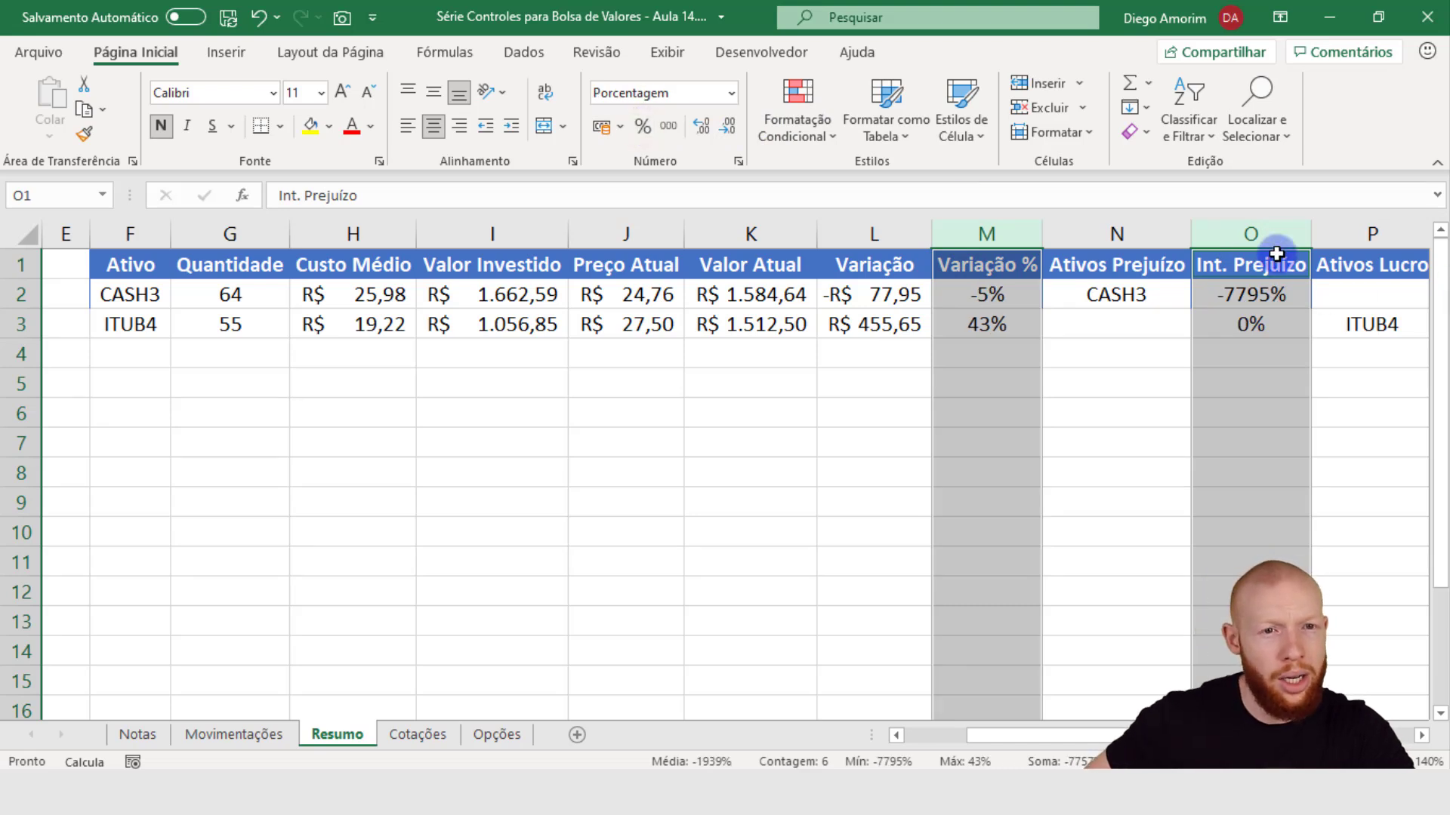
key("ctrl+z")
Format the Variação % column as a percentage with one decimal place
left_click(1004, 236)
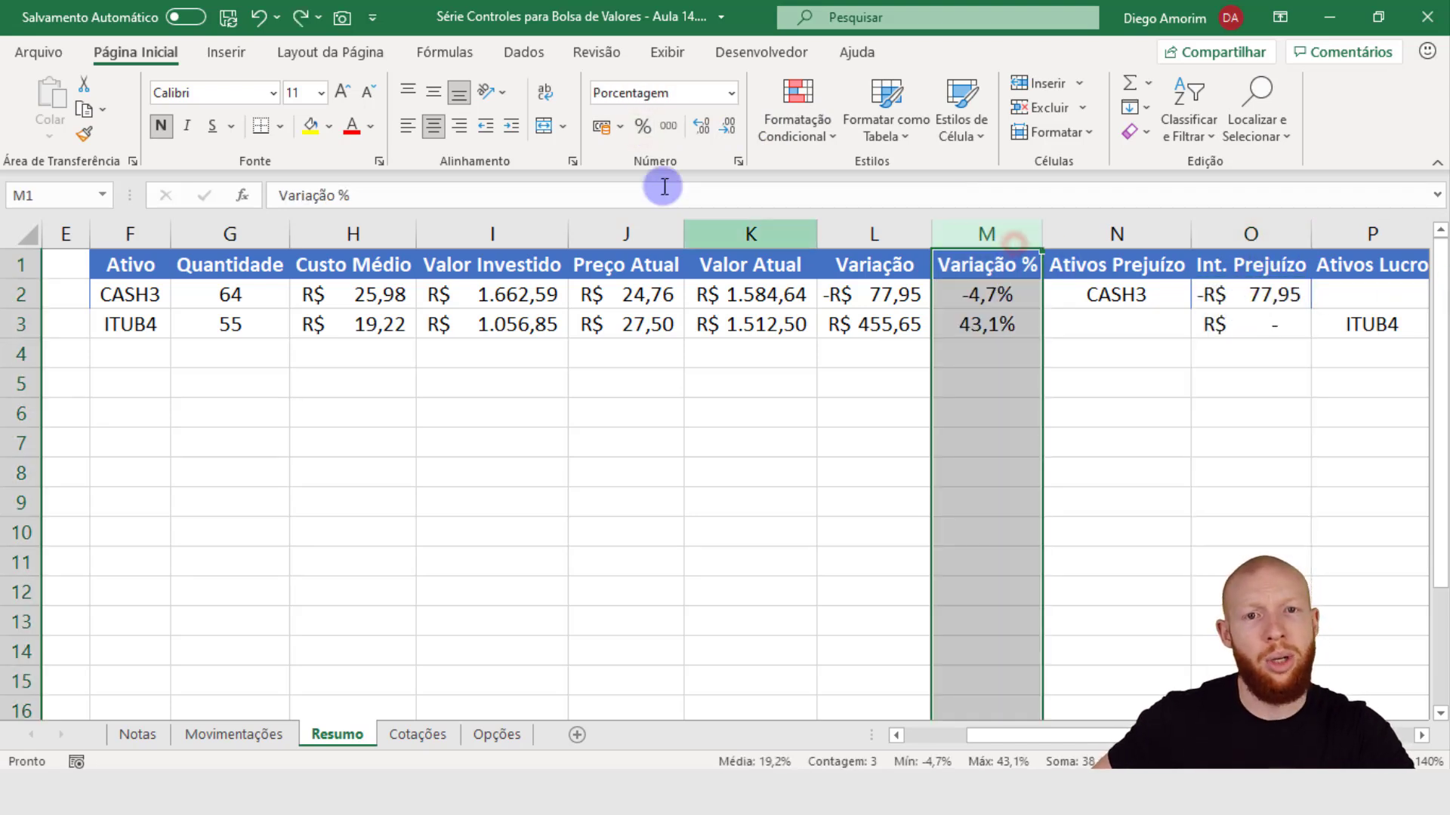
left_click(642, 127)
left_click(702, 126)
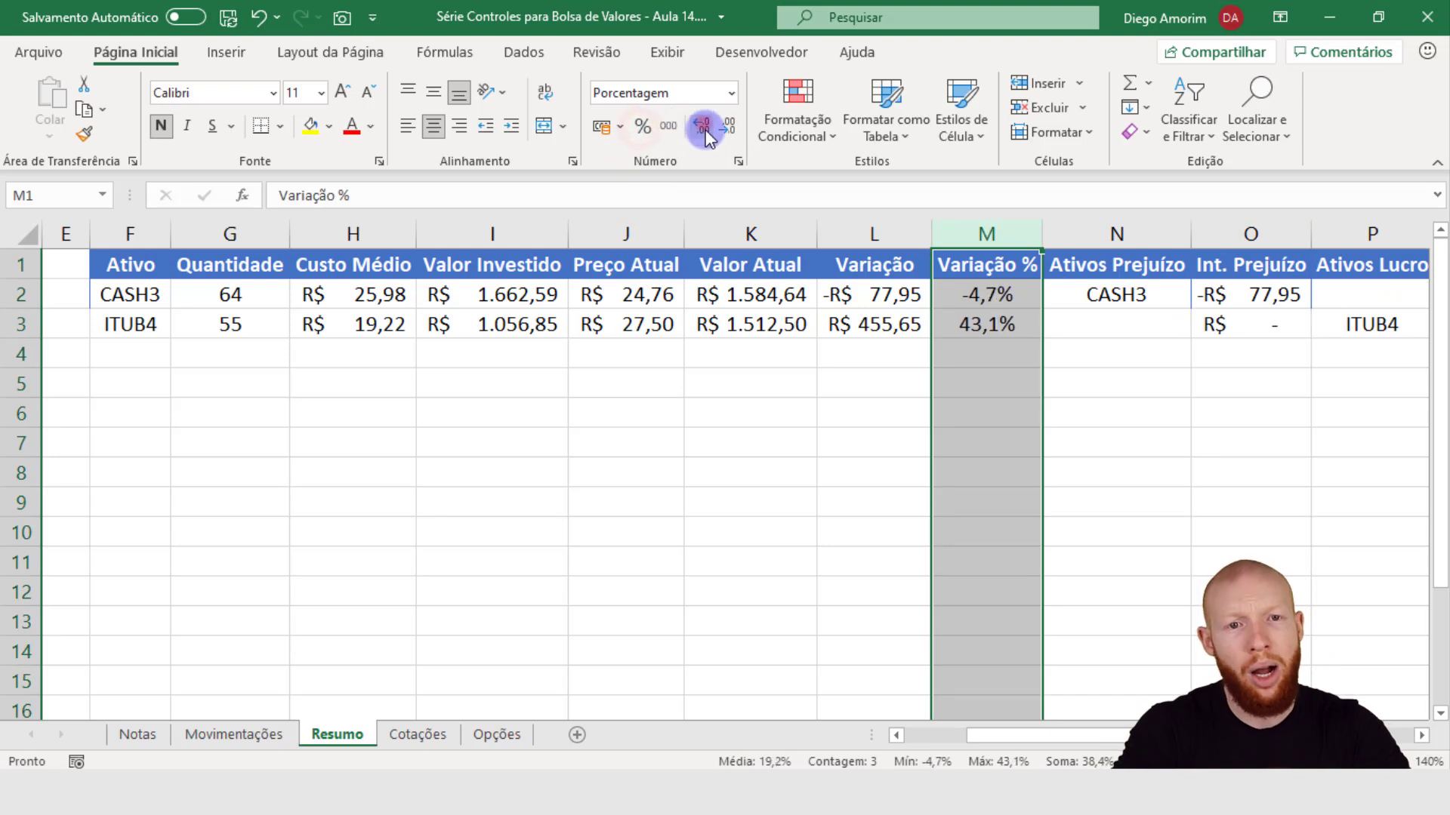
Apply the accounting number format in R$ to the Int. Prejuízo and Int. Lucro columns together
scroll(1113, 742, "right", 4)
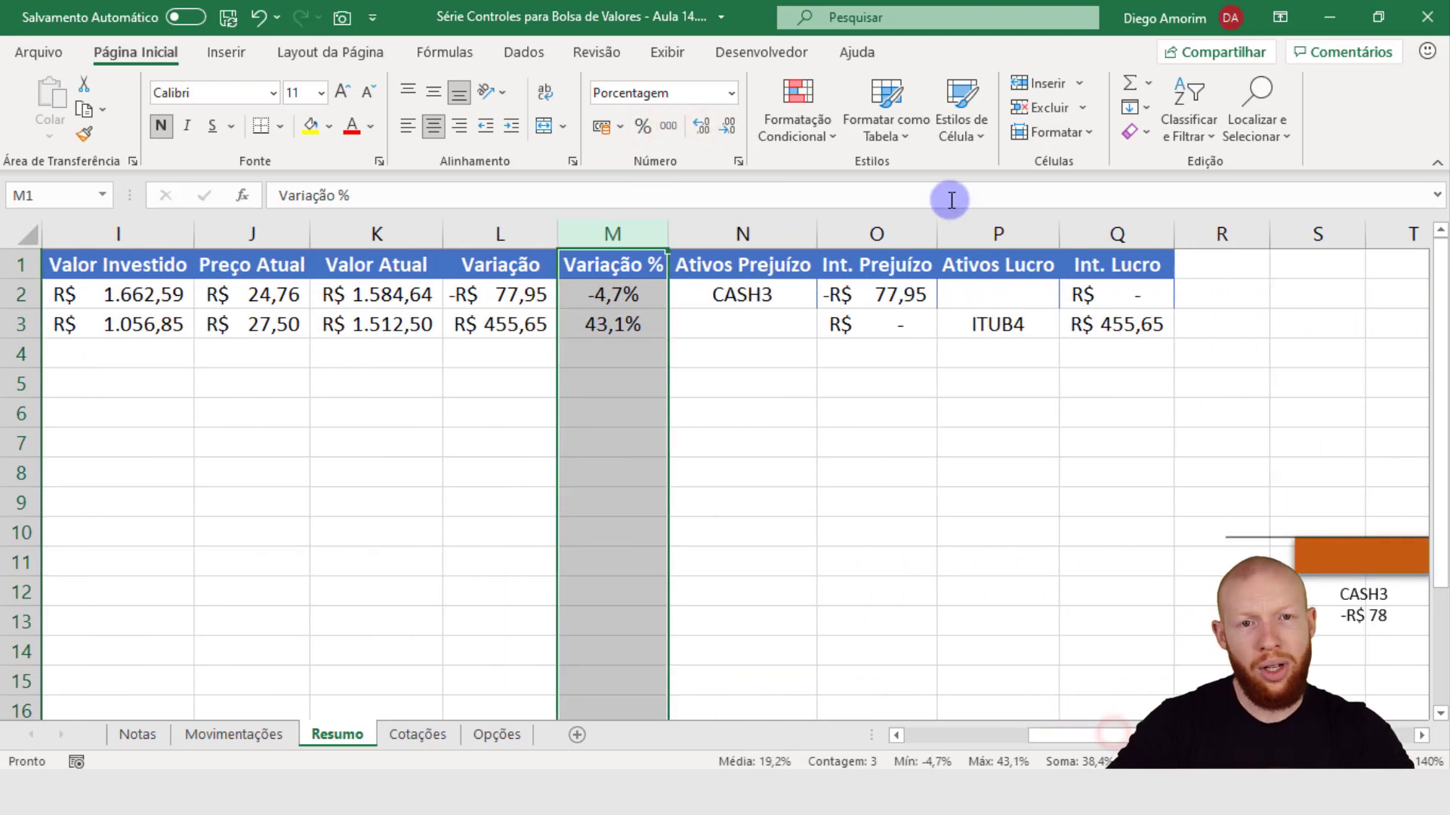
left_click(903, 226)
left_click(1090, 228, "ctrl")
left_click(602, 126)
left_click(982, 375)
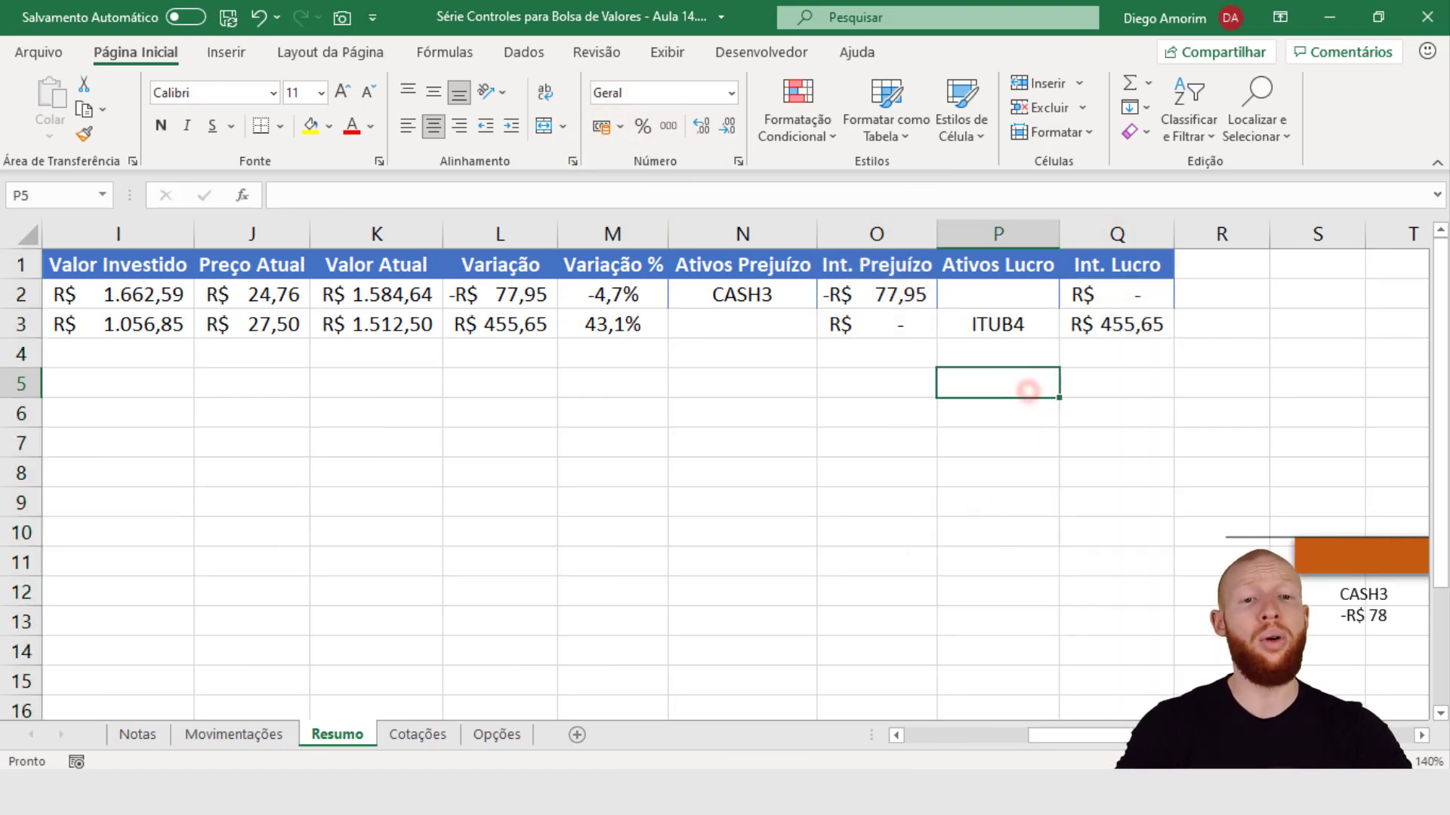
Set the Quantidade column to the General number format and check its two quantity cells
scroll(1099, 733, "left", 3)
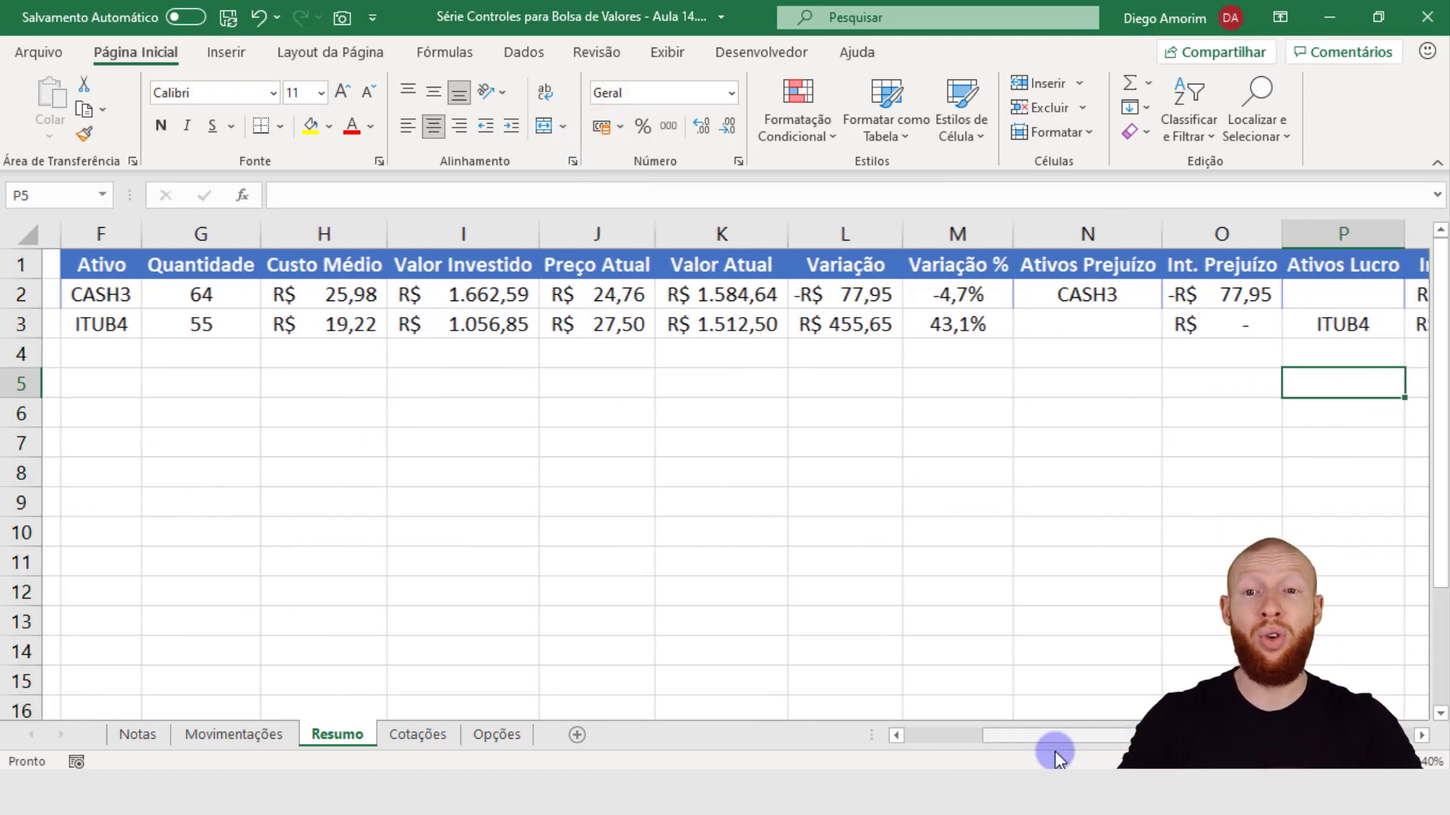
left_click(199, 226)
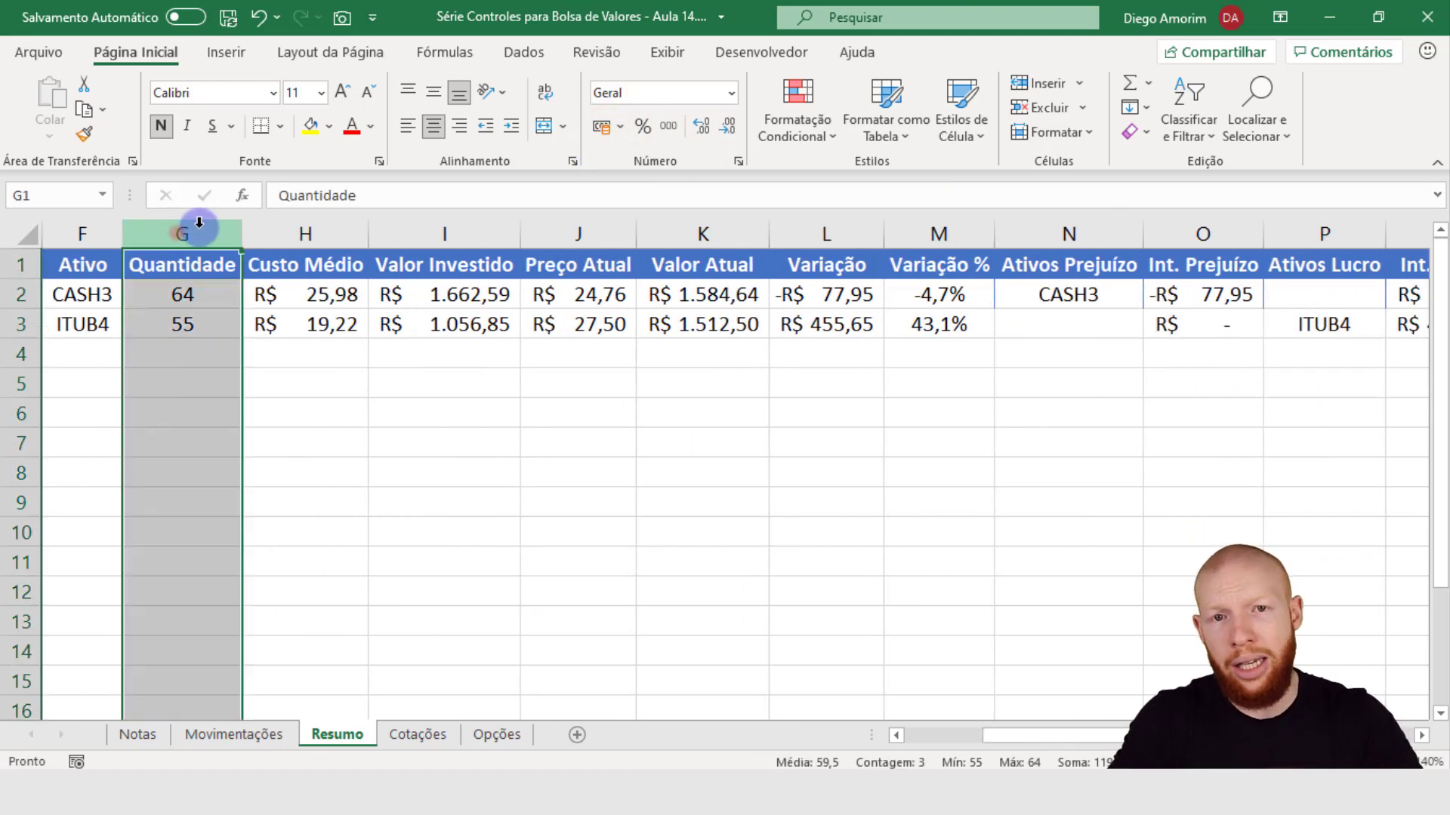
left_click(731, 92)
left_click(702, 131)
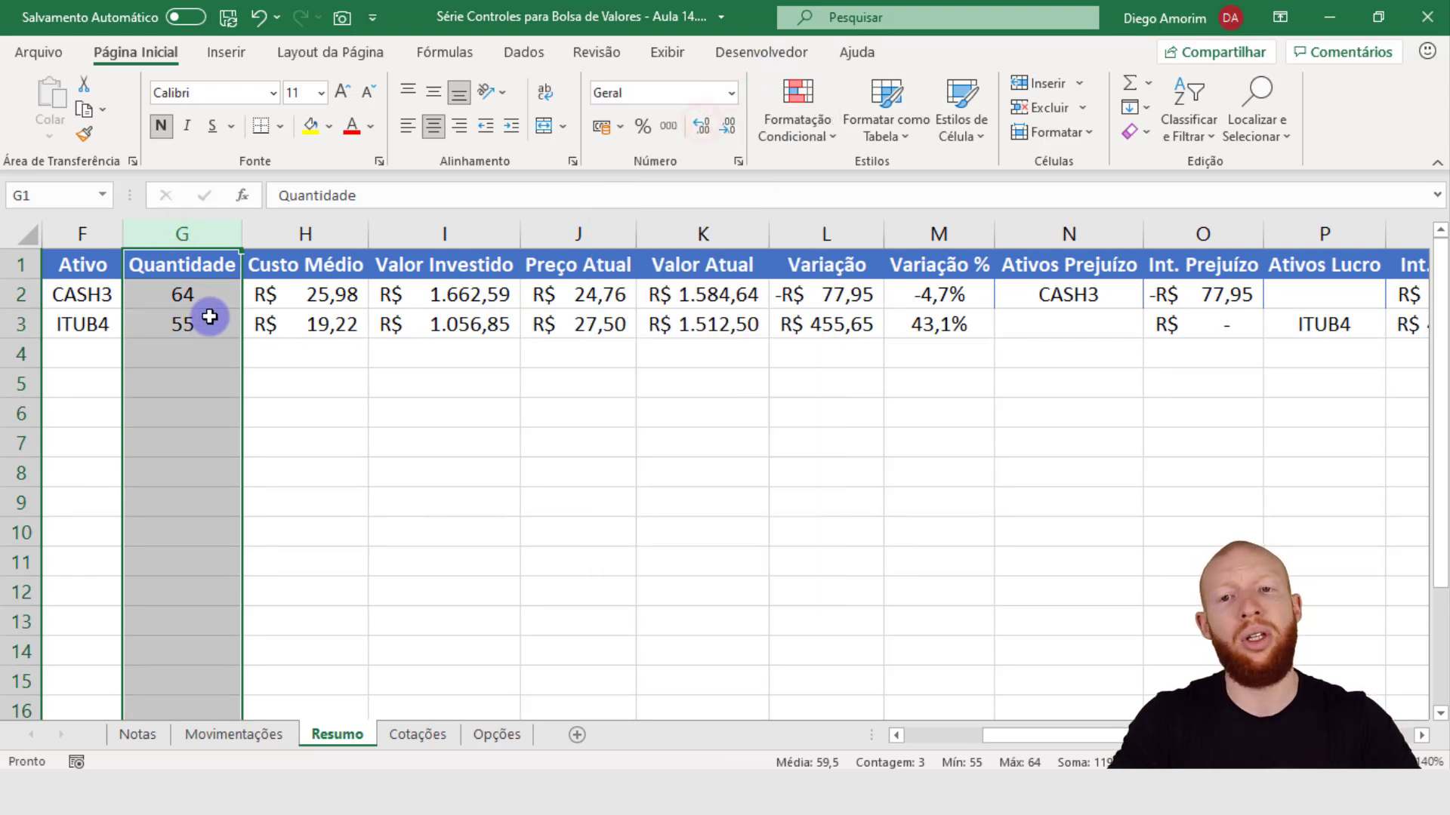
left_click_drag(206, 296, 198, 324)
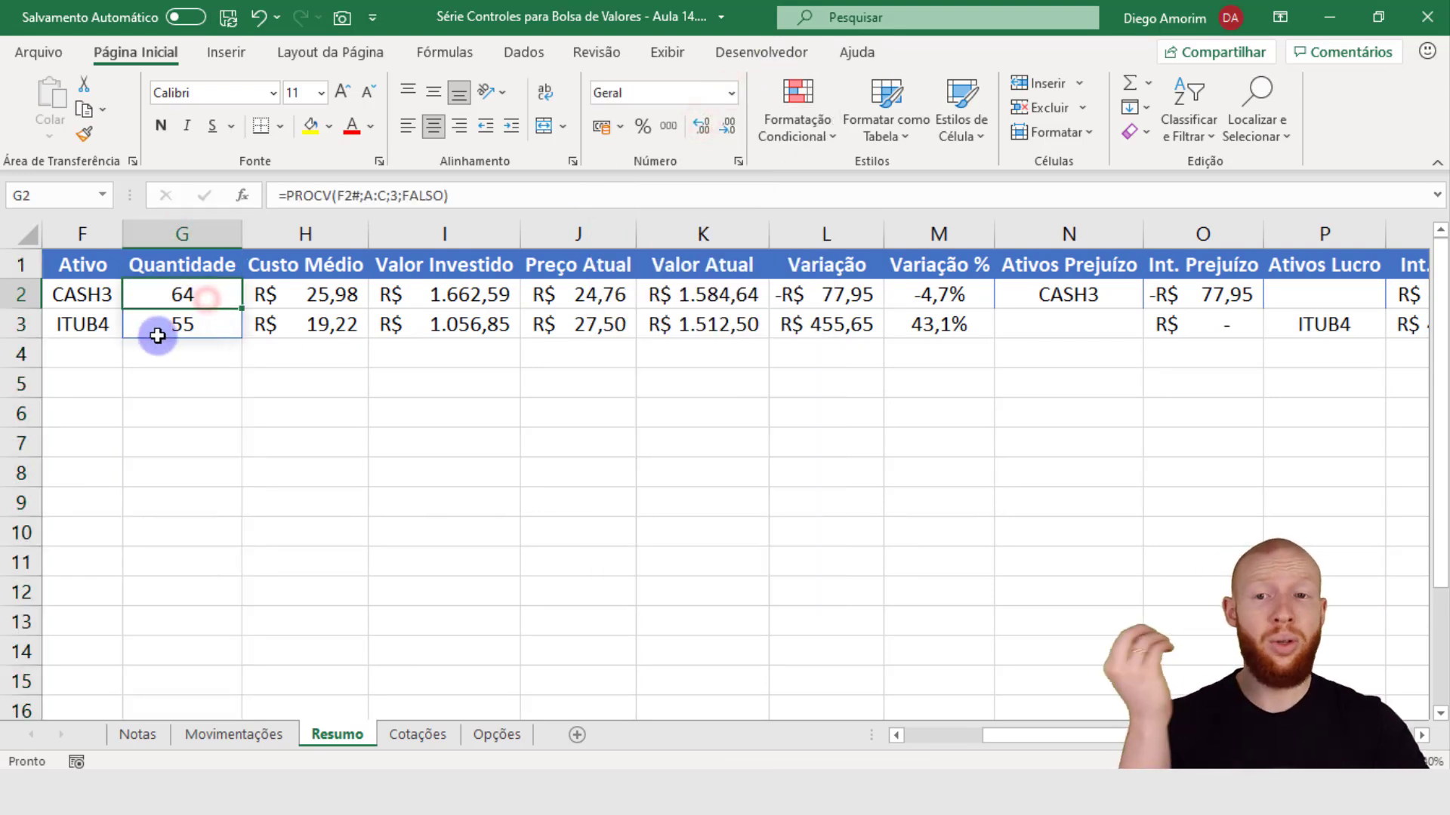
left_click(442, 391)
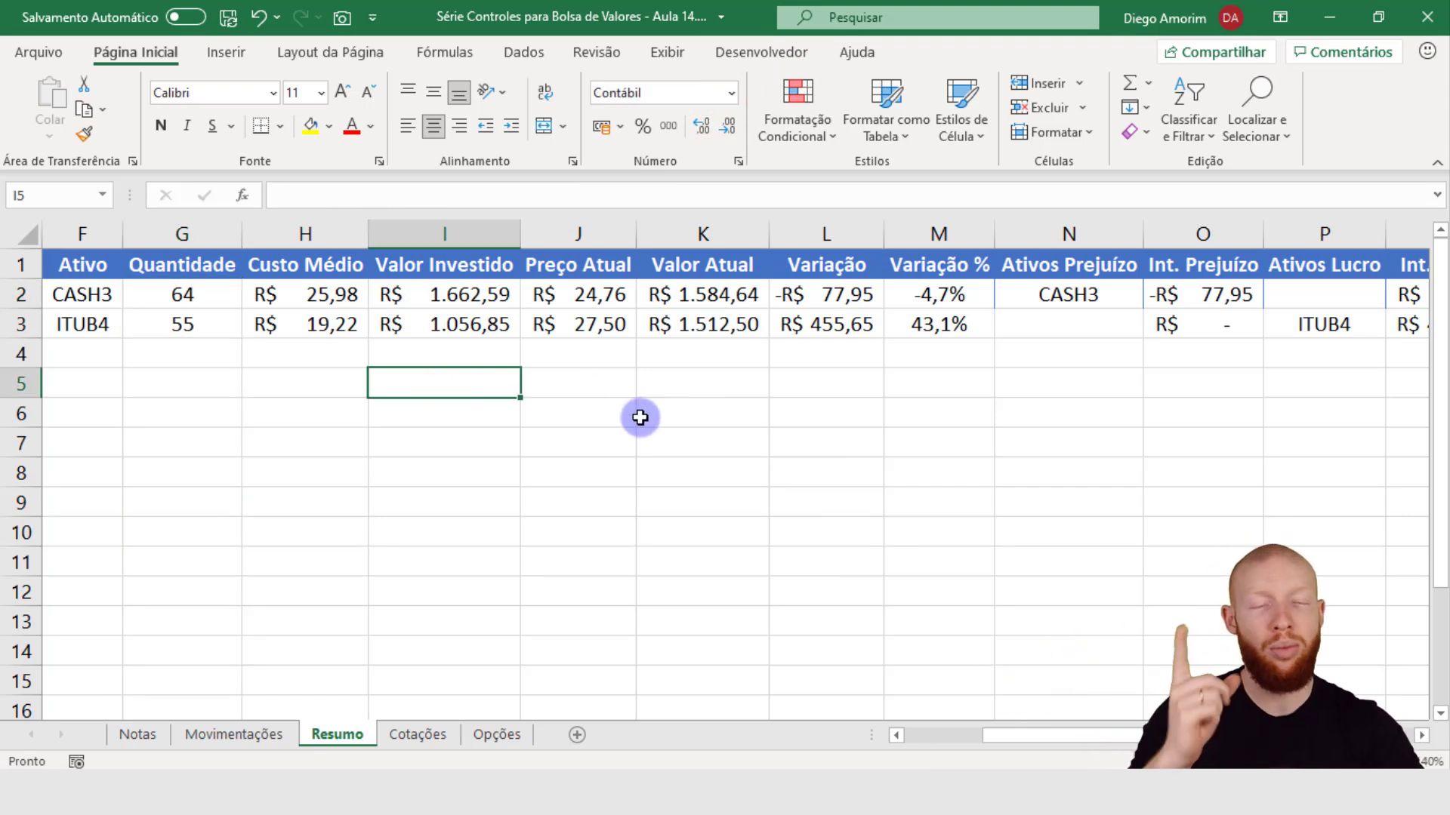
Switch to the Planilha para Controle de Ações e IR workbook and examine the gain and loss colouring of its Variação column
key("alt+Tab")
key("Tab")
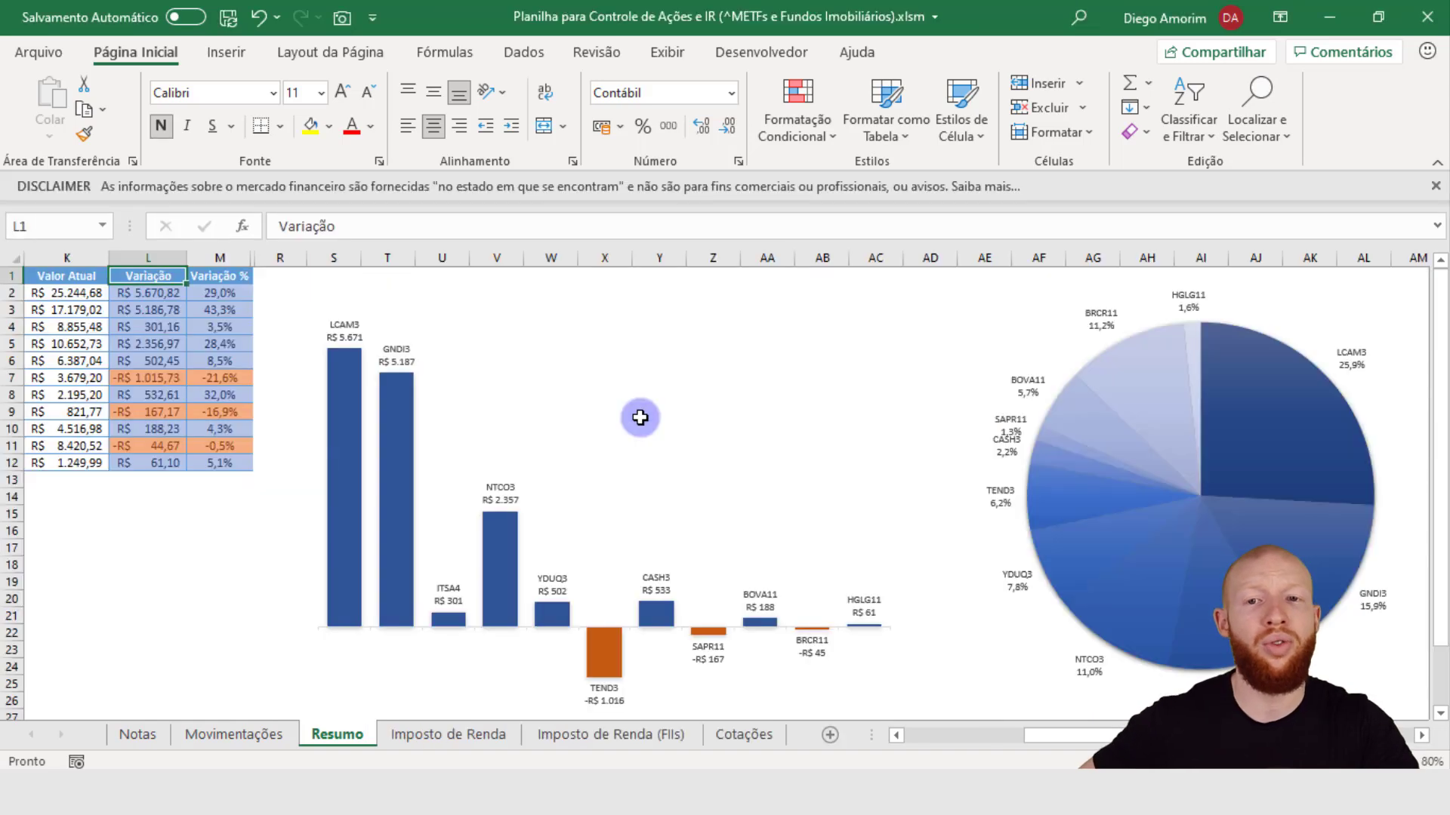
left_click_drag(1110, 733, 1041, 729)
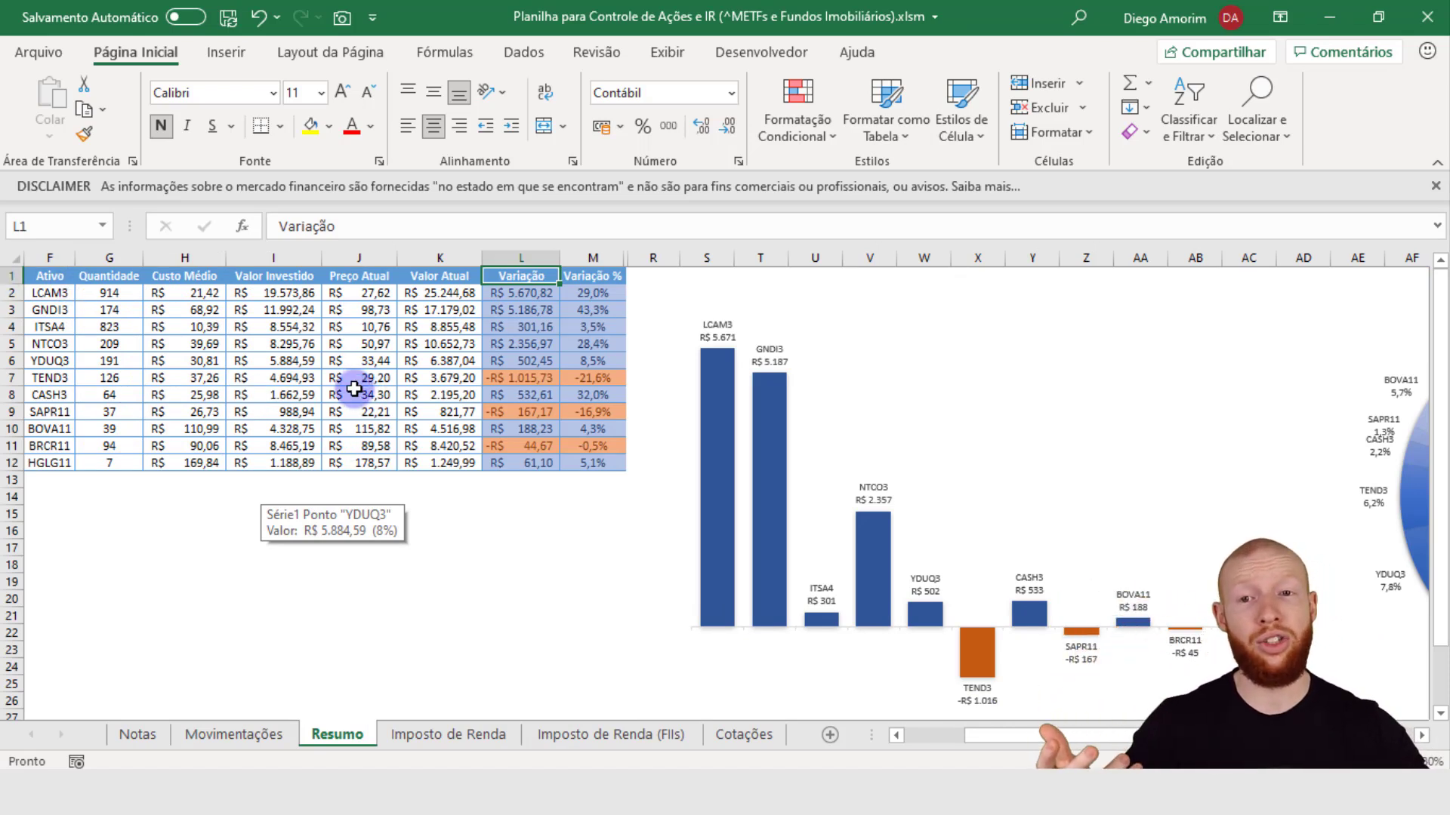
left_click(521, 296)
left_click_drag(521, 296, 533, 361)
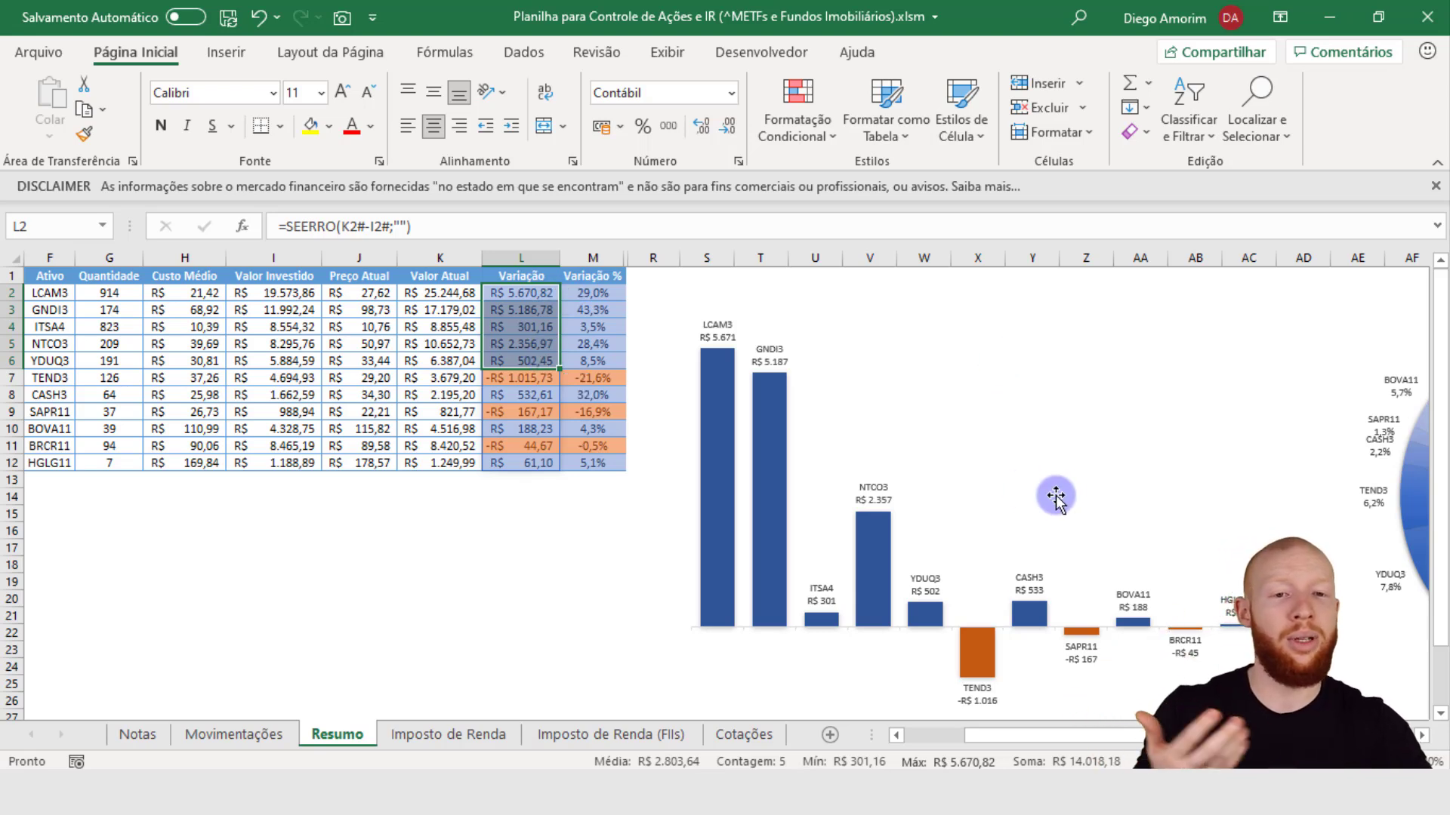
left_click(525, 380)
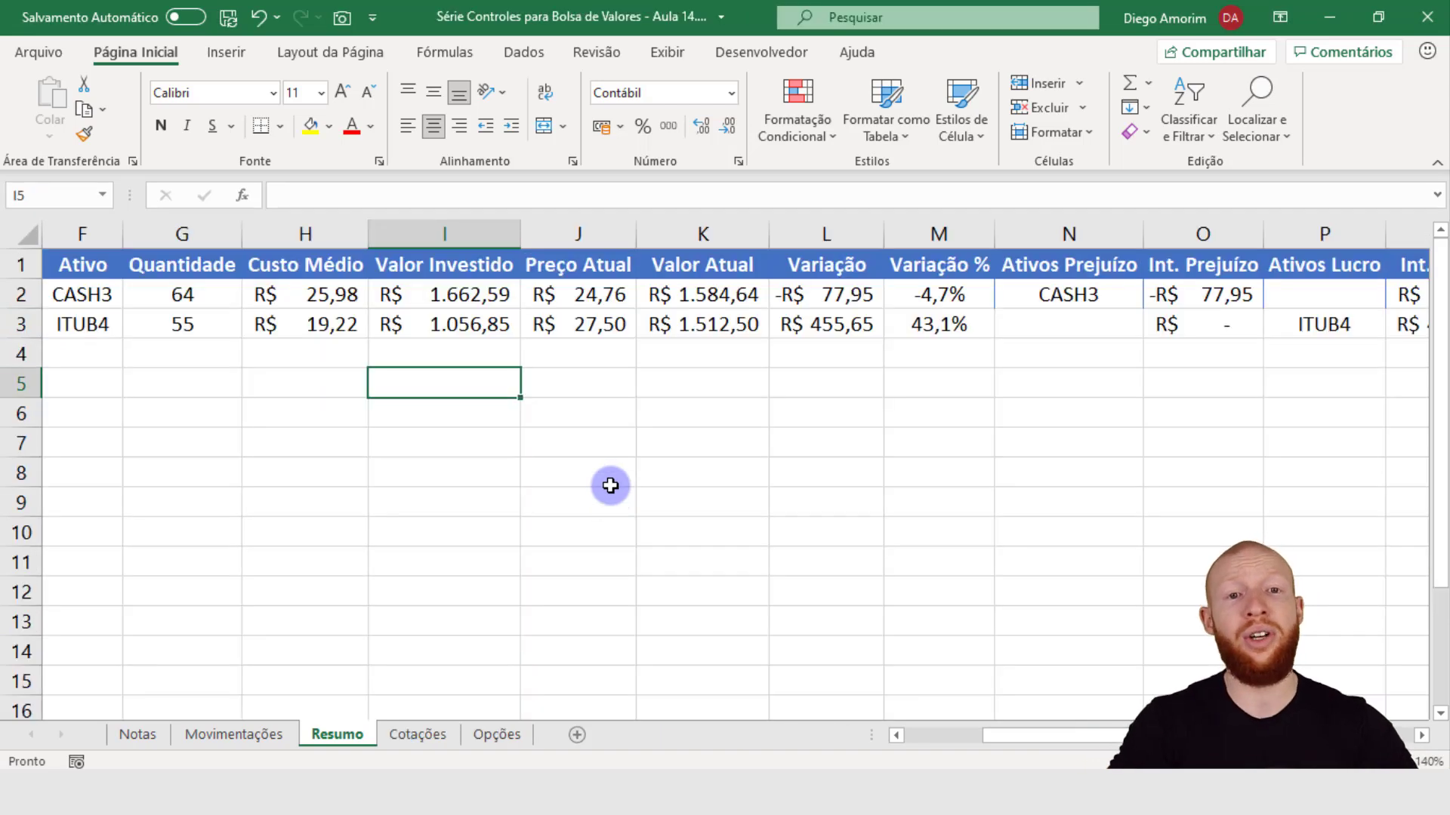
In the Aula 14 workbook, examine row 3 of the summary table, including Ativos Prejuízo, Variação and the Ativo cell F3
left_click_drag(66, 319, 1276, 336)
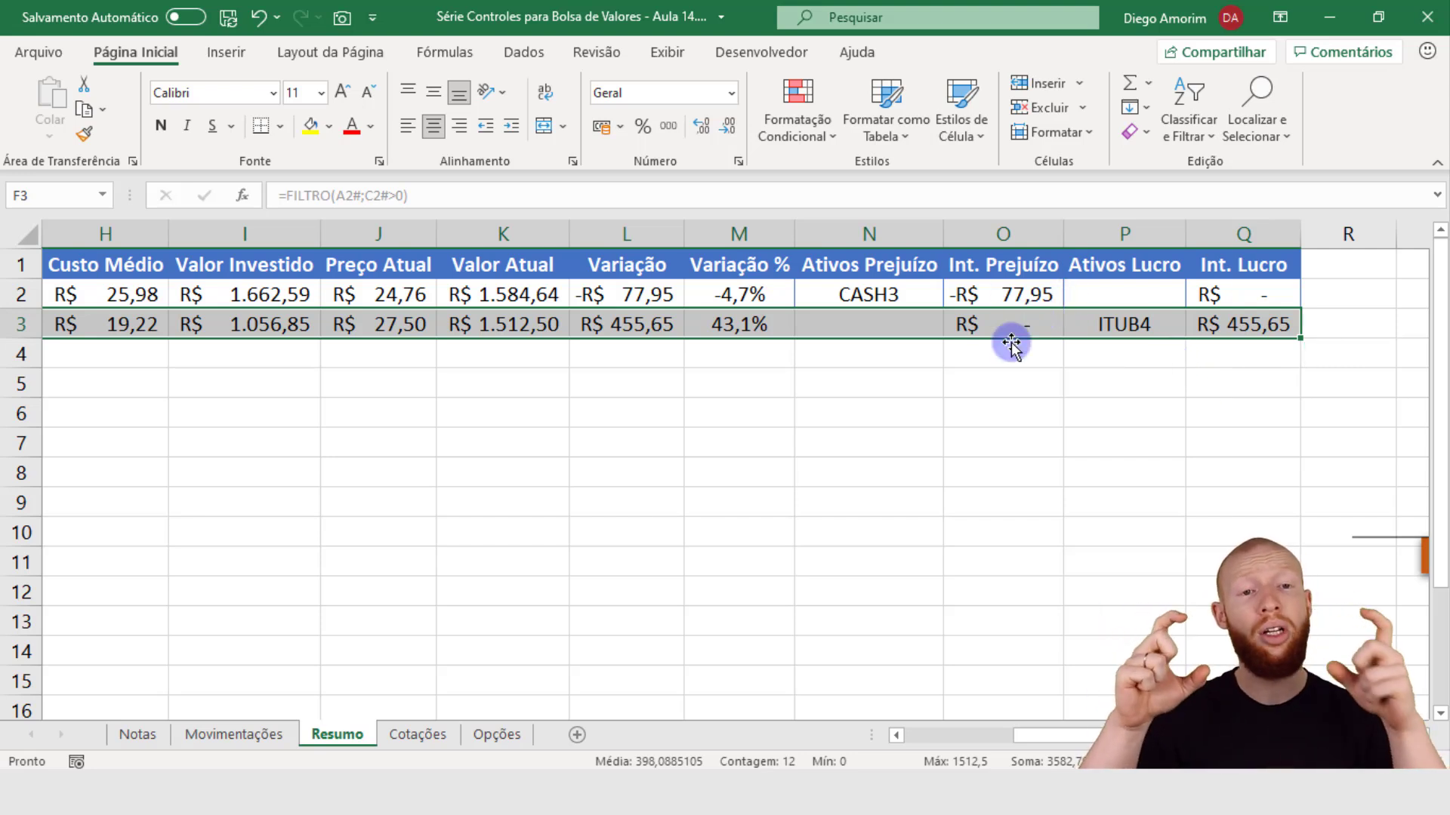
left_click(831, 325)
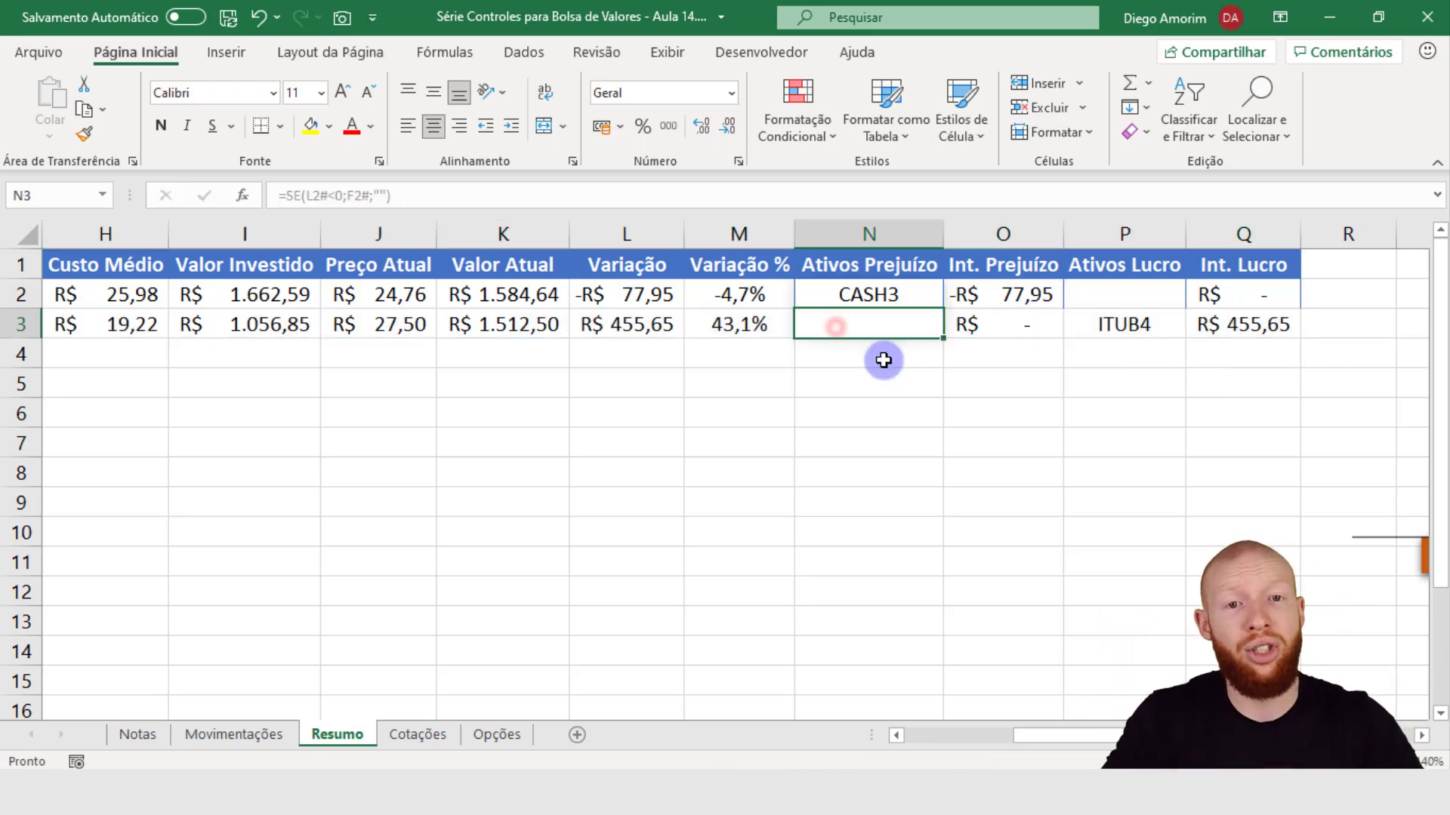
left_click(632, 325)
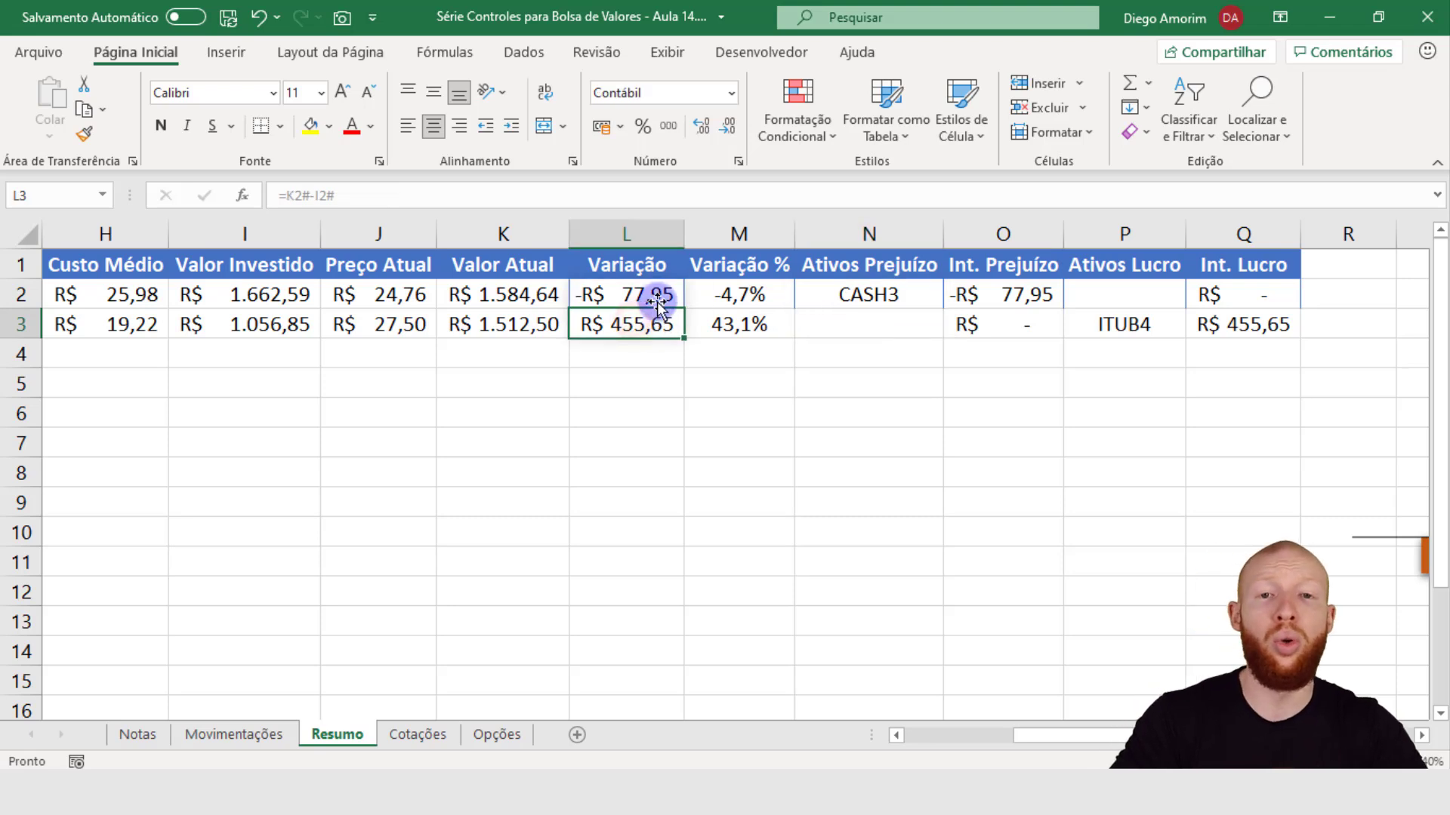
left_click_drag(647, 295, 643, 321)
left_click(639, 324)
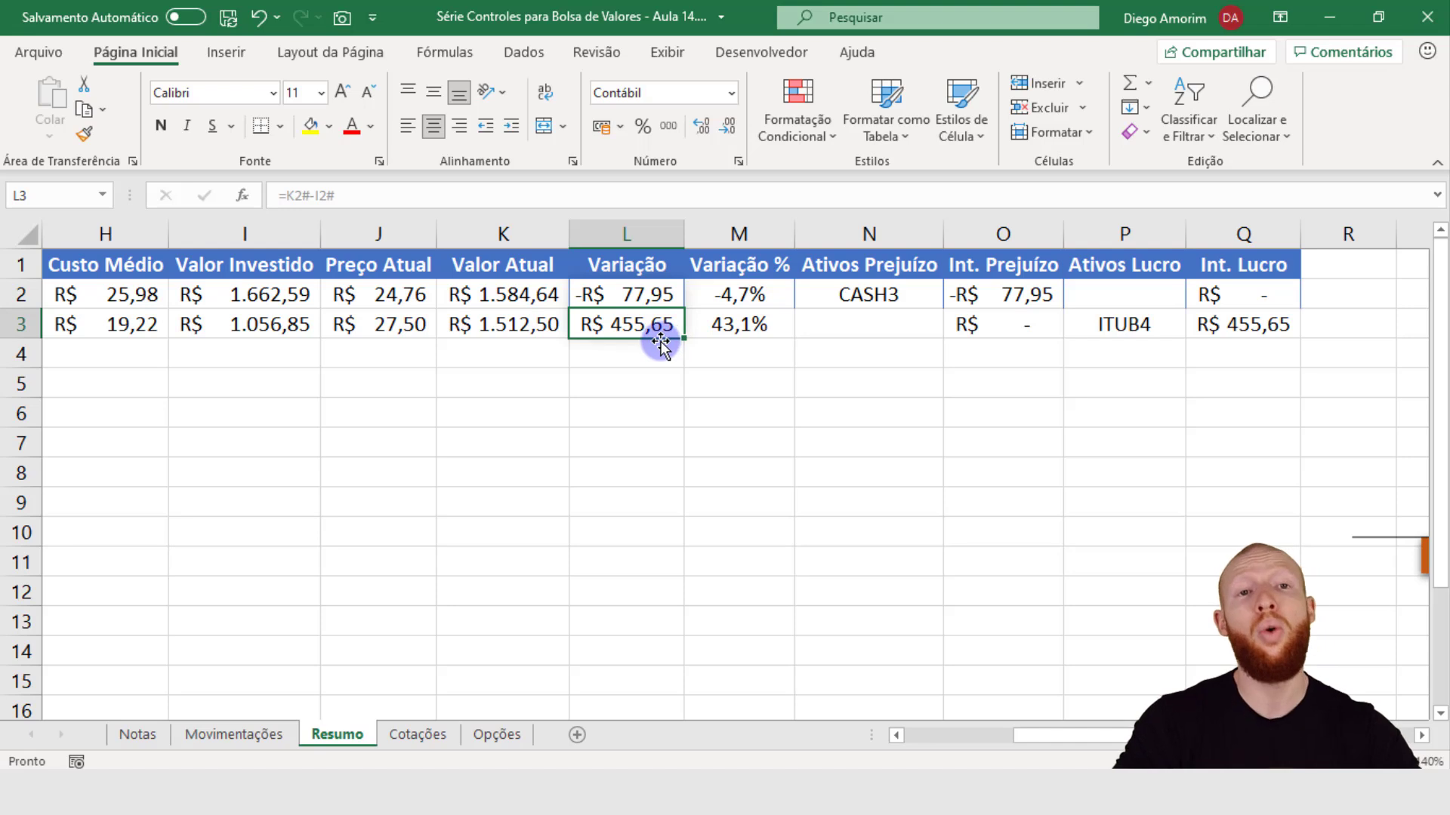
key("Left")
key("Left")
key("Left")
key("Left")
key("Left")
key("Left")
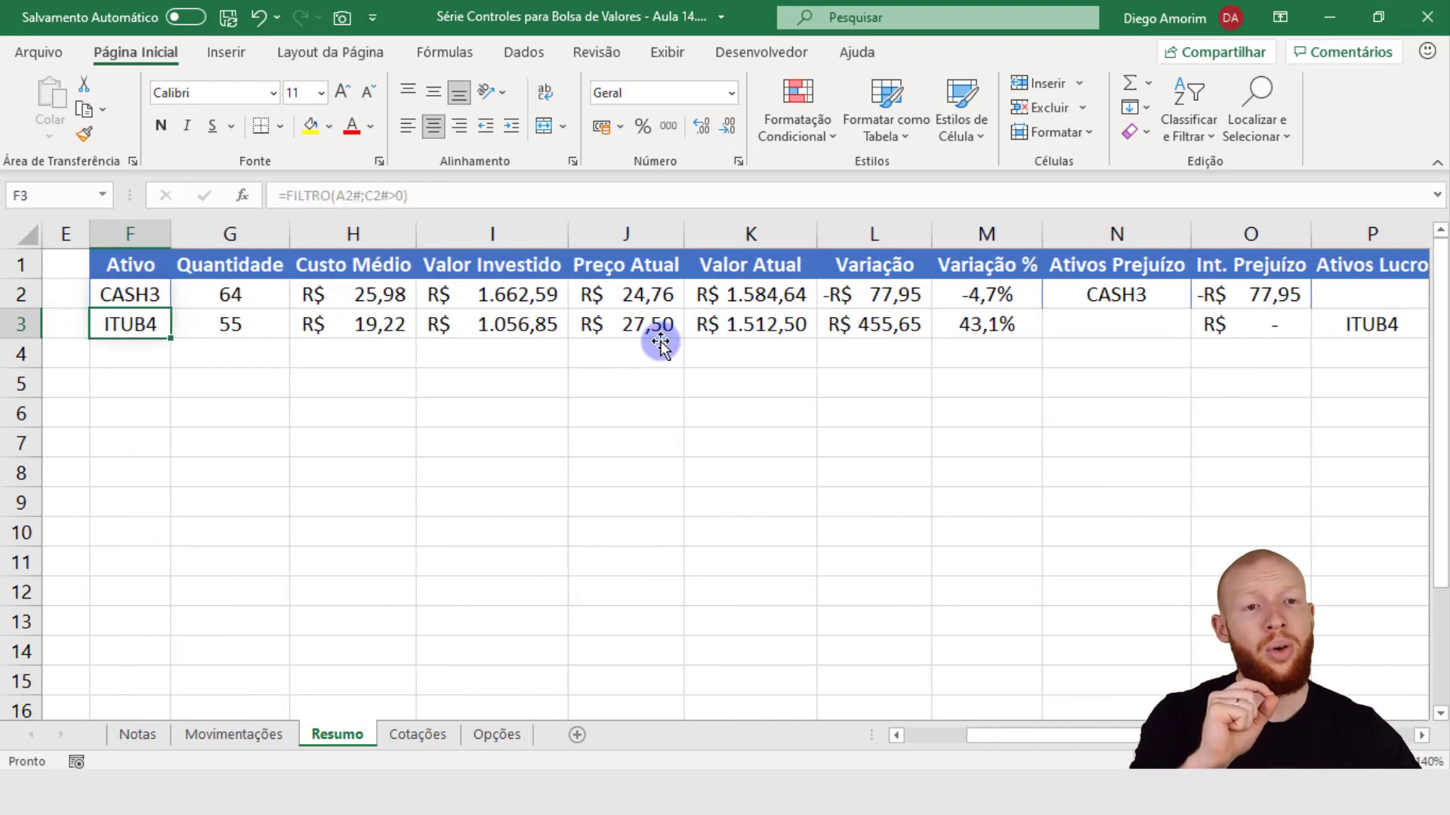
Start a new conditional formatting rule for the summary table cells F2:Q3 that uses a formula to determine the formatted cells
key("Up")
key("shift+Right")
key("shift+Right")
key("shift+Right")
key("shift+Right")
key("shift+Right")
key("shift+Right")
key("shift+Right")
key("shift+Right")
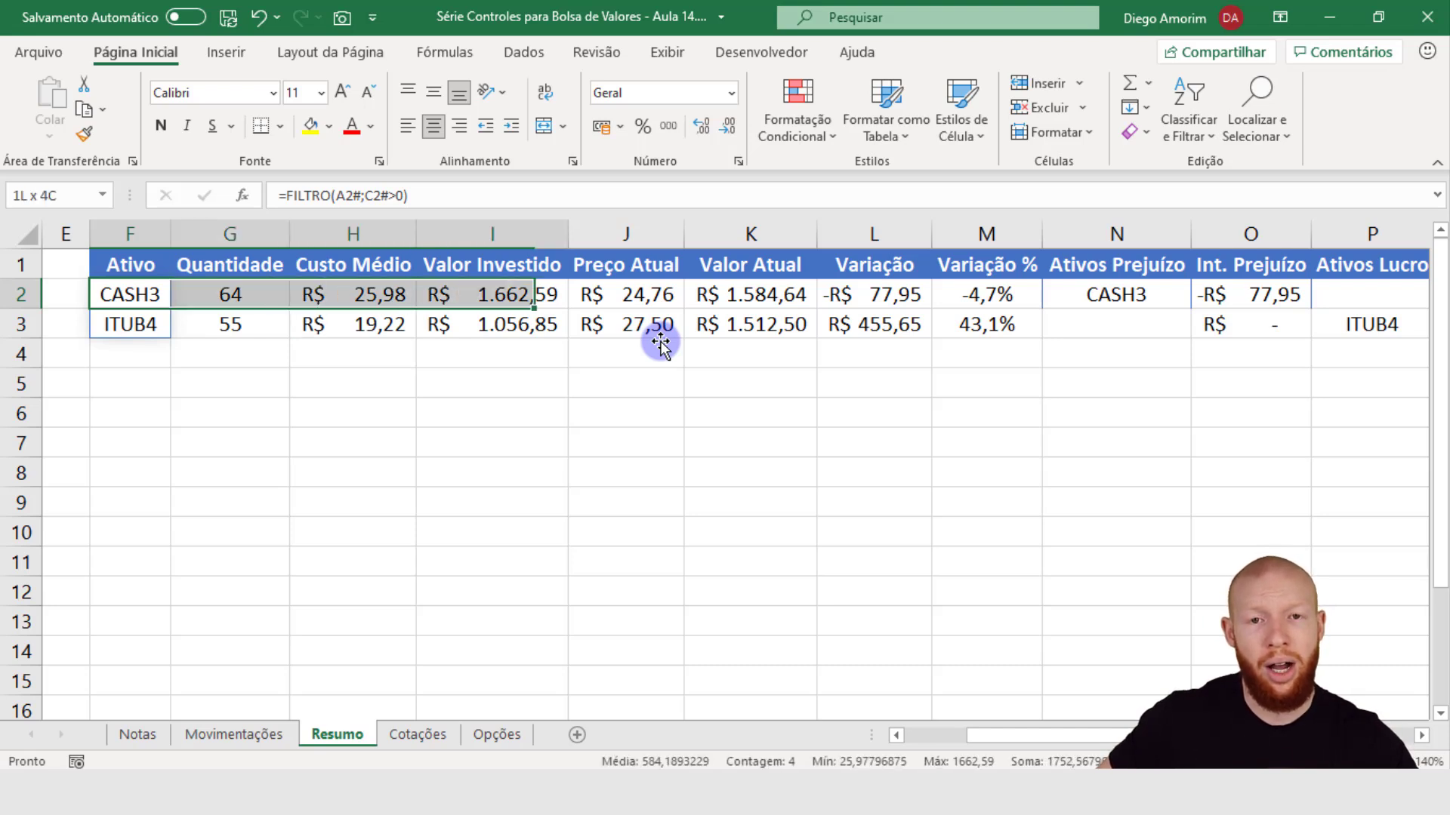
key("shift+Down")
key("shift+Right")
key("shift+Right")
key("shift+Right")
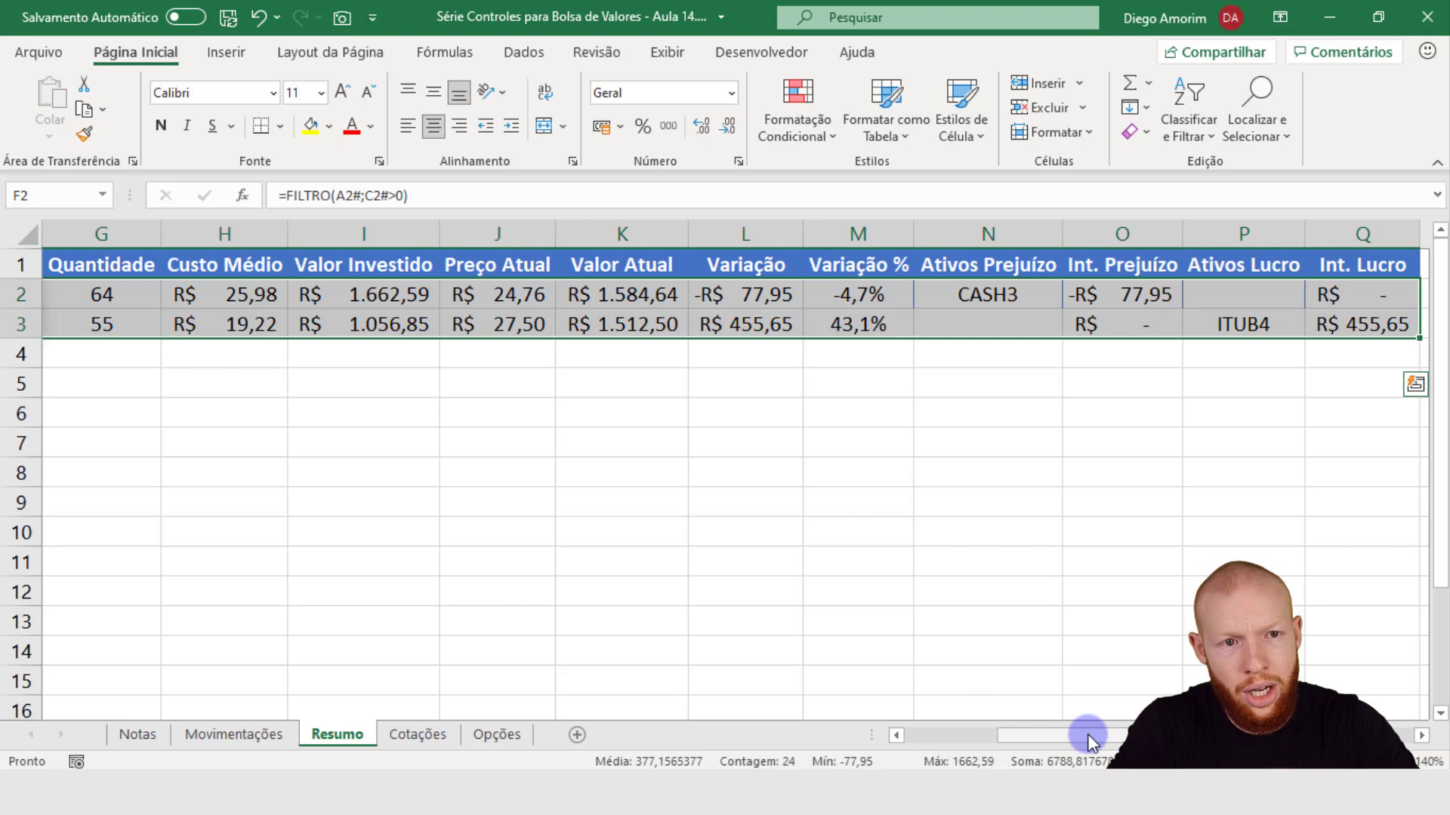
left_click_drag(1076, 736, 918, 641)
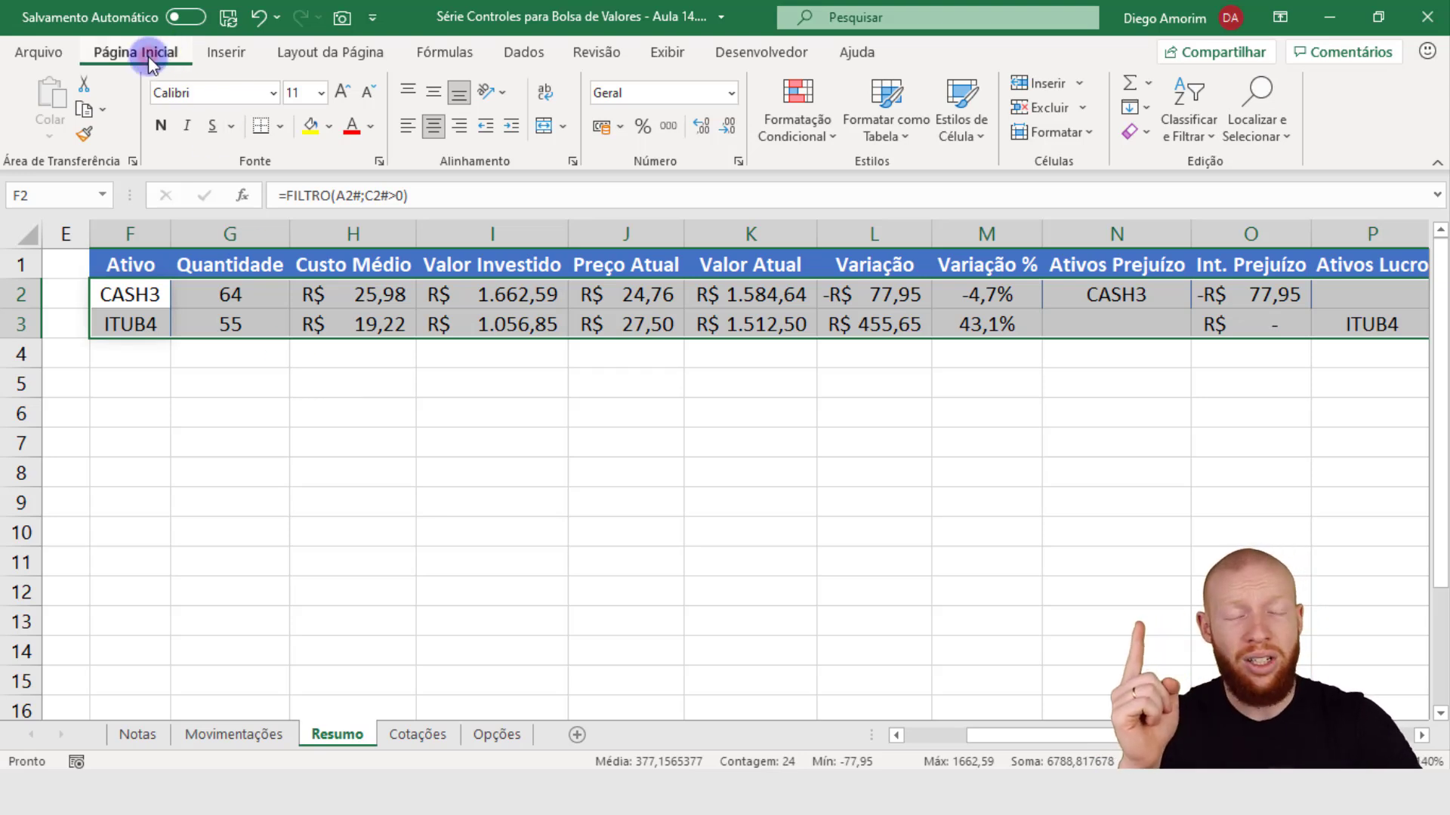
left_click(805, 133)
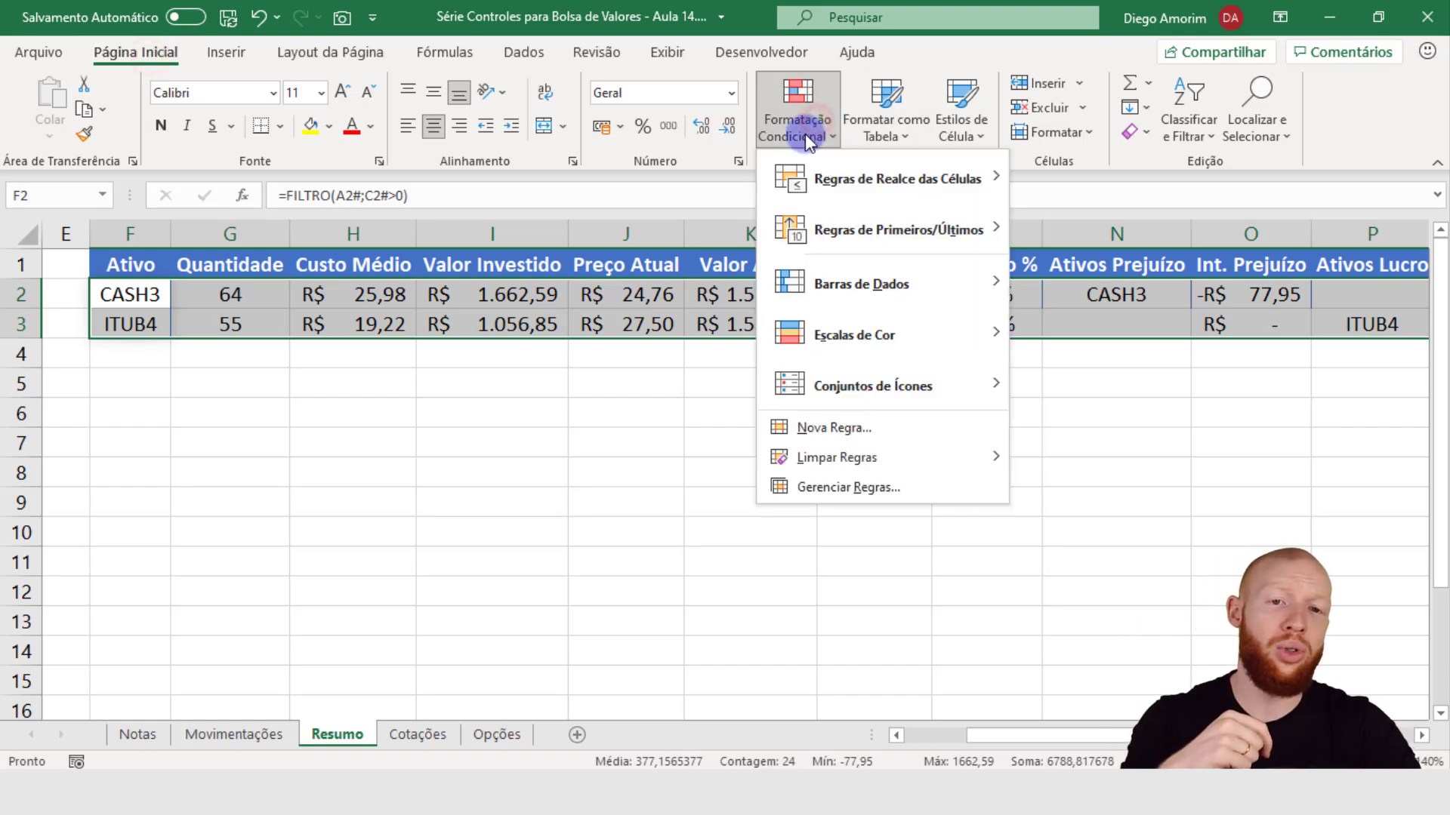
left_click(845, 428)
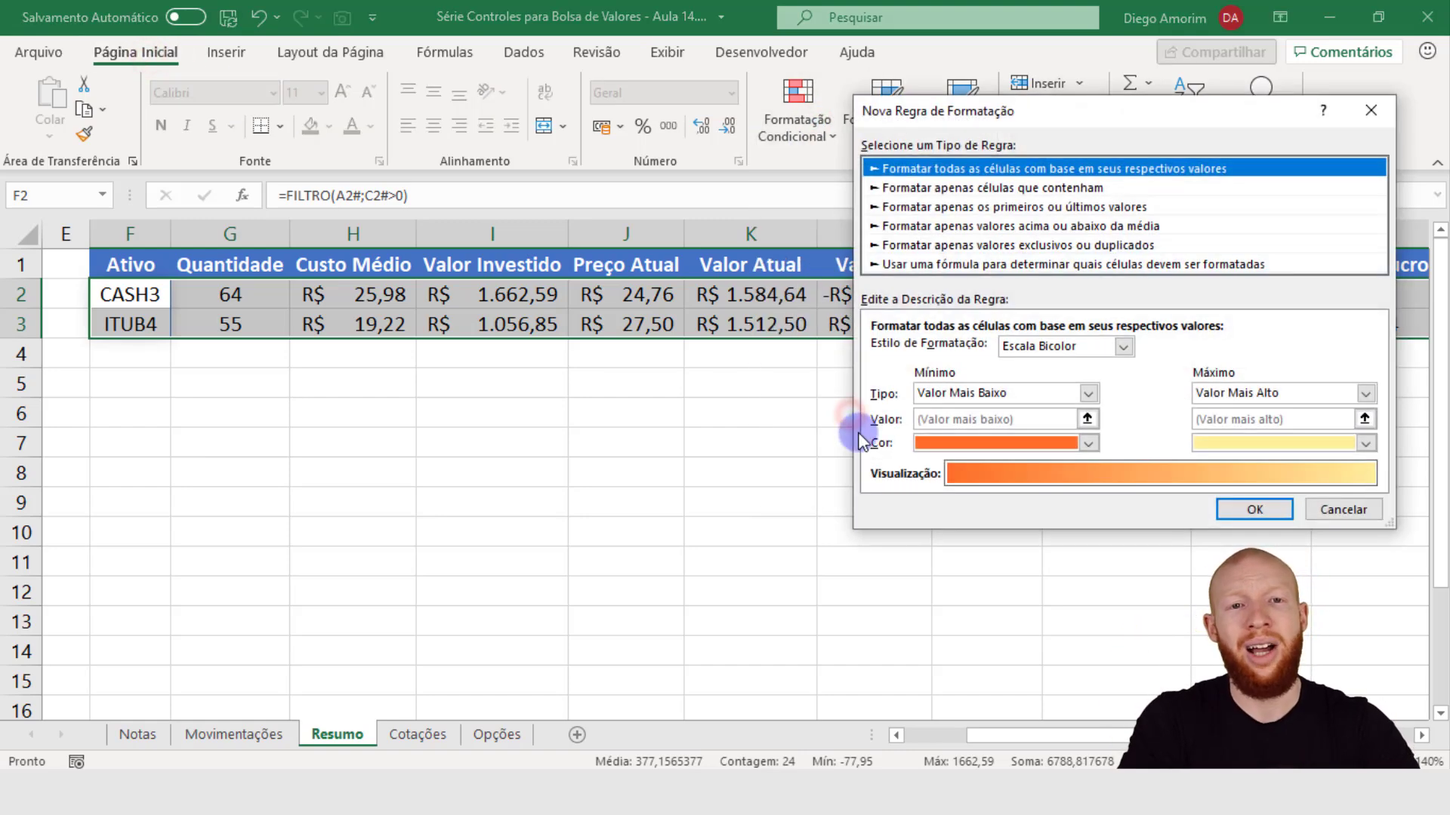
left_click_drag(977, 116, 723, 109)
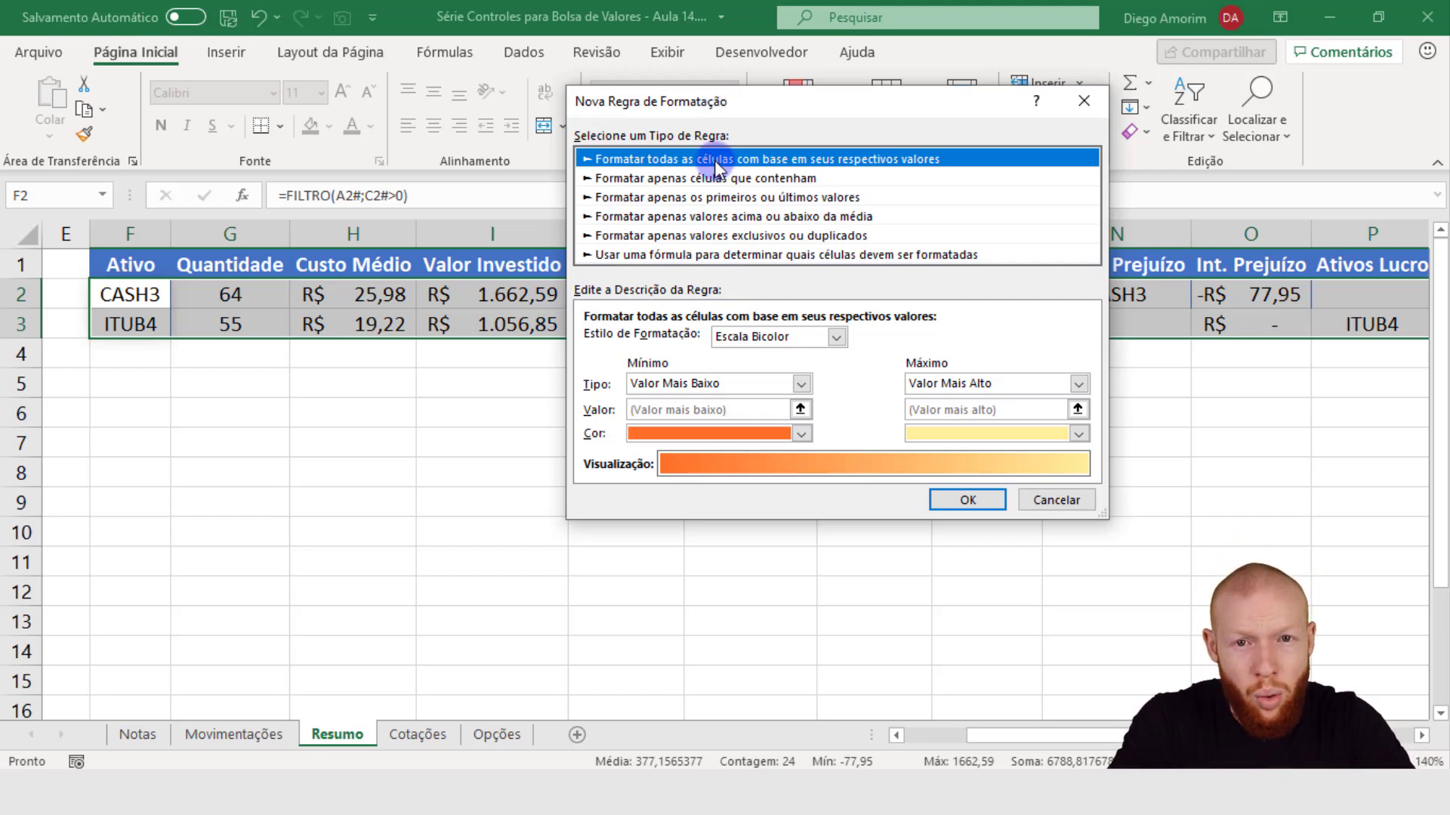
left_click(650, 256)
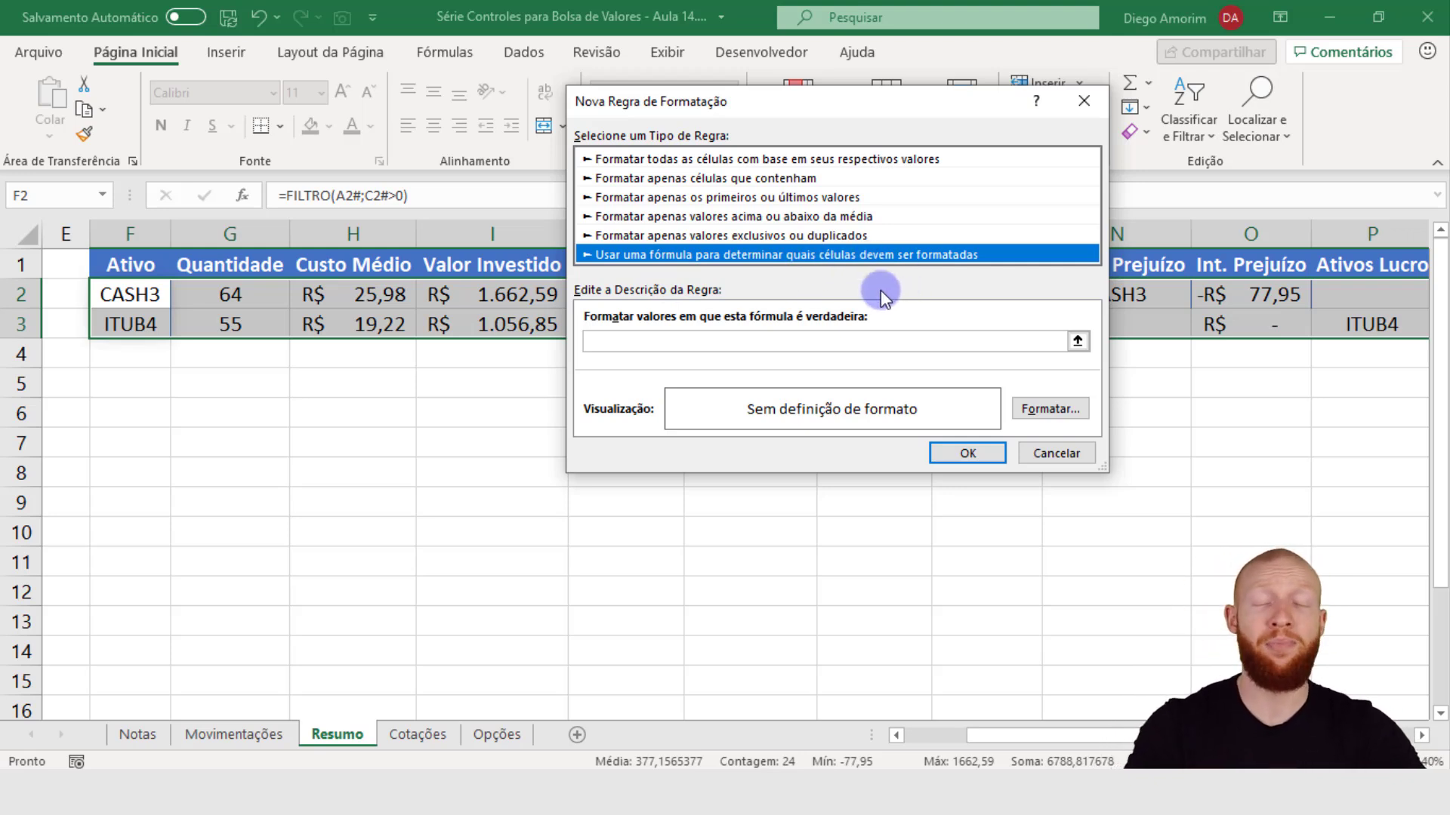
left_click_drag(795, 110, 805, 97)
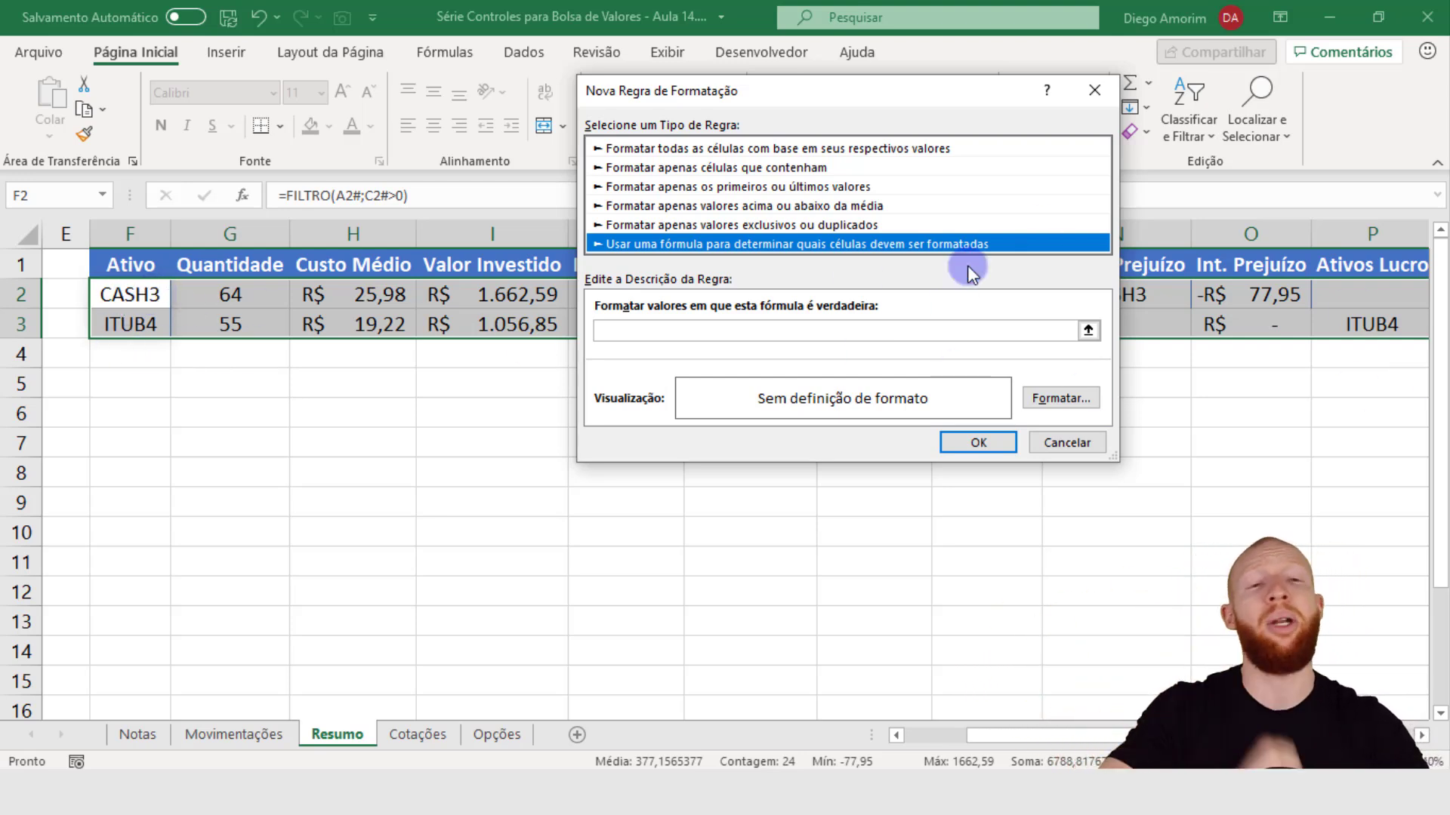
Enter =$F2<>"" as the rule's formula, keeping only the column reference absolute
left_click(733, 332)
type("=")
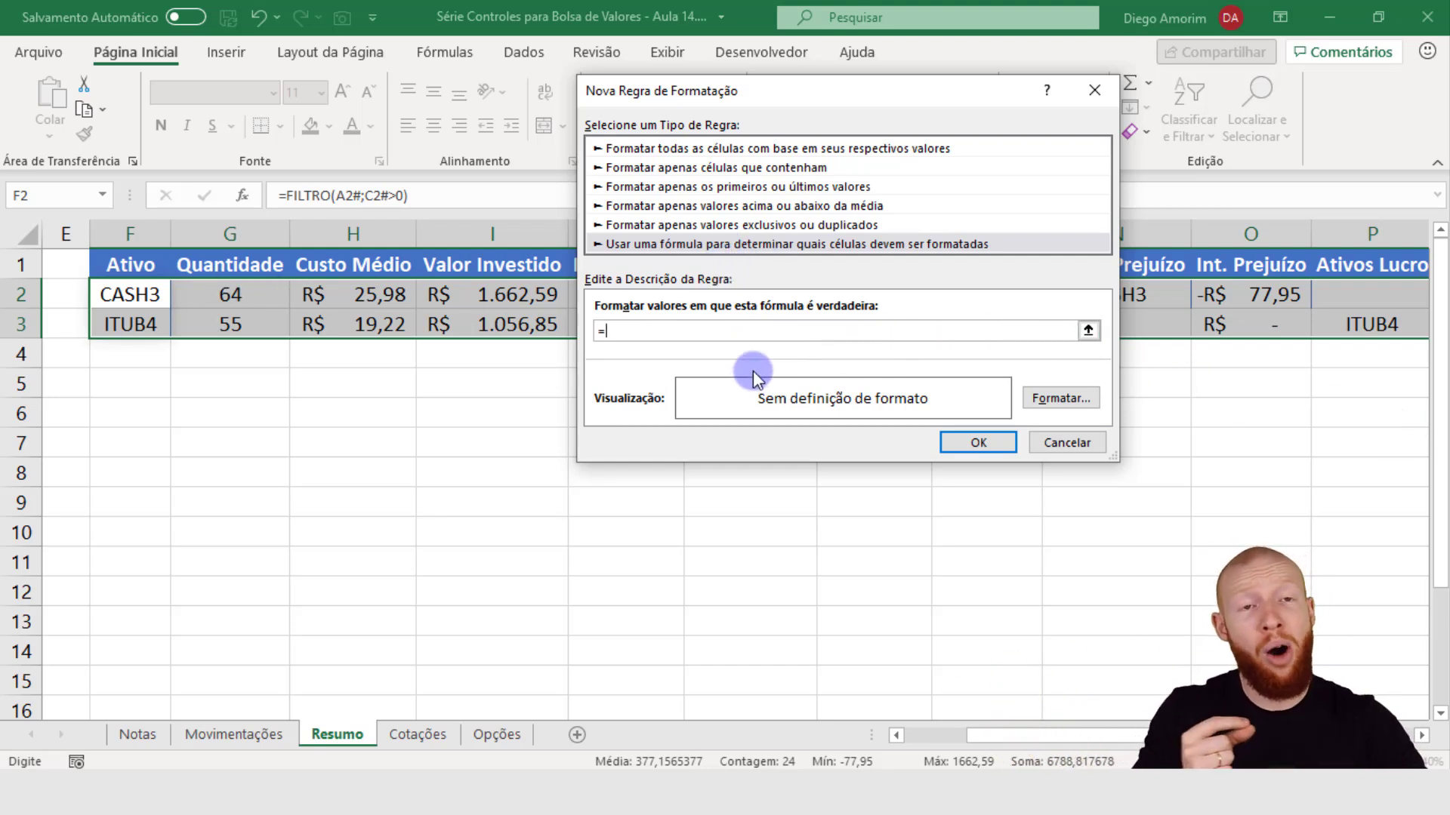
left_click(126, 282)
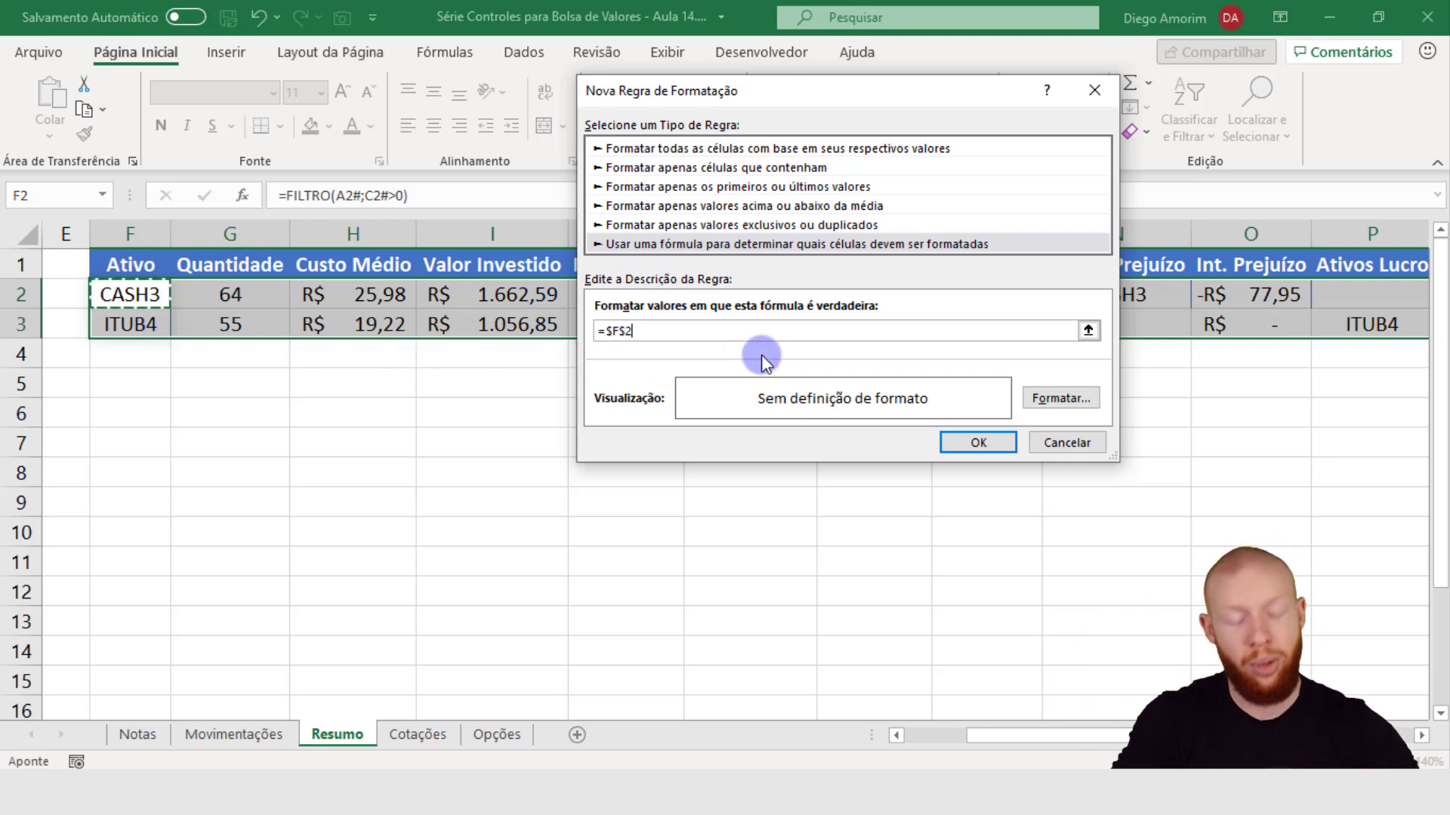
type("<>")
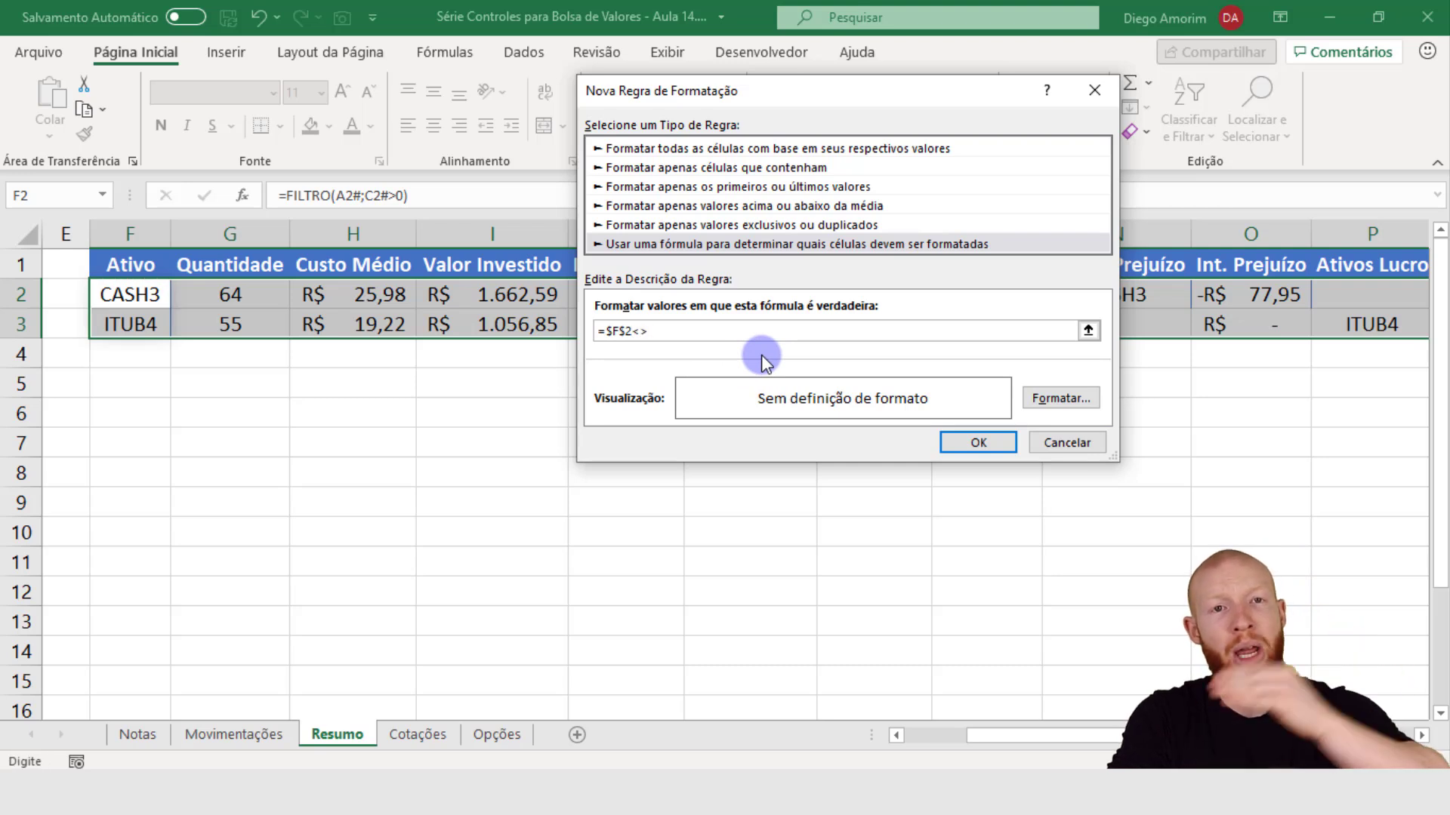
type("\"\"")
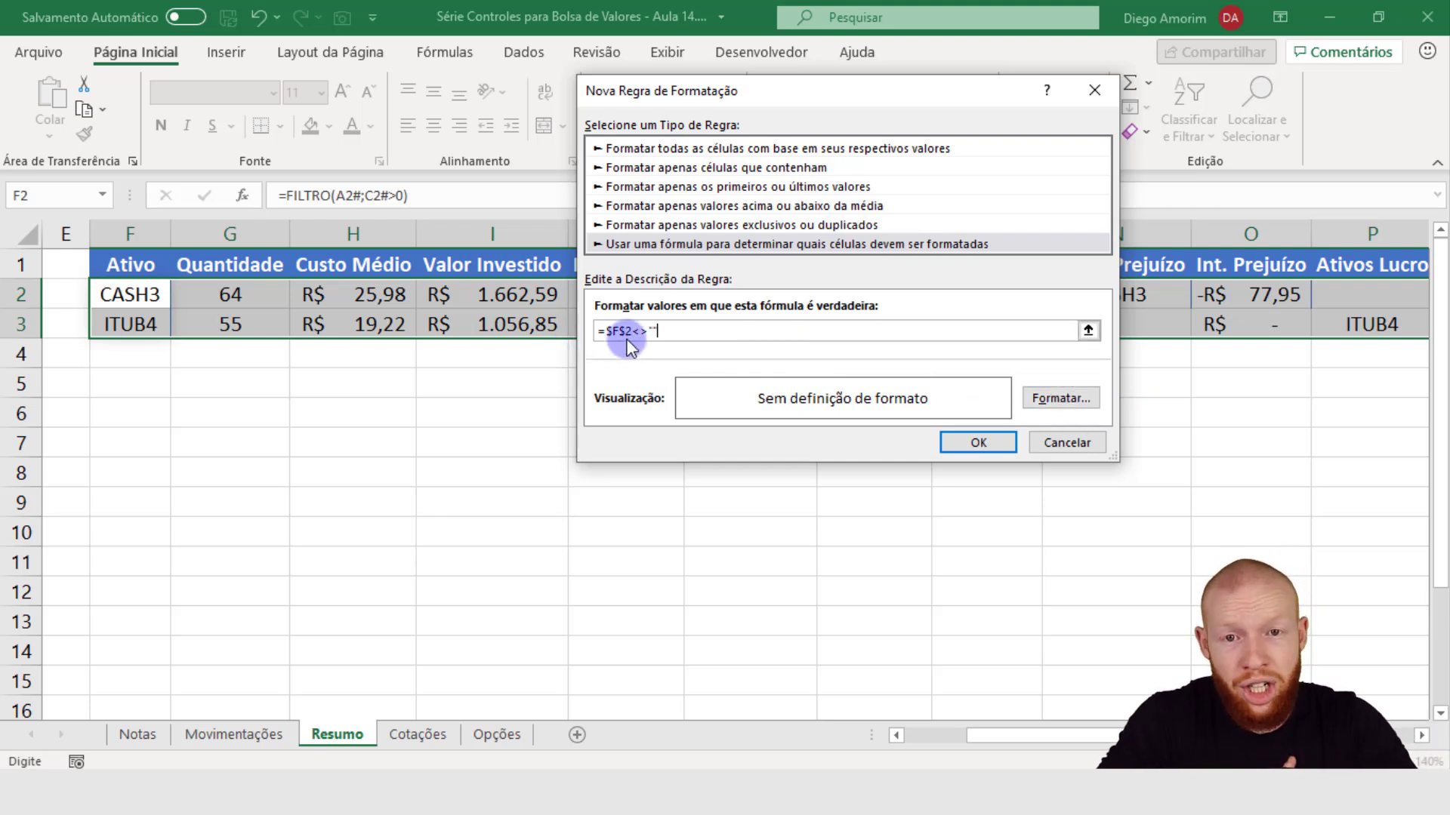
left_click(605, 332)
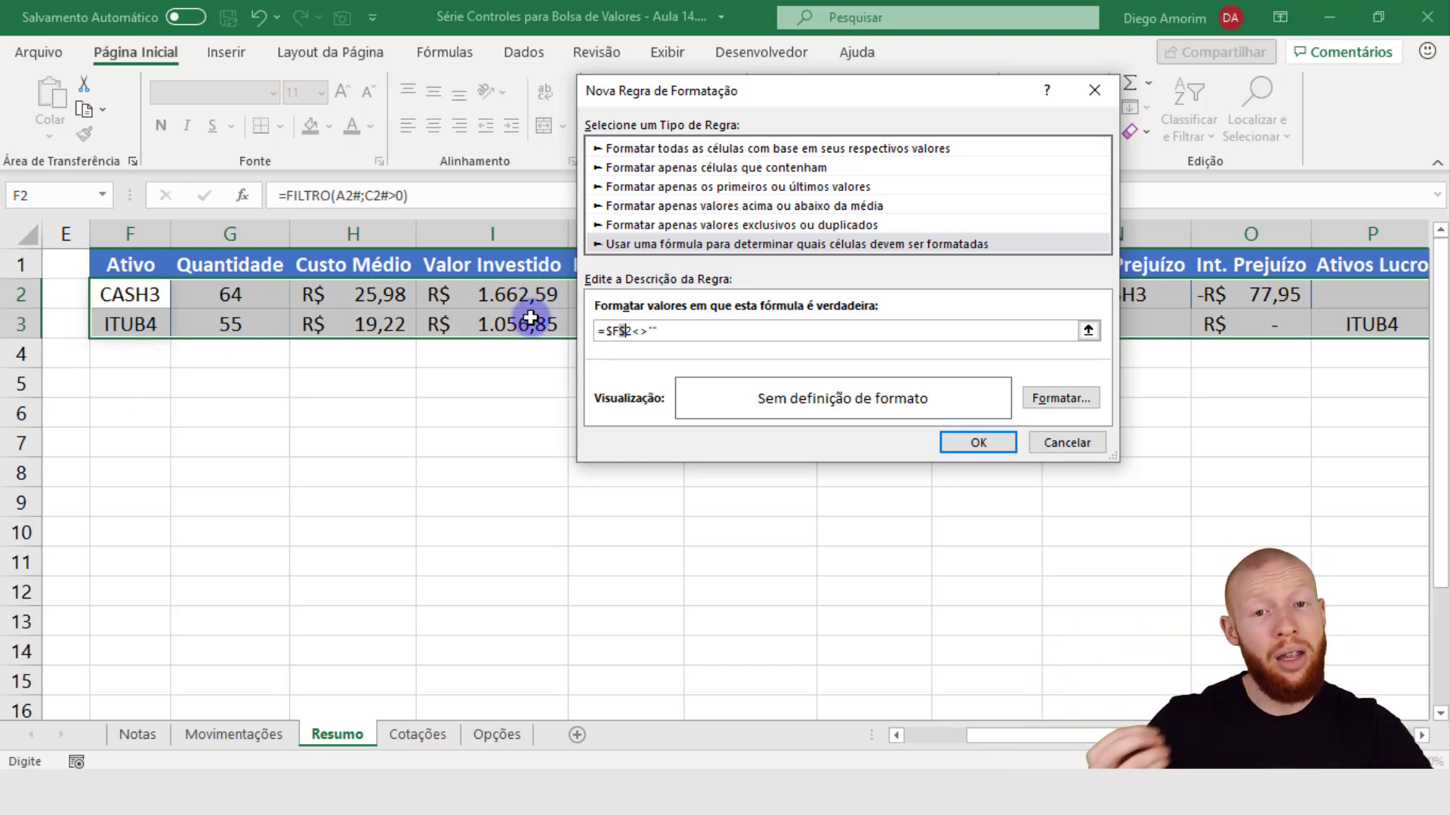
left_click_drag(618, 330, 631, 333)
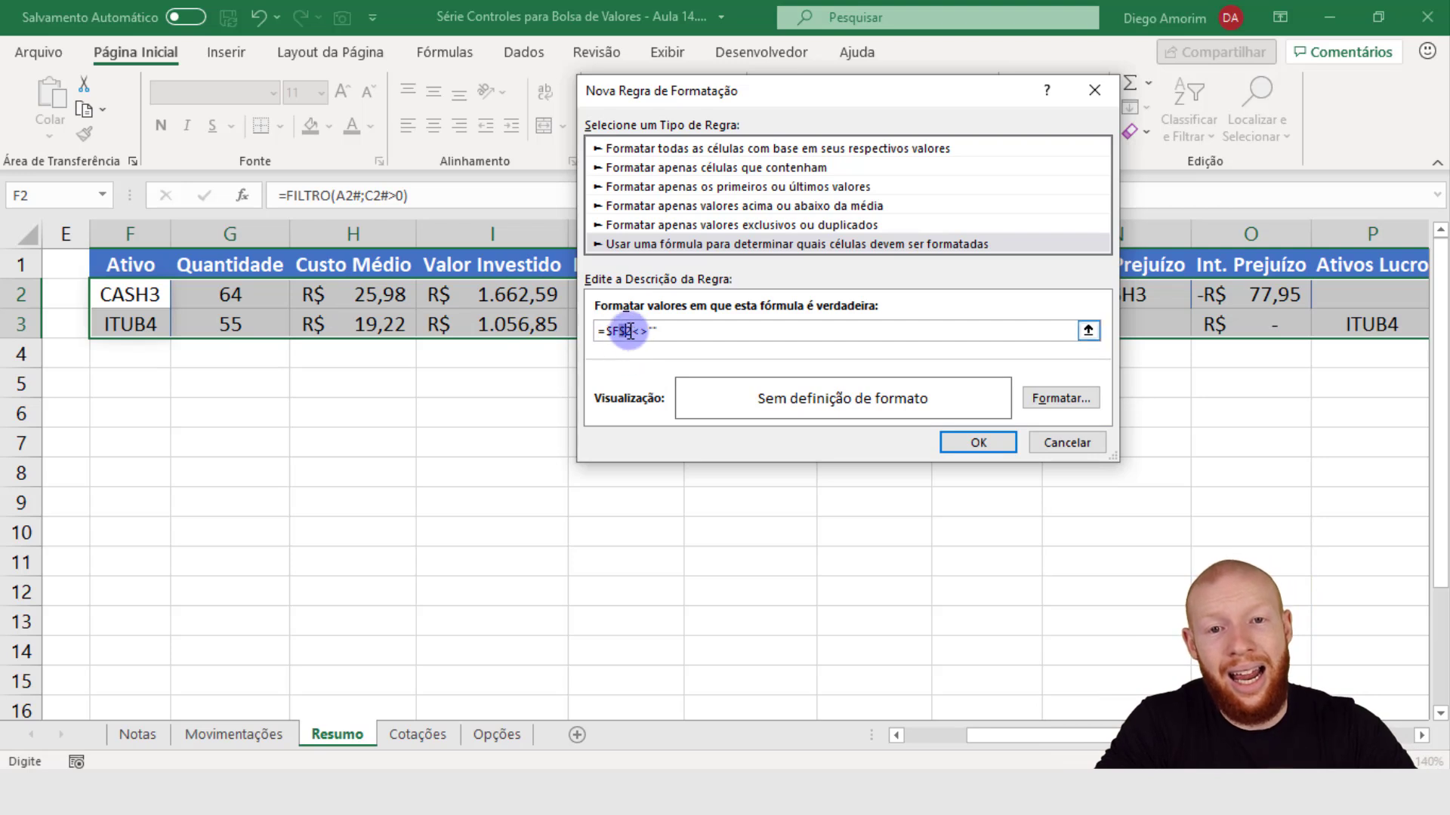
key("BackSpace")
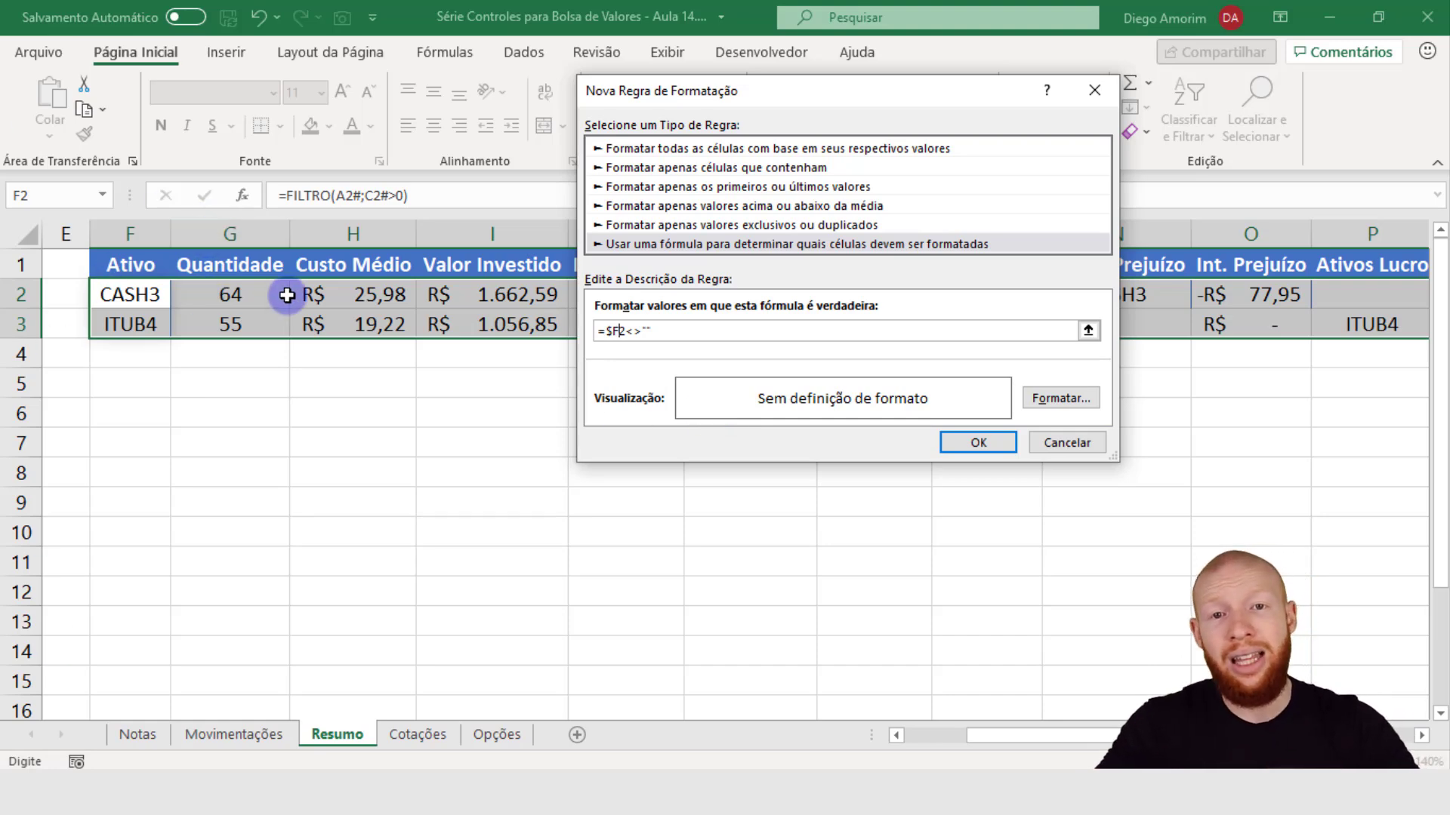
left_click_drag(881, 96, 574, 369)
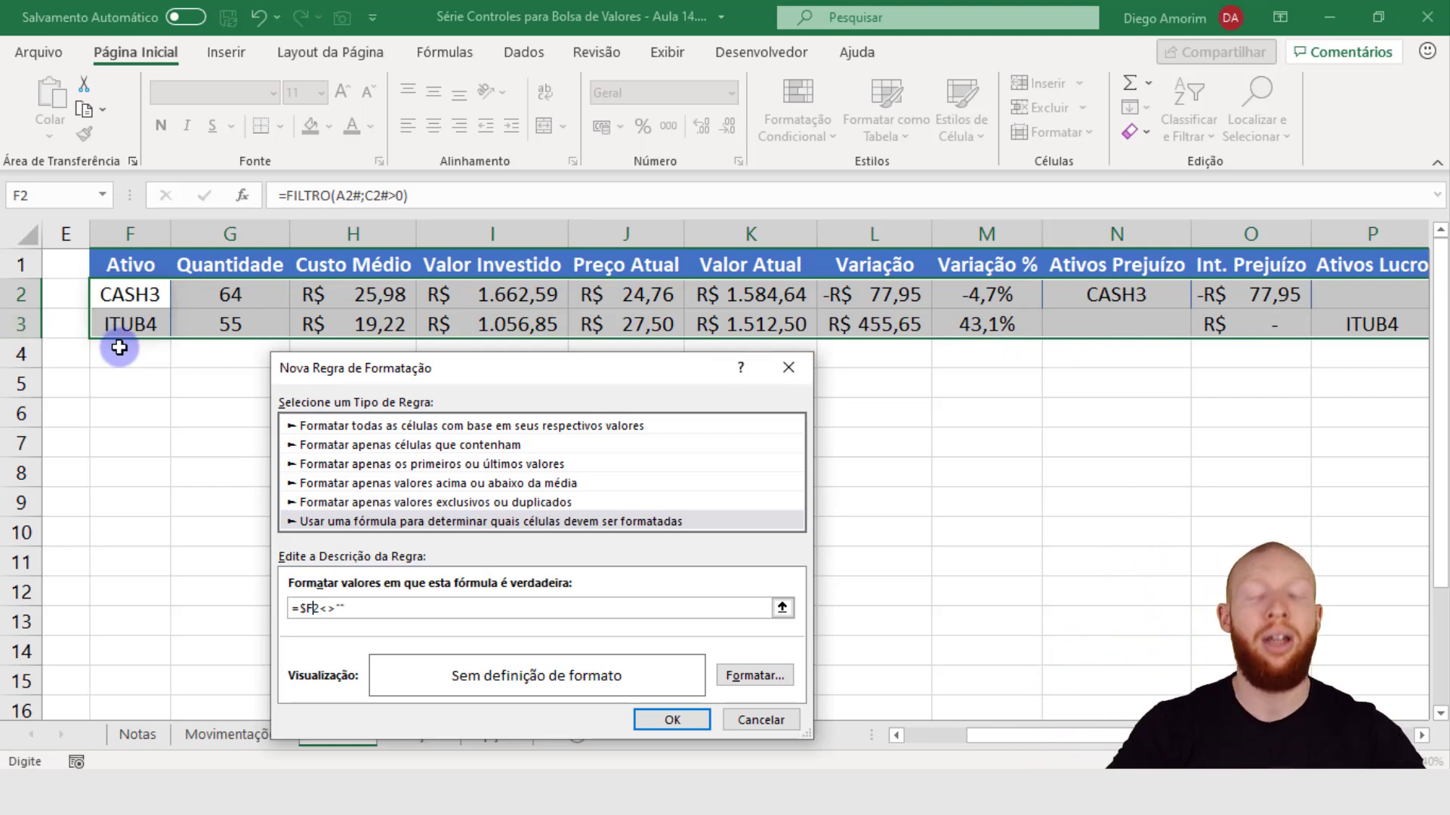
left_click_drag(465, 392, 586, 218)
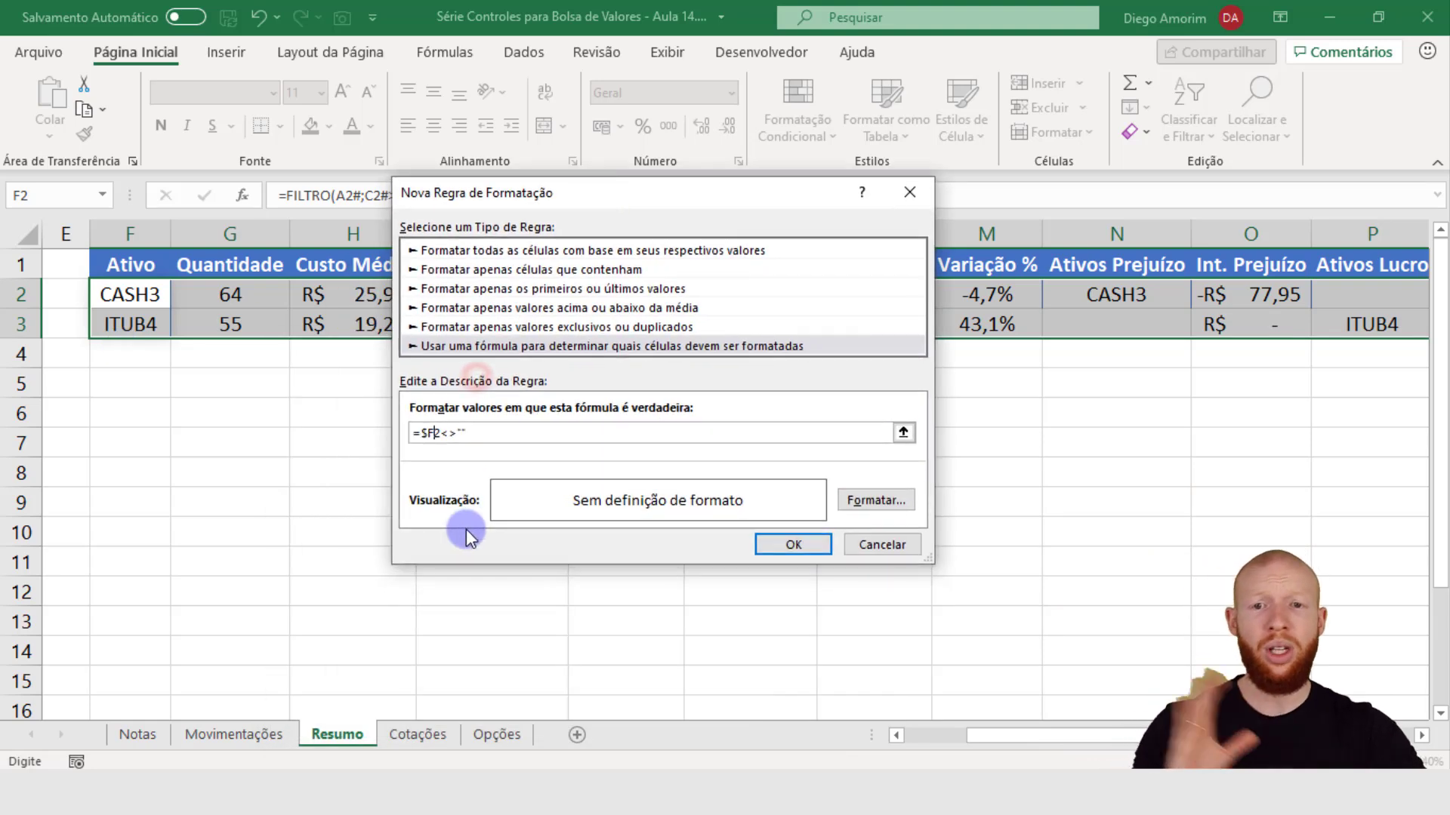
Give the rule's format a blue outline border on all four sides and apply the rule to the table
left_click(859, 500)
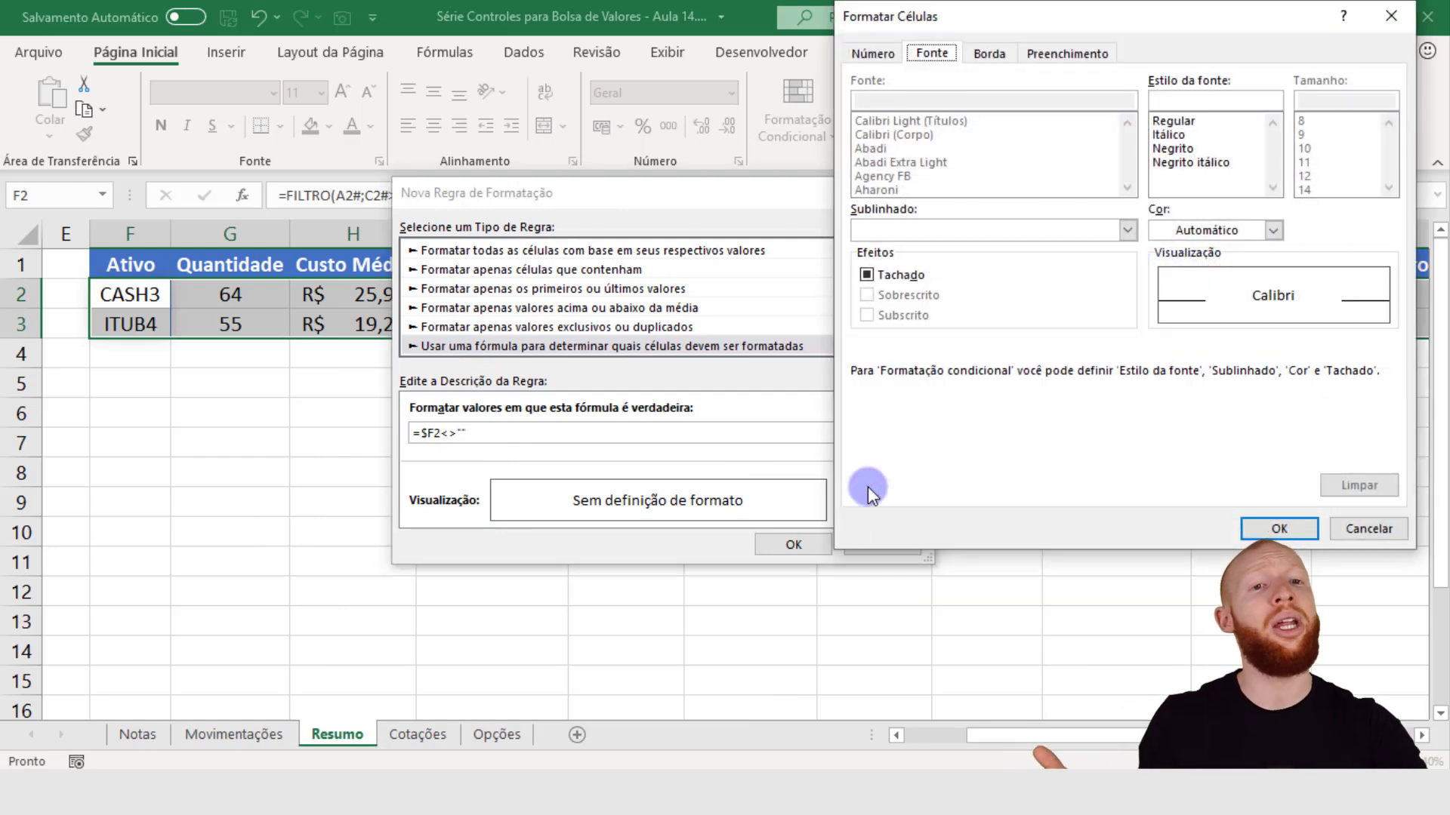
left_click_drag(1044, 26, 542, 83)
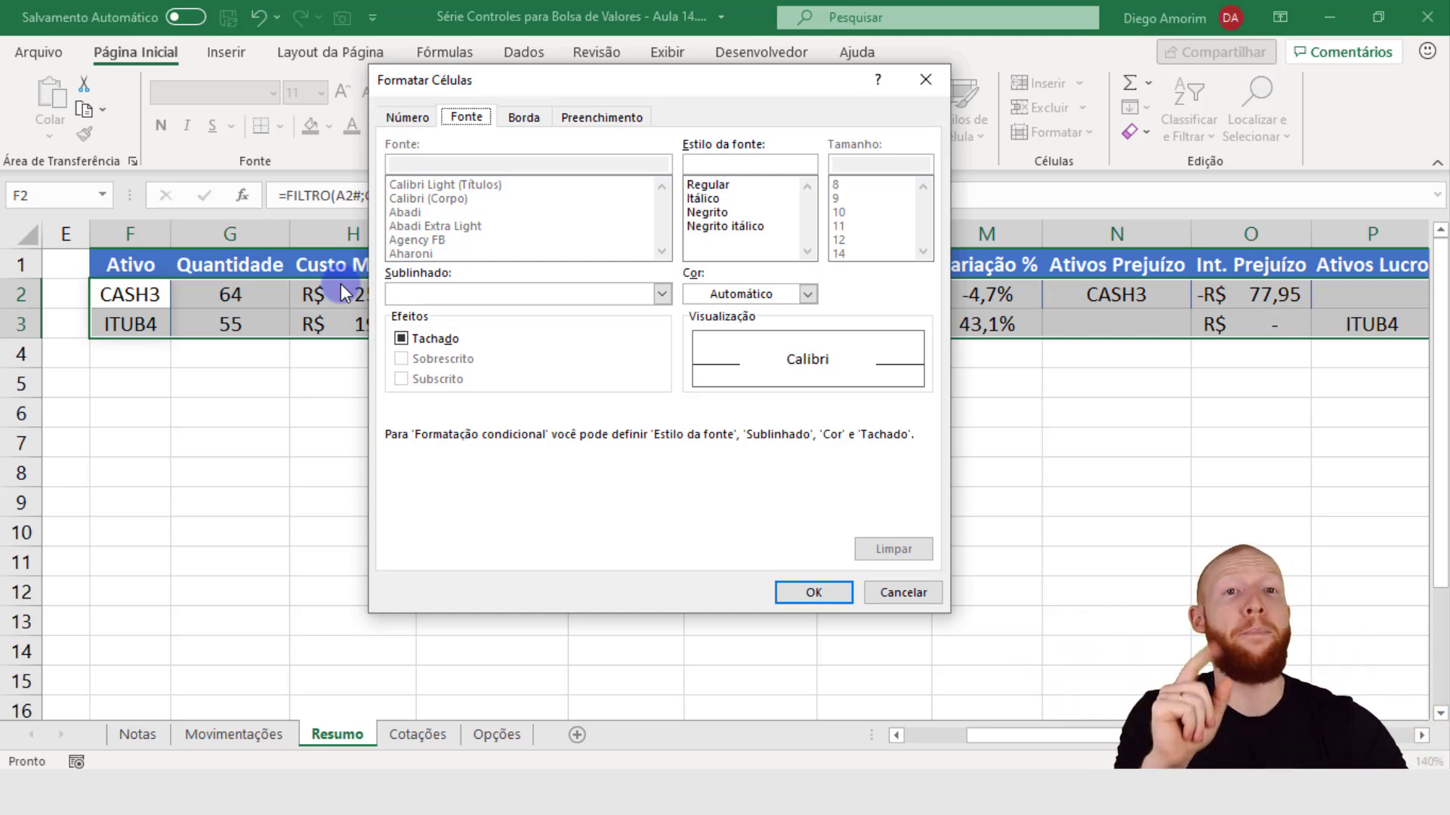
left_click(534, 117)
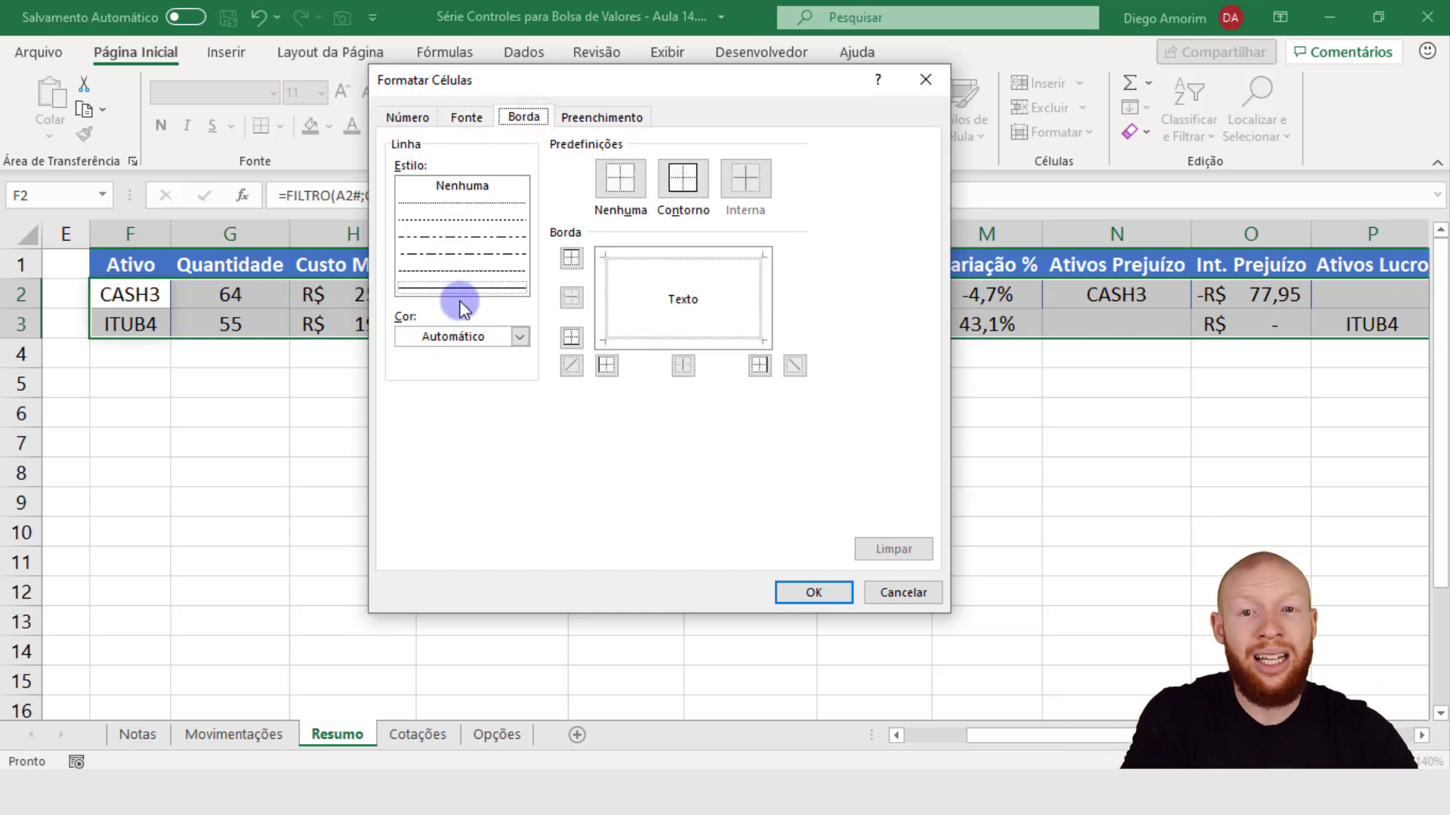
left_click(489, 341)
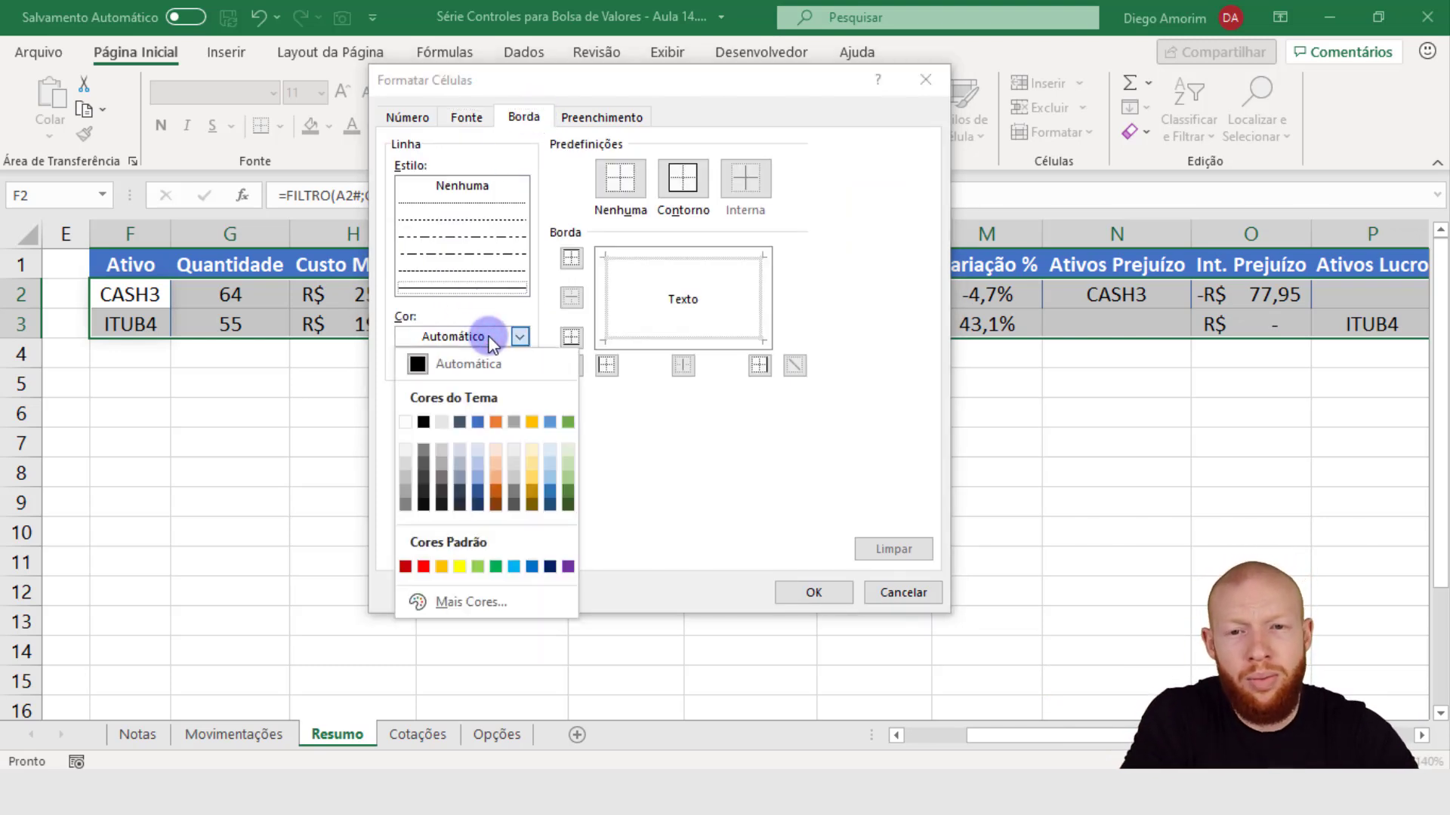
left_click(478, 423)
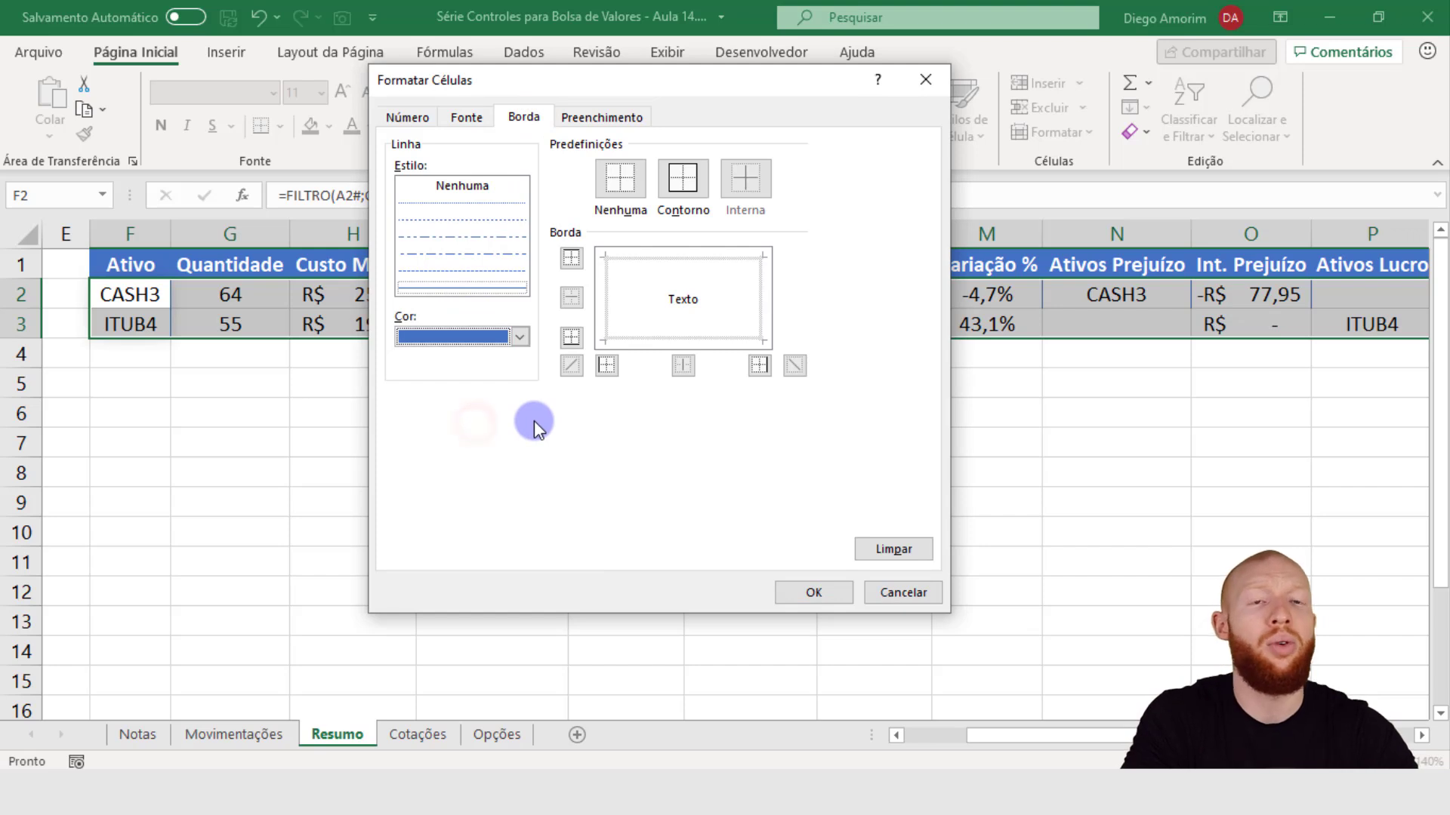
left_click(683, 195)
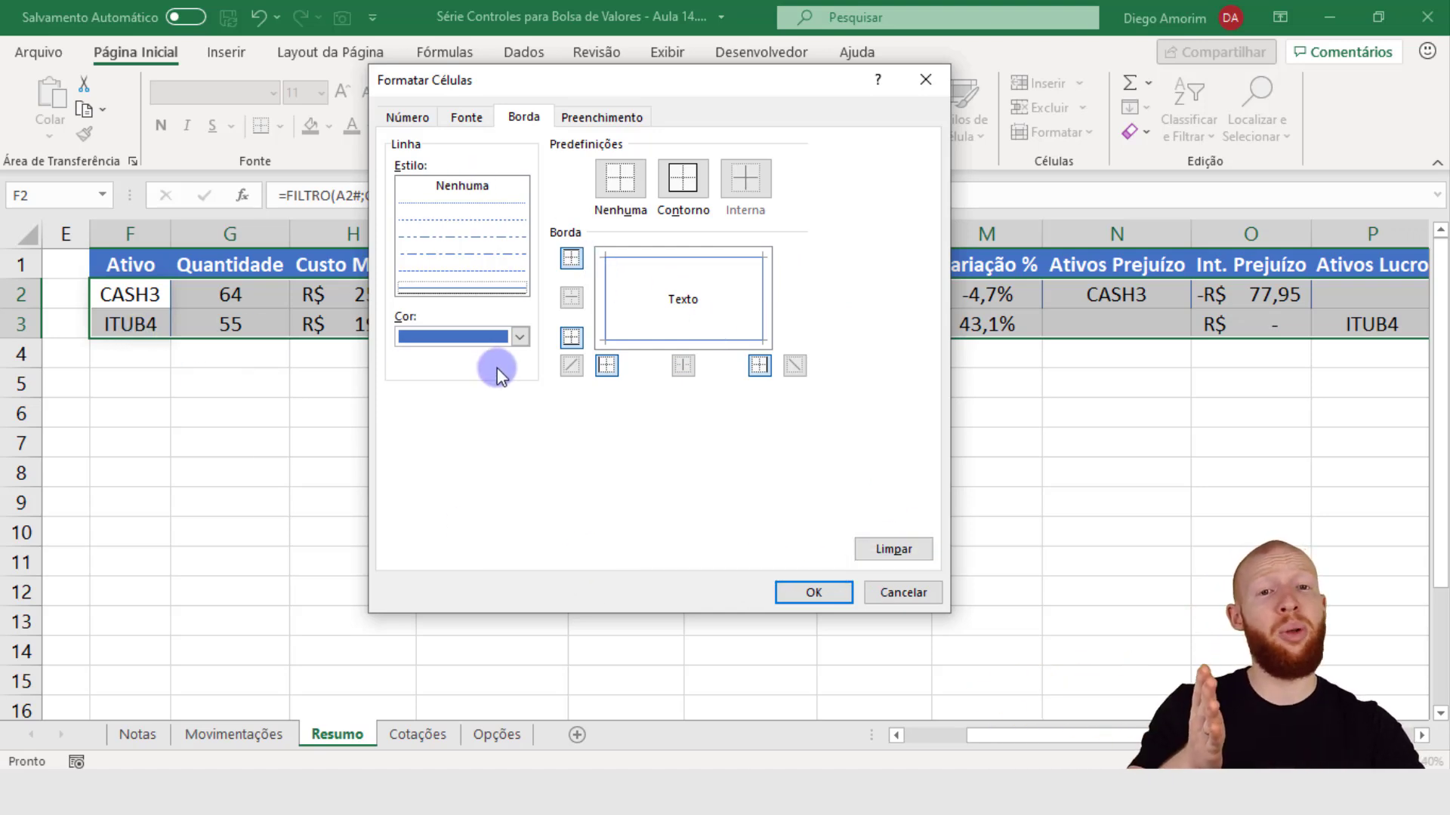
left_click(841, 592)
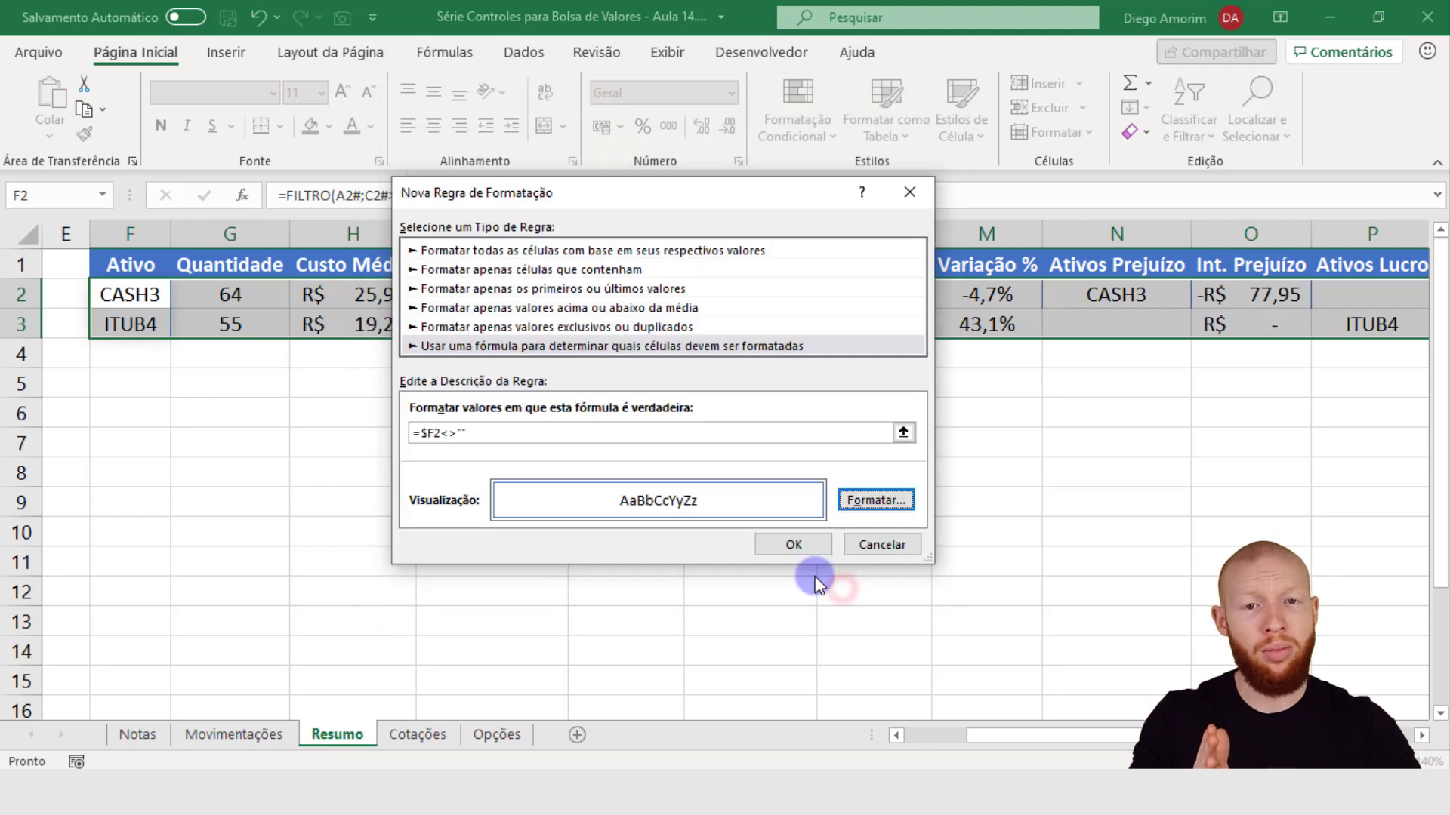
left_click(786, 554)
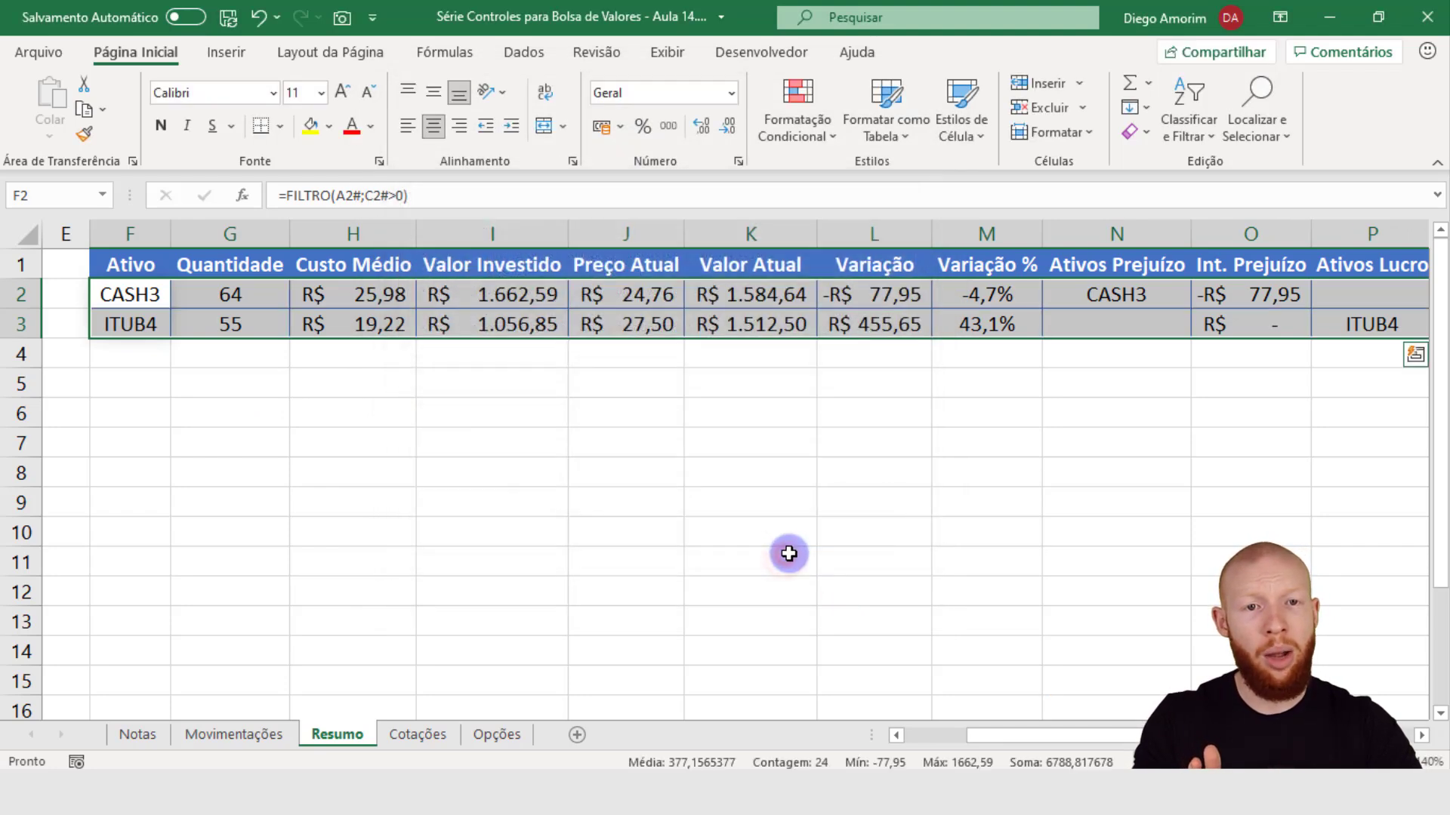
left_click(782, 451)
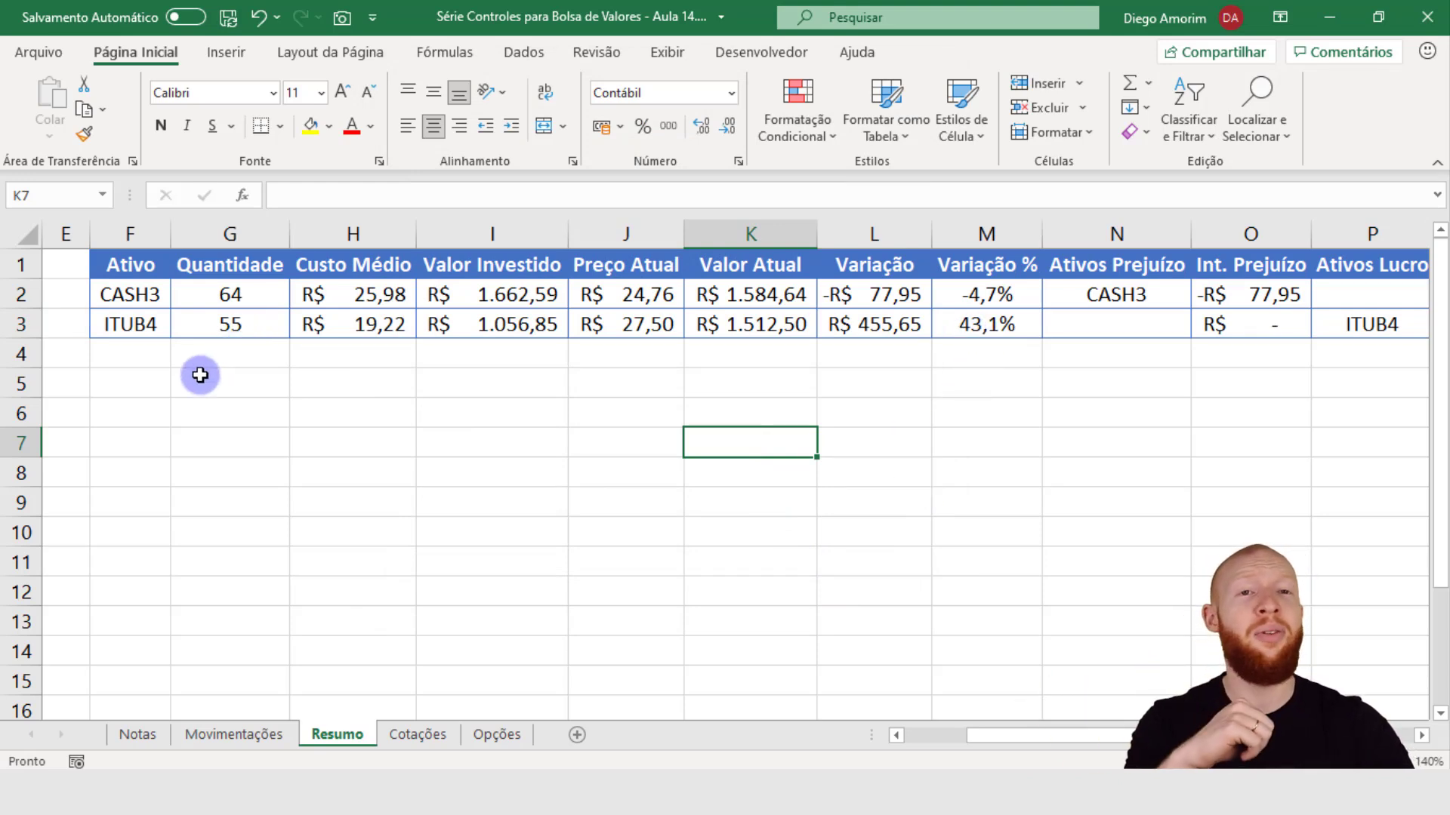
Enter the test text ALEATORIO in cell F4, below the last asset of the summary table
left_click(140, 353)
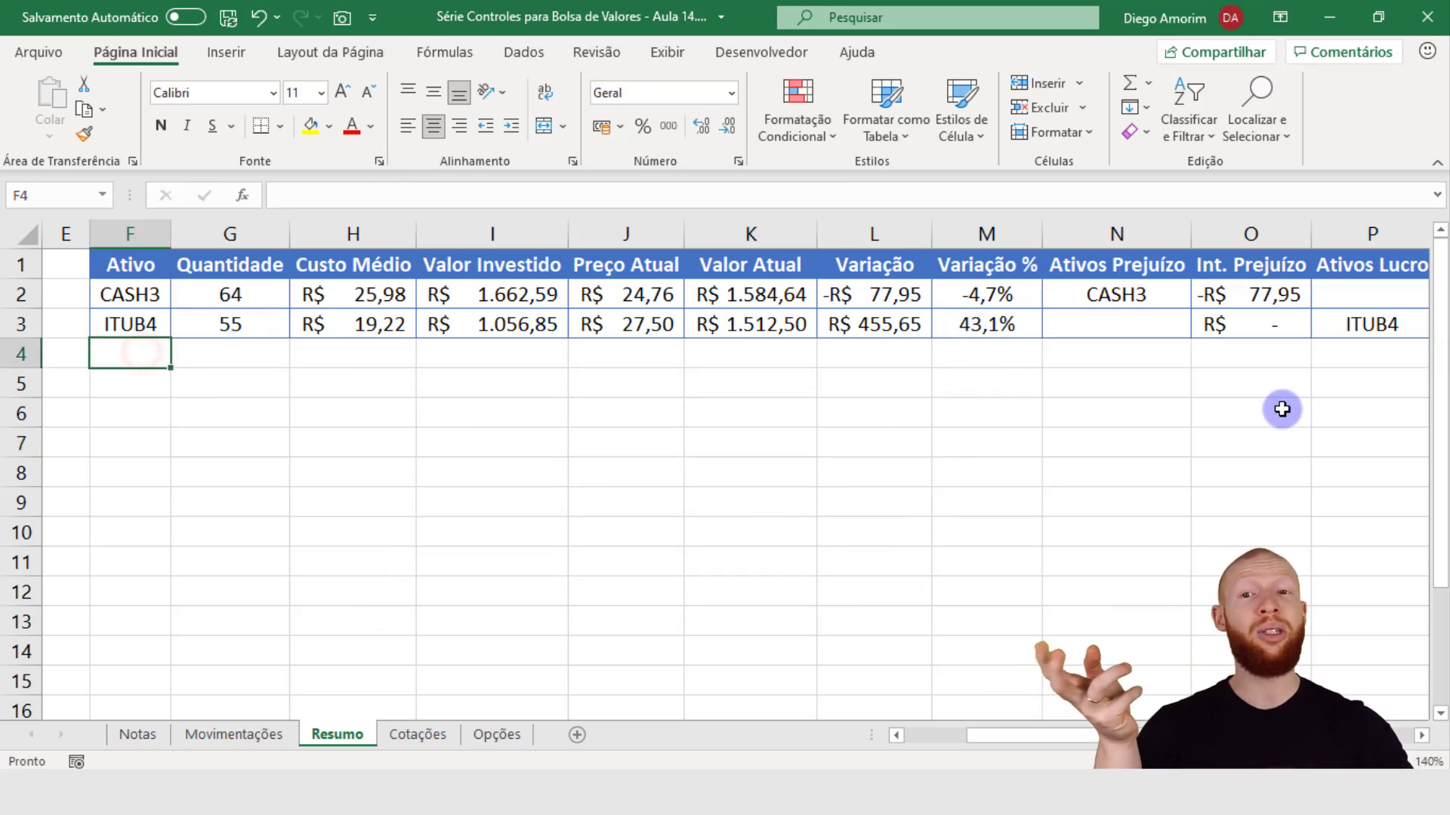
type("ALE")
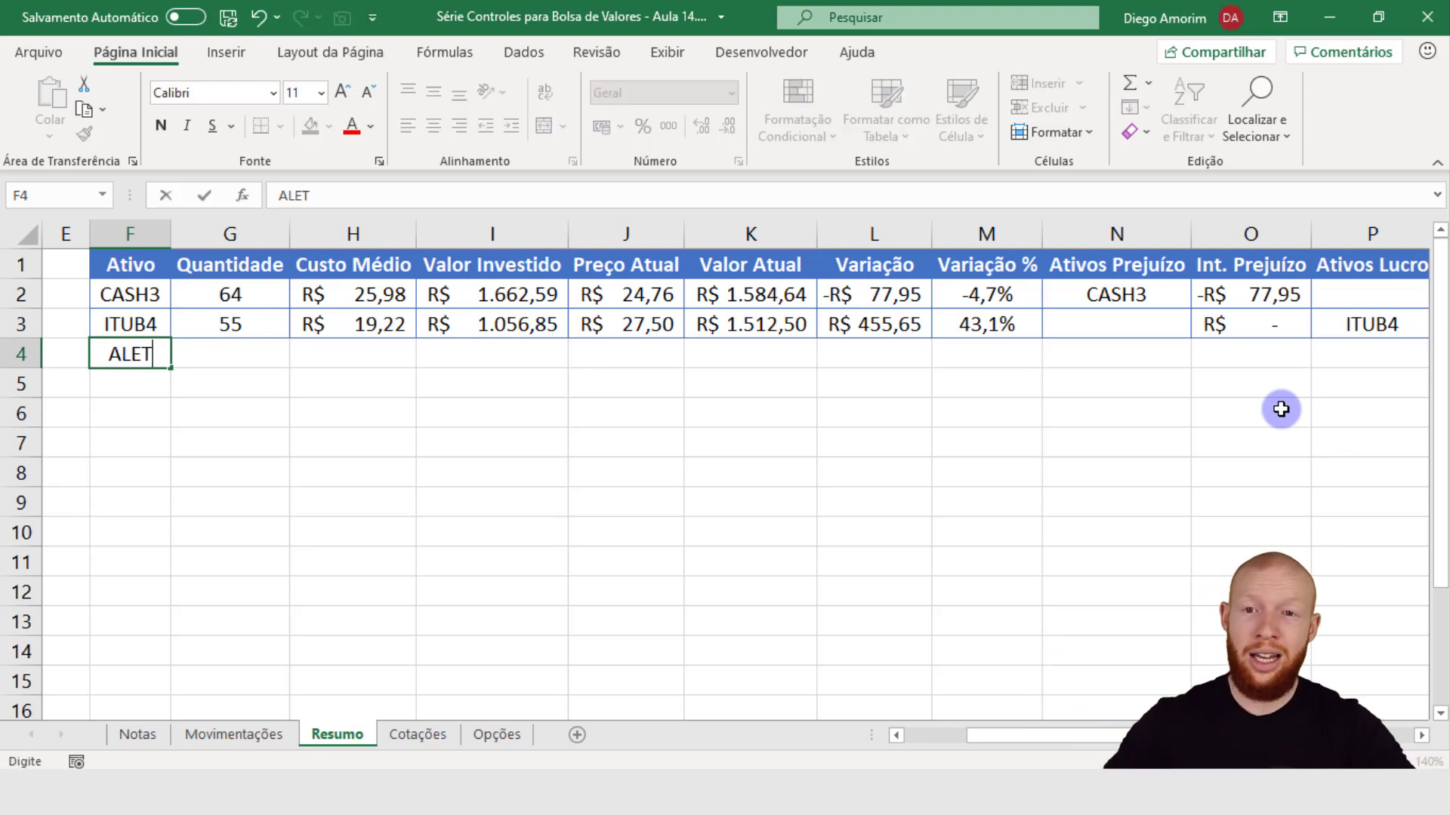
type("ATORIO")
key("Return")
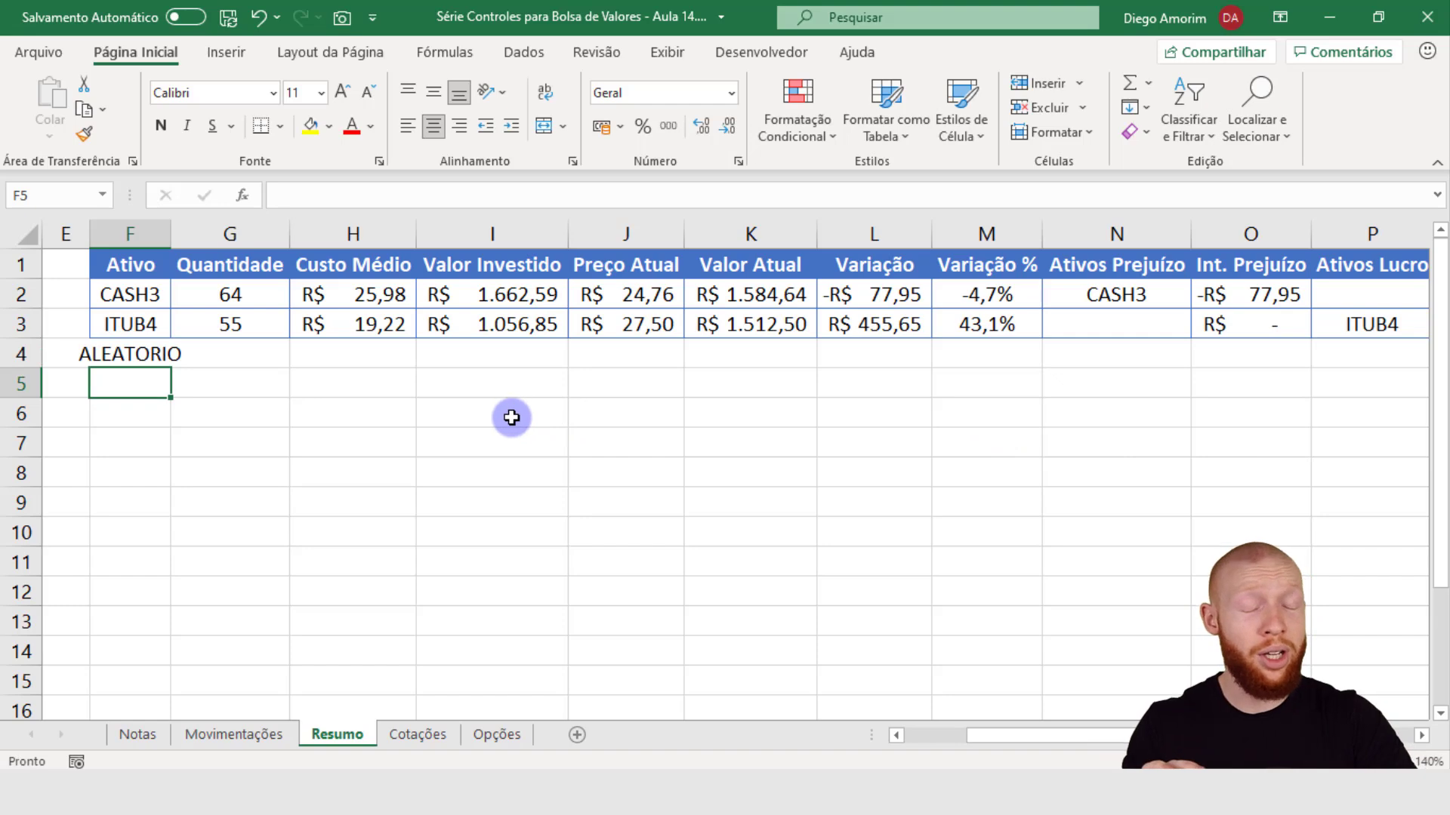
Copy the formatting of summary table row F3:Q3 onto the rows below with Format Painter, starting at F4
left_click_drag(134, 296, 1284, 326)
left_click_drag(1110, 737, 1069, 736)
left_click(283, 324)
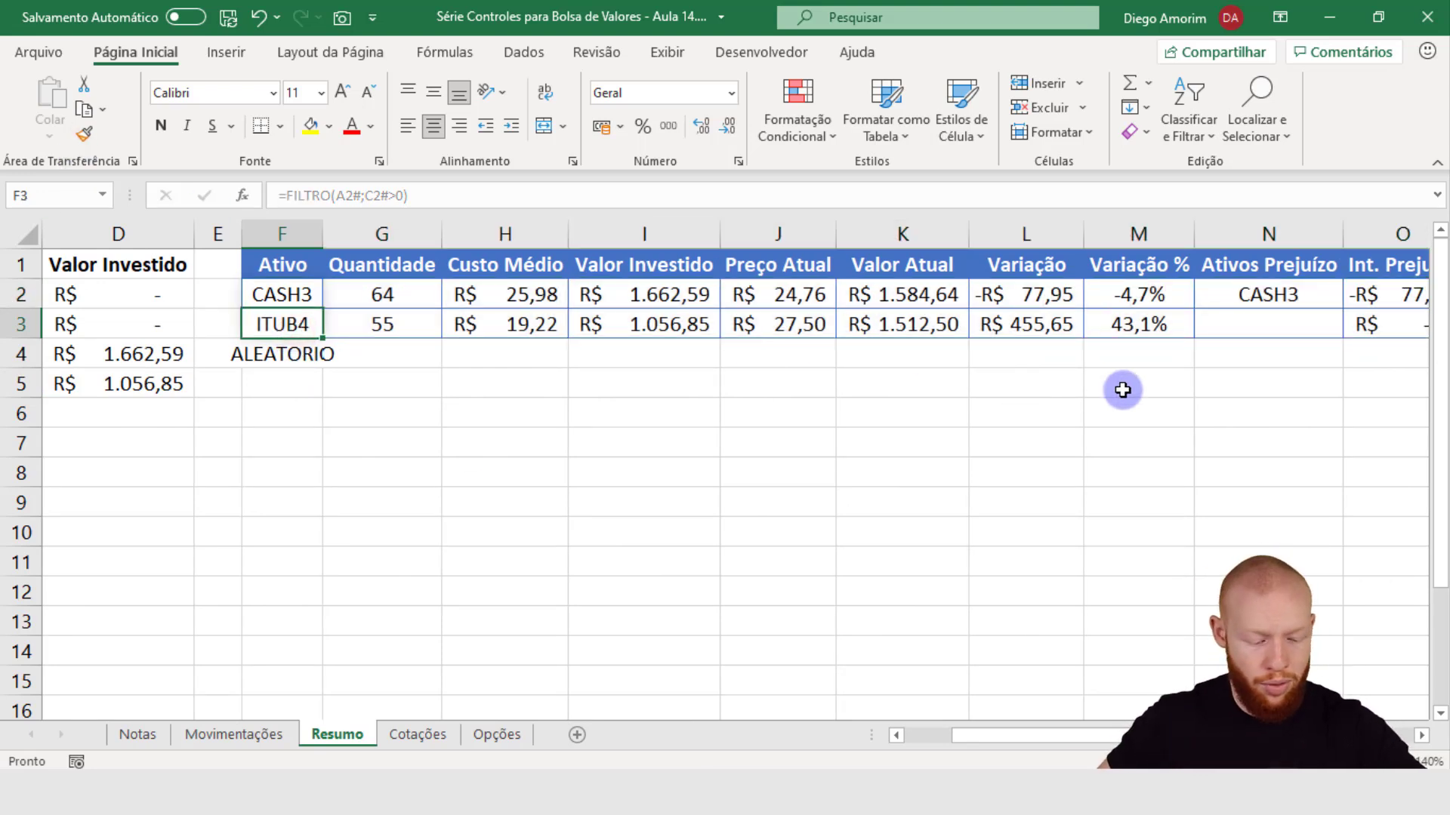
key("shift+Right")
key("shift+Right")
key("shift+Right")
key("shift+Right")
key("shift+Right")
key("shift+Right")
key("shift+Right")
key("shift+Right")
key("shift+Right")
key("shift+Right")
key("shift+Right")
key("shift+Right")
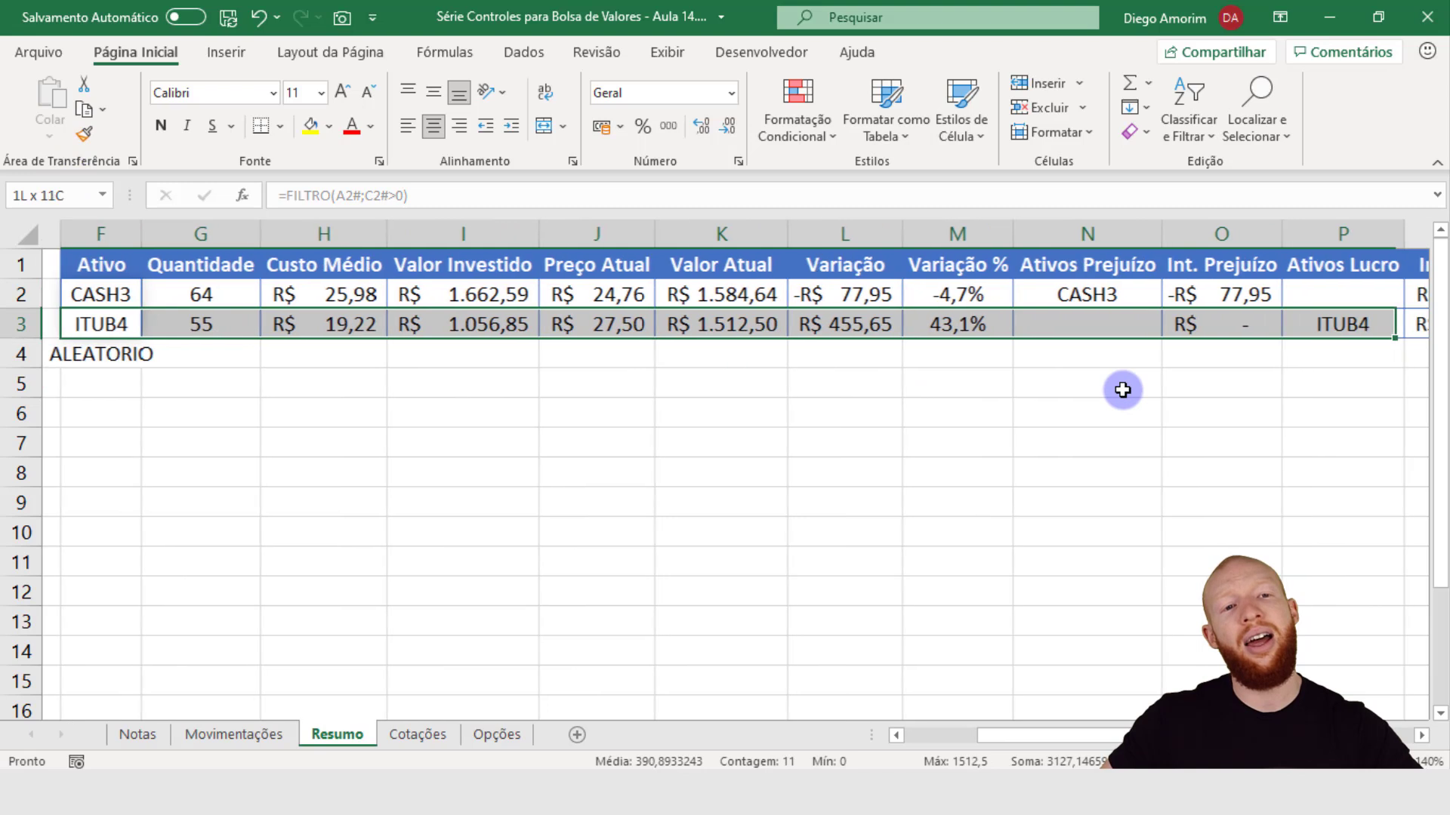
key("shift+Left")
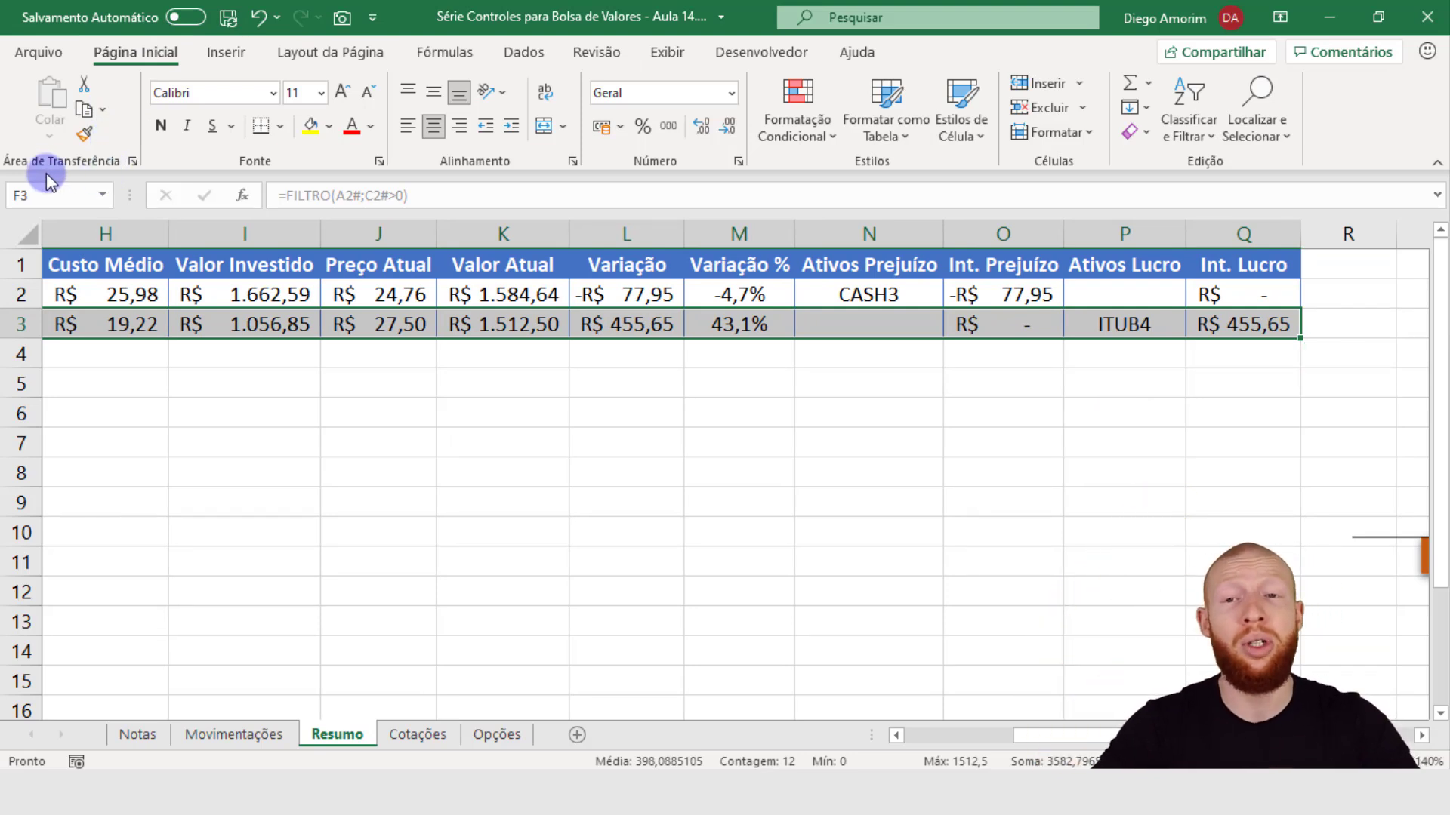
left_click(84, 134)
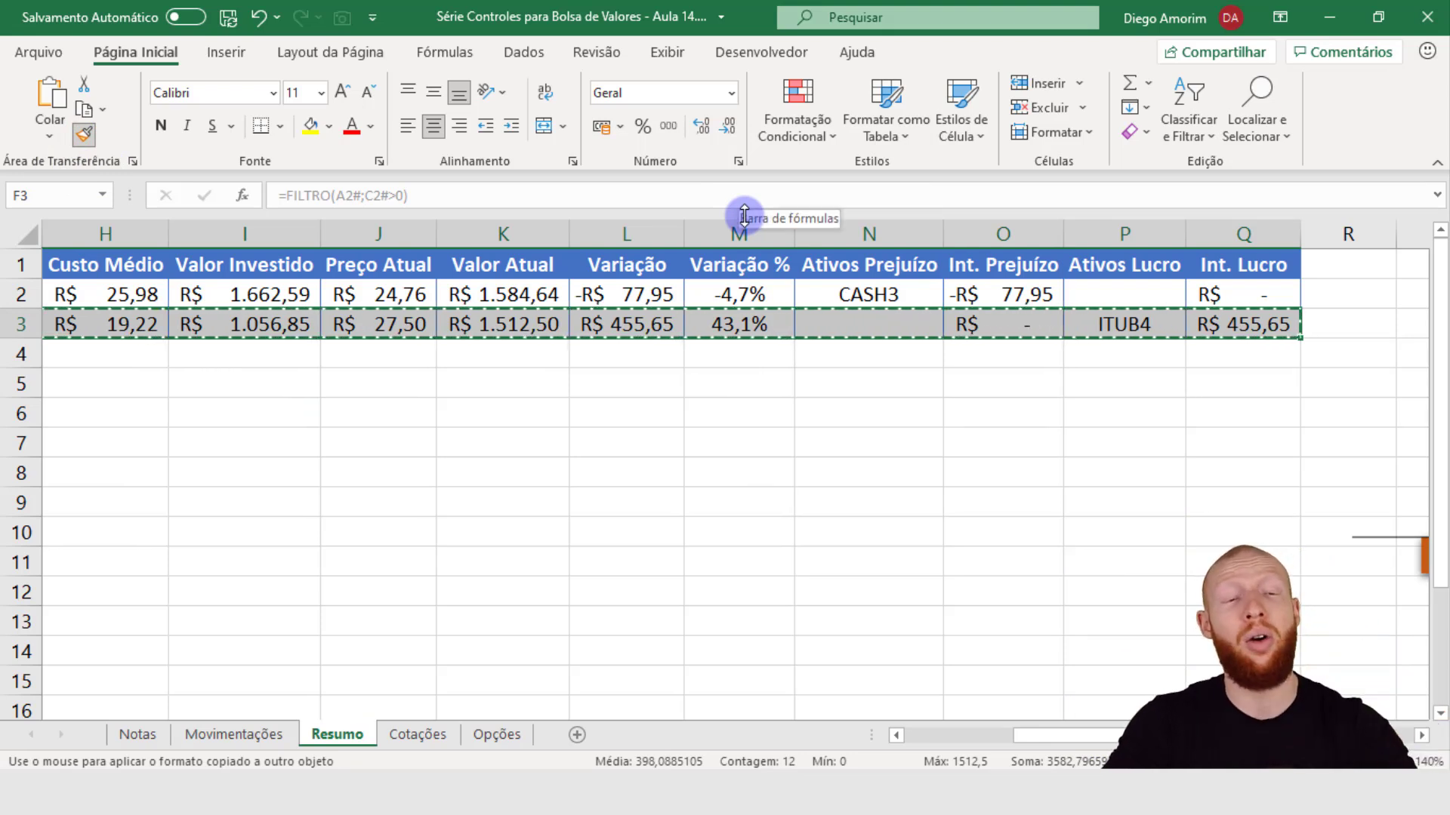
left_click_drag(1050, 740, 994, 736)
mouse_move(284, 356)
left_mouse_down()
mouse_move(288, 752)
mouse_move(302, 735)
mouse_move(305, 707)
mouse_move(281, 736)
mouse_move(311, 456)
mouse_move(852, 462)
mouse_move(1055, 440)
mouse_move(1401, 443)
mouse_move(1298, 438)
mouse_move(1304, 136)
mouse_move(1291, 146)
mouse_move(1286, 55)
mouse_move(1298, 56)
mouse_move(1305, 269)
mouse_move(1434, 418)
mouse_move(1136, 501)
mouse_move(1106, 759)
mouse_move(1130, 683)
mouse_move(1140, 691)
mouse_move(1147, 601)
left_mouse_up()
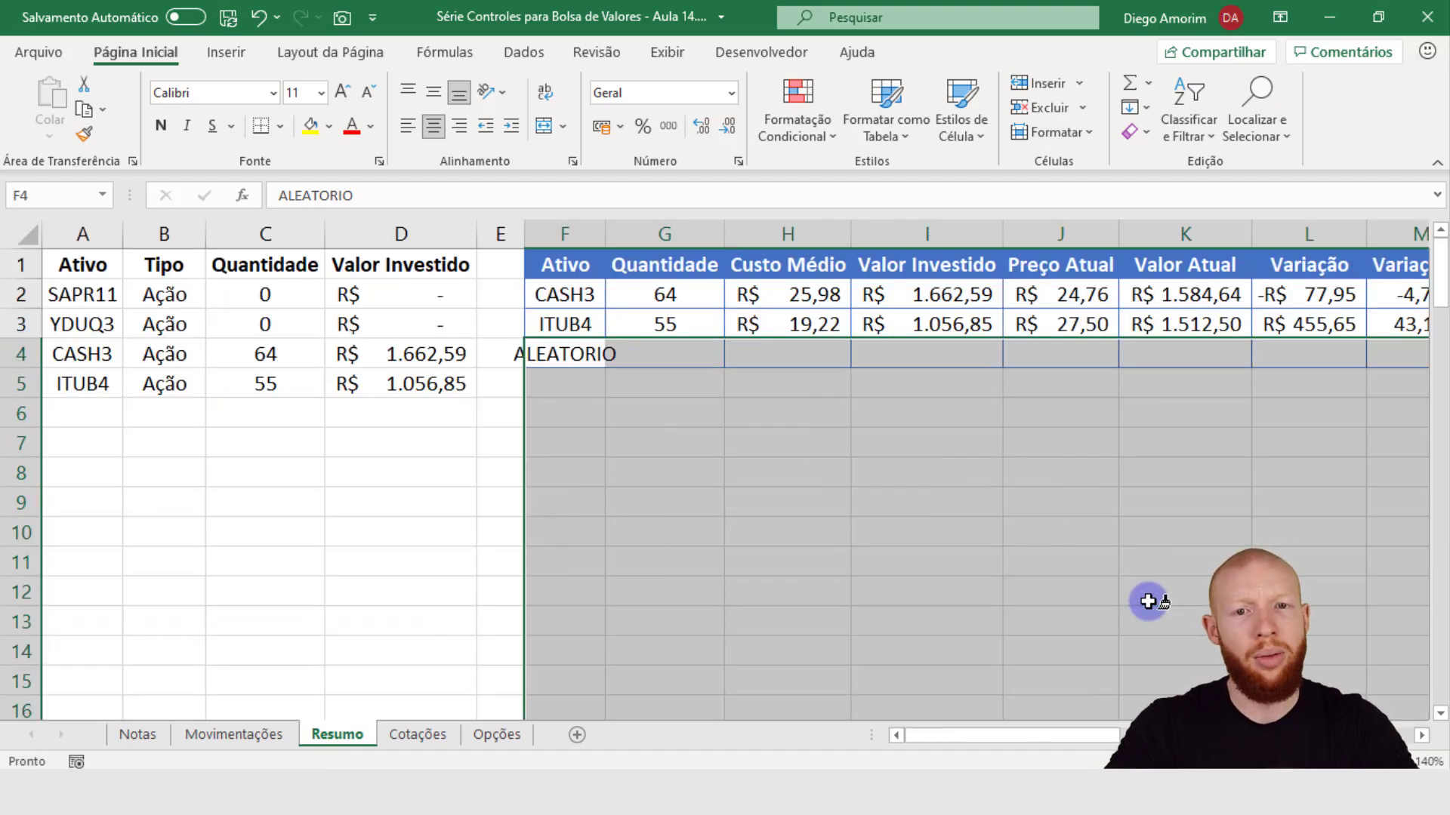
left_click(679, 384)
left_click(702, 344)
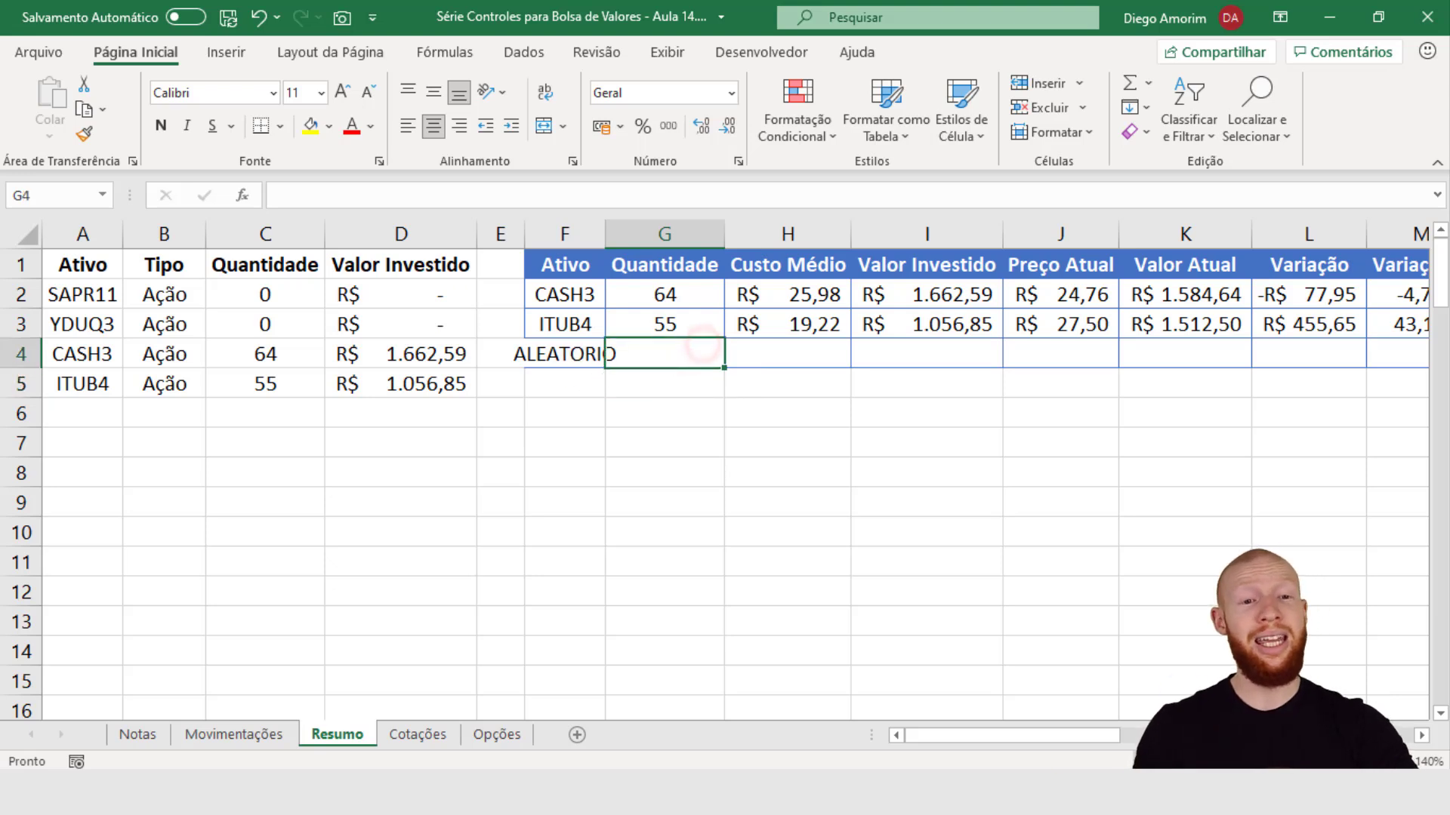
Clear the test text from cell F4 below the last asset of the summary table
left_click_drag(1078, 732, 1132, 738)
left_click(294, 359)
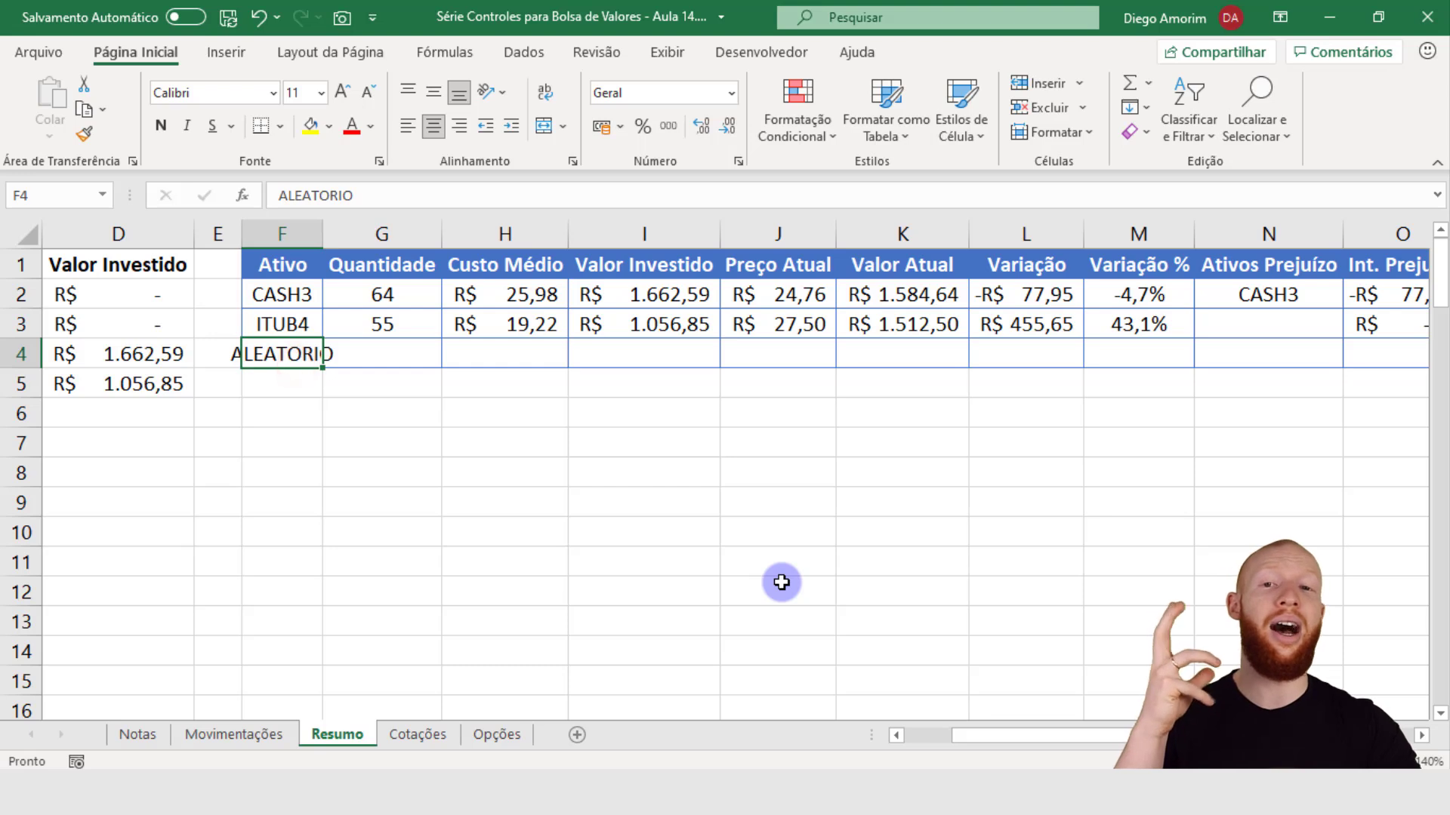
key("Delete")
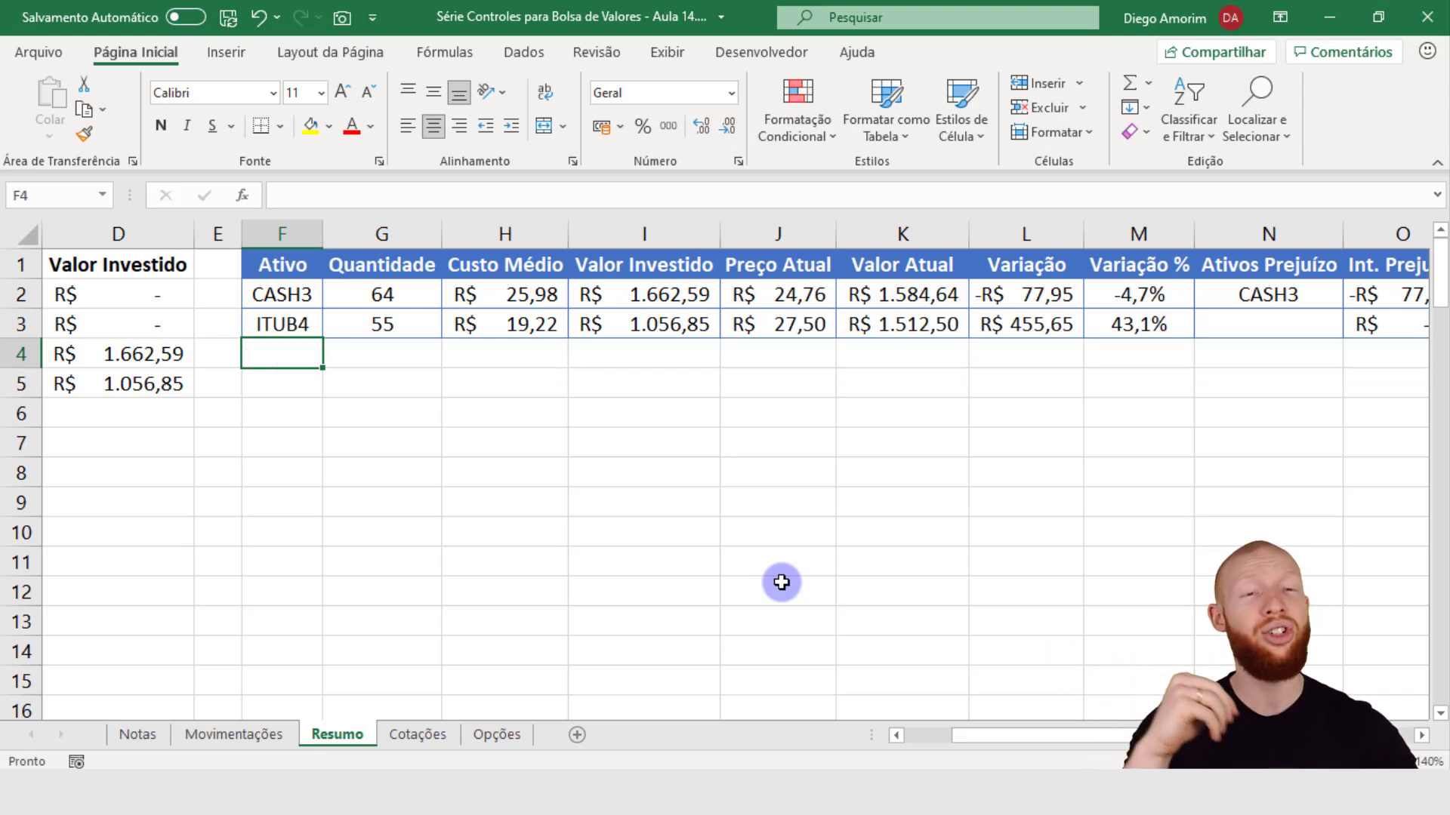
Enter the test text Testye in cell F4 and the numbers 1, 2 and 3 in cells F5 to F7
type("tESTYE")
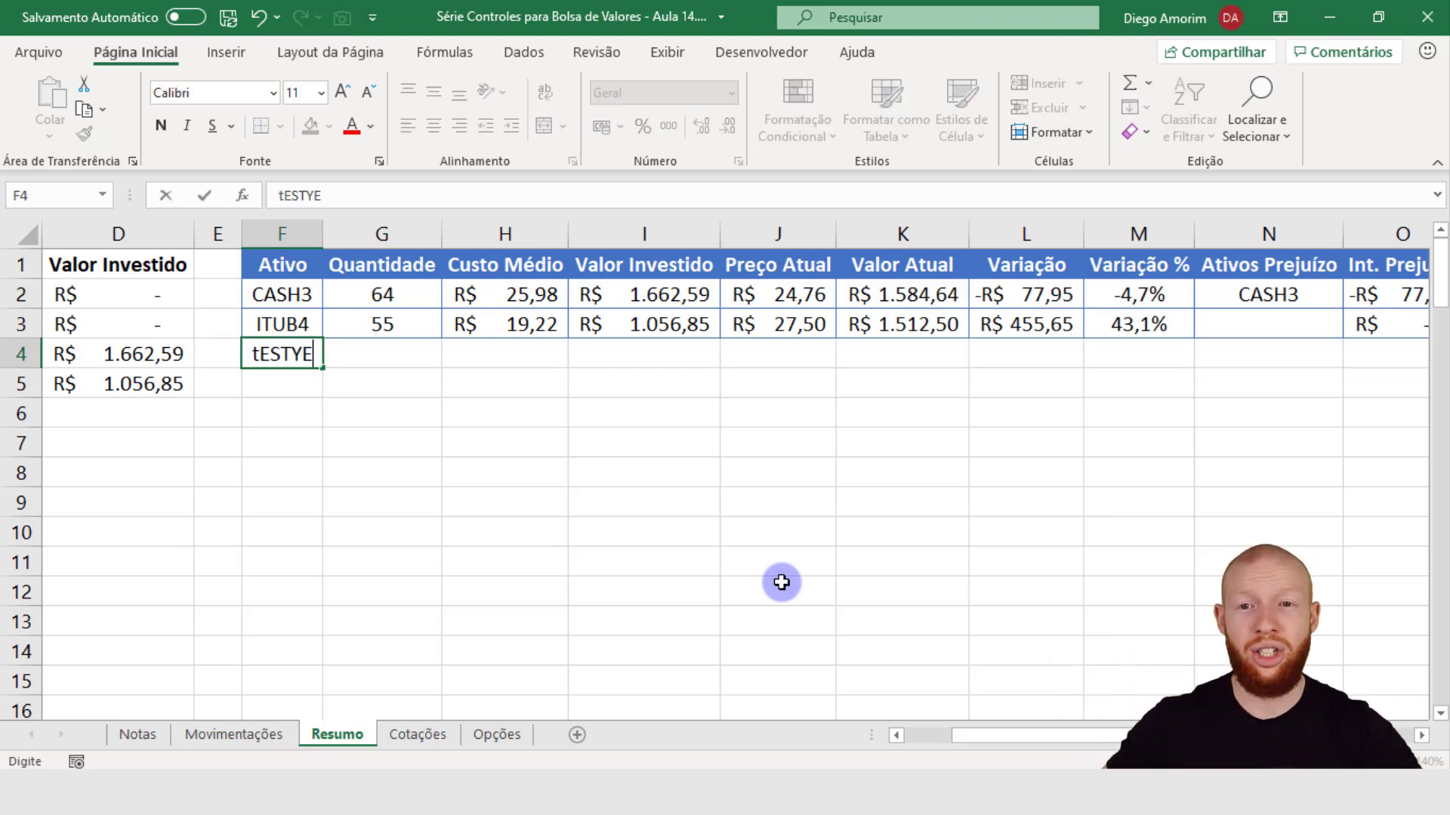
key("Return")
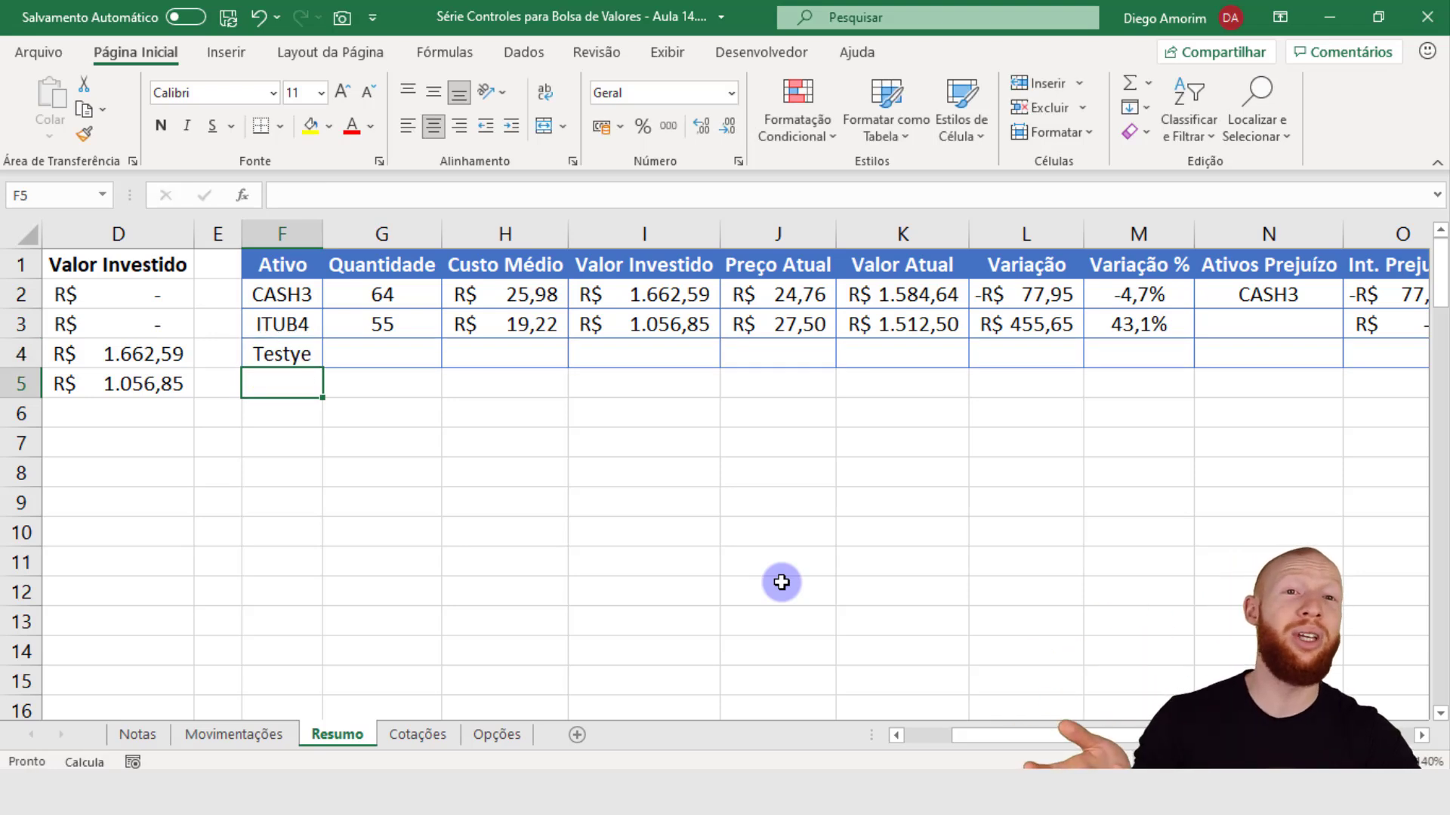
type("1")
key("Return")
type("2")
key("Return")
type("3")
key("Return")
Undo the test entries in cells F4 to F7 of the Ativo column
key("ctrl+z")
key("ctrl+z")
key("ctrl+z")
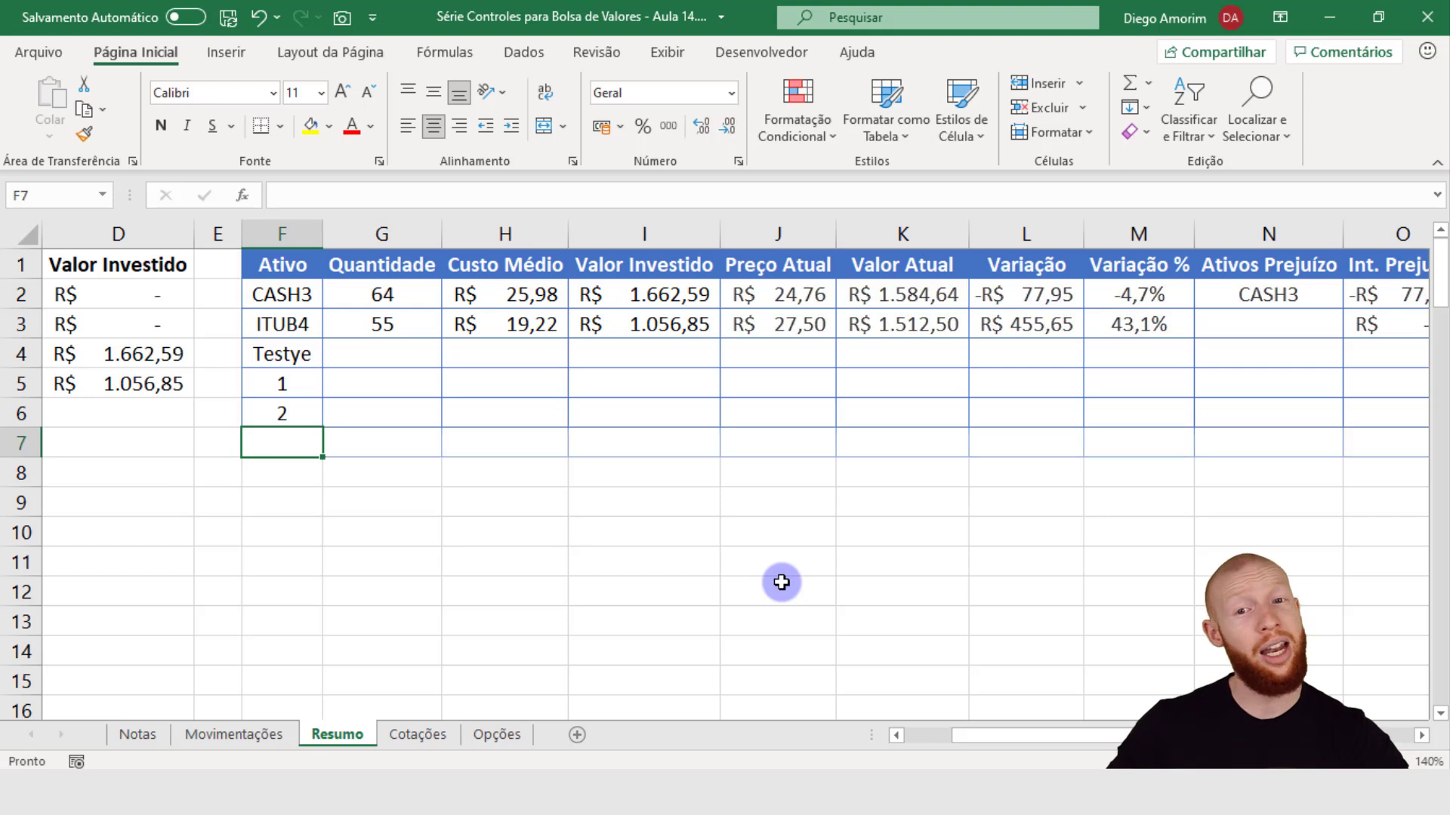
key("ctrl+z")
key("ctrl+z")
key("ctrl+z")
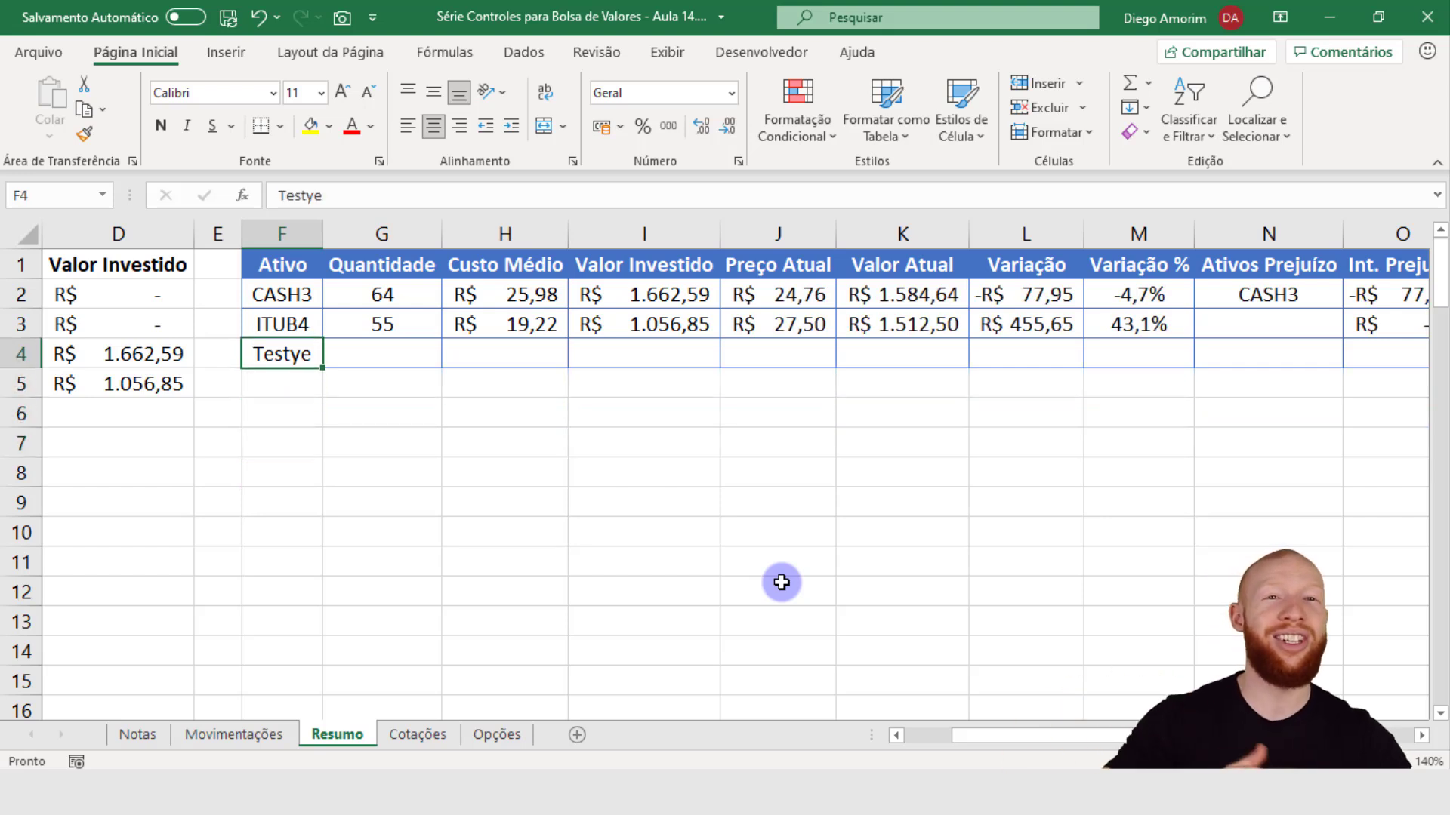
key("ctrl+z")
key("ctrl+z")
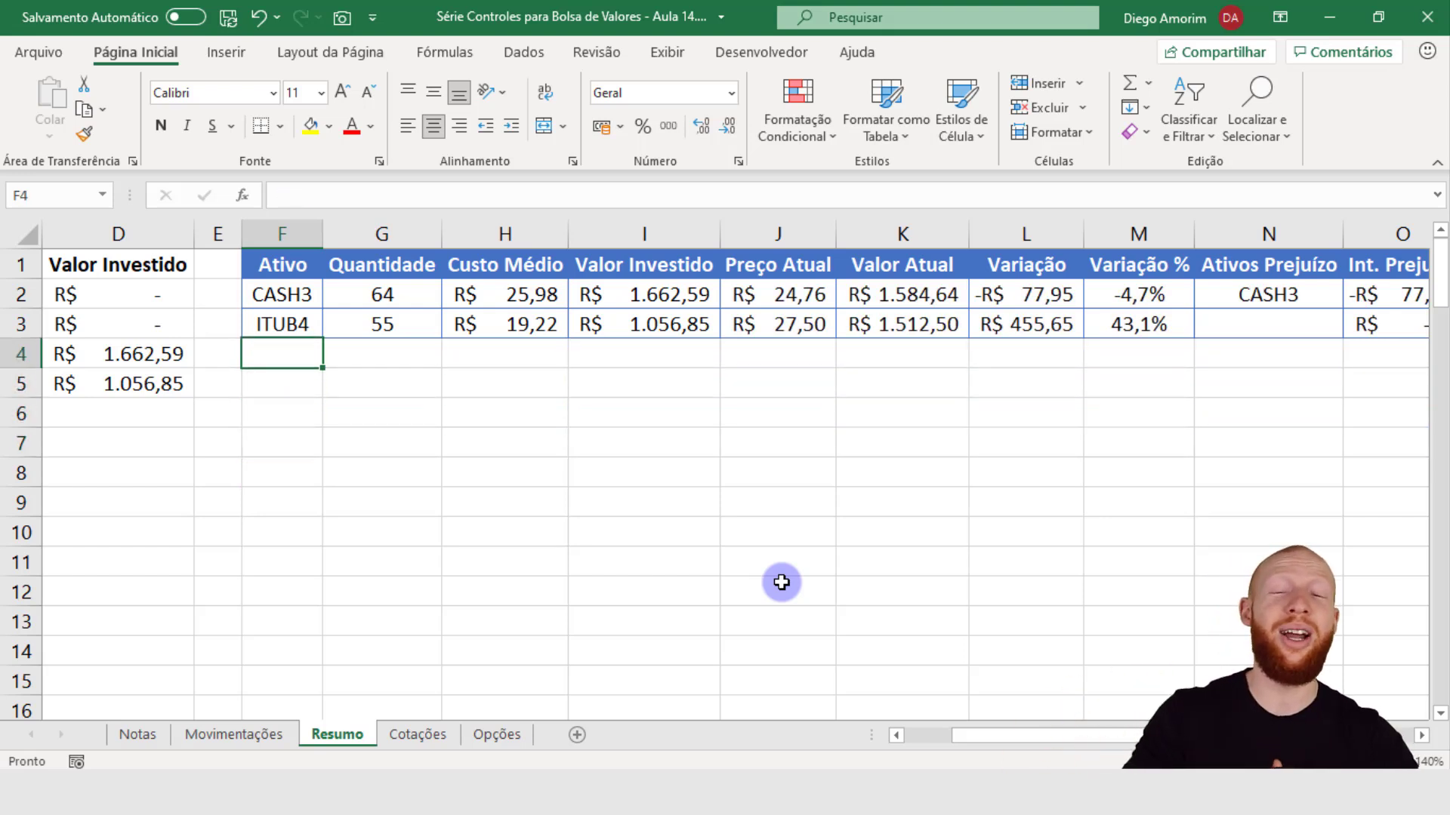
key("ctrl+y")
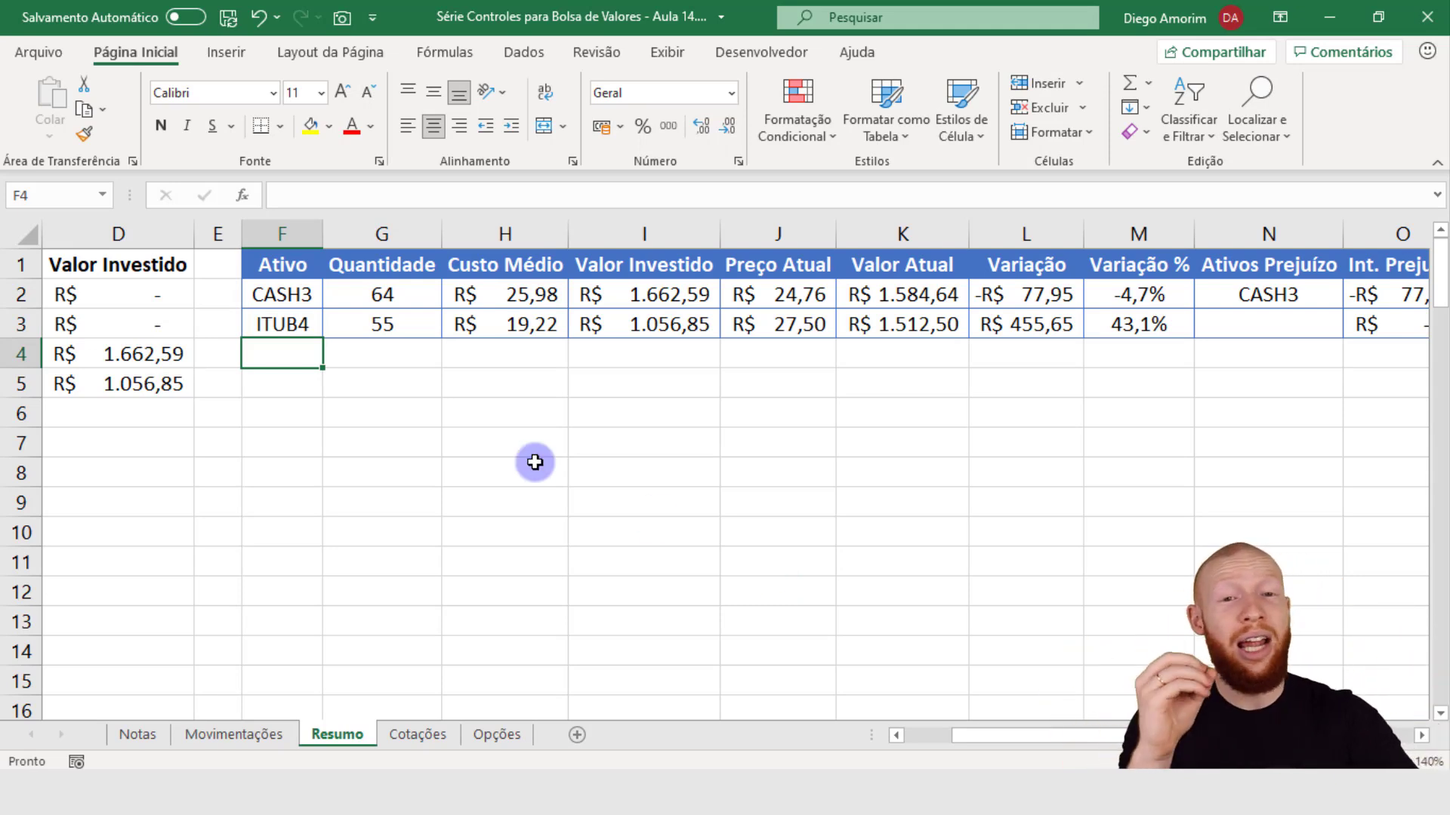
Examine the empty row F4:Q4, then the Variação column's colouring in the workbook Planilha para Controle de Ações e IR
left_click_drag(298, 356, 1400, 356)
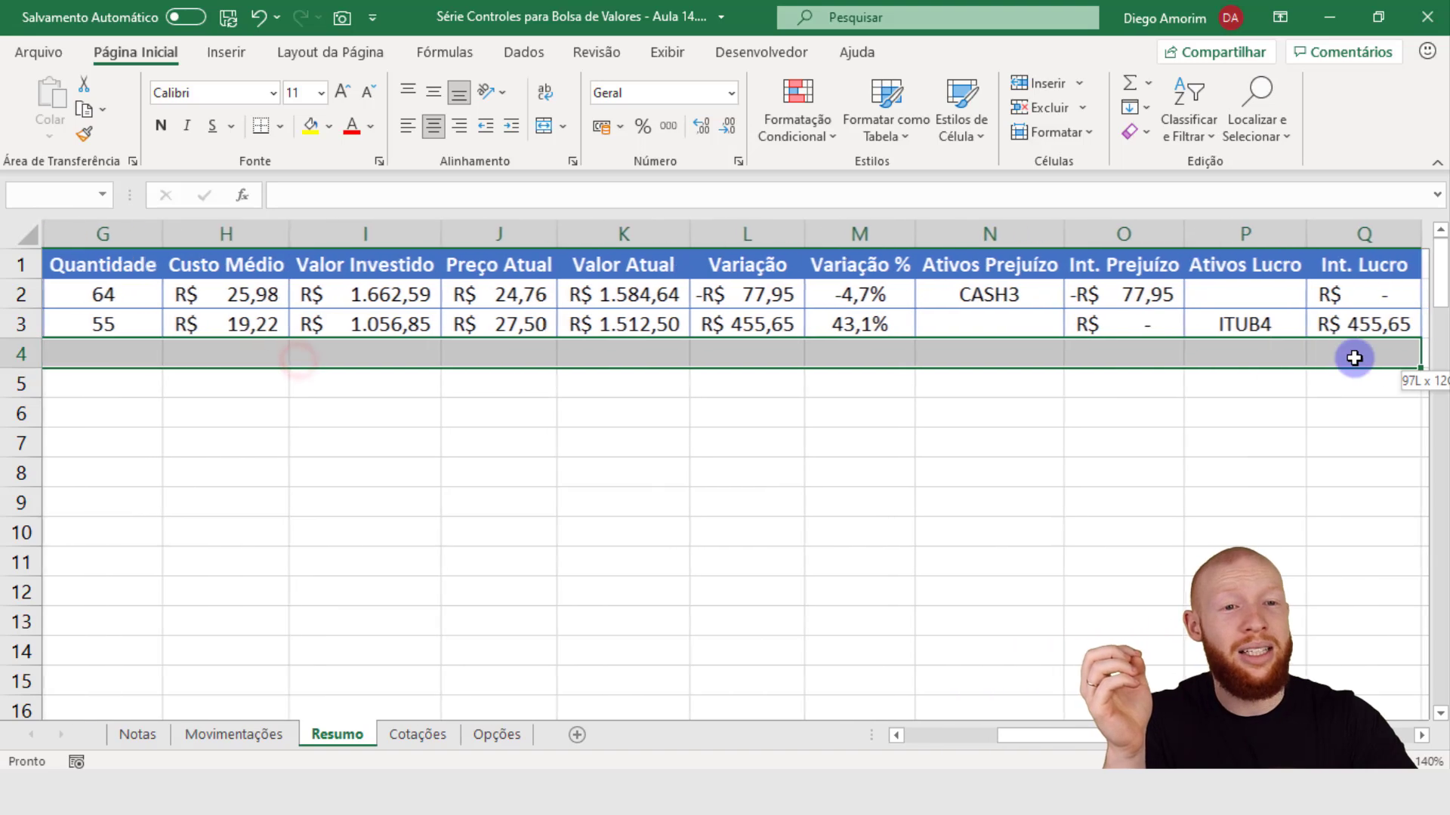
scroll(1139, 647, "left", 4)
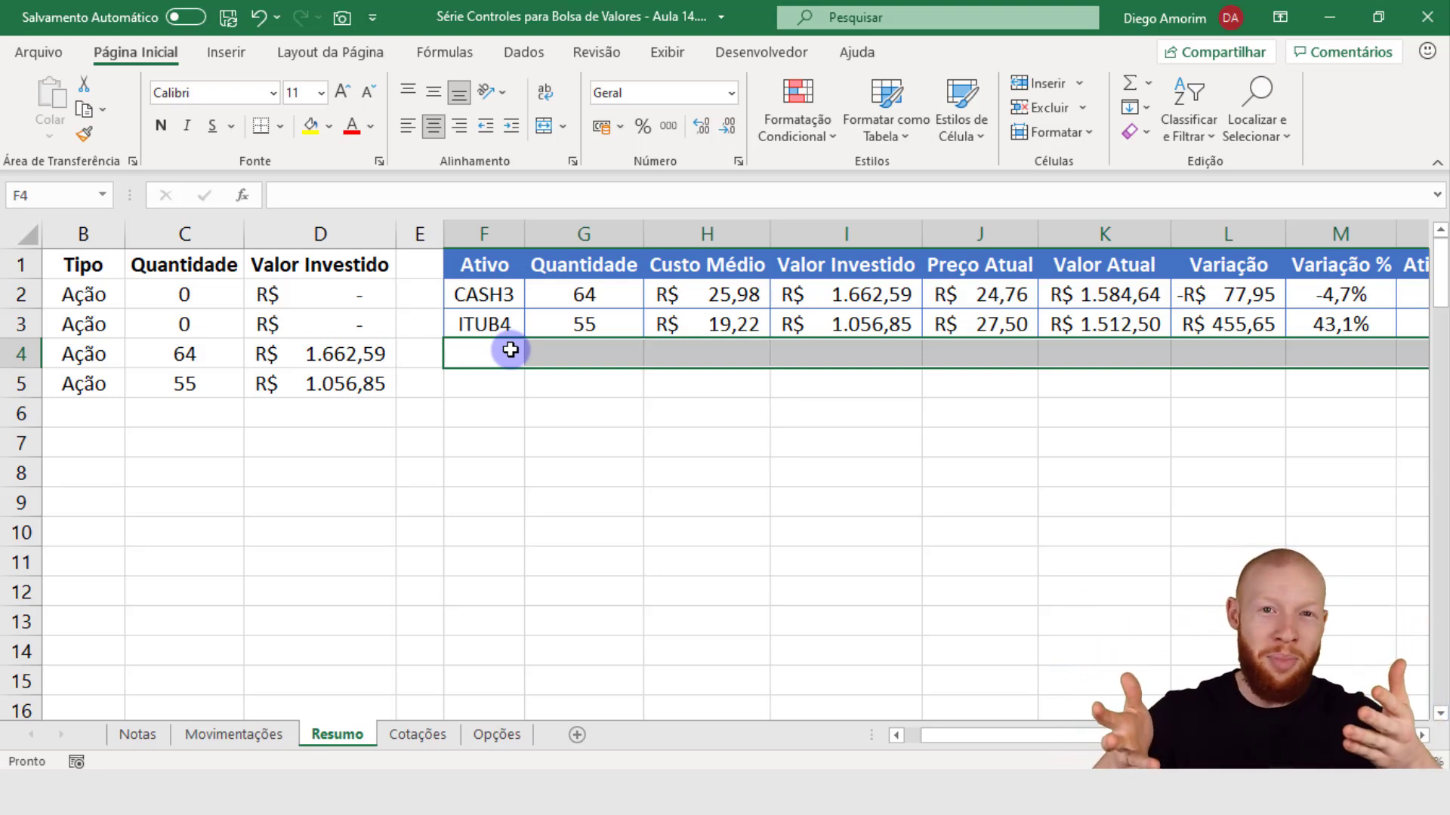
left_click_drag(1048, 733, 1096, 737)
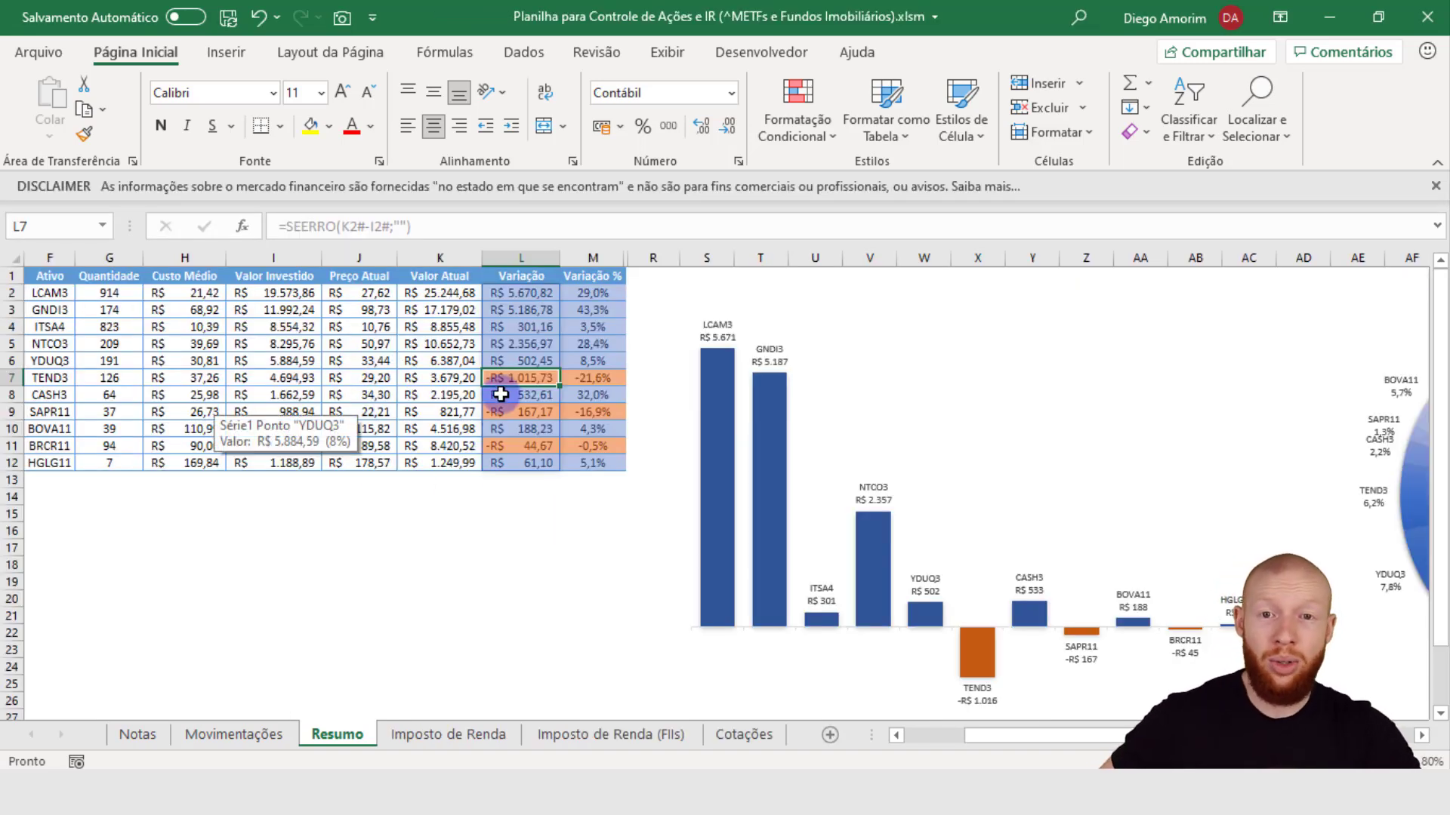
left_click_drag(524, 351, 519, 362)
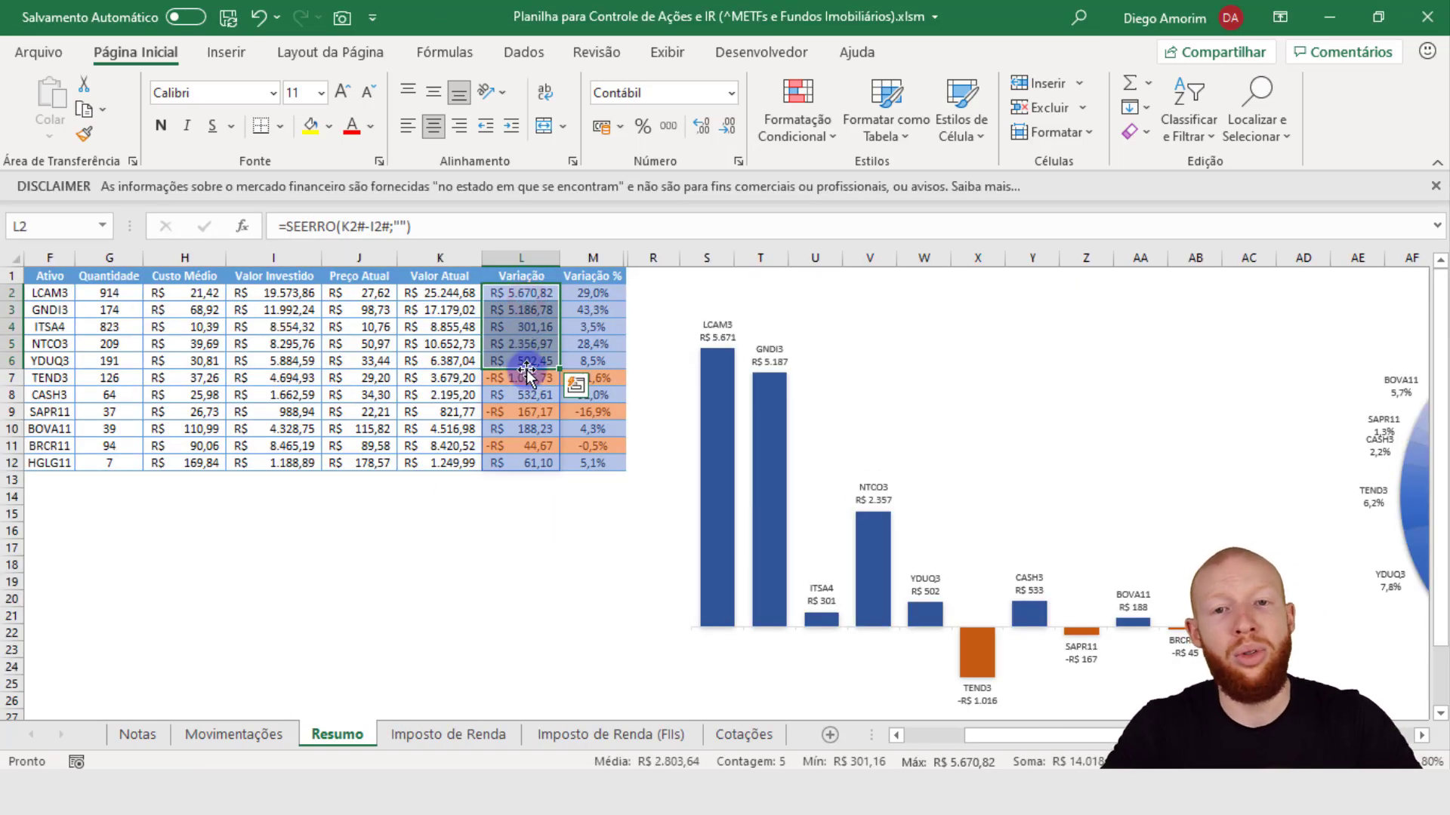
left_click(521, 378)
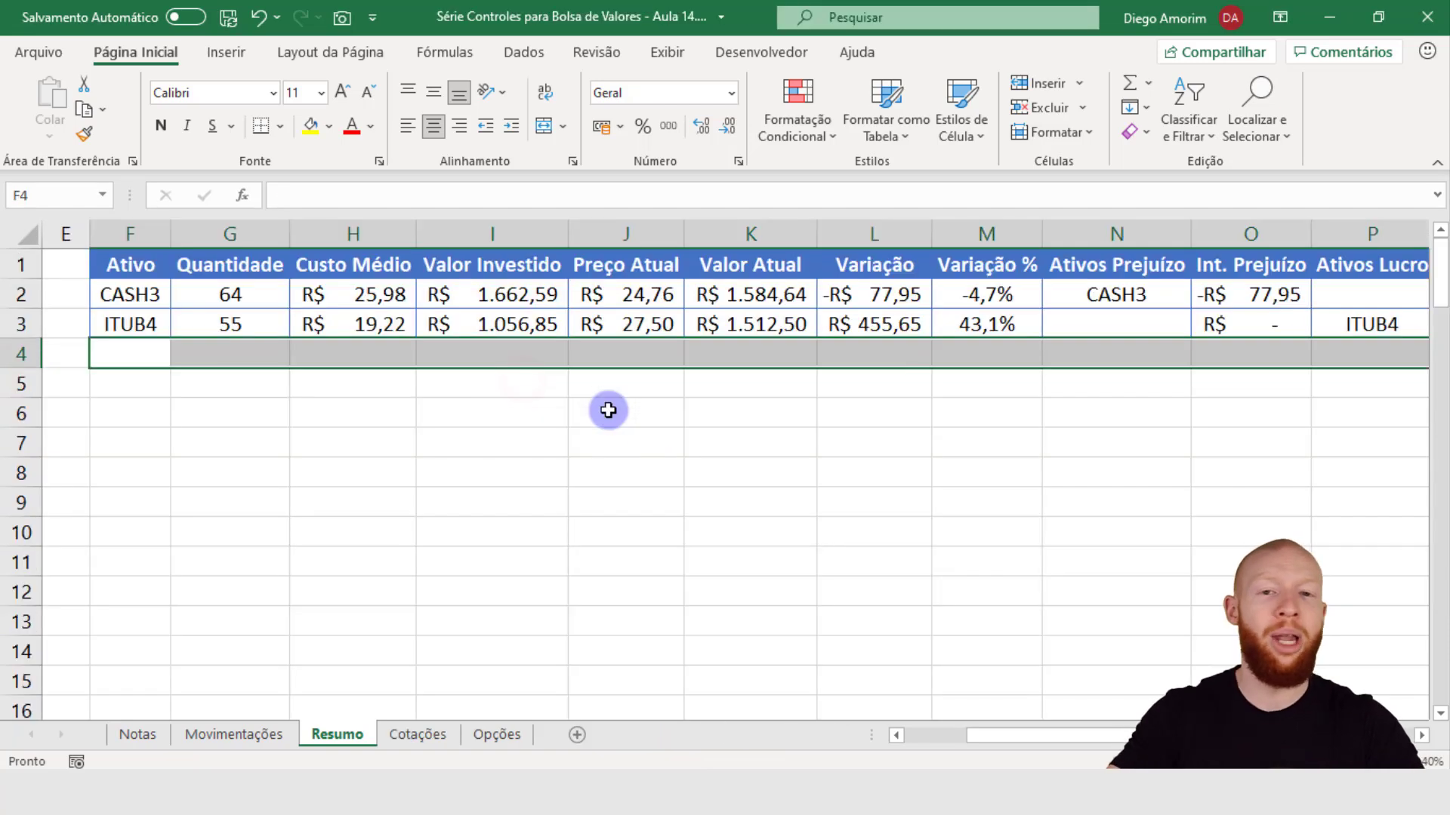
Start a new formula-based conditional formatting rule for the Variação and Variação % cells L2:M3 in the Aula 14 workbook
scroll(1099, 738, "up", 3, "ctrl")
scroll(1099, 738, "right", 2)
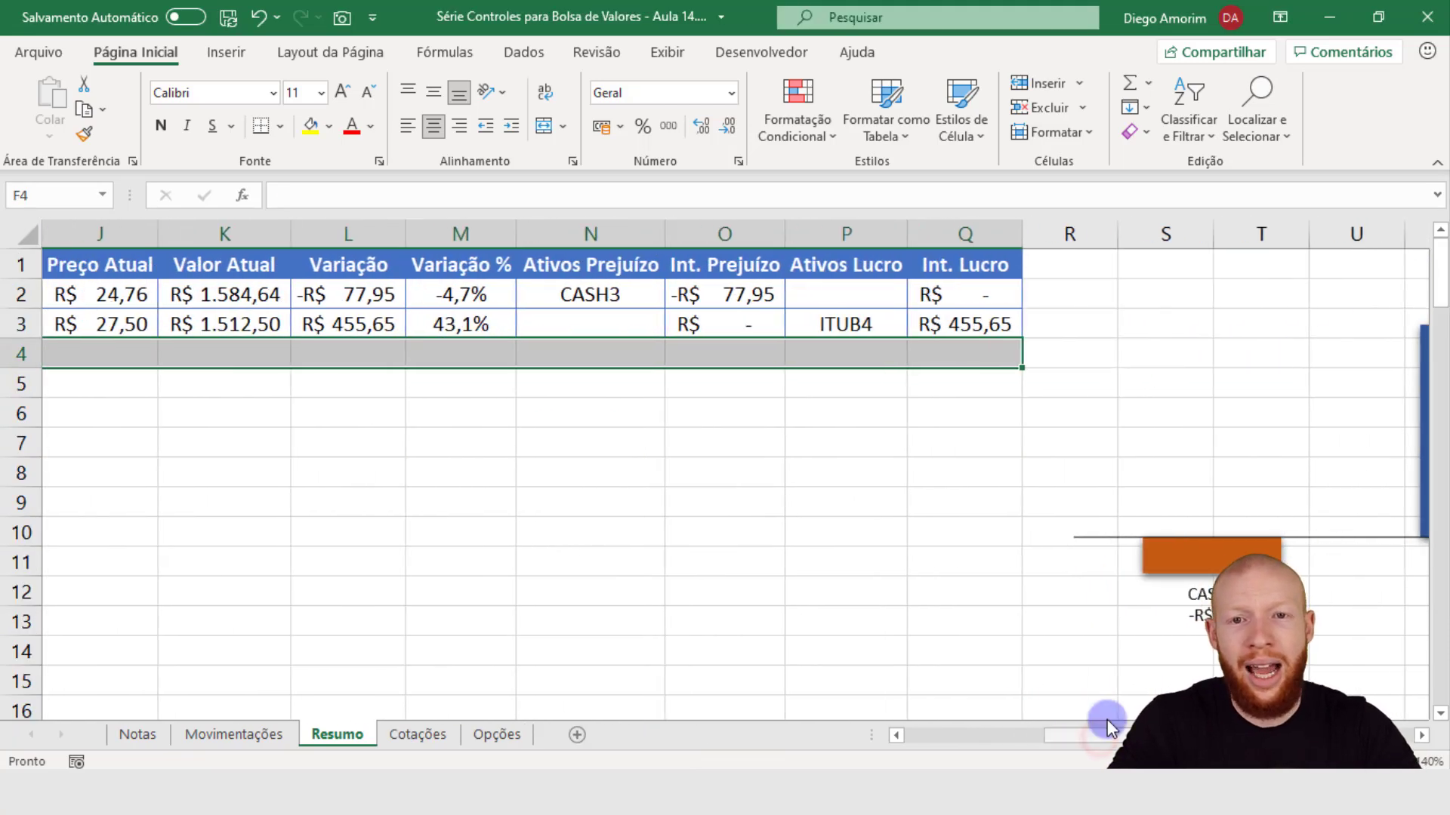
left_click_drag(364, 296, 364, 320)
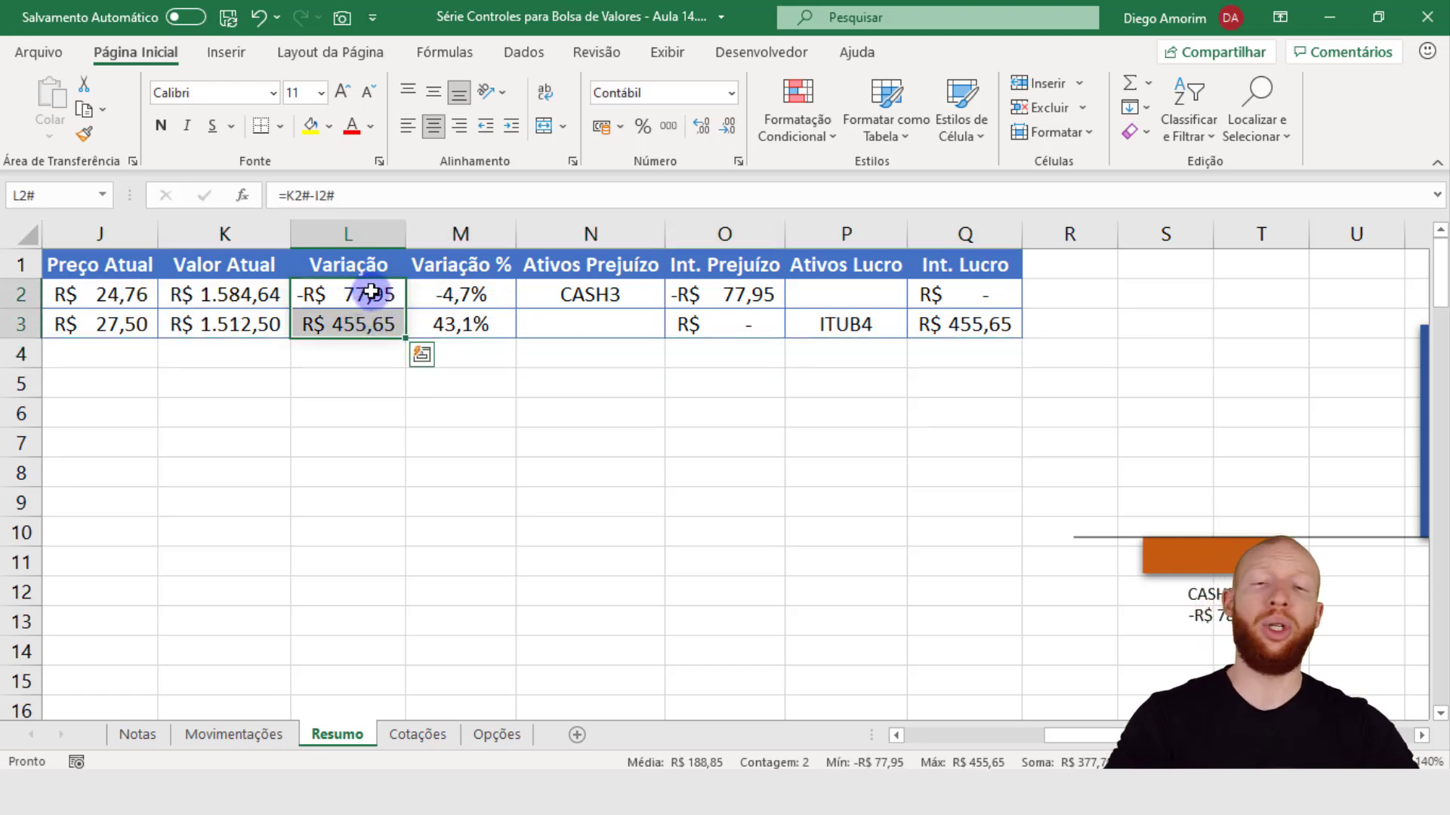
left_click_drag(337, 294, 444, 326)
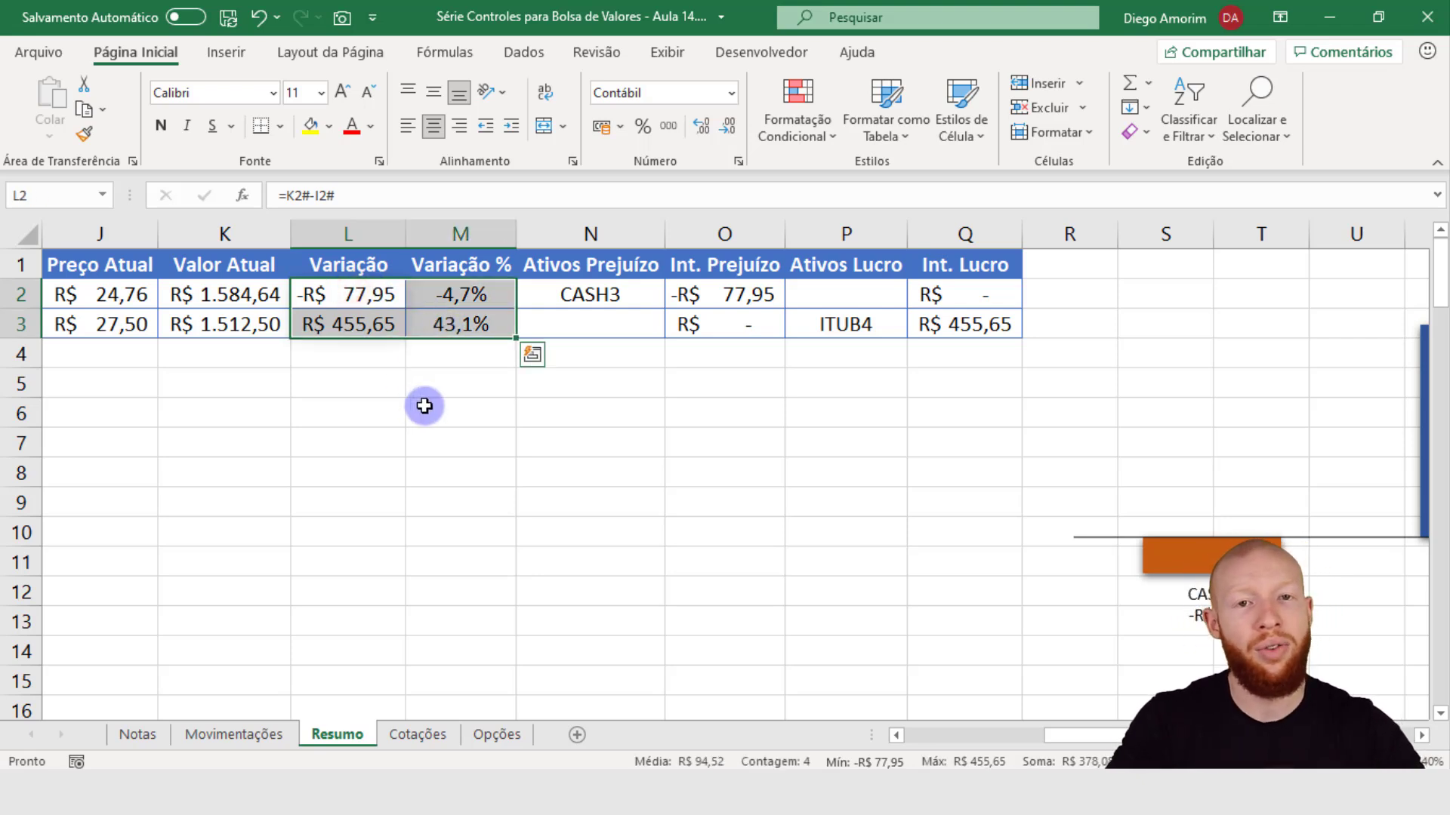
left_click(796, 122)
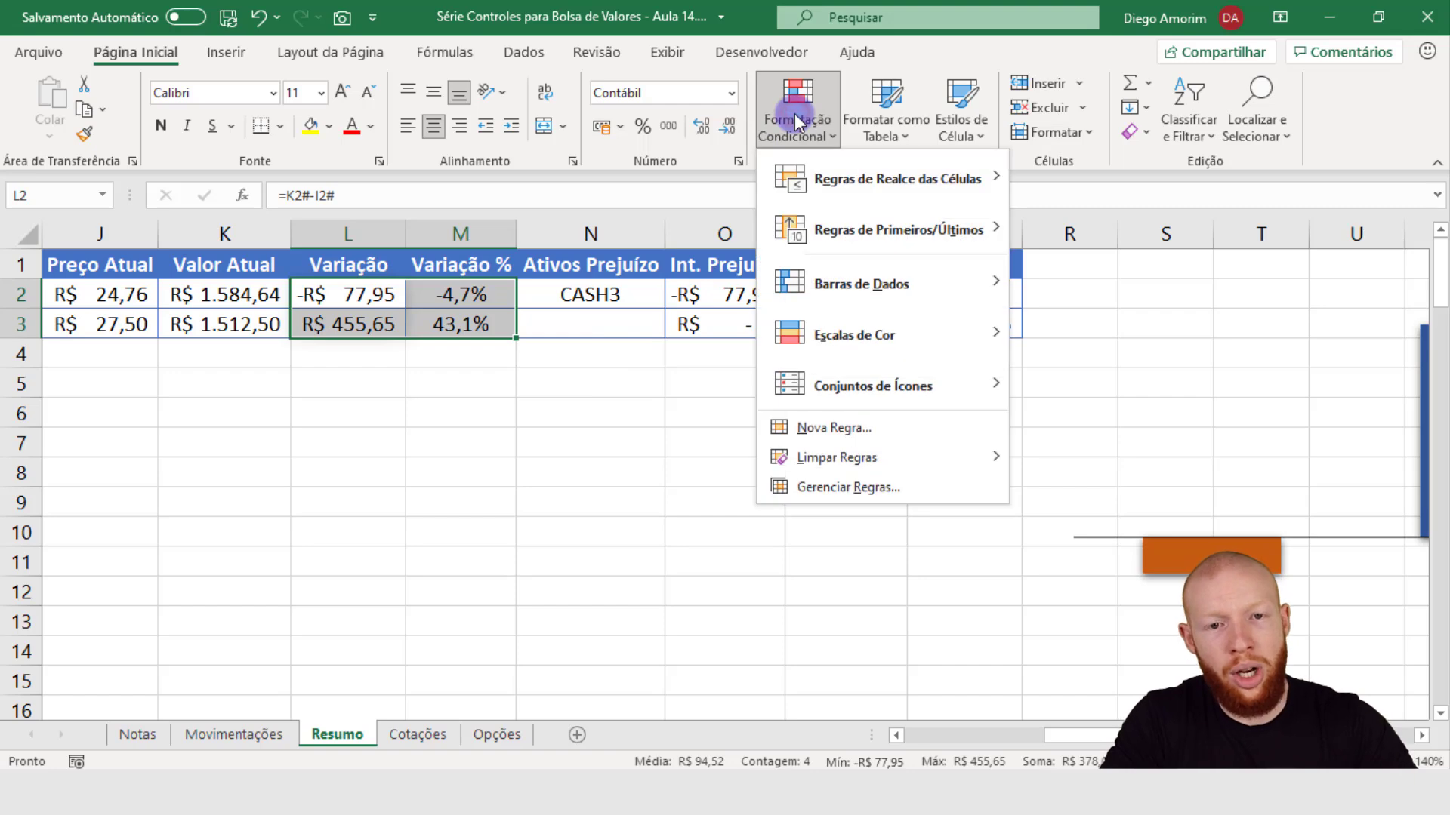
left_click(833, 428)
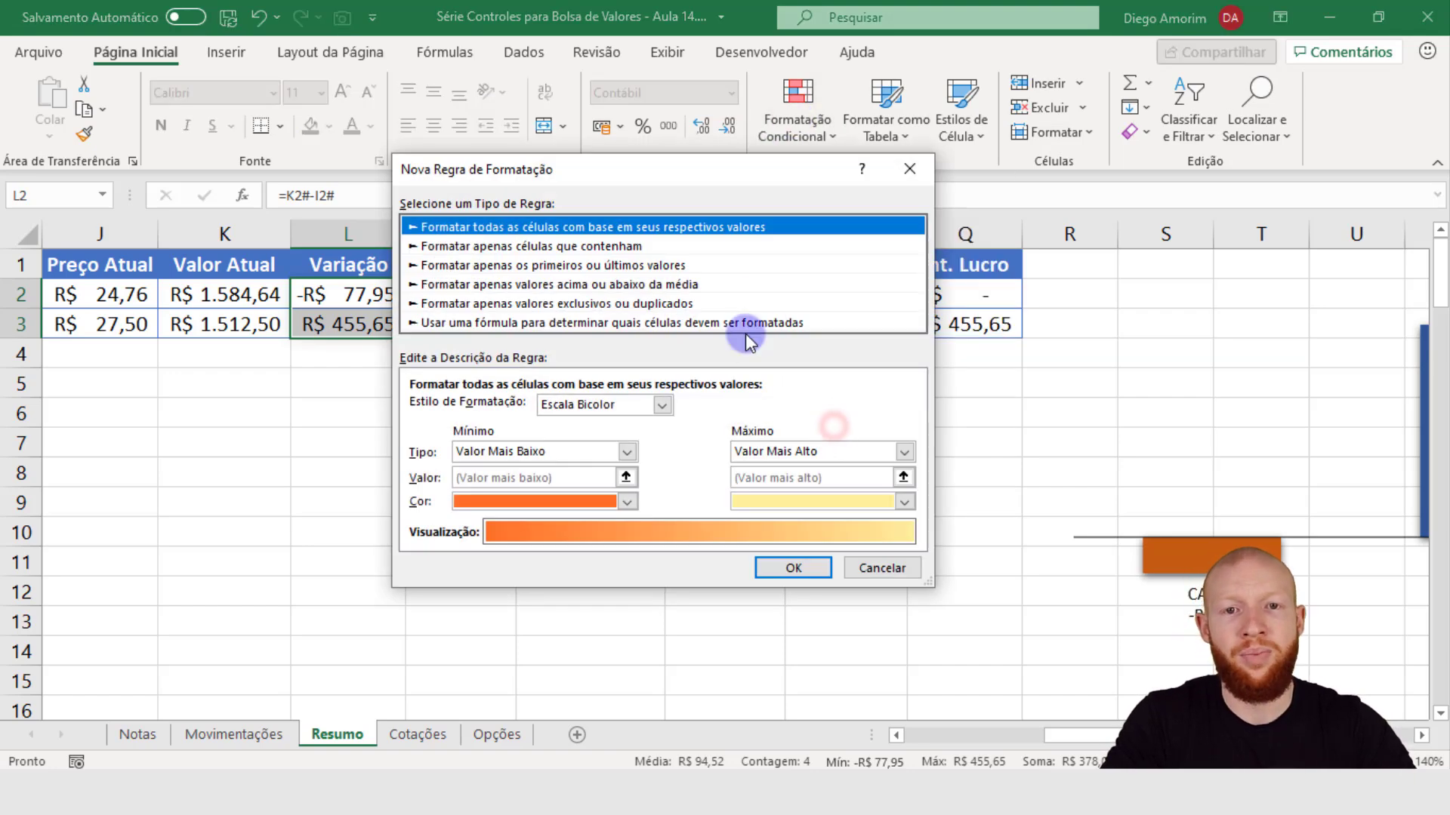
left_click_drag(687, 180, 858, 124)
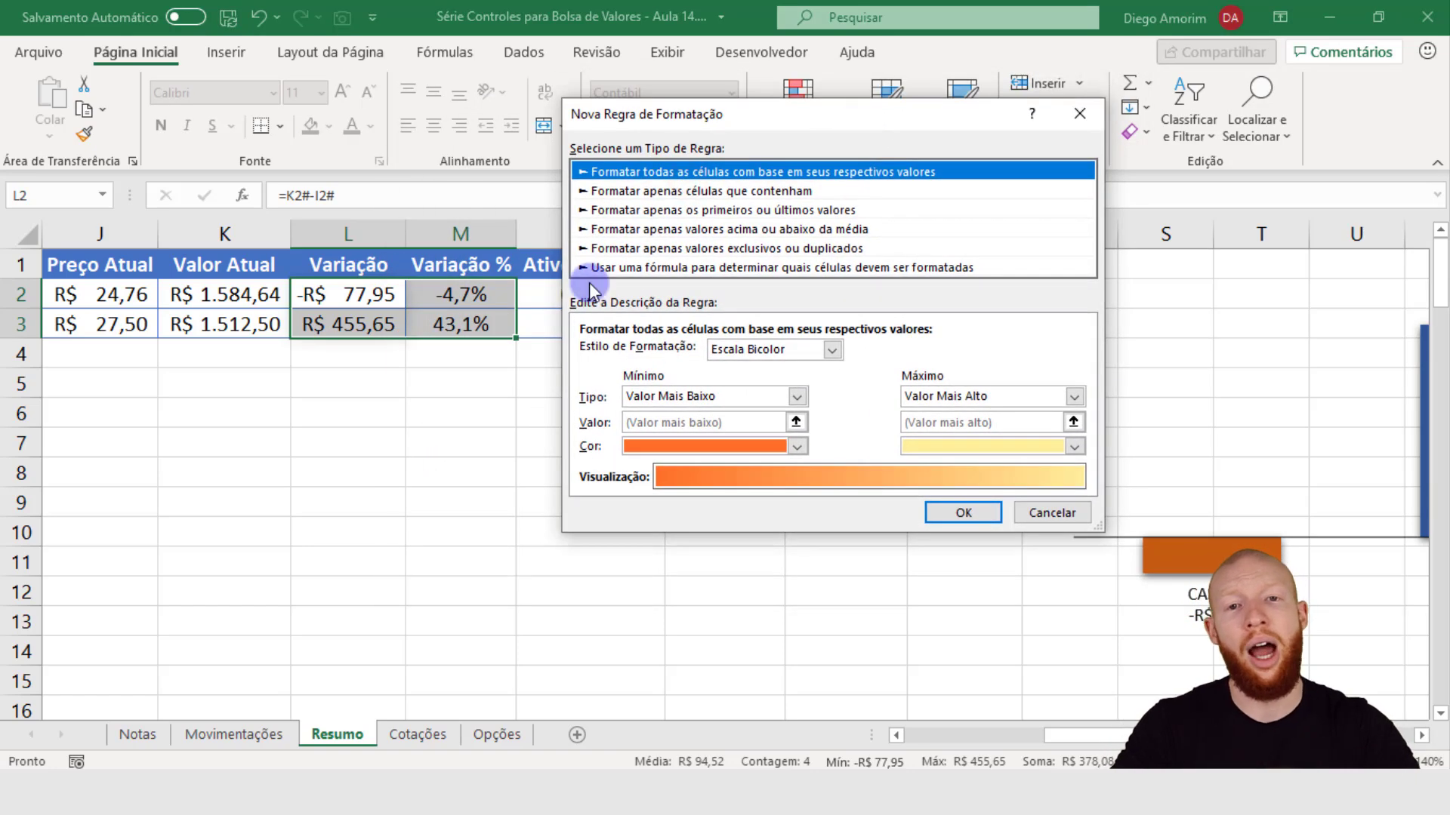
left_click(646, 268)
Enter =$L2<0 as the rule's formula, keeping only the column reference absolute
left_click(658, 355)
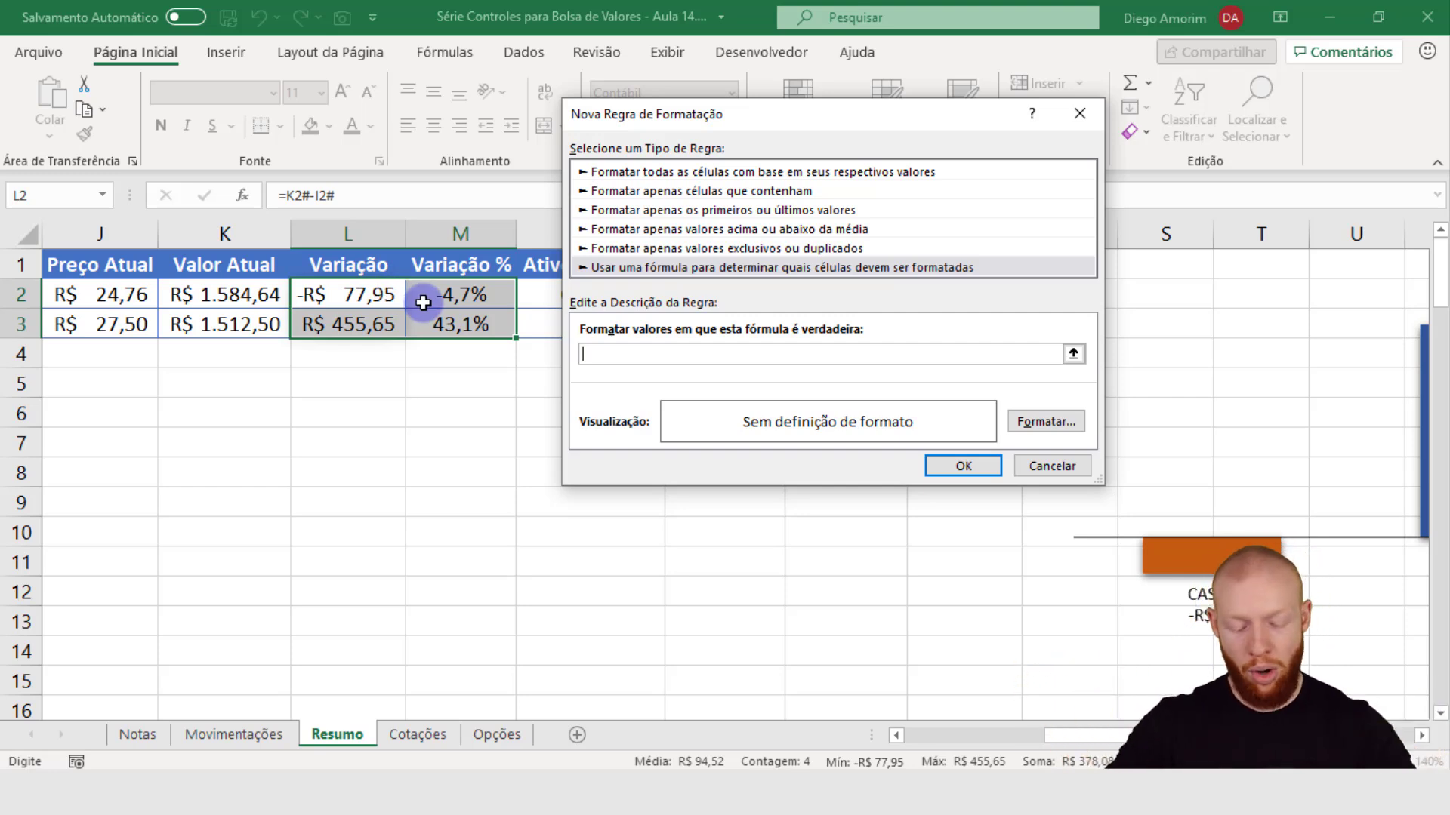
left_click(378, 298)
double_click(608, 354)
type("$L2")
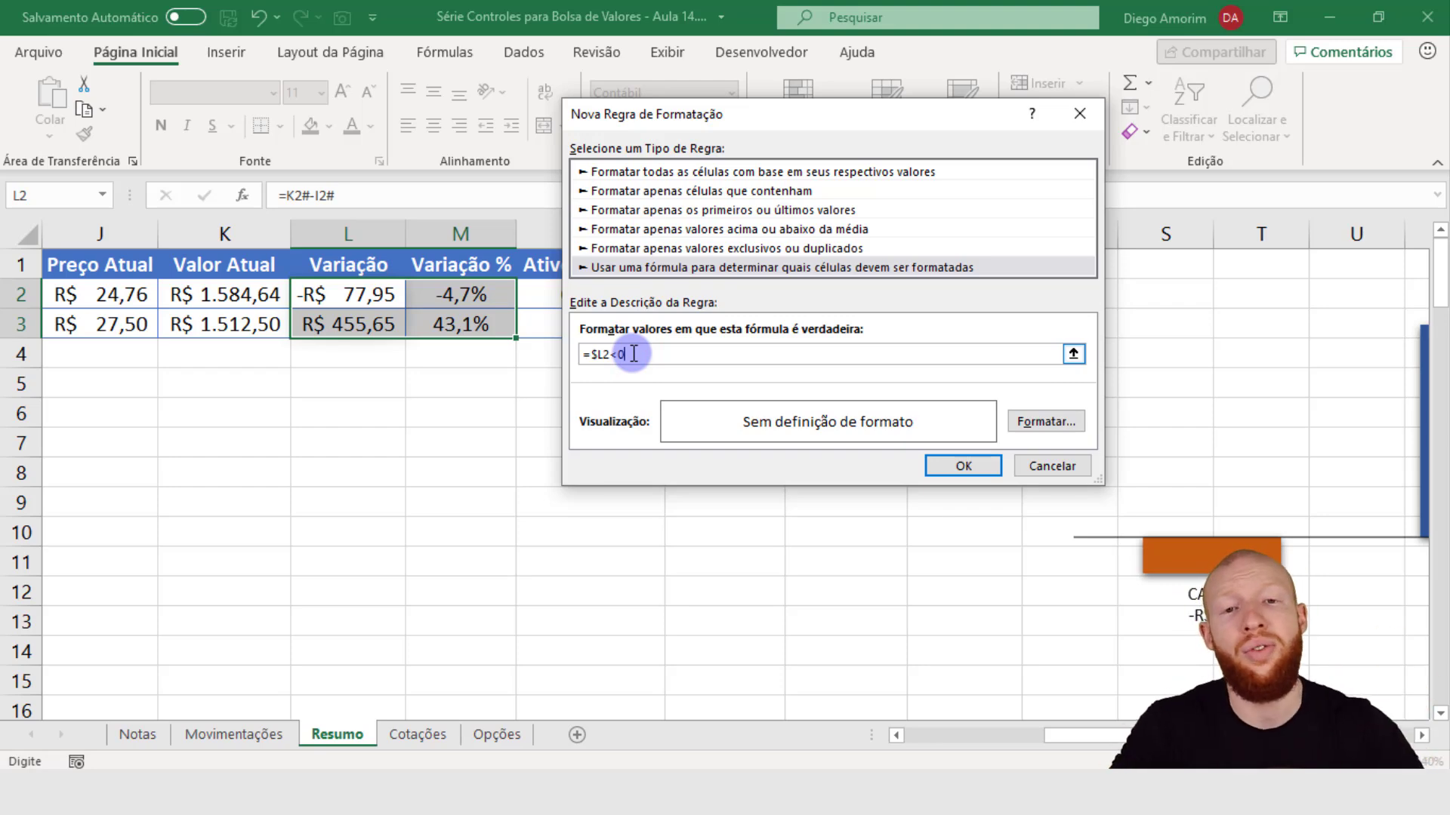
Set the font colour in the negative-value rule's format to the darkest orange theme shade
left_click(1045, 421)
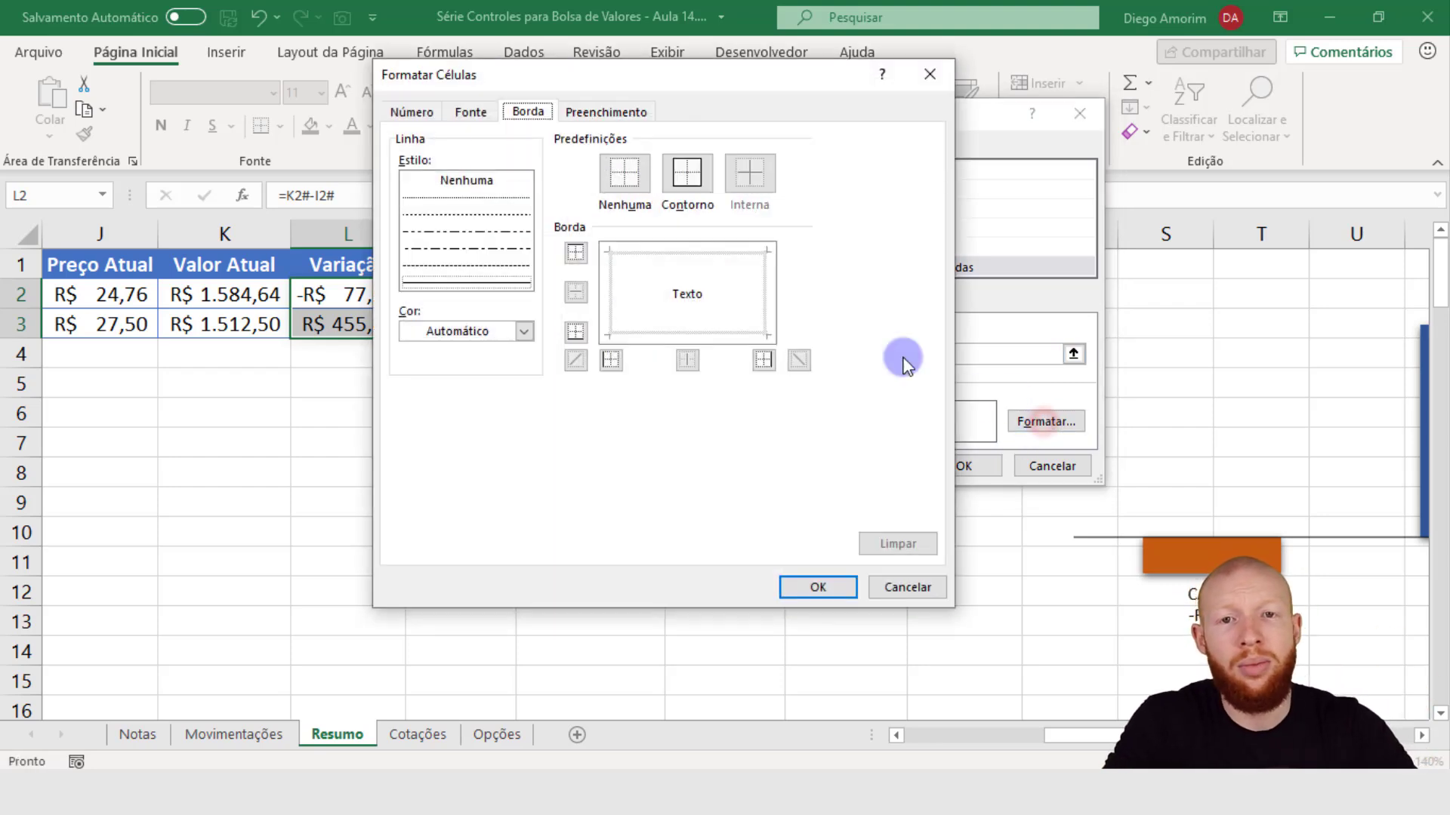
left_click_drag(564, 75, 723, 77)
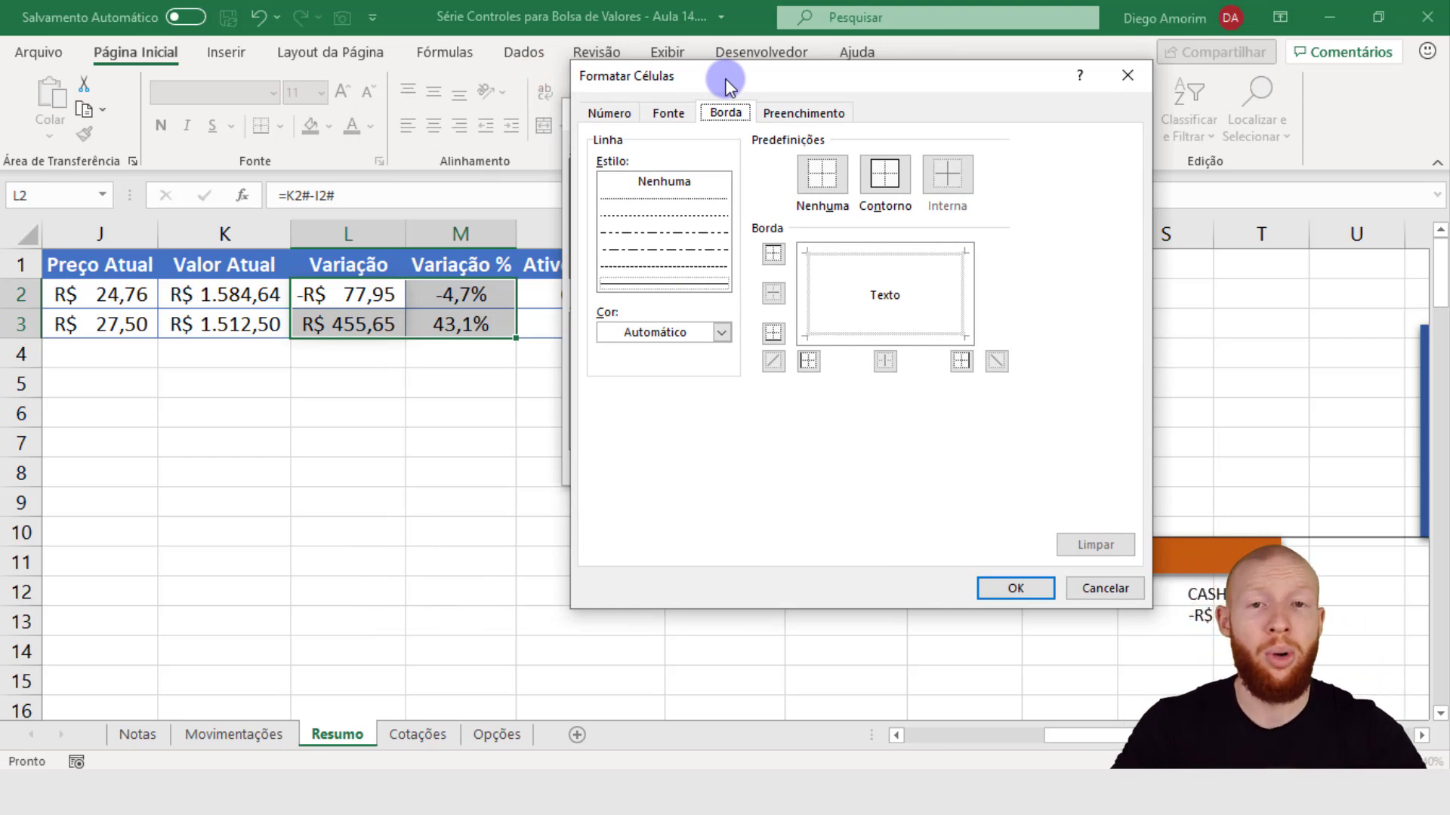
left_click(613, 114)
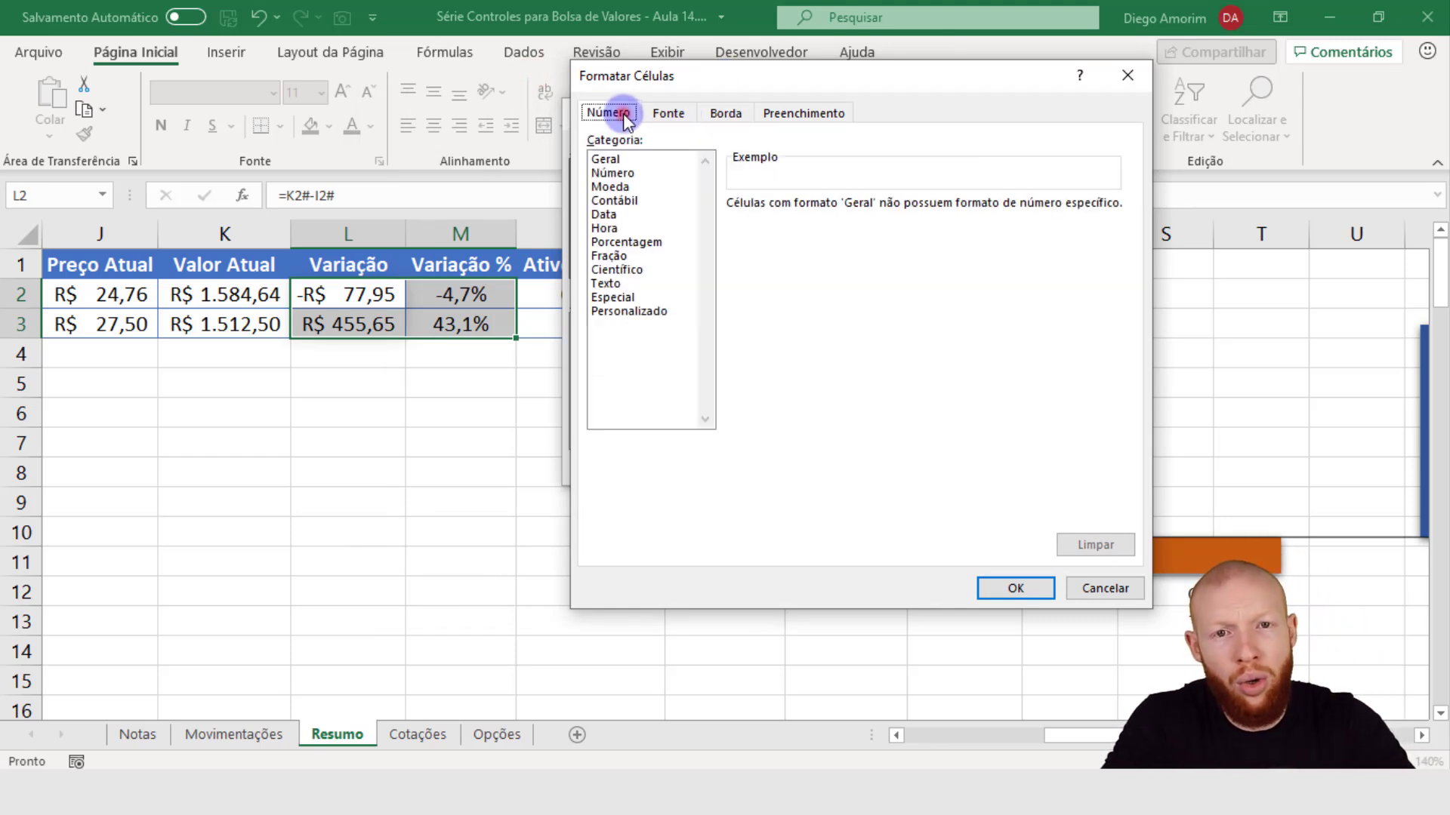
left_click(656, 117)
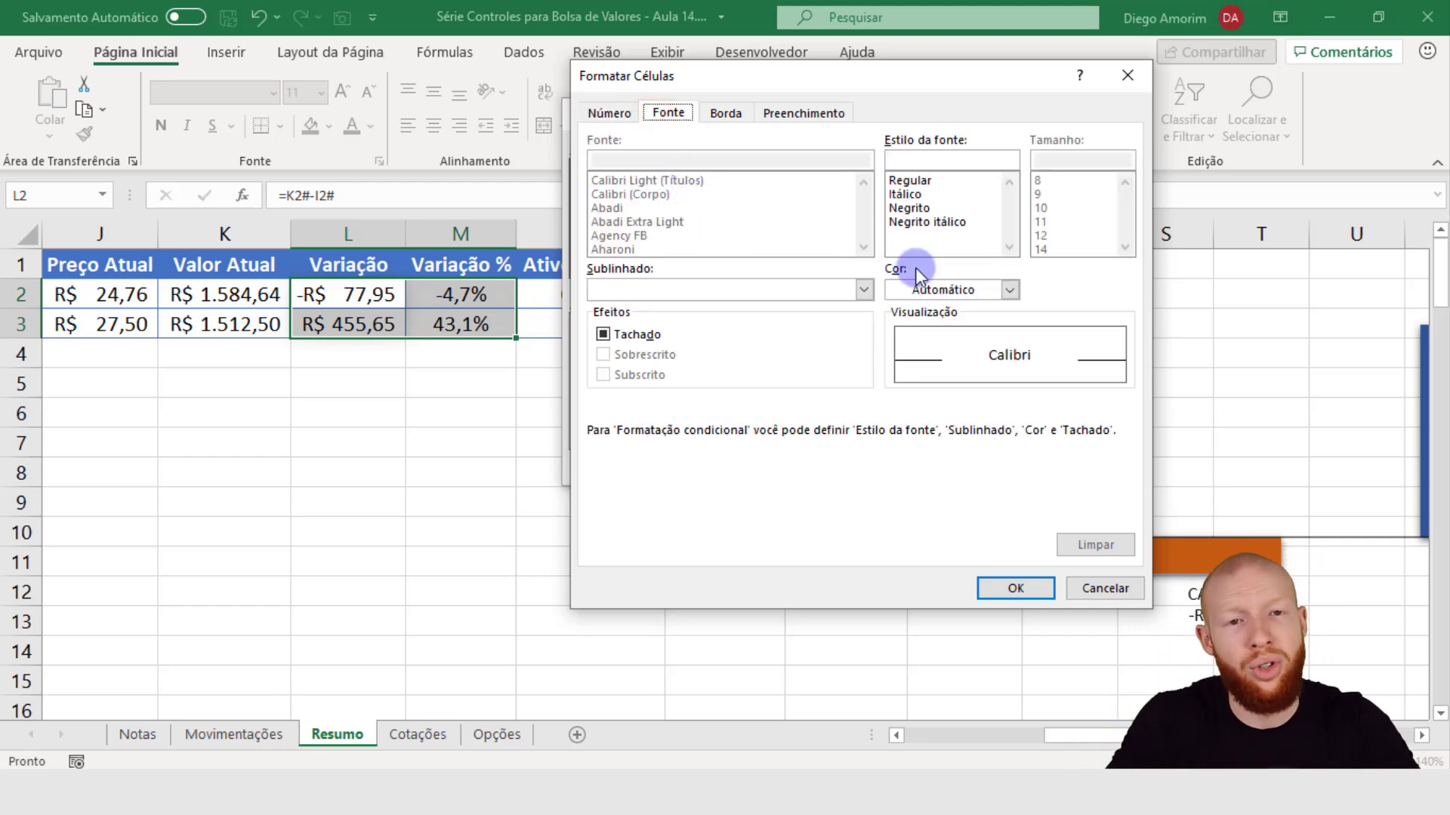
left_click(970, 289)
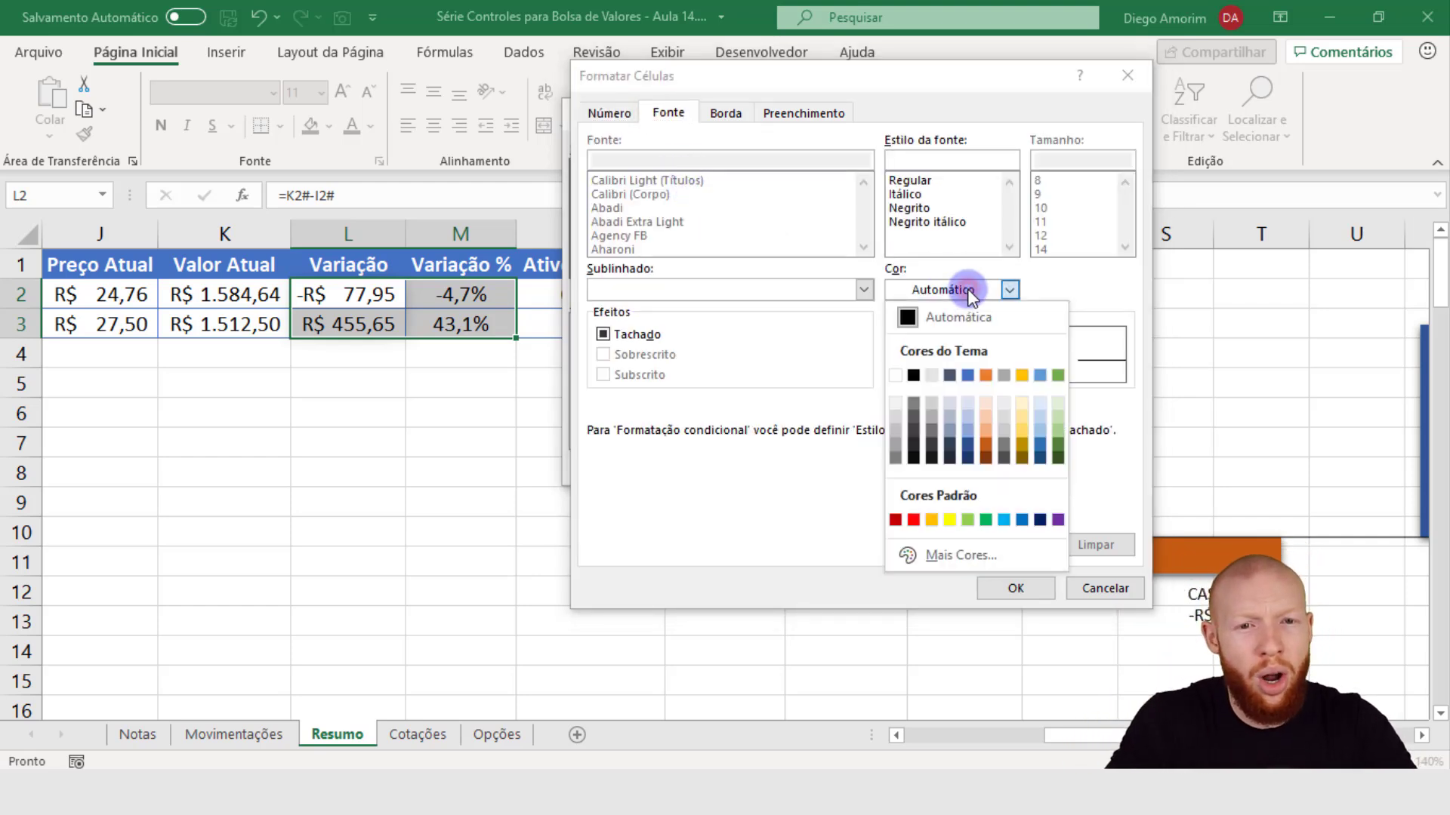
left_click(986, 457)
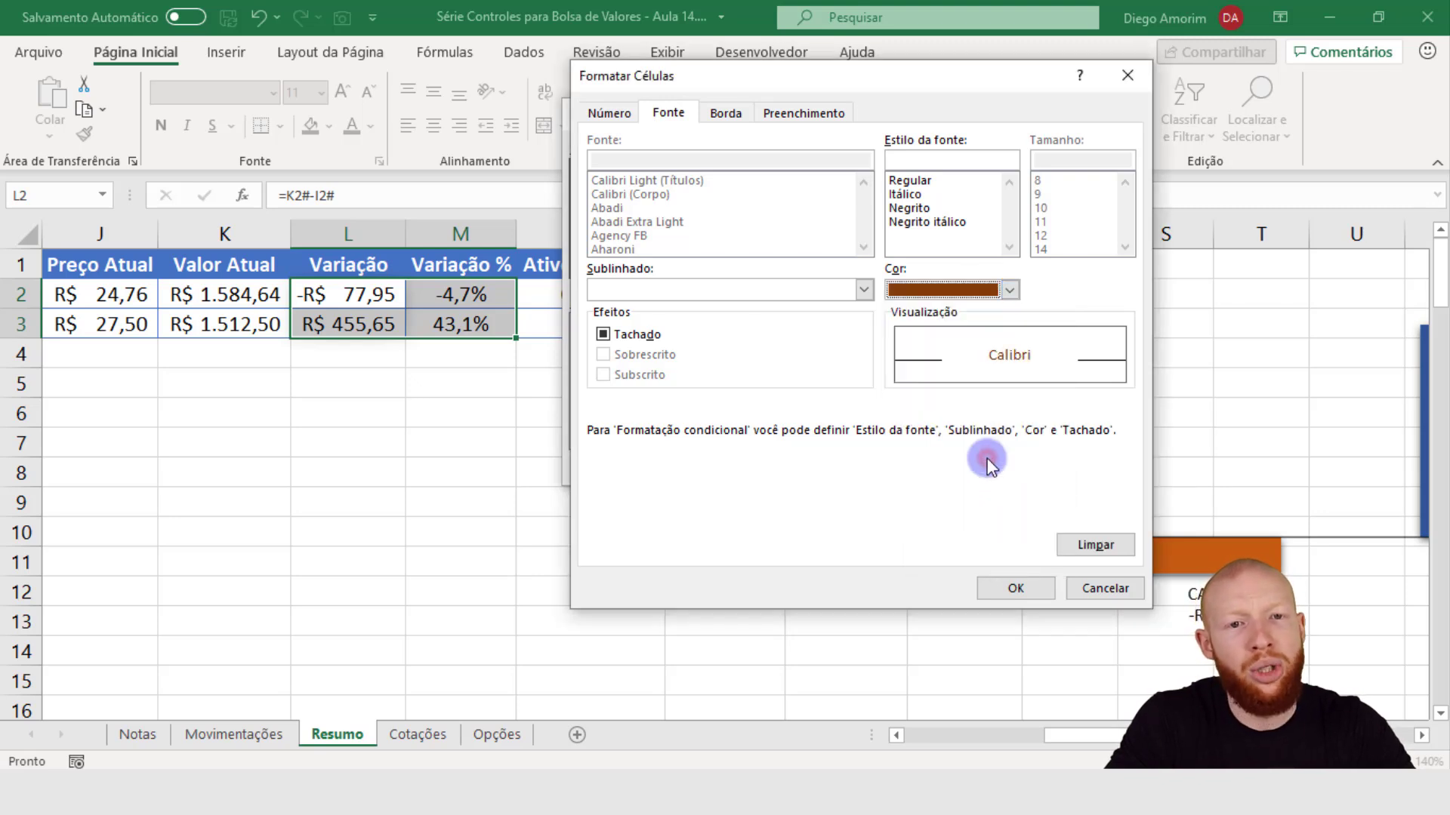
Give the negative-value rule the second-lightest orange theme fill and apply the rule to L2:M3
left_click(785, 112)
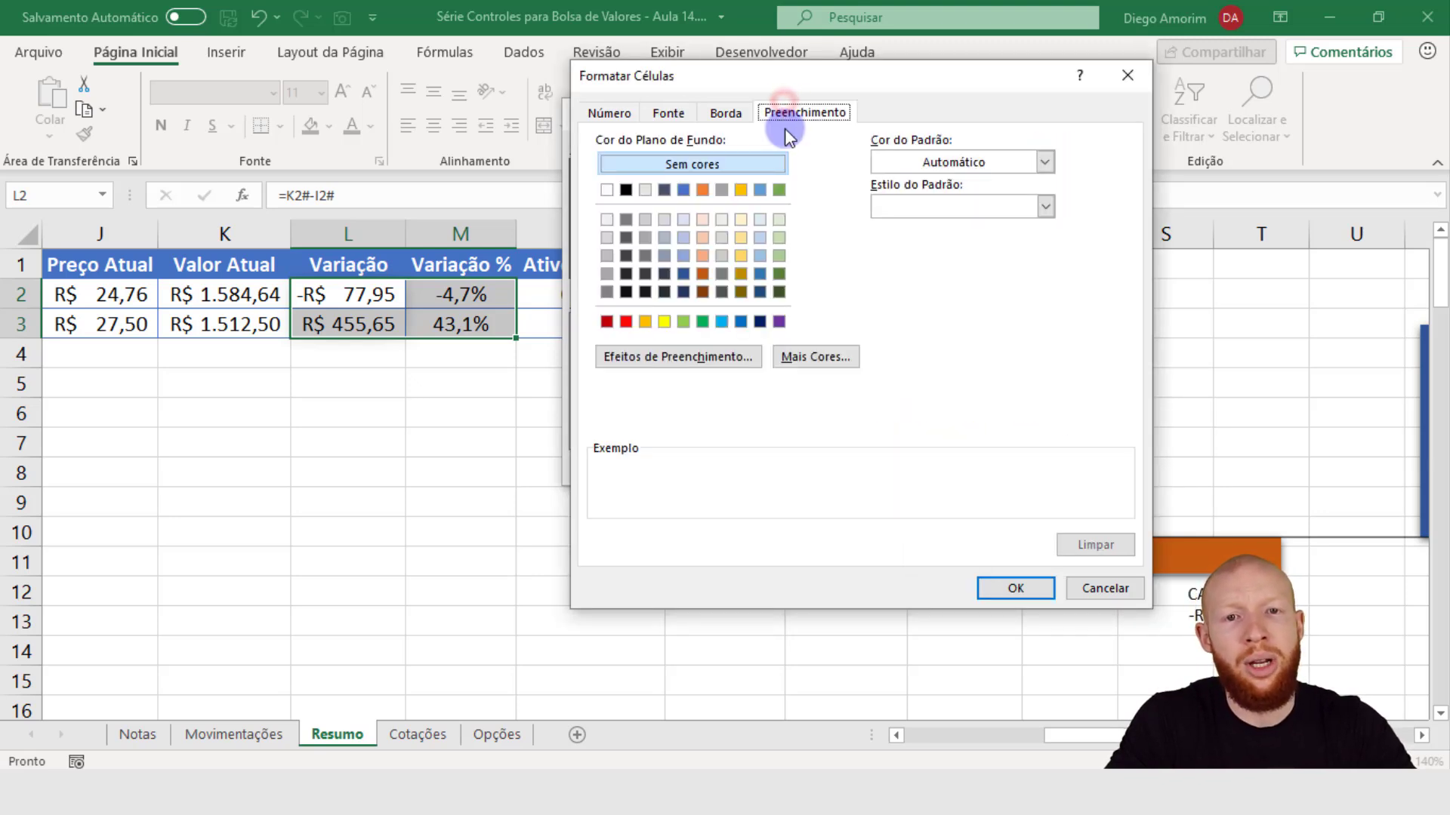
left_click(704, 220)
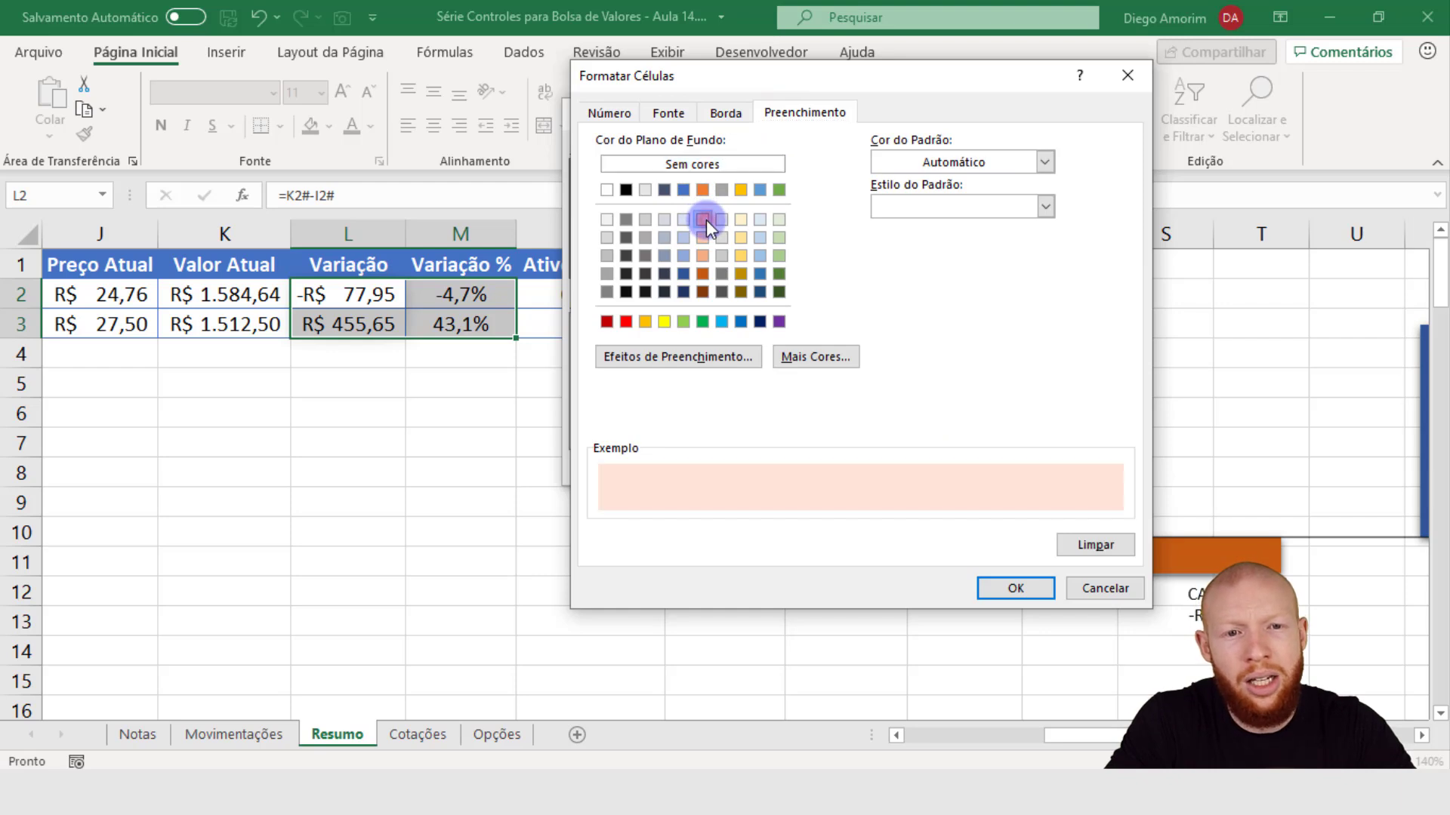
left_click(704, 237)
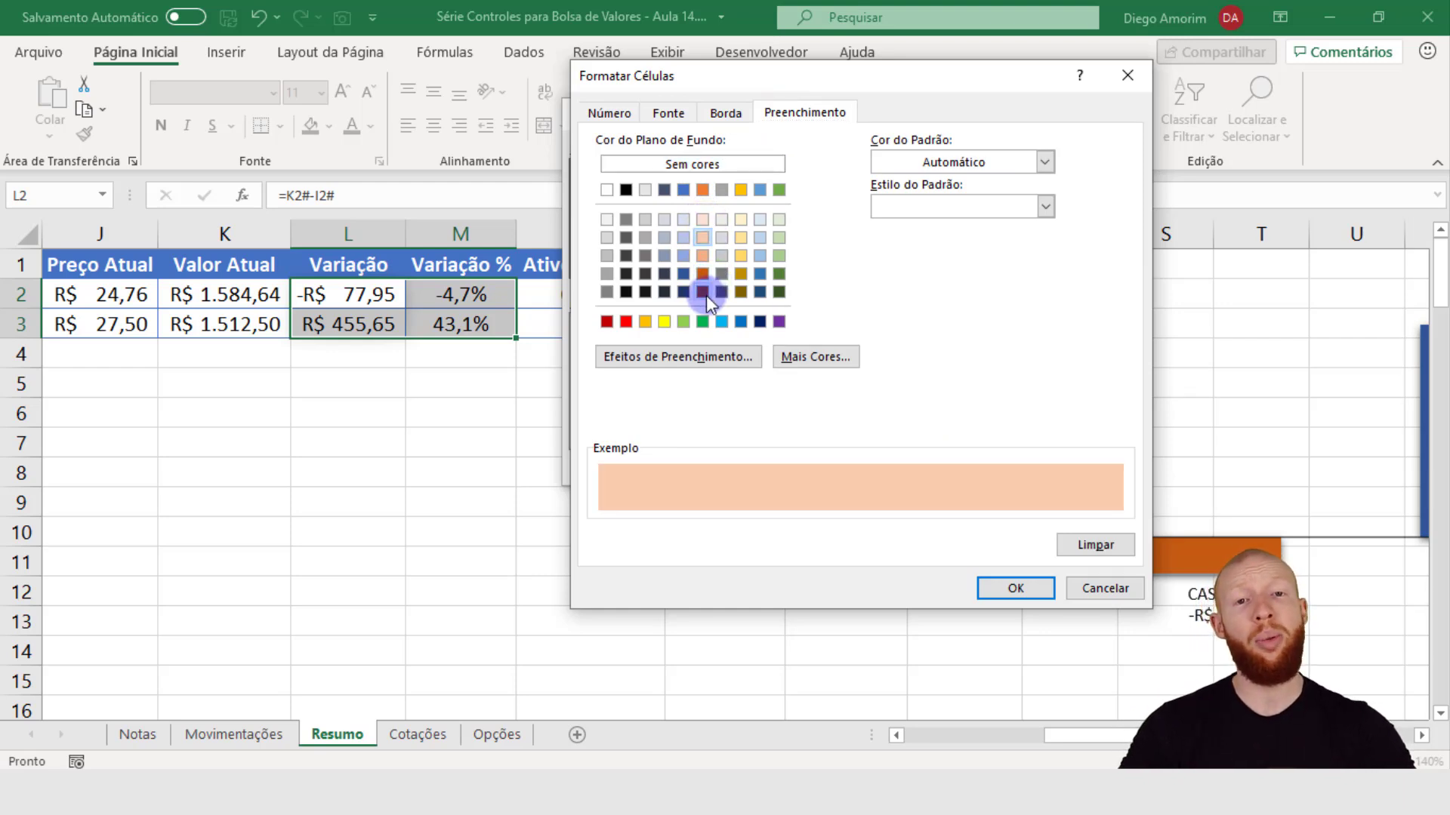
left_click(1015, 588)
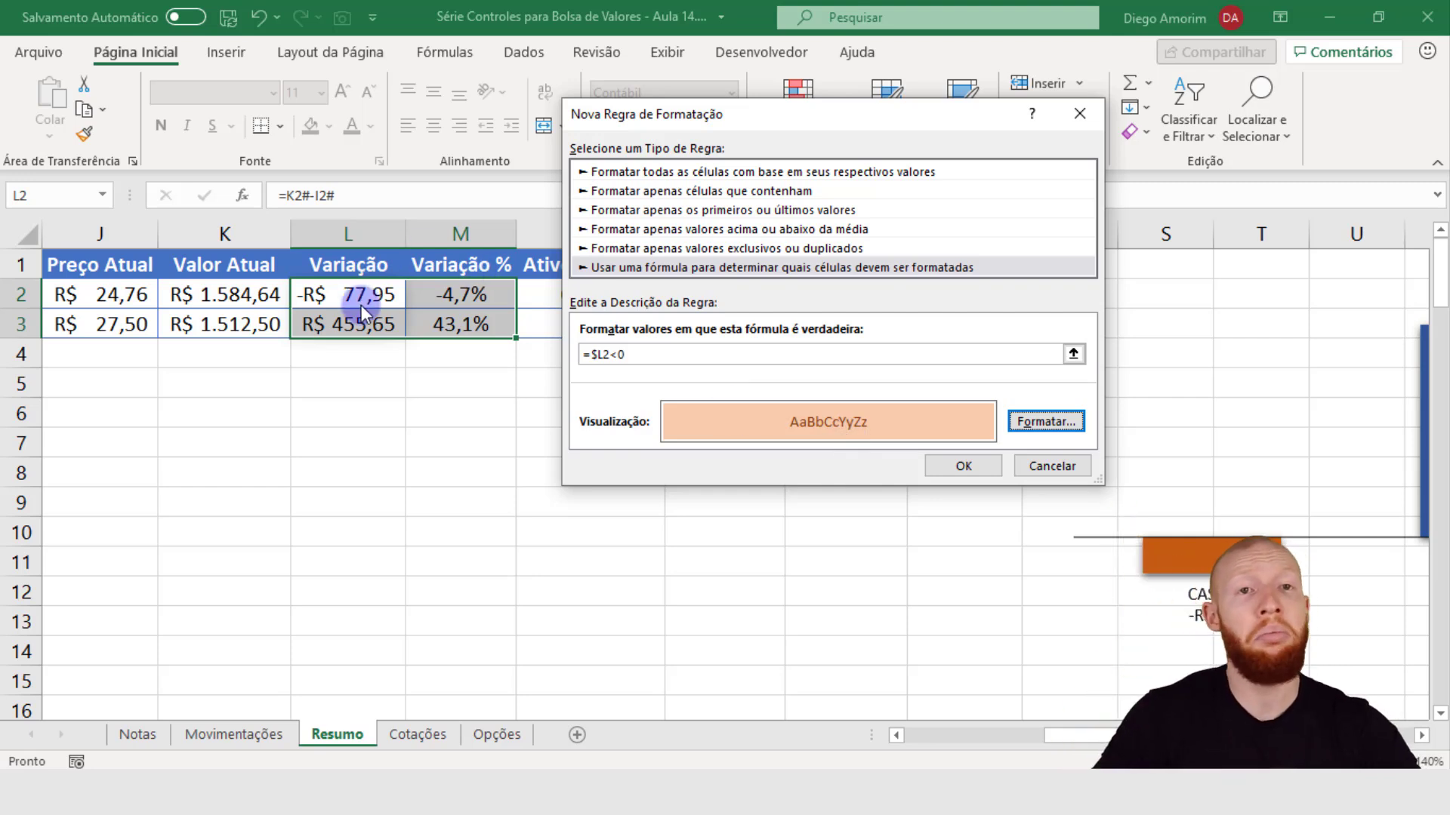
left_click(981, 469)
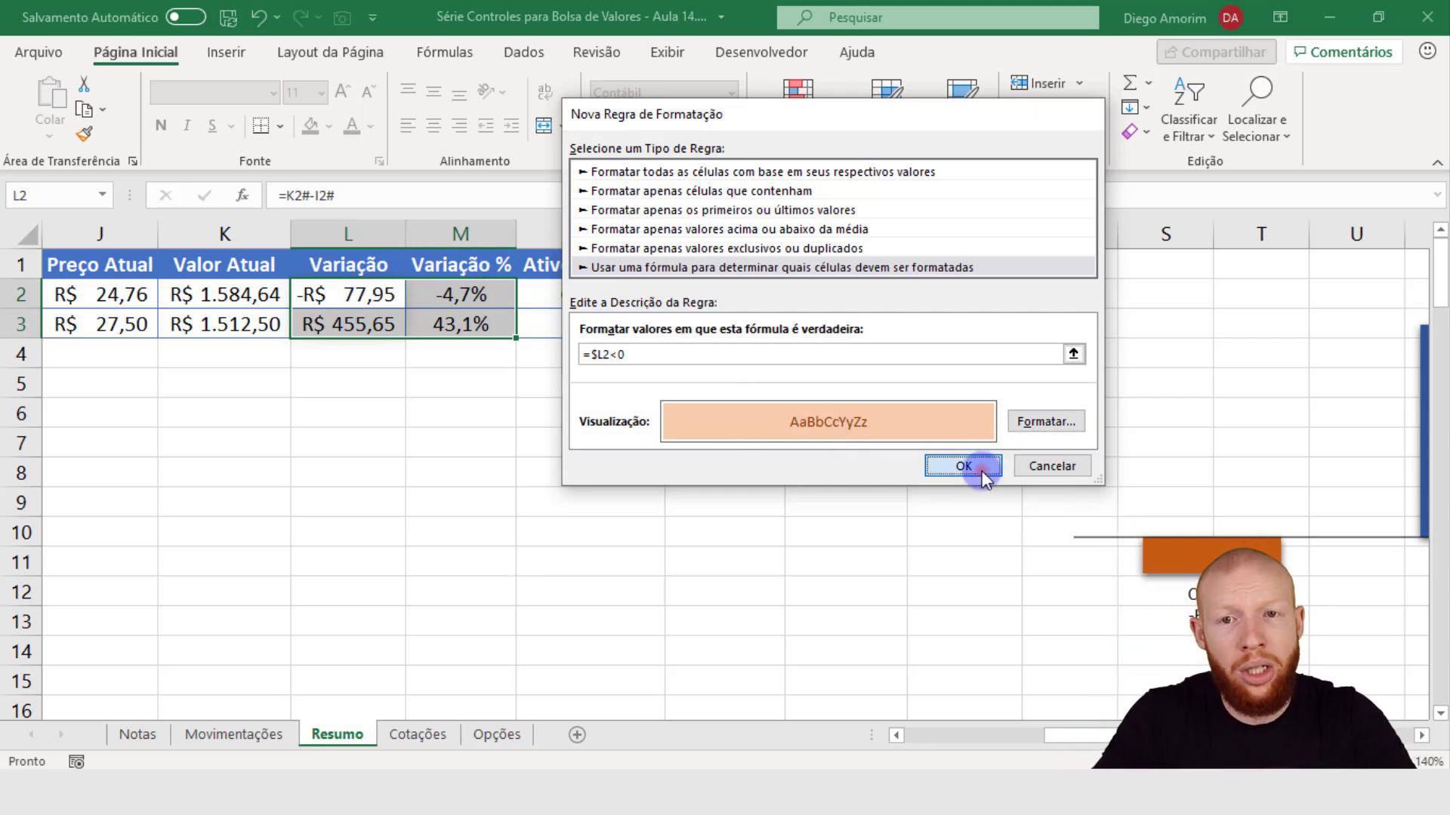
left_click(419, 383)
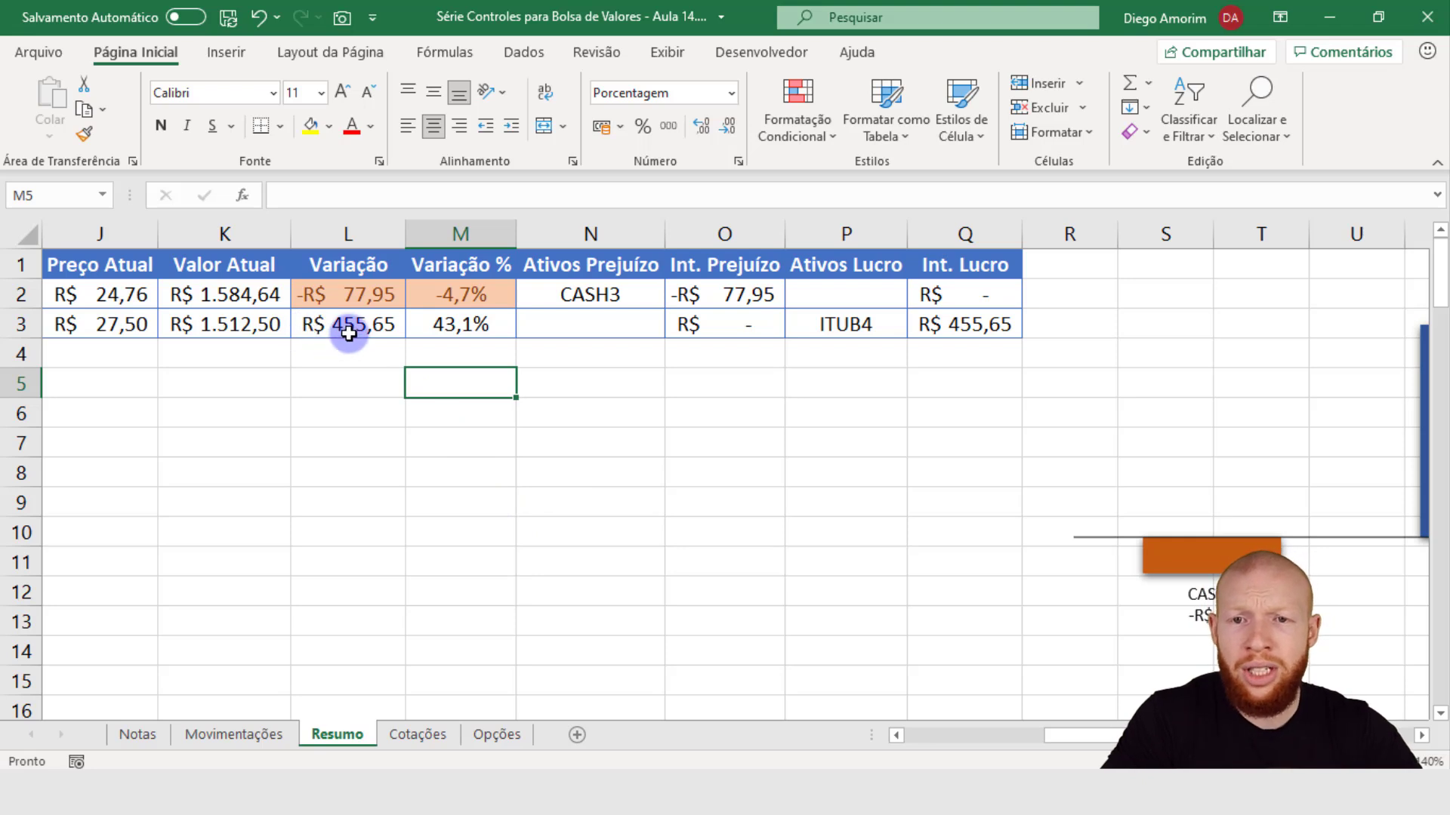
Start a second formula-based conditional formatting rule for the same Variação and Variação % cells, L2:M3
left_click_drag(355, 299, 443, 317)
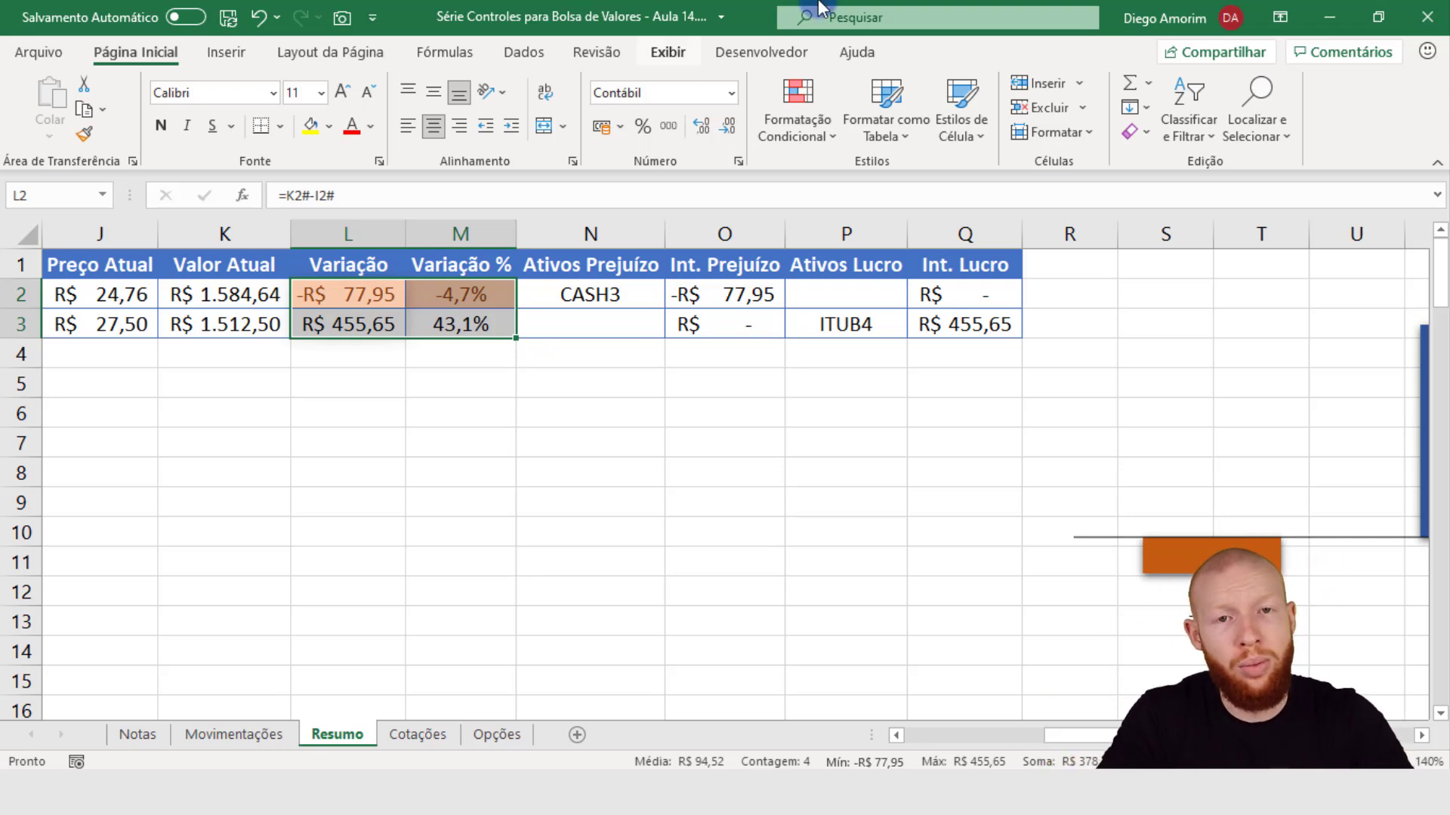
left_click(805, 136)
left_click(835, 426)
left_click(689, 246)
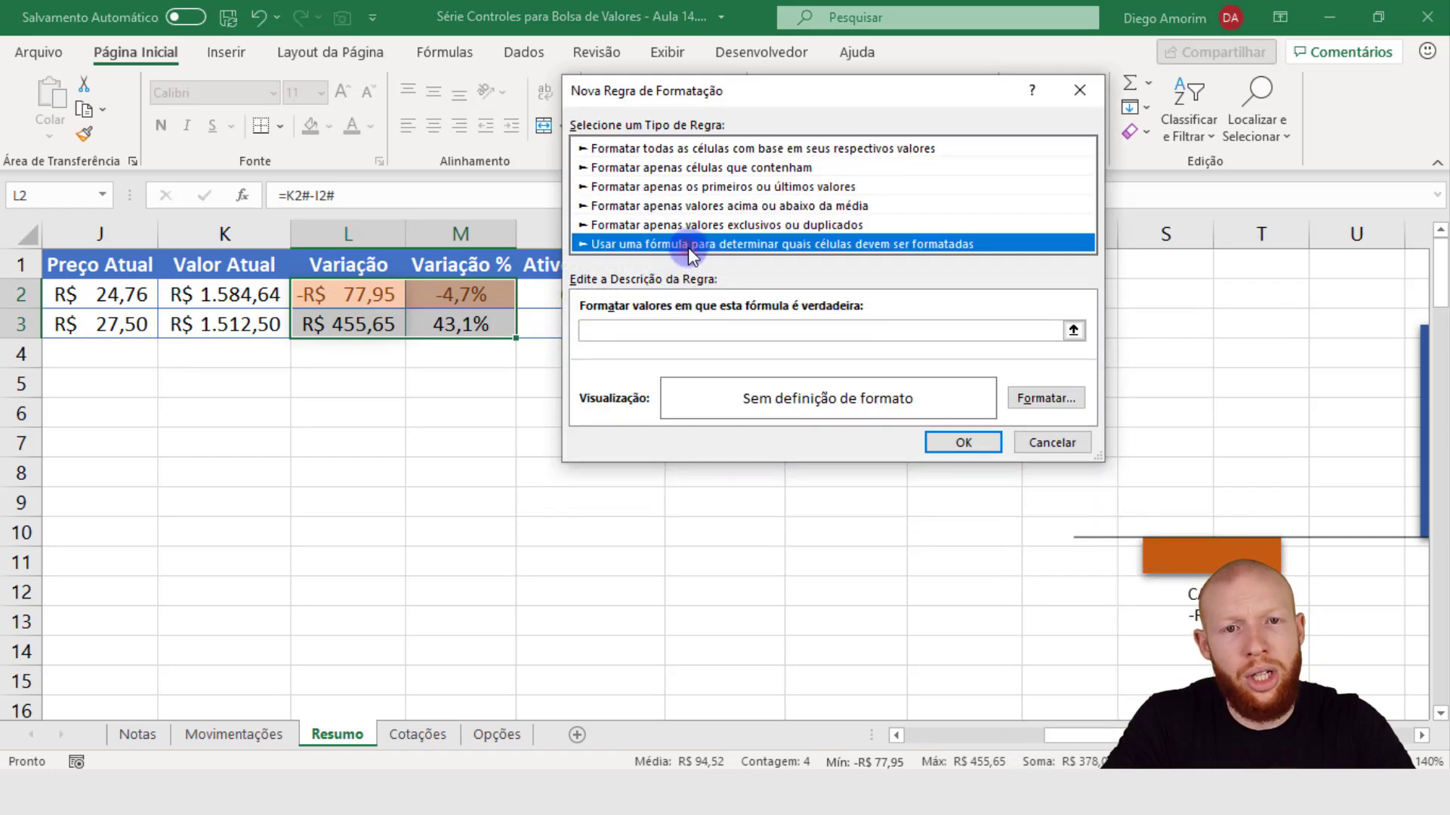
Enter =$L2>=0 as the new rule's formula, keeping only the column reference absolute
left_click(641, 329)
type("=")
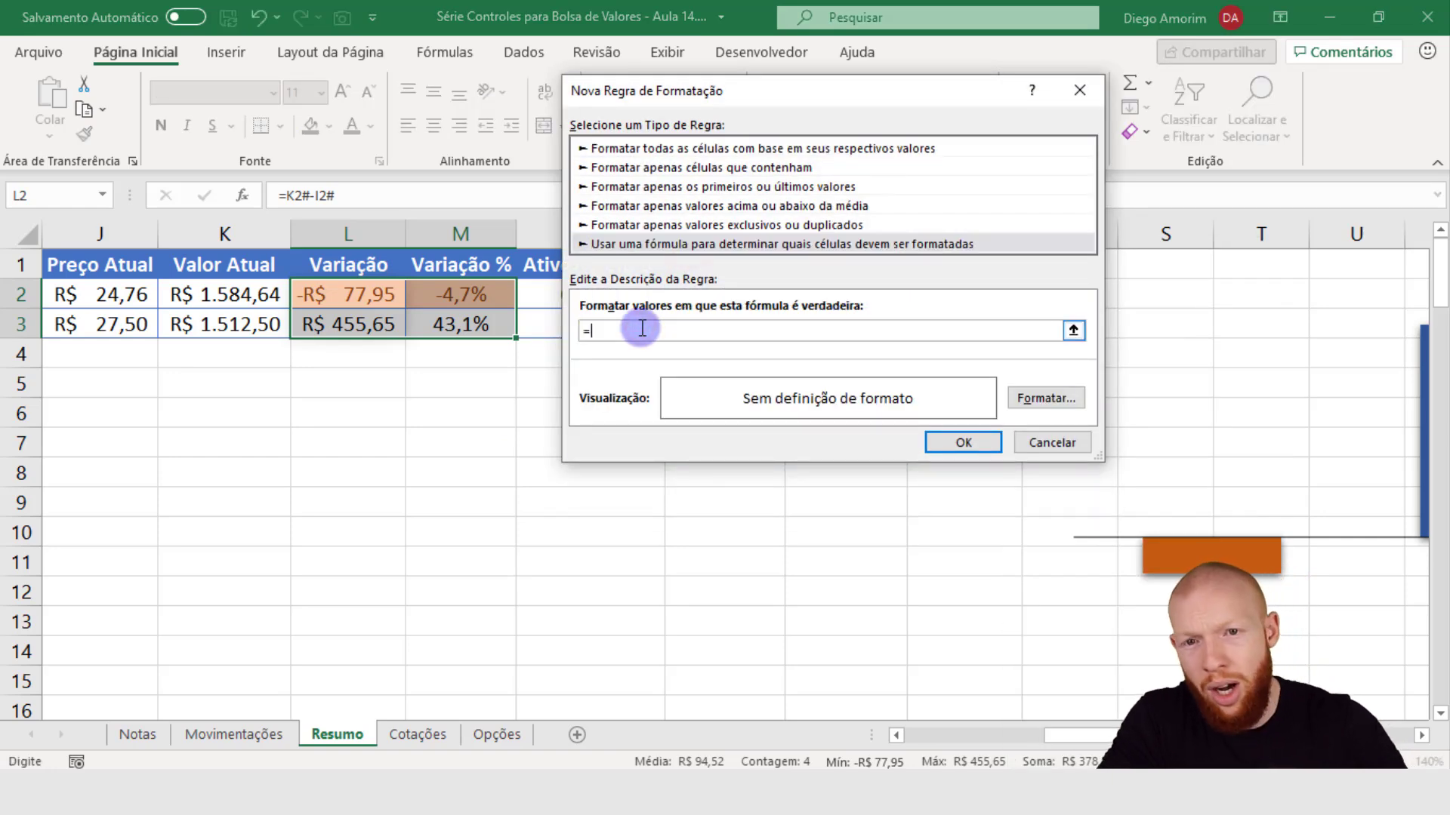
left_click(370, 295)
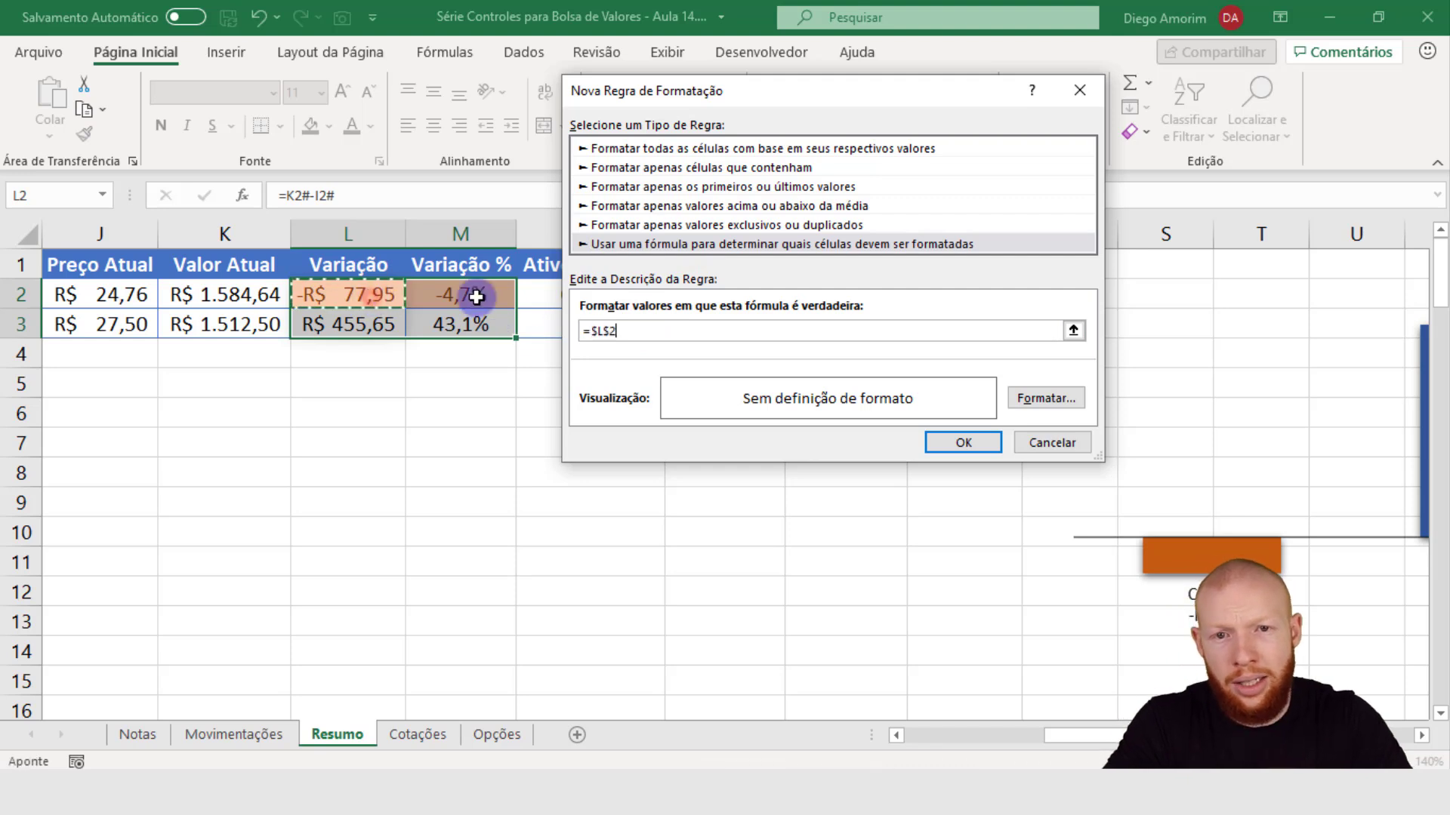
left_click(608, 332)
key("BackSpace")
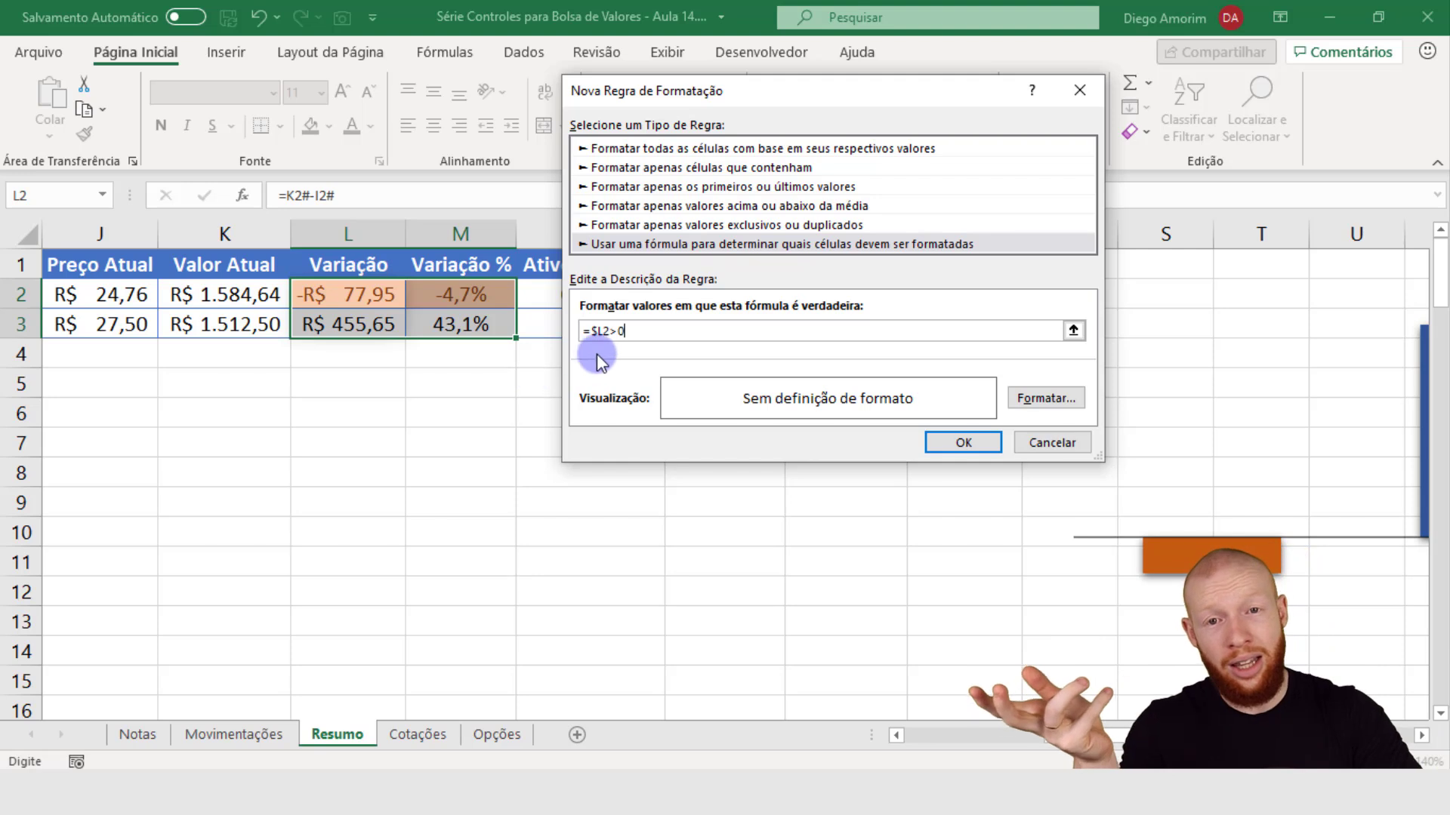
type("=")
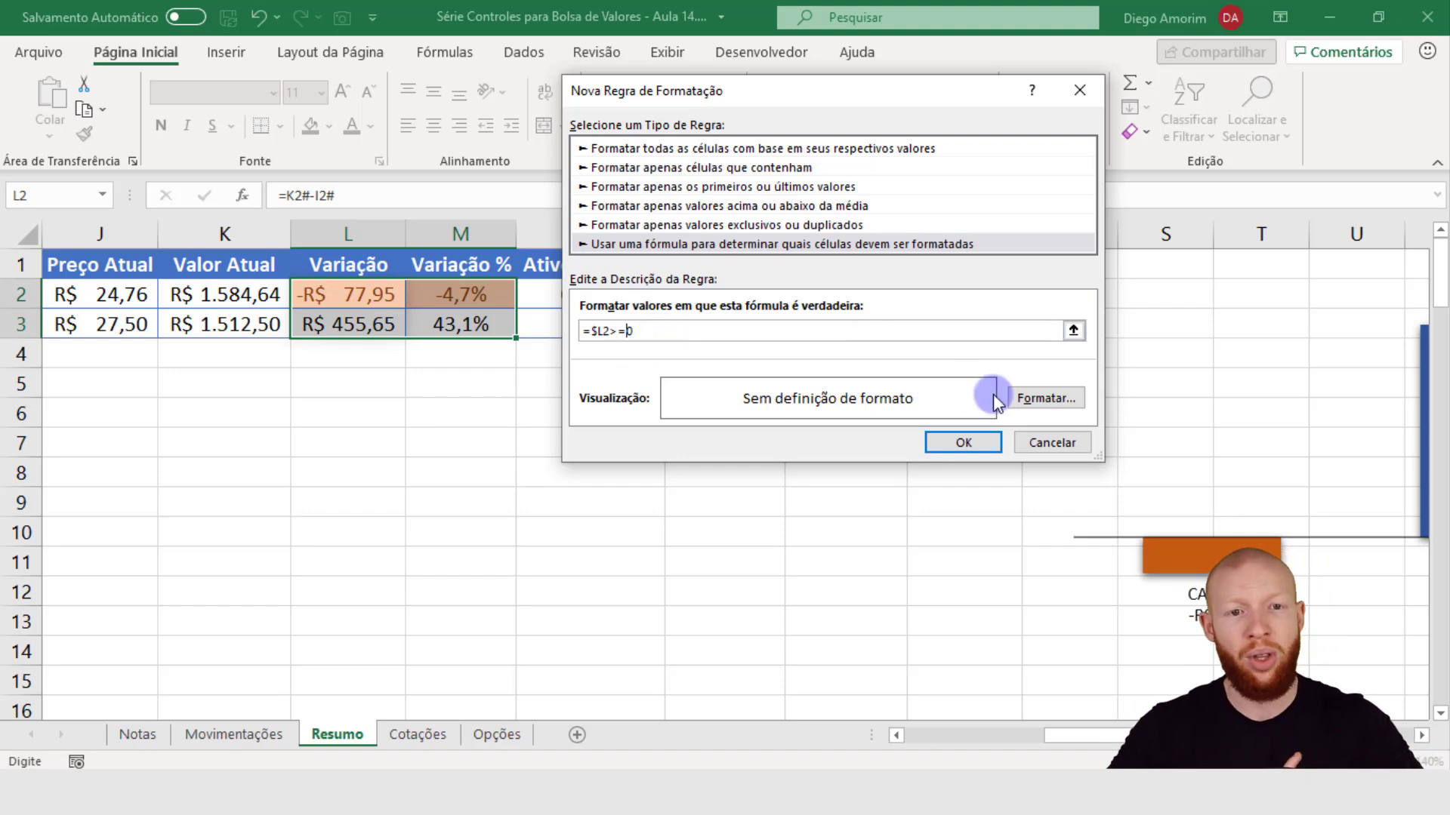
Give the =$L2>=0 rule the second-lightest blue theme fill and the darkest blue font colour, and apply it to L2:M3
left_click(1011, 396)
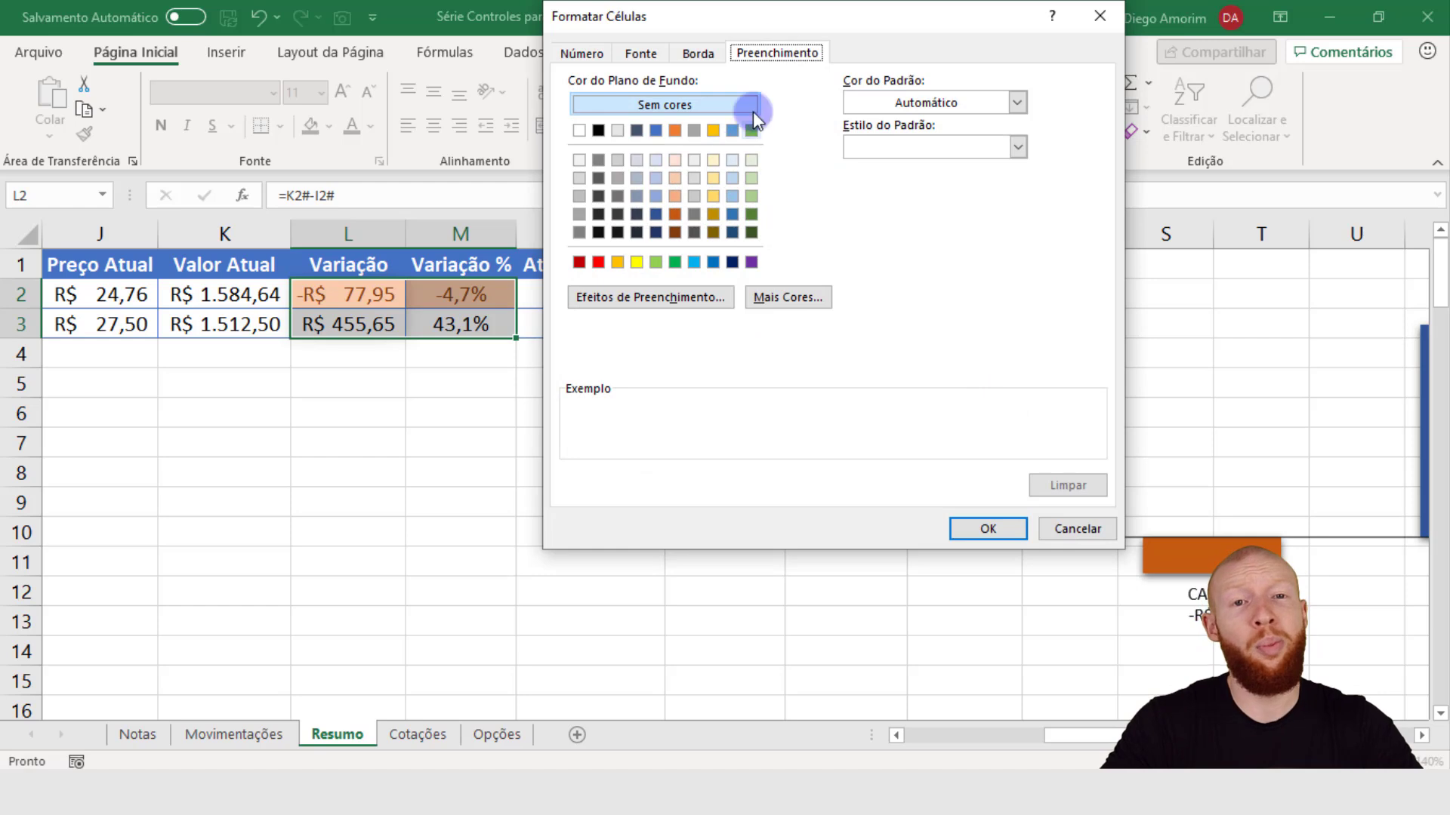
left_click(657, 178)
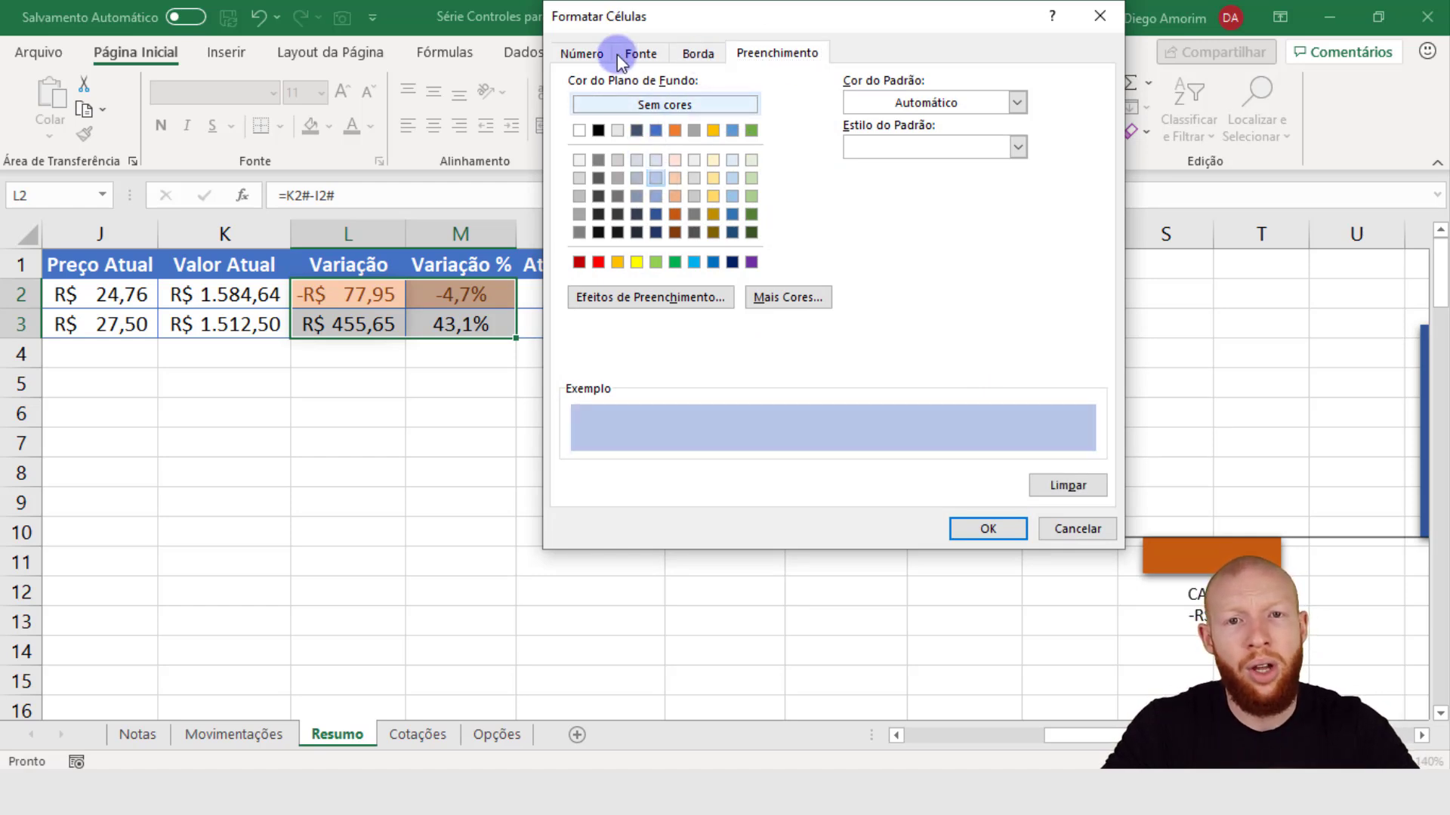
left_click(646, 55)
left_click(912, 229)
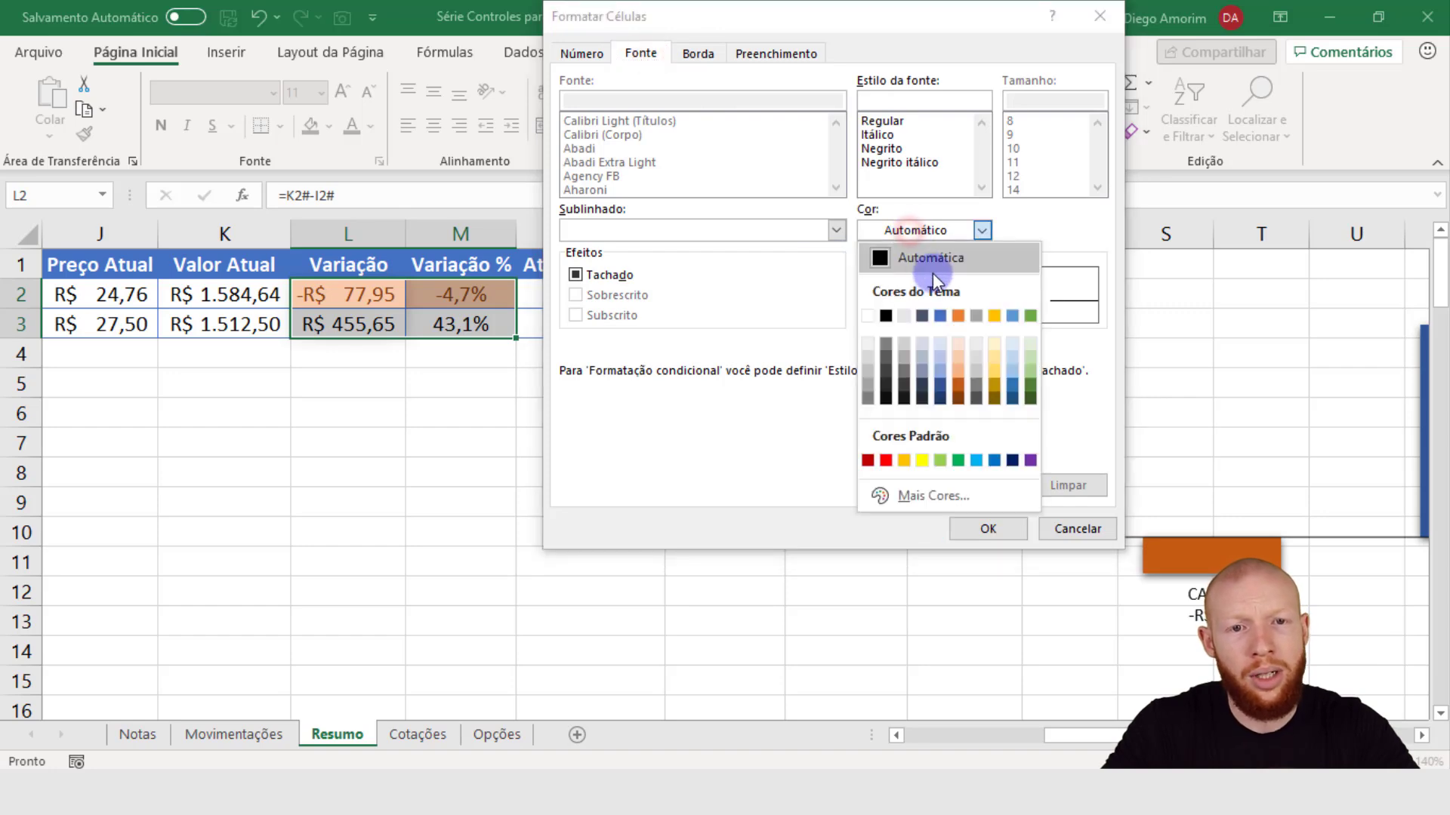
left_click(941, 399)
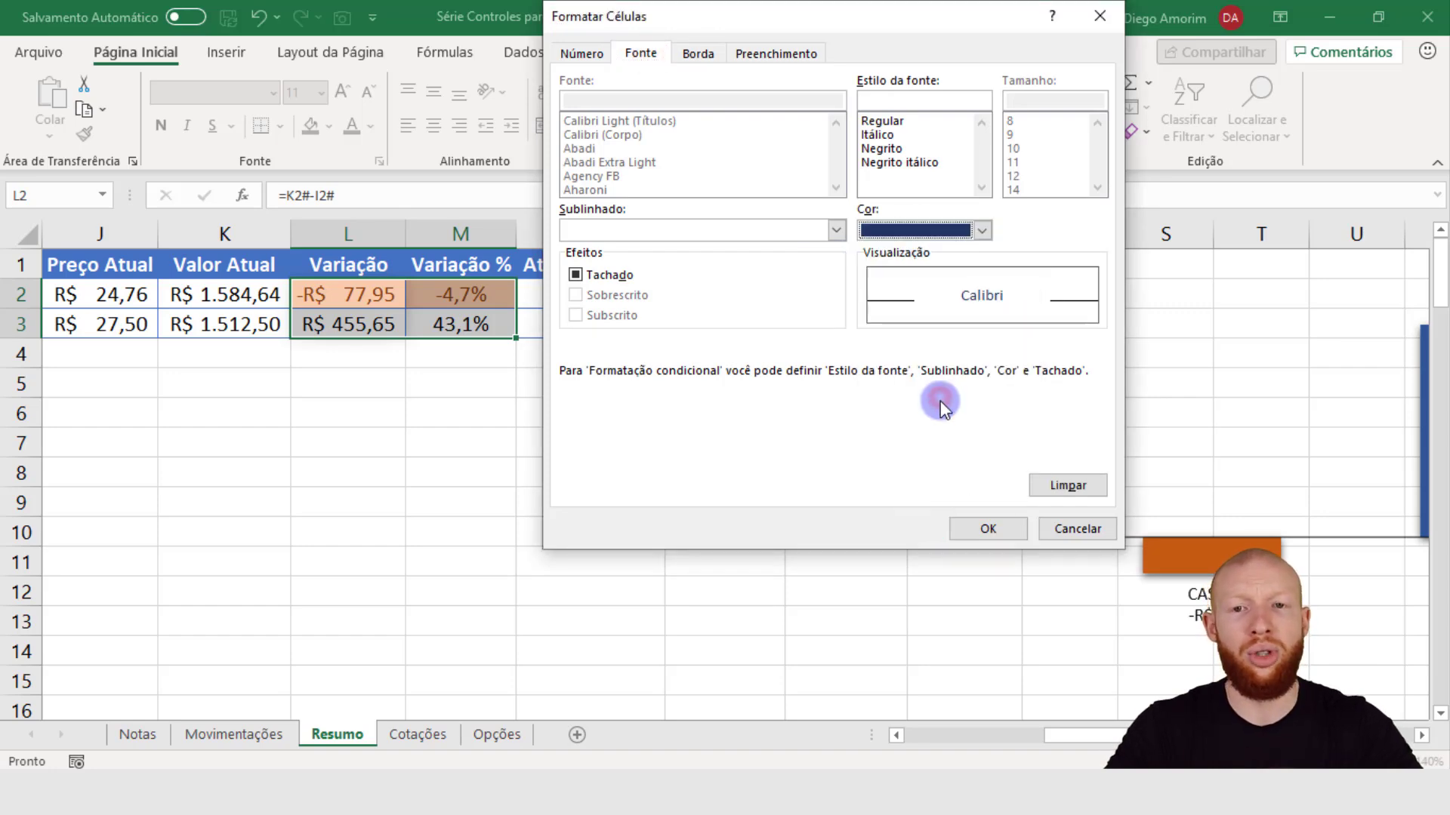
left_click(980, 522)
left_click(977, 437)
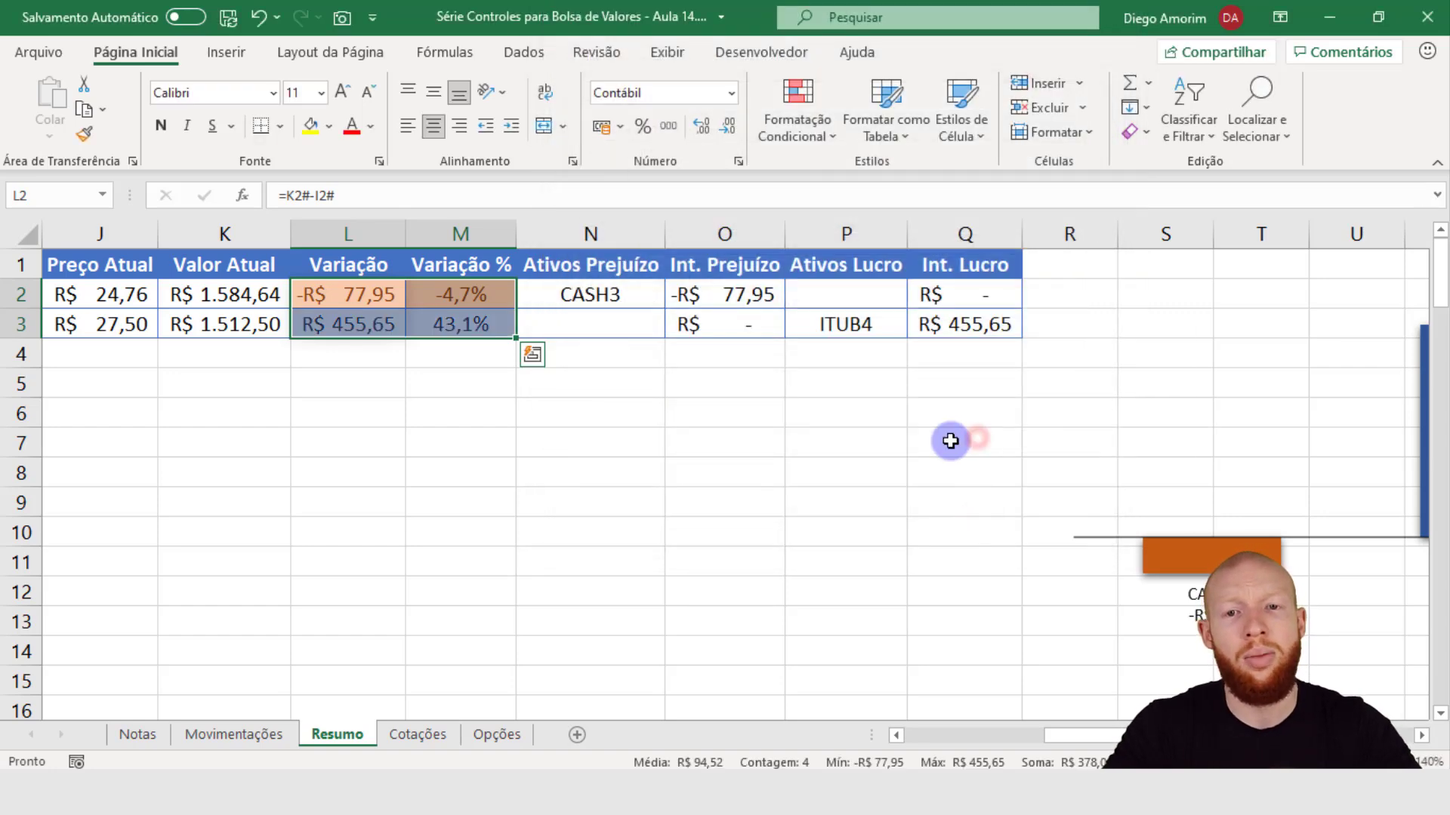
left_click(451, 451)
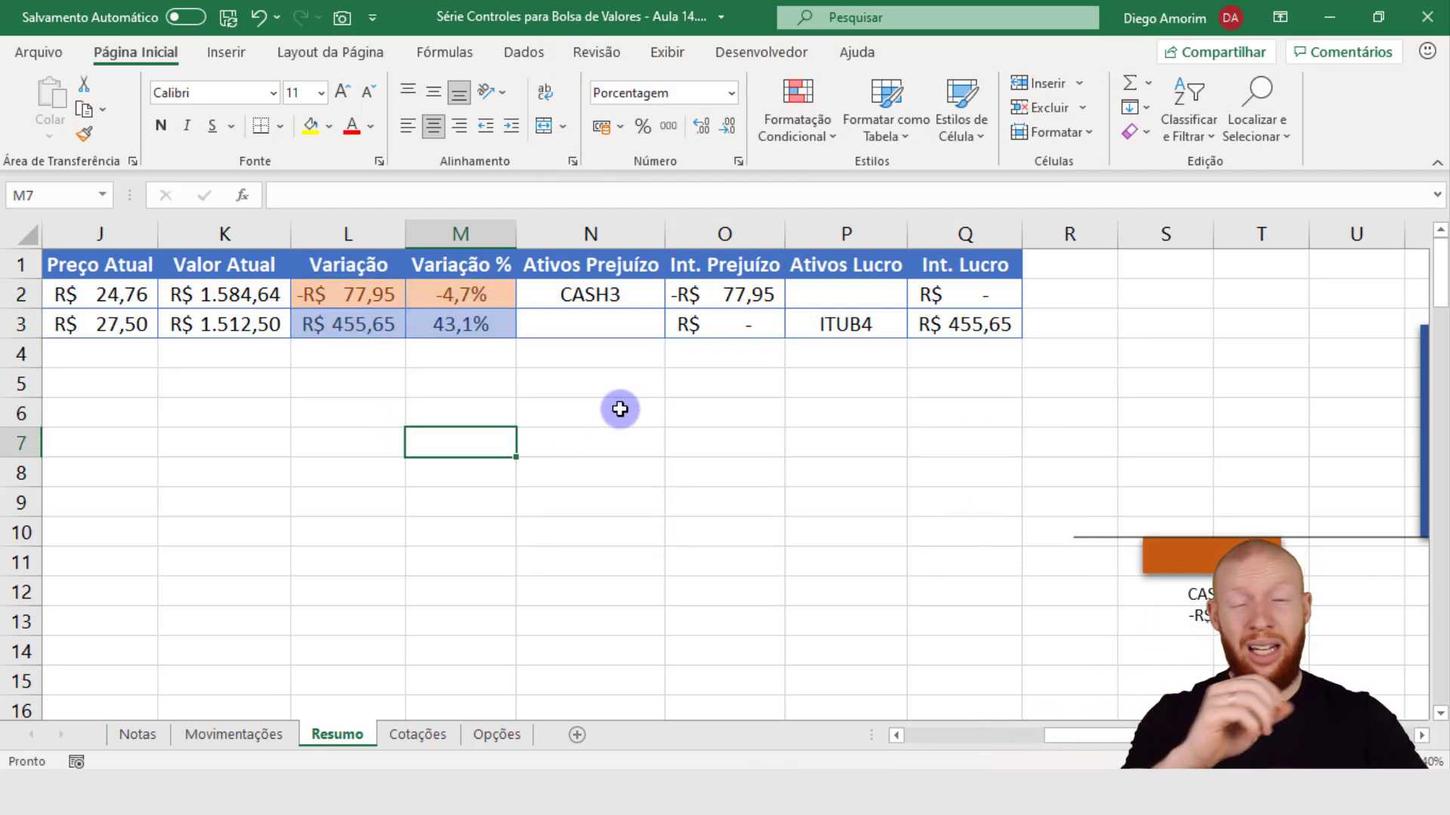
left_click_drag(350, 338, 440, 326)
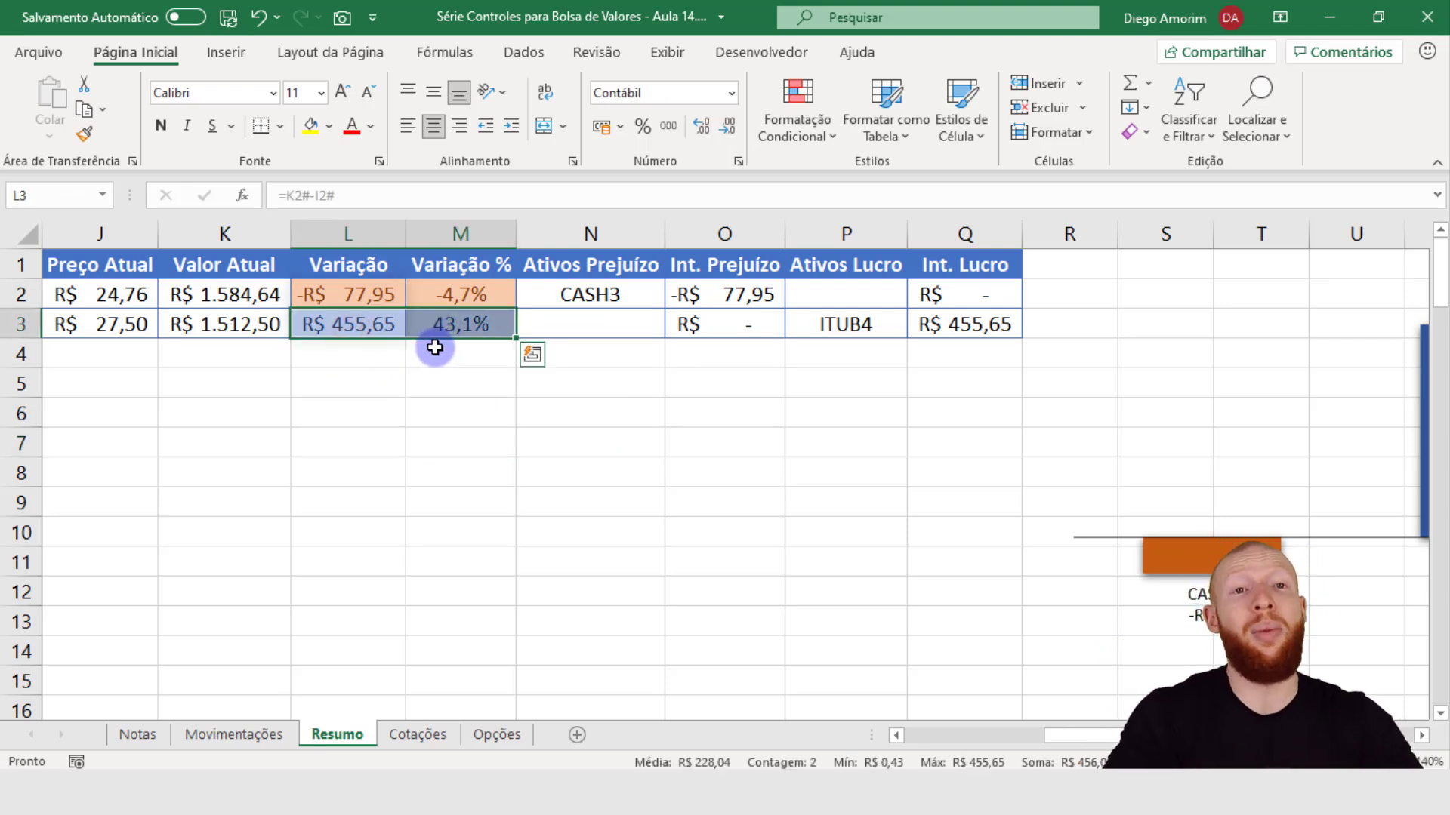
left_click(381, 327)
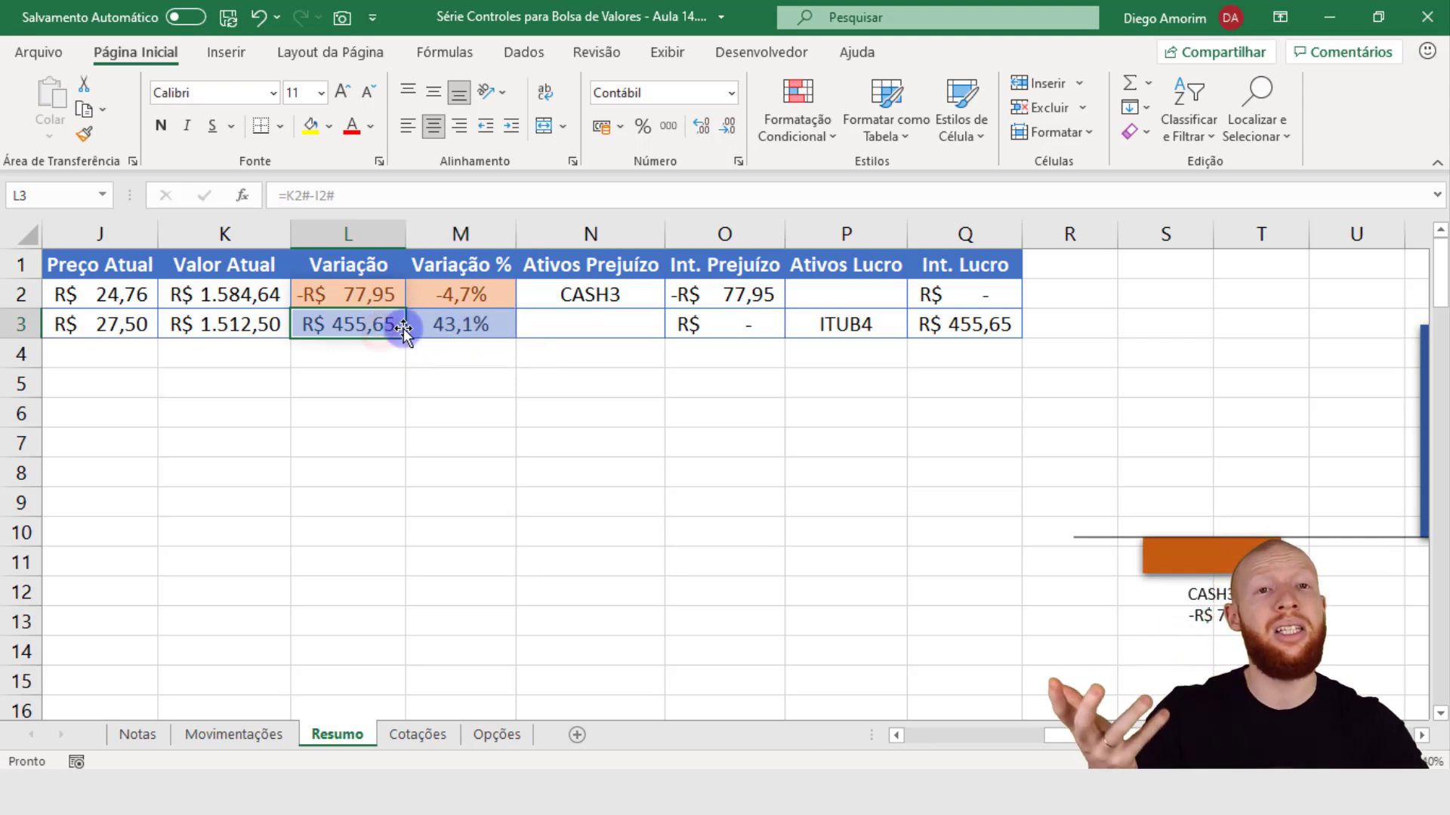
left_click(382, 304)
Open the conditional formatting rules manager, show the rules for the whole worksheet and go through them
left_click(369, 327)
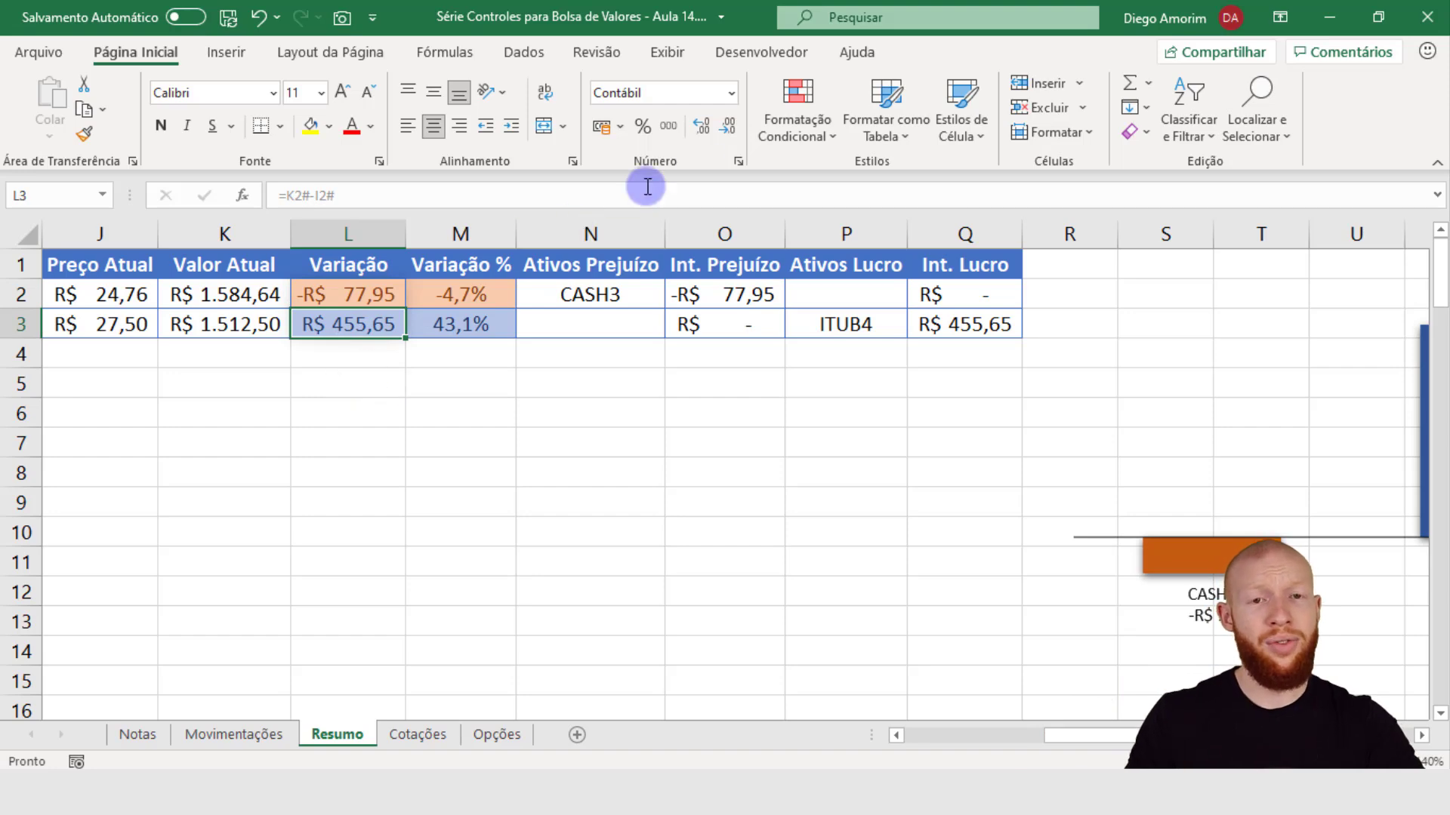
left_click(789, 139)
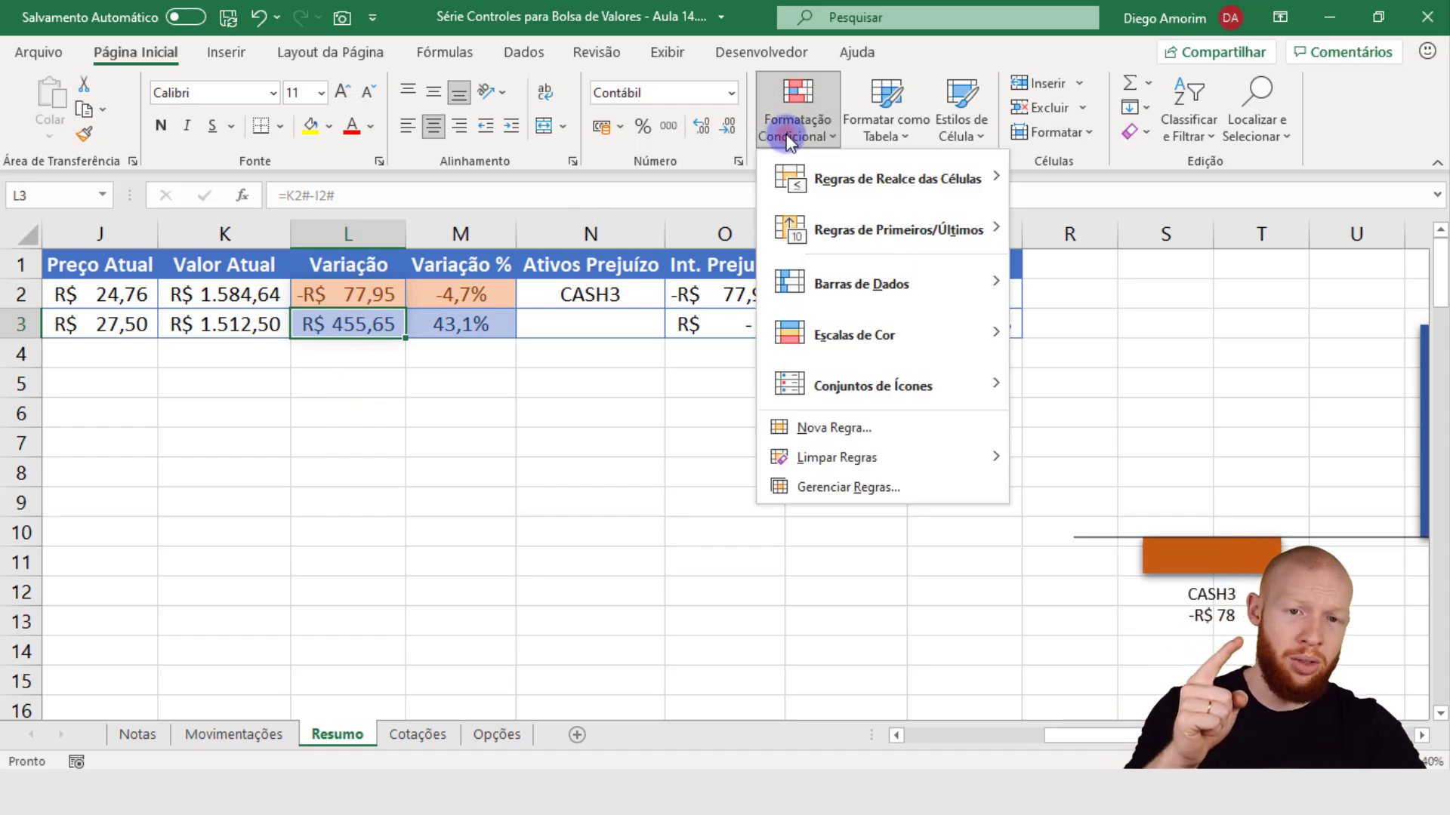
left_click(909, 489)
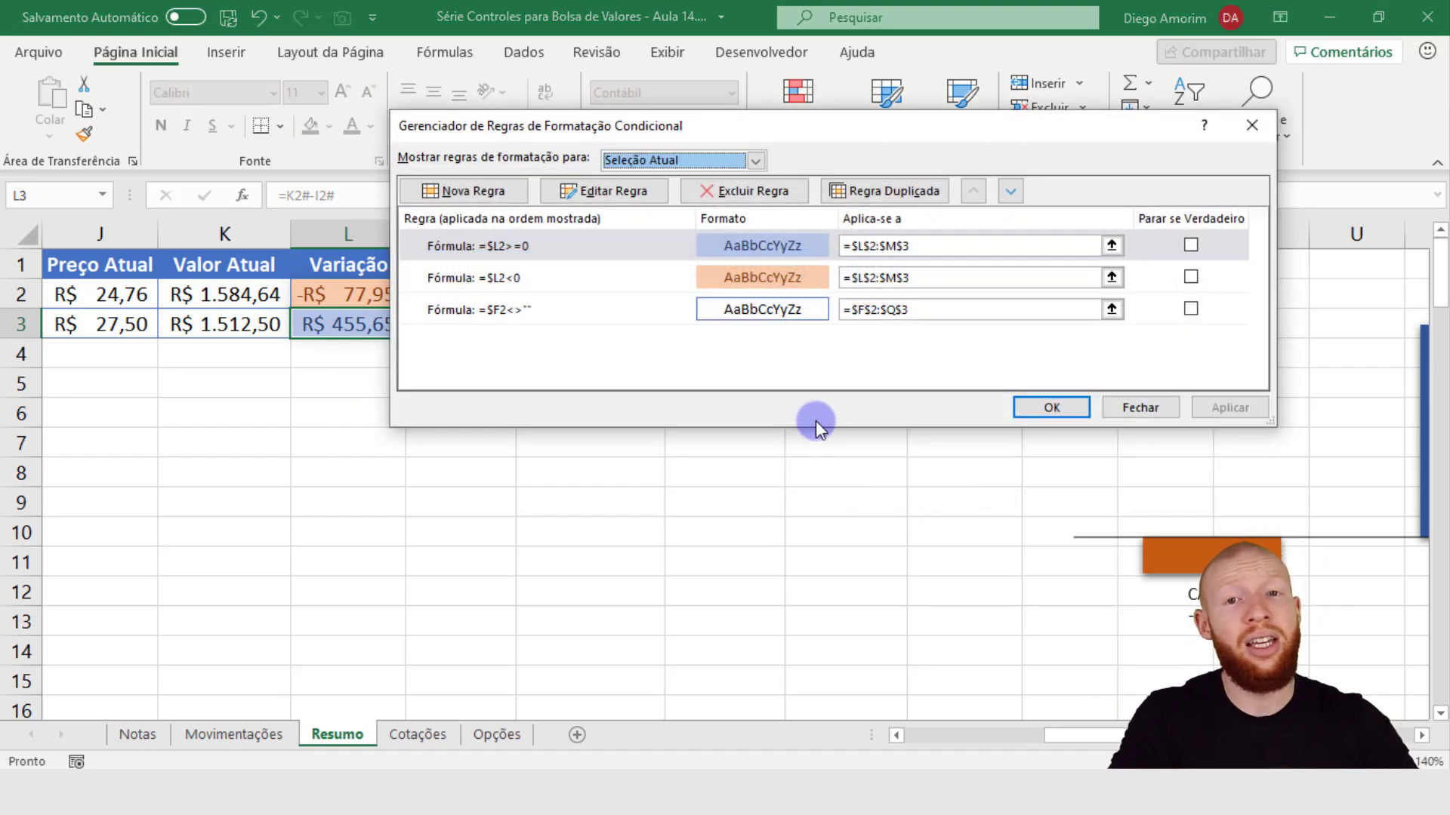
left_click(692, 161)
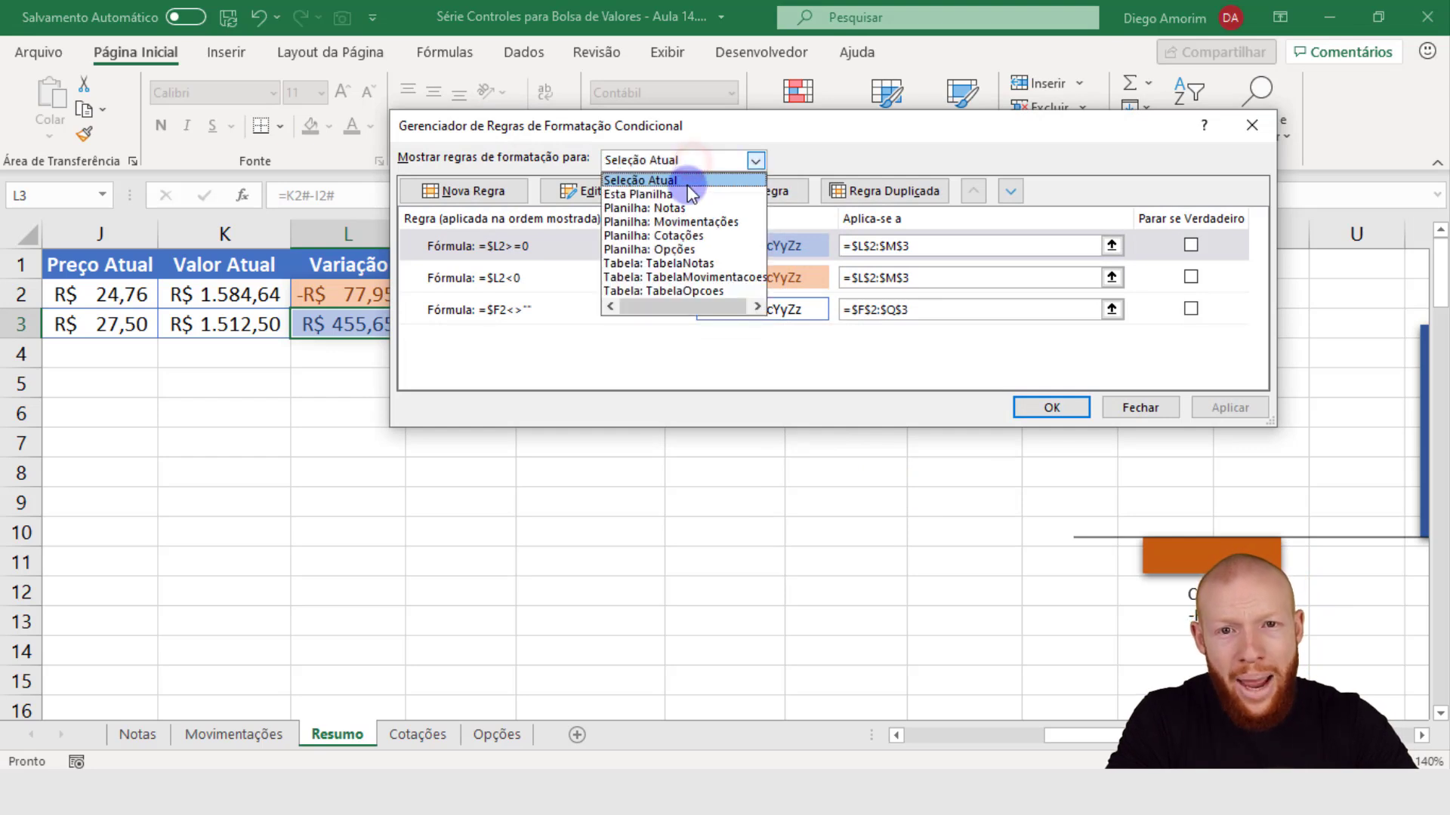
left_click(687, 194)
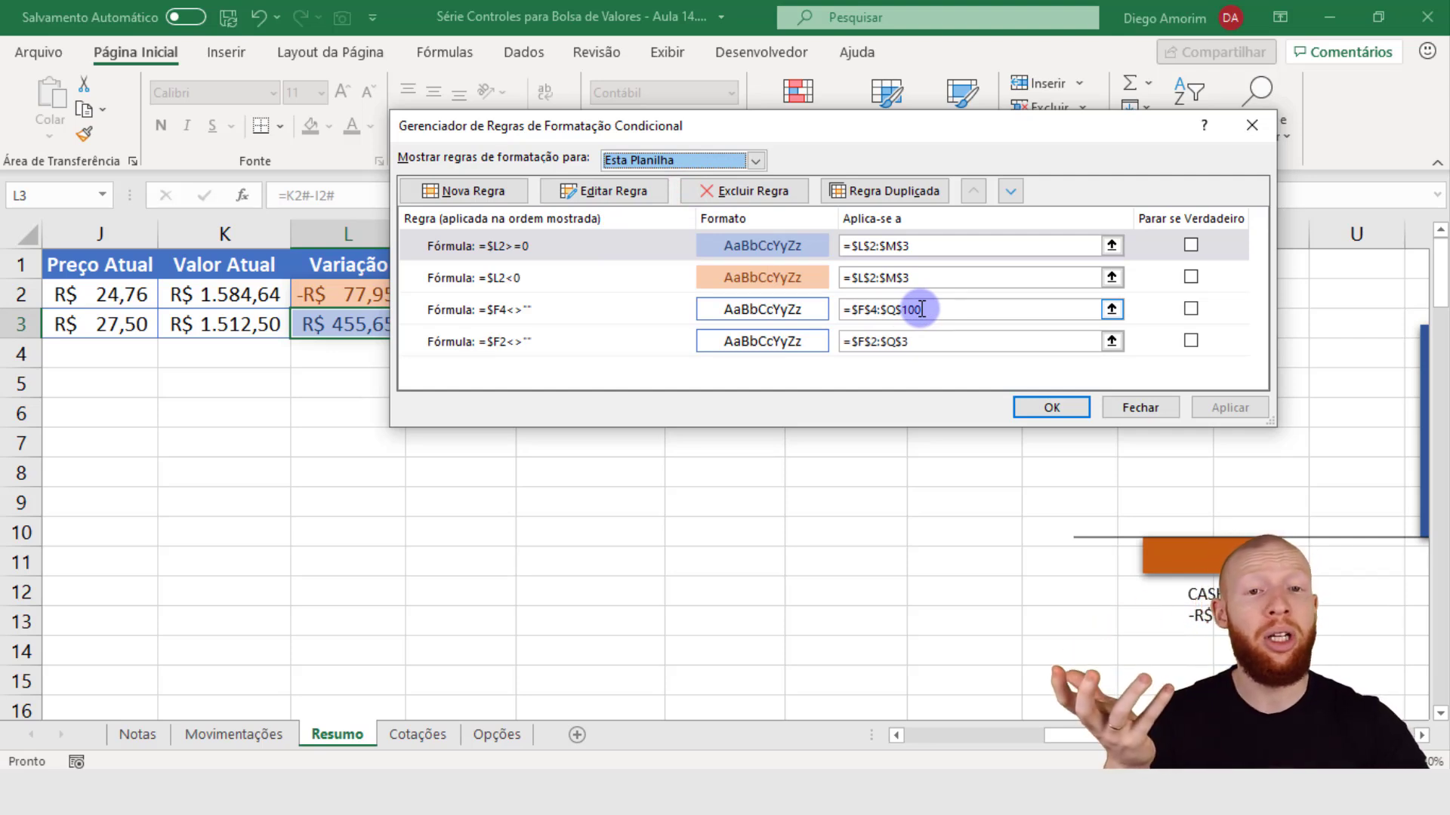
left_click(664, 306)
left_click(667, 352)
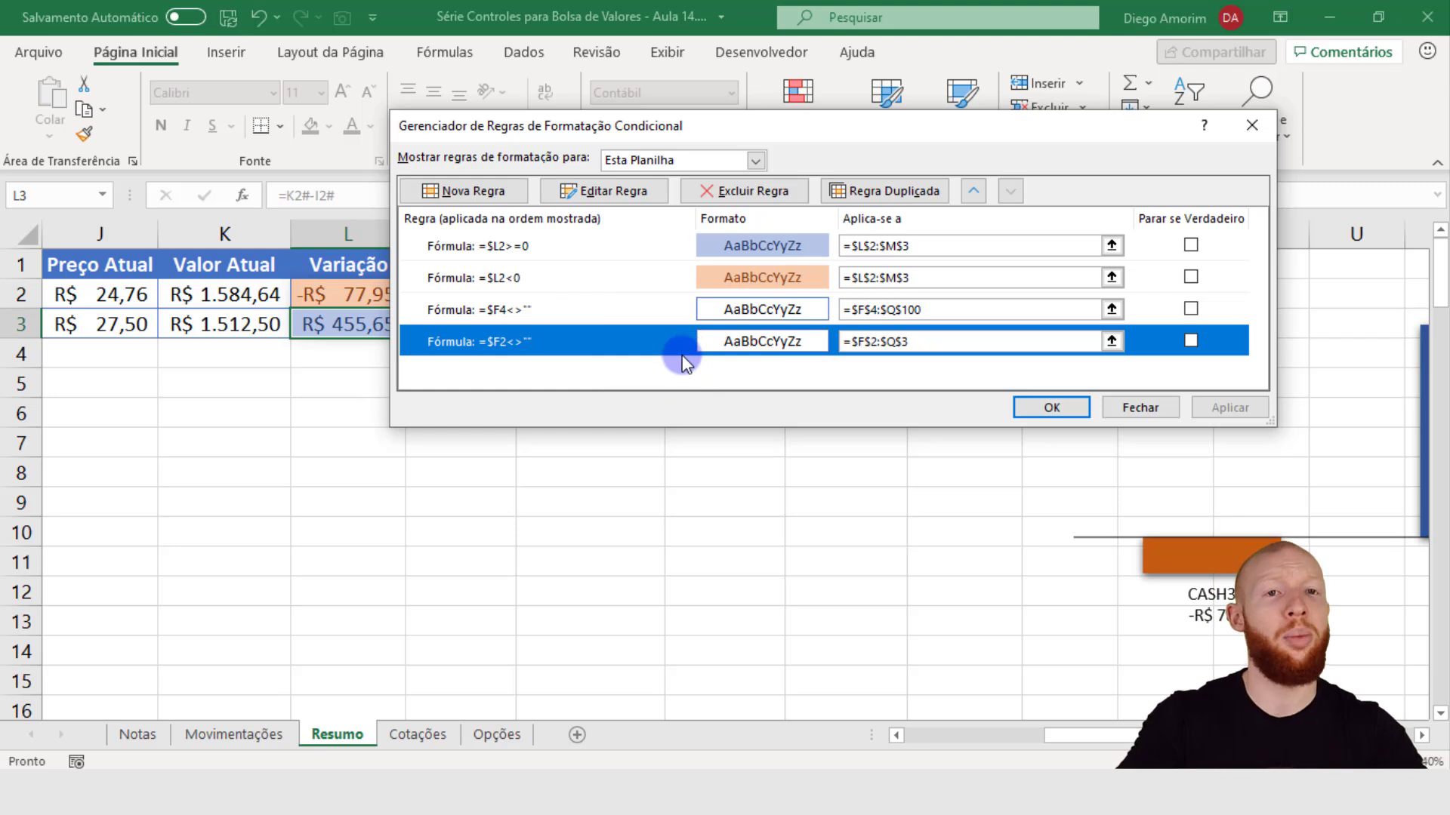
left_click(696, 281)
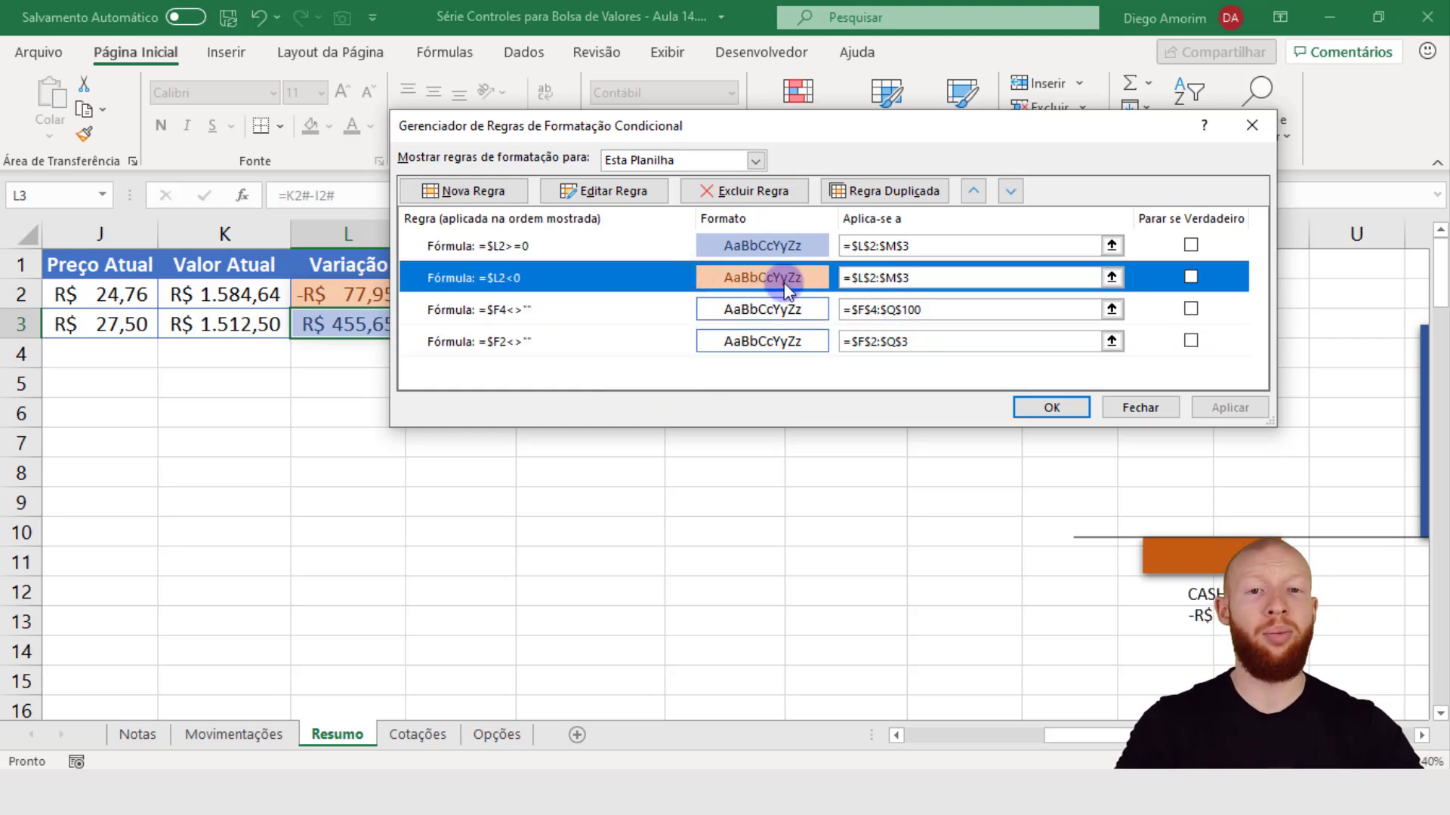
Extend the range of the =$L2>=0 rule to =$L$2:$M$100
left_click(658, 246)
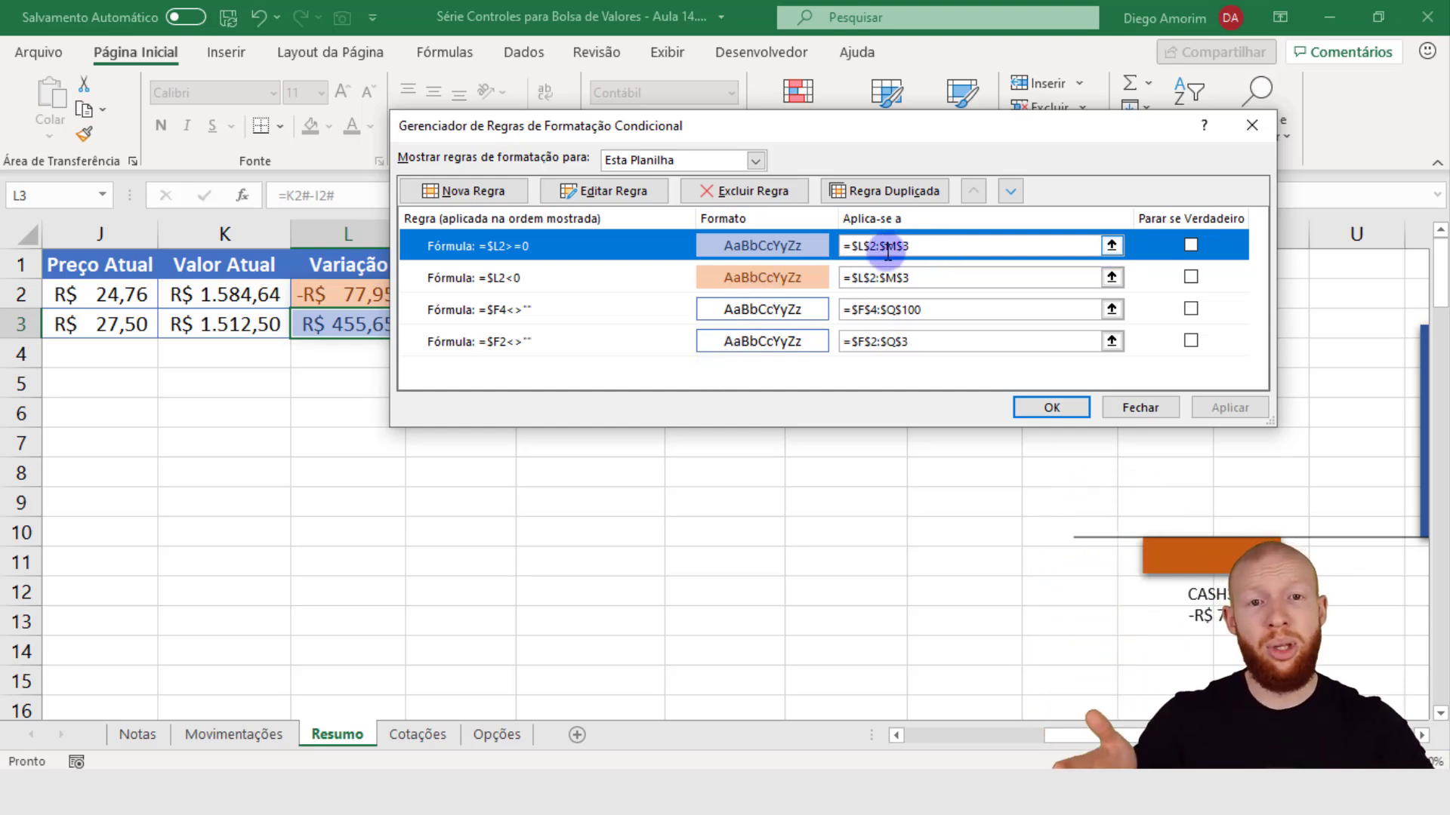
left_click(924, 248)
key("BackSpace")
type("100")
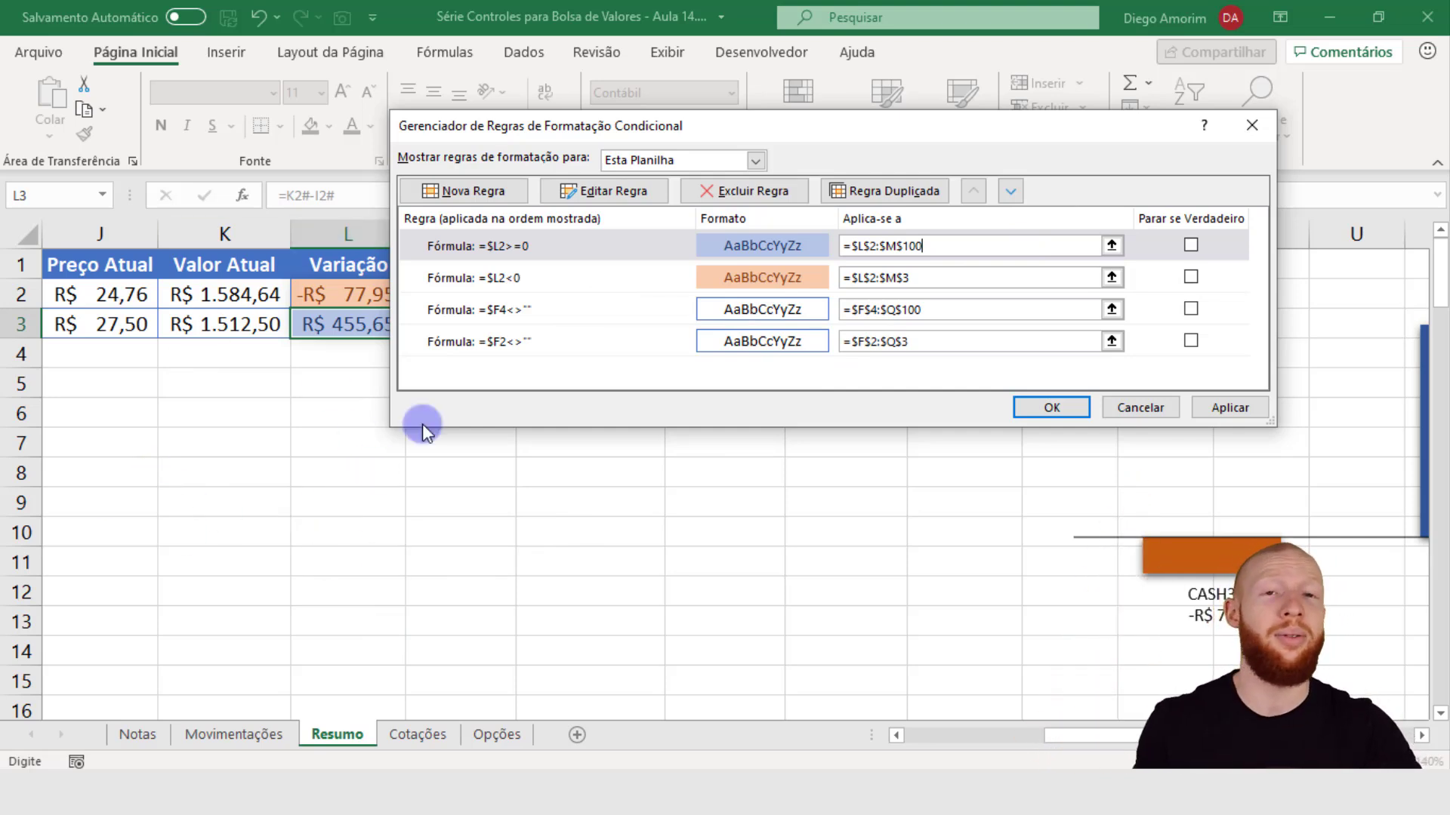
Change the blue-filled rule's formula to =$L2>0 so that zero values are excluded
left_click(678, 254)
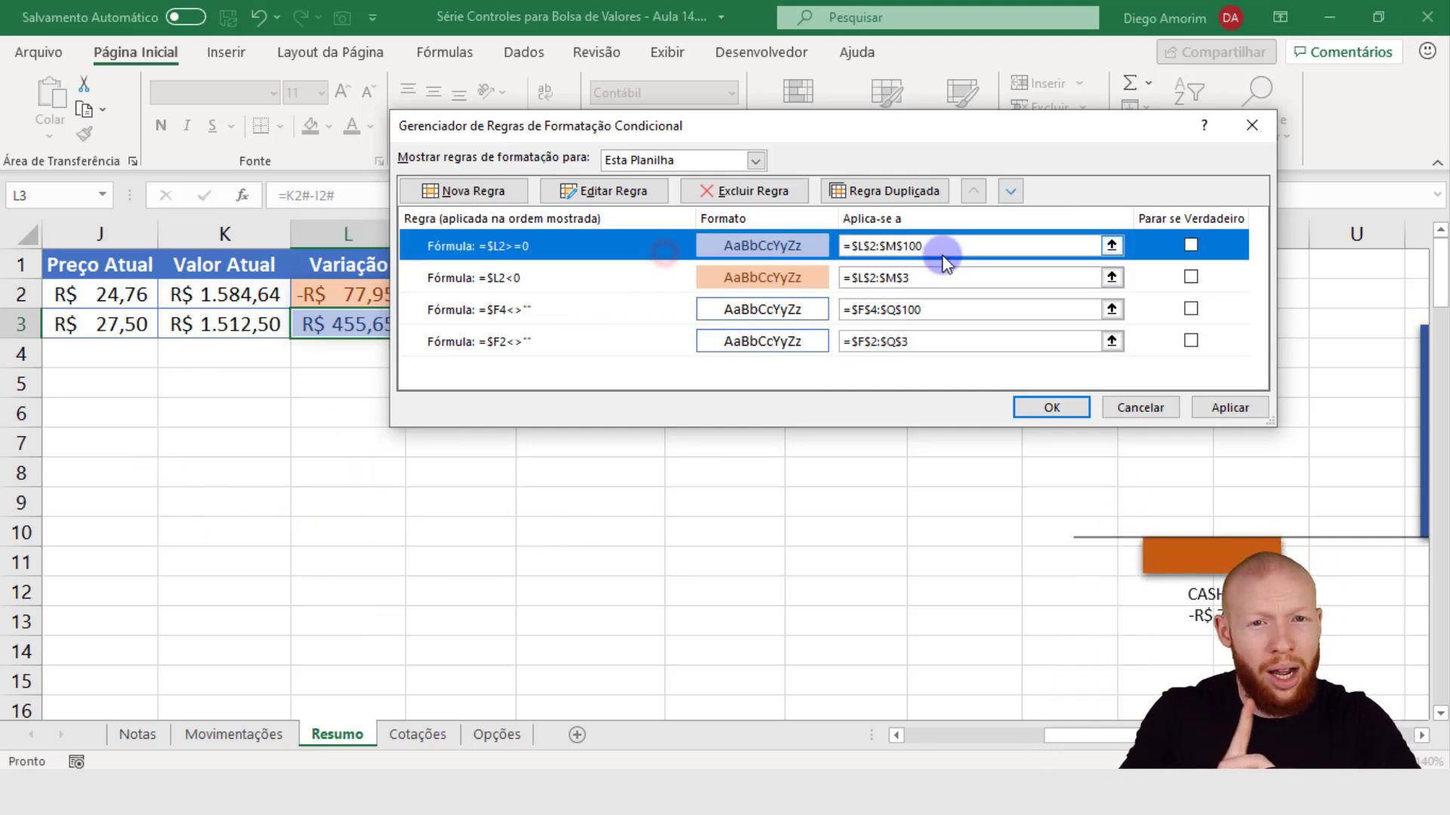
left_click(634, 191)
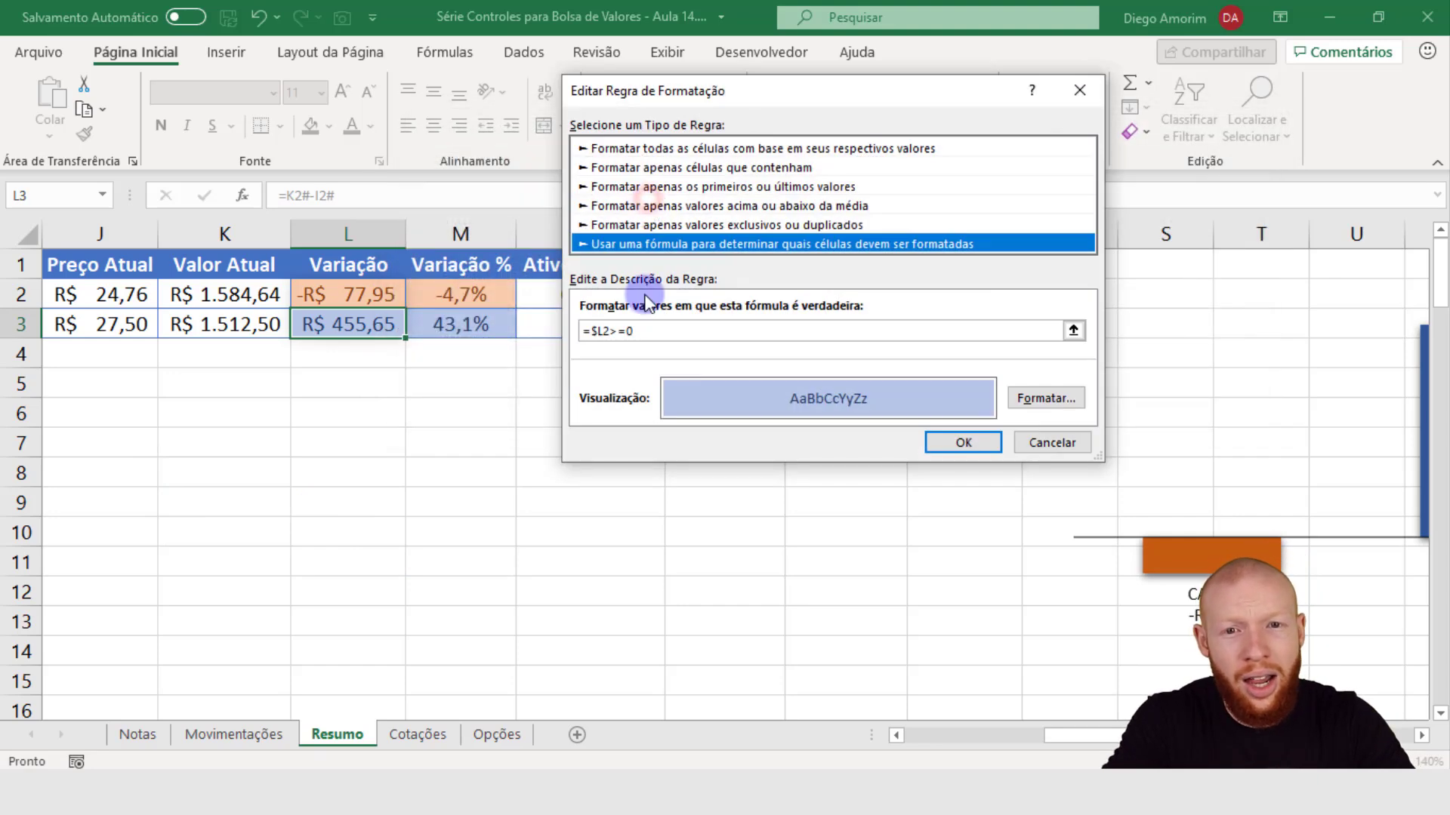
left_click(629, 332)
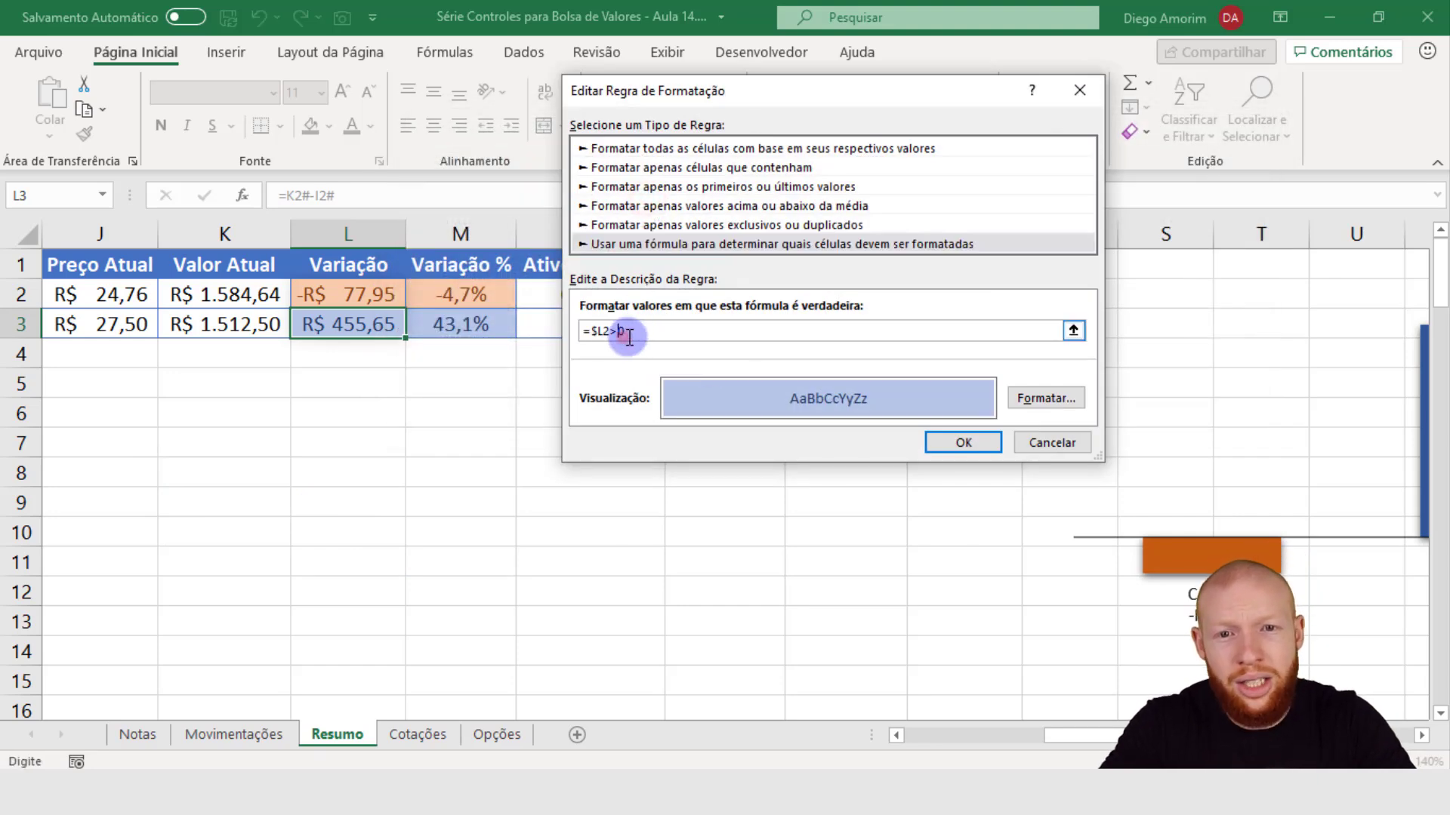
left_click(984, 450)
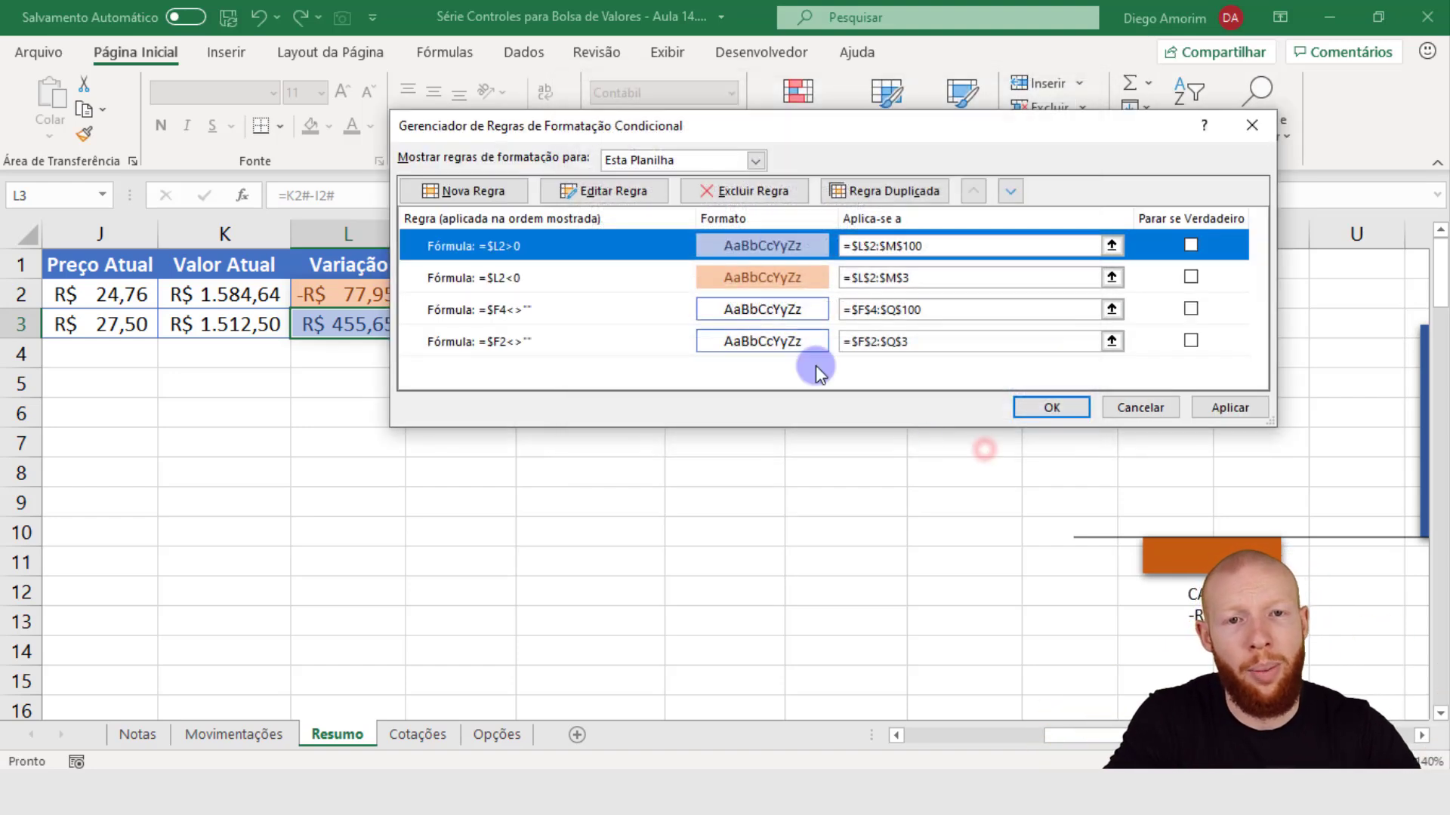
Extend the range of the orange =$L2<0 rule to =$L$2:$M$100
left_click(924, 246)
scroll(279, 430, "up", 1)
left_click(1053, 278)
key("BackSpace")
type("100")
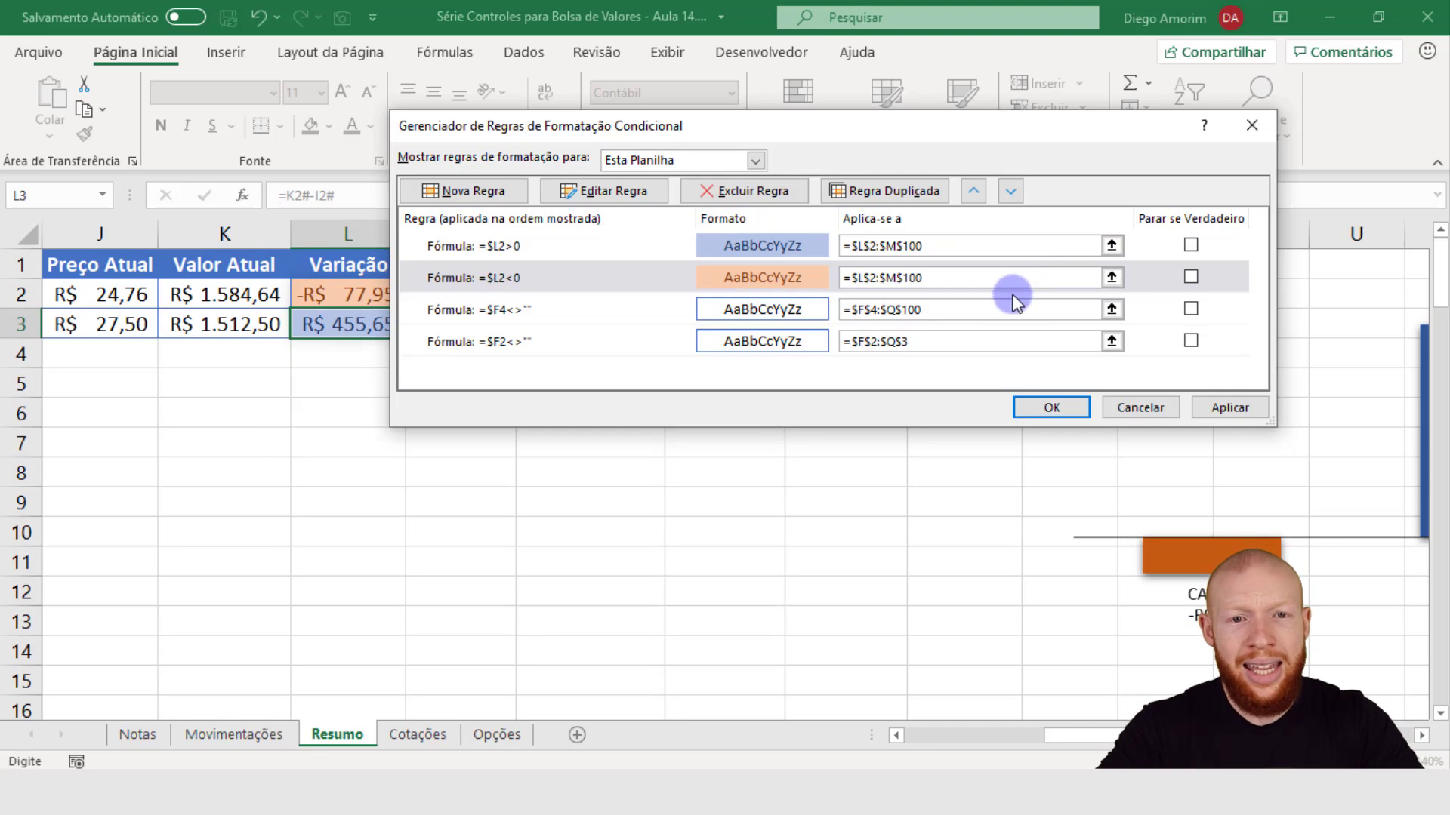
Set the range of the =$F4<>"" border rule to =$F$2:$Q$100 and delete the separate =$F2<>"" border rule
left_click(971, 312)
scroll(113, 408, "up", 1)
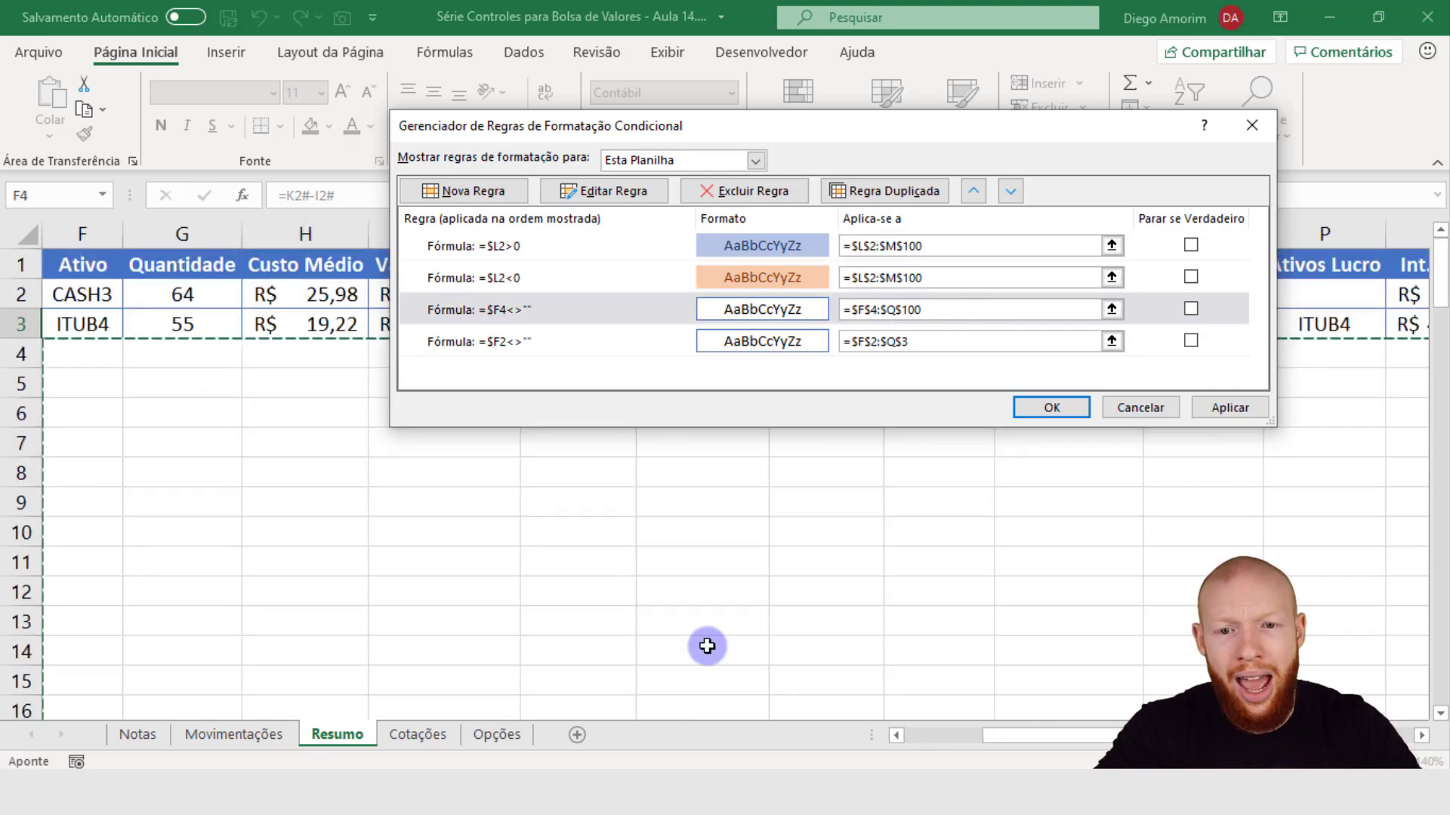
left_click(882, 340)
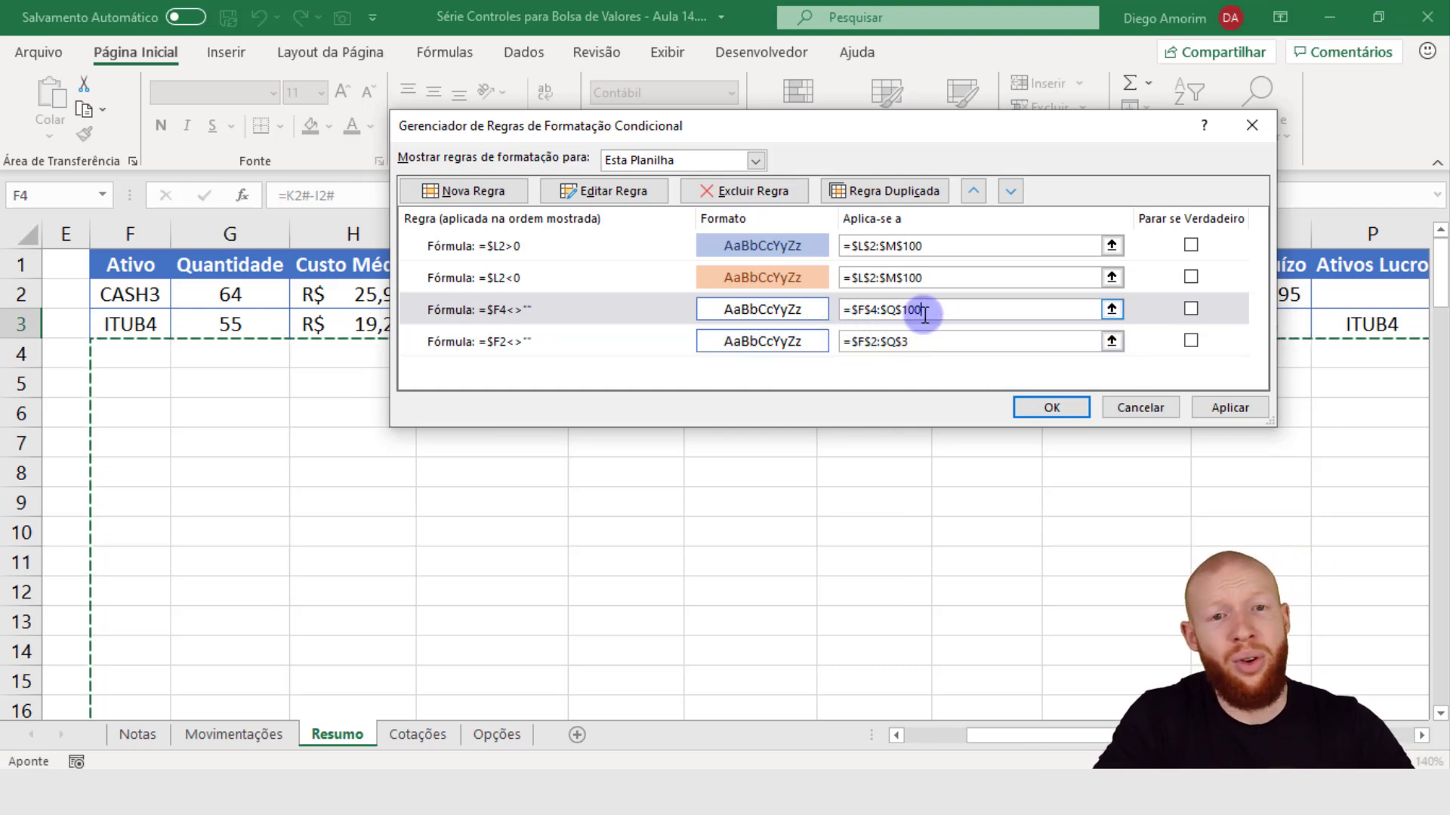
left_click(878, 309)
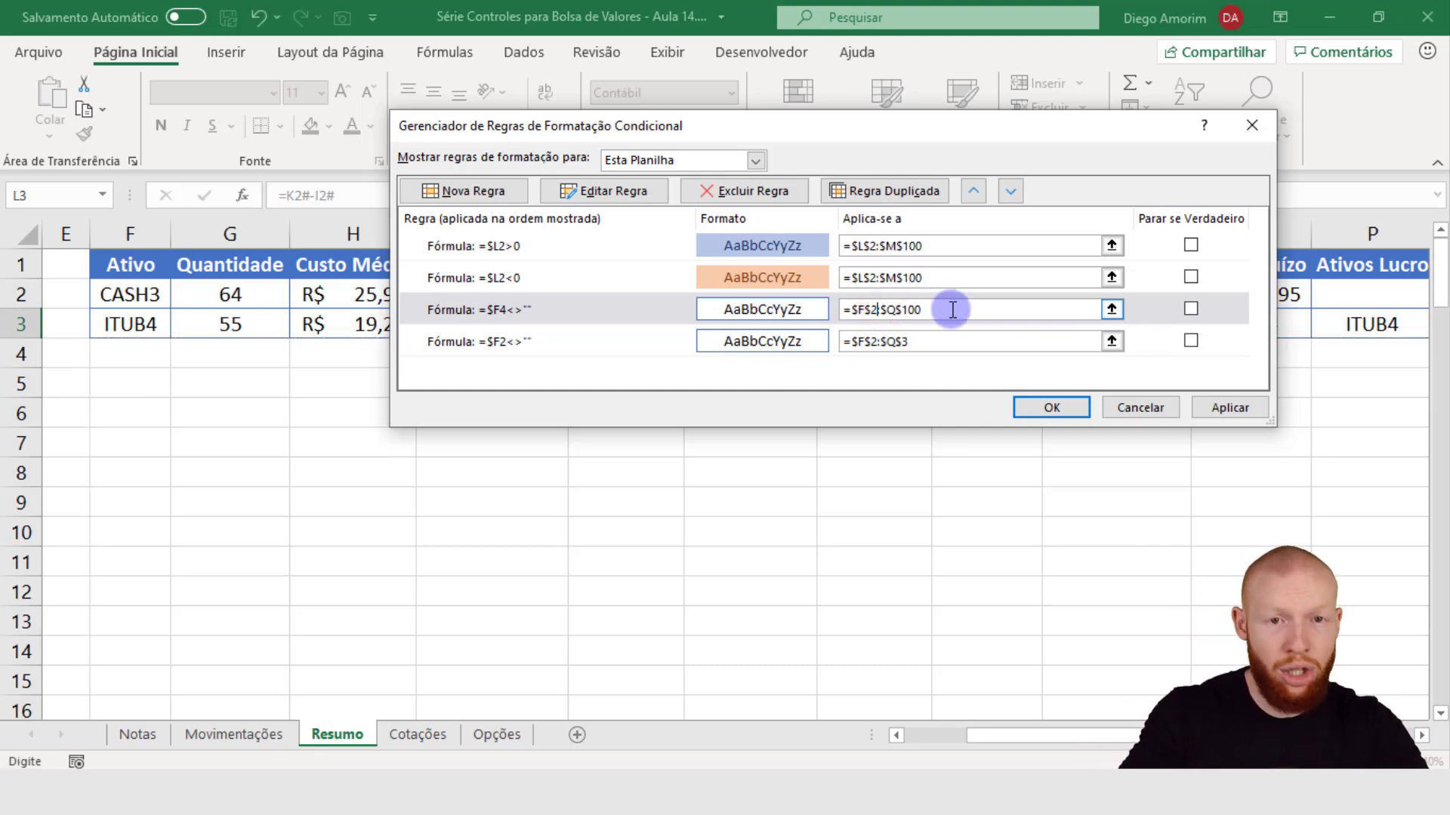
left_click(657, 351)
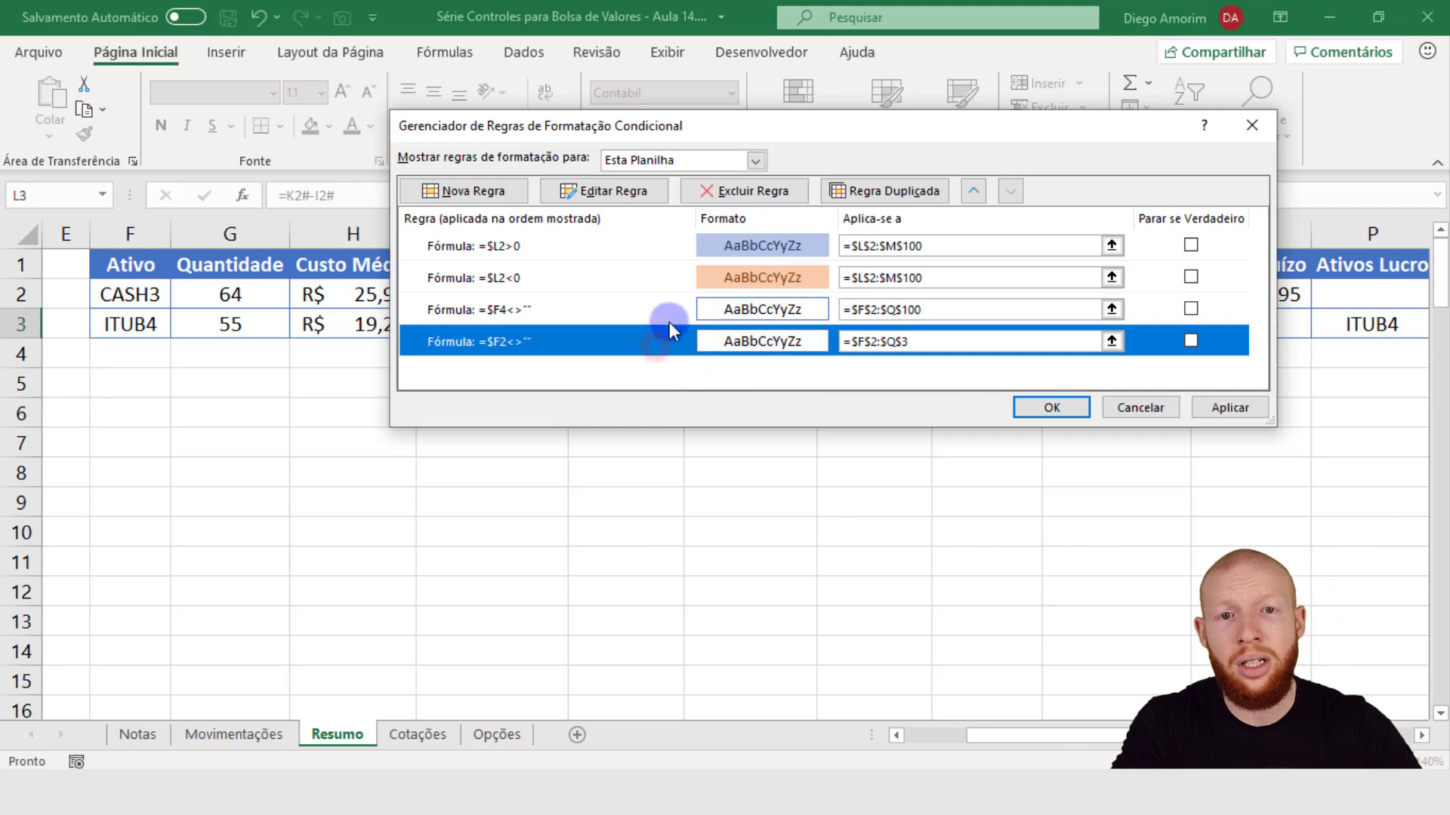
left_click(748, 197)
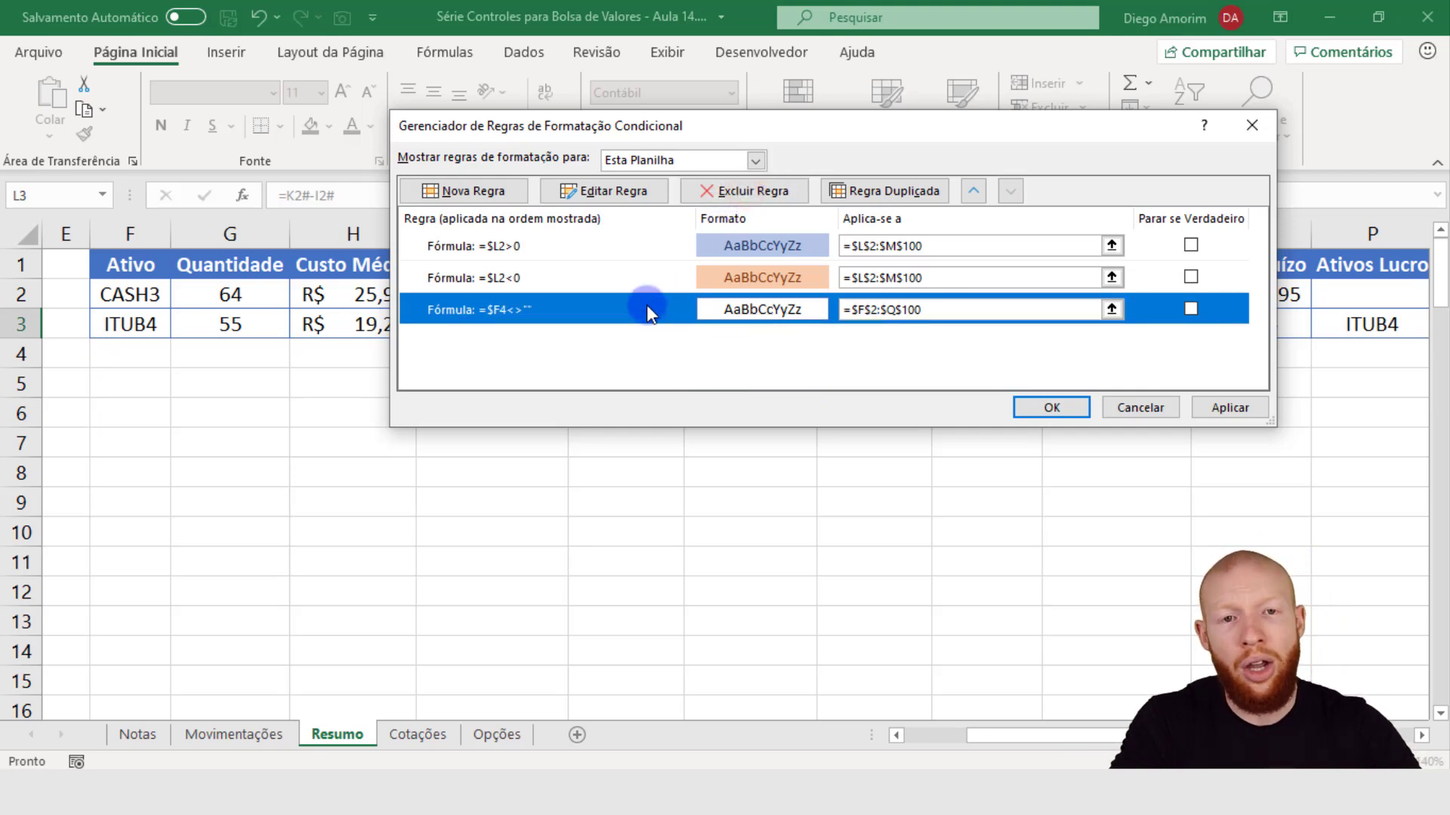
Change the remaining border rule's formula to =$F2<>"", apply all rule changes and move the rules manager off the table
left_click(642, 194)
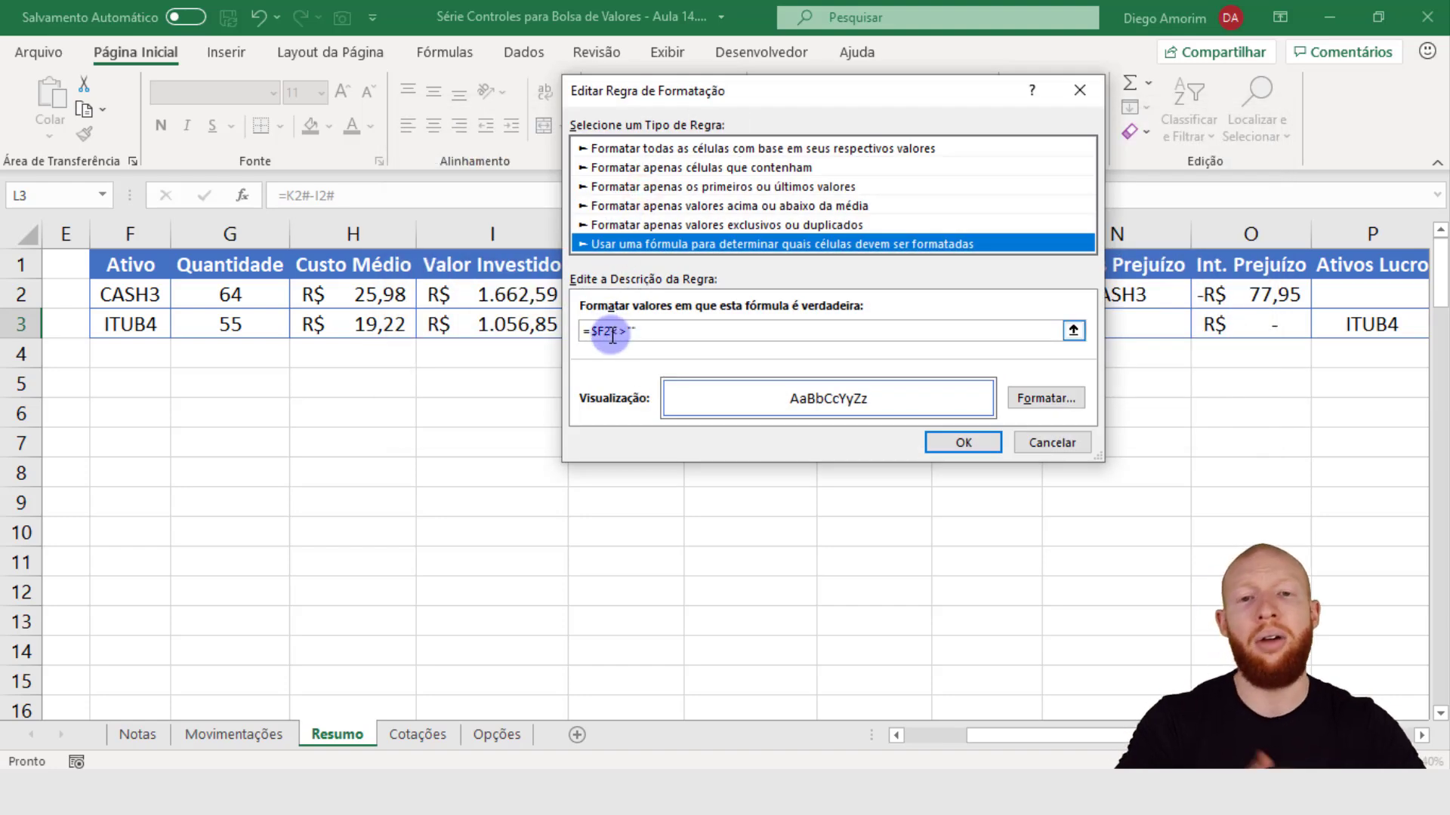
left_click(963, 442)
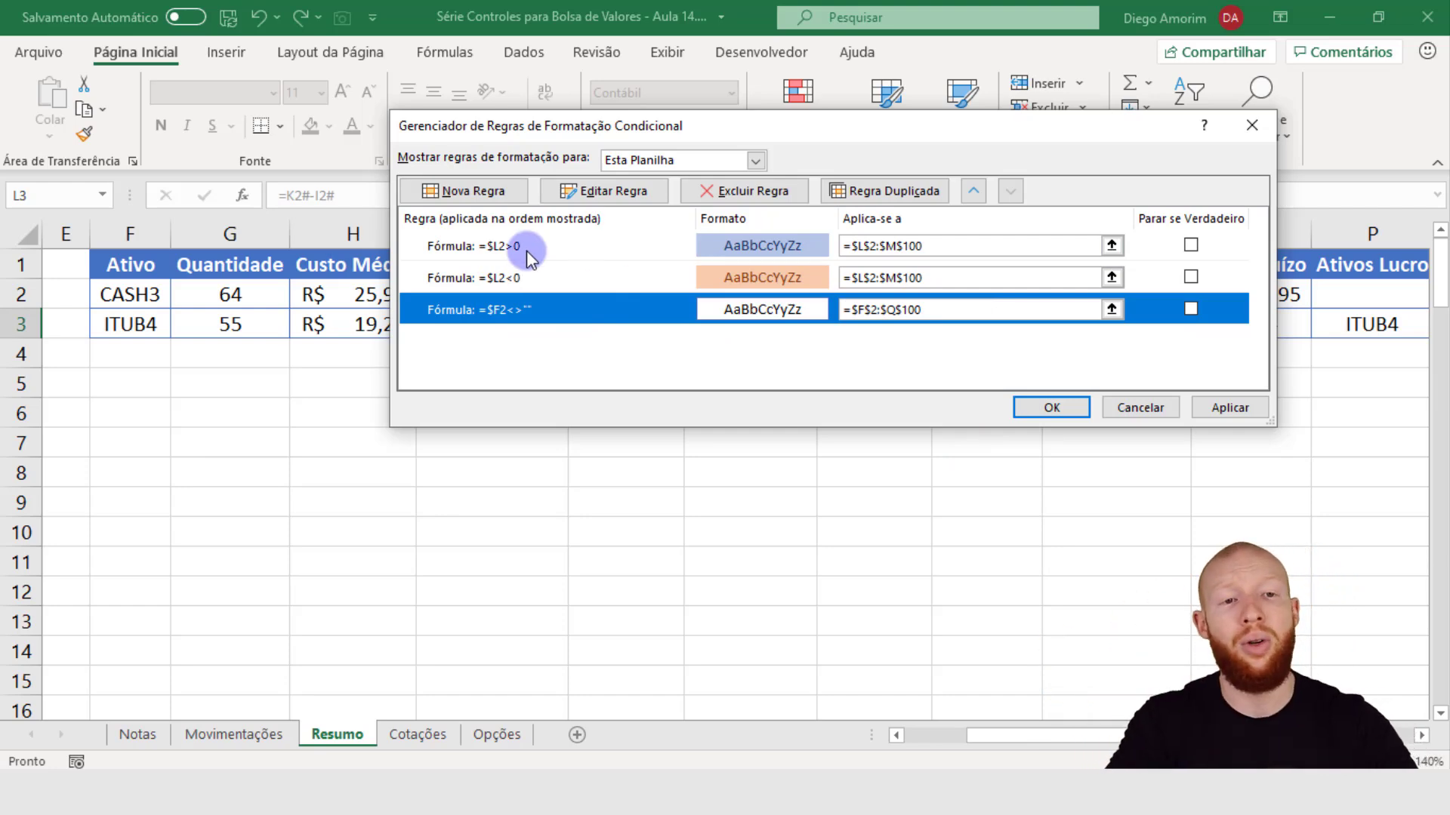
left_click(1233, 408)
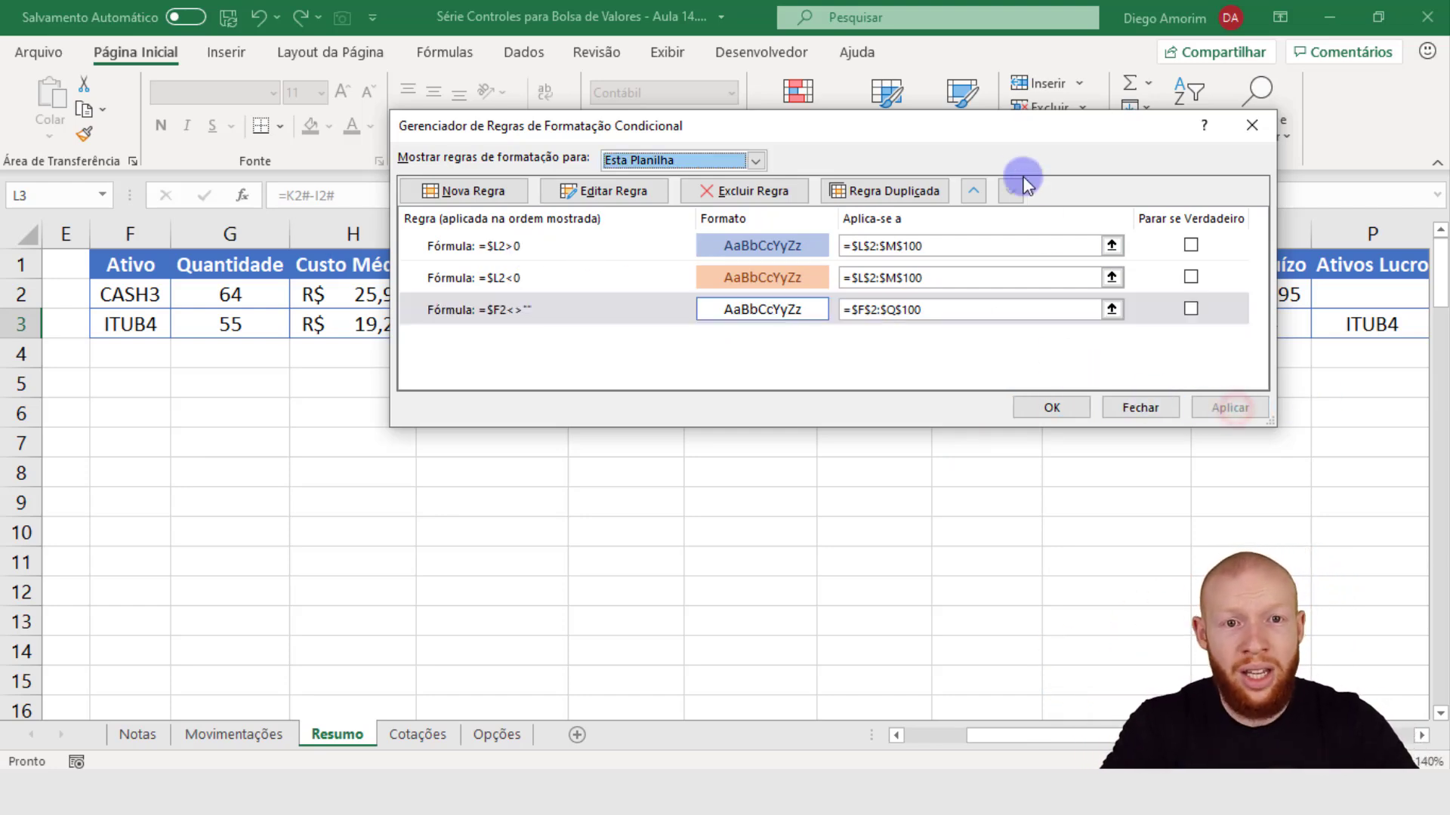
left_click_drag(1004, 143, 990, 351)
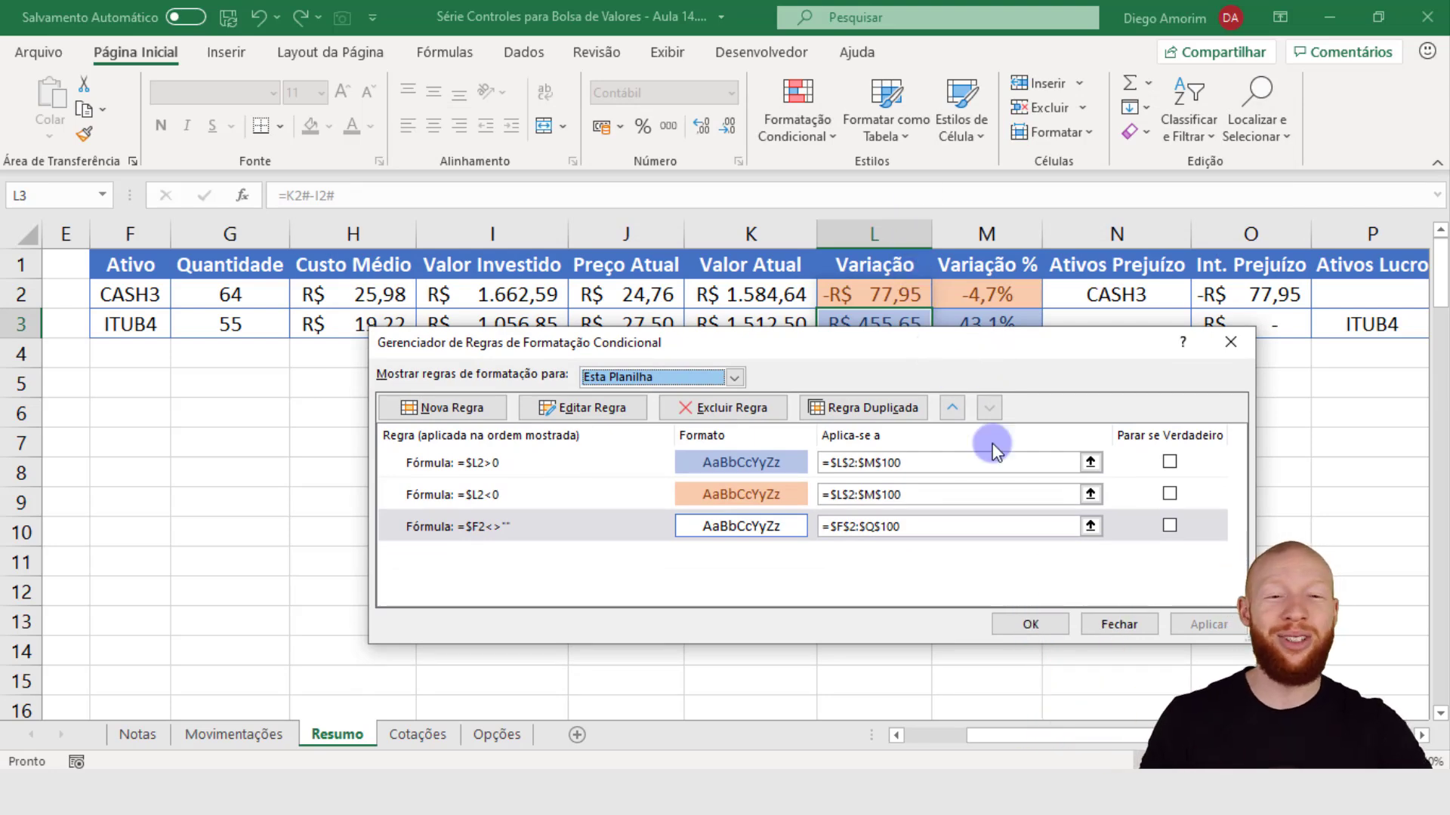
Accept the conditional formatting rules and close the rules manager
left_click(1030, 624)
left_click(906, 379)
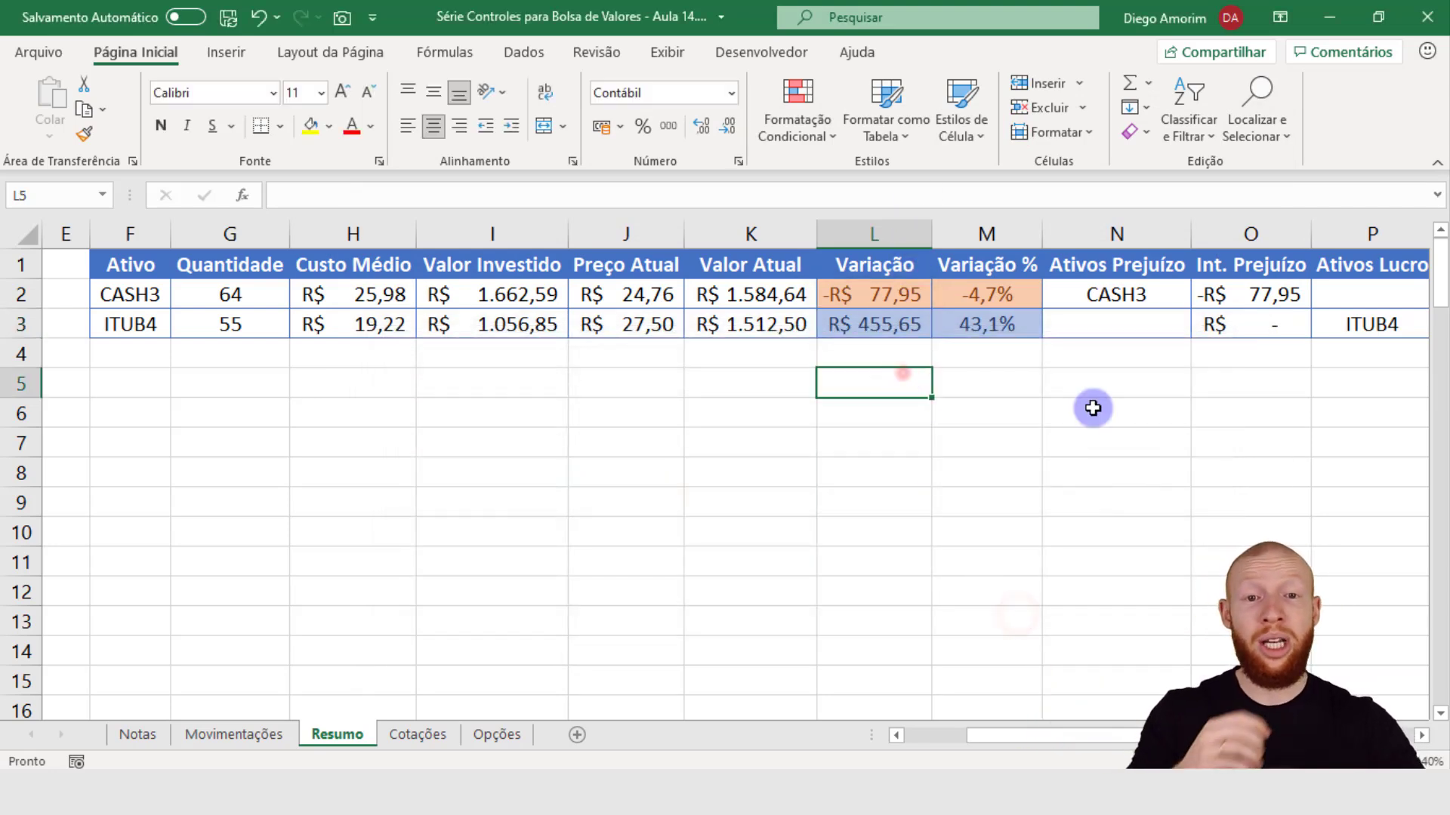
Test the Variação colour rules by entering 125 and then -125 in cell L4
key("Down")
key("Up")
key("Up")
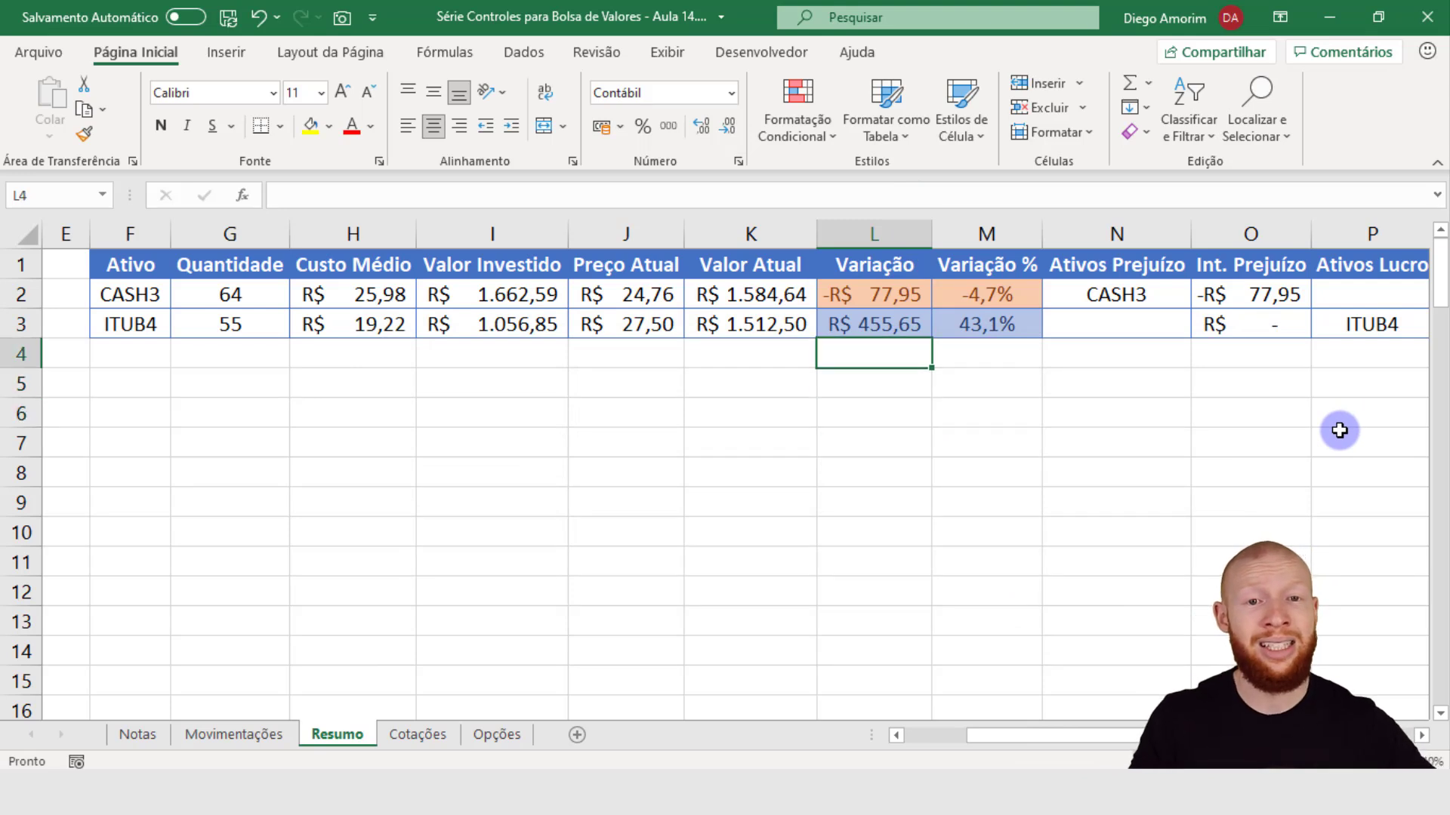
type("125")
key("Return")
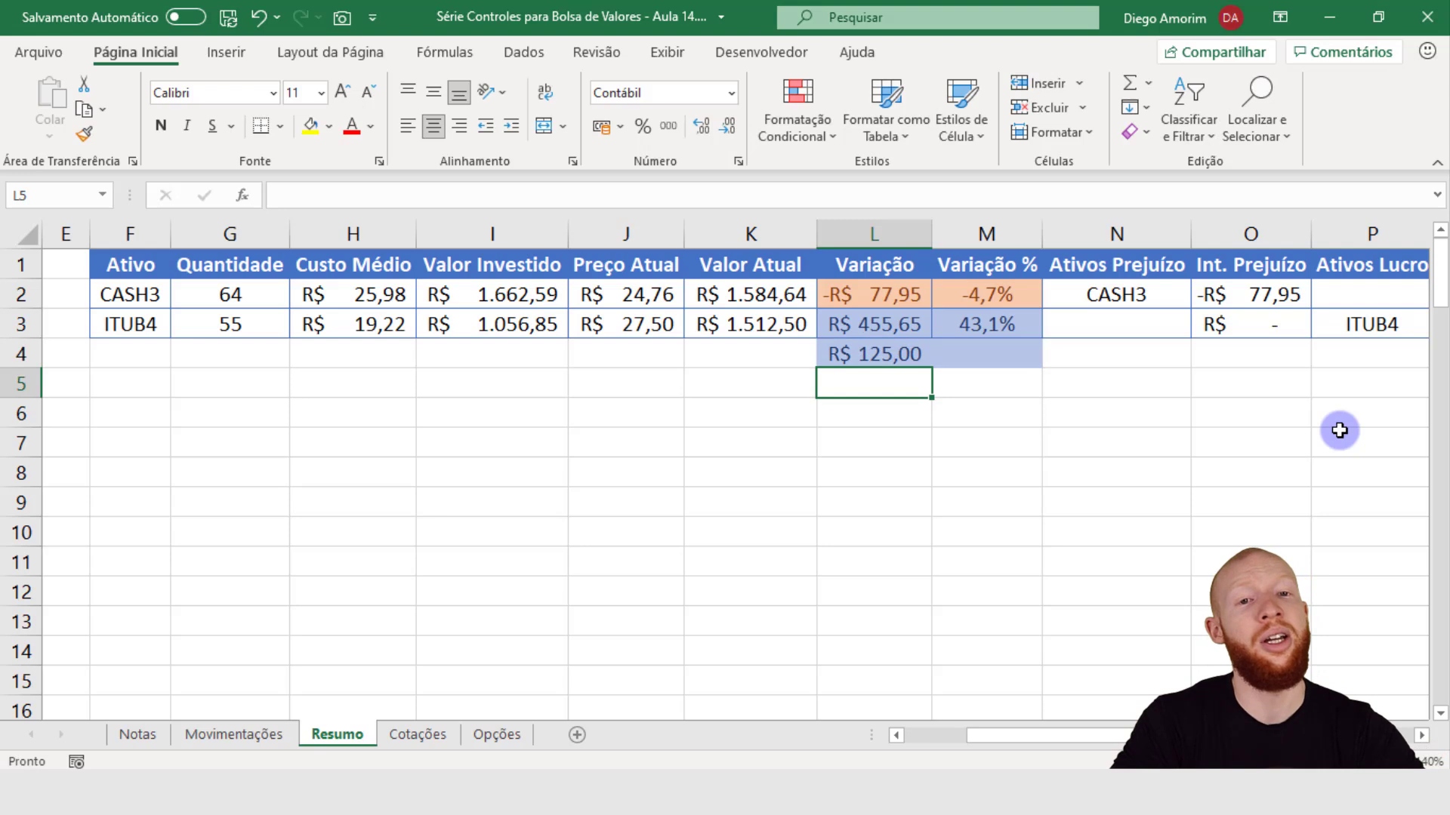
key("Up")
type("-R$ 125")
key("Return")
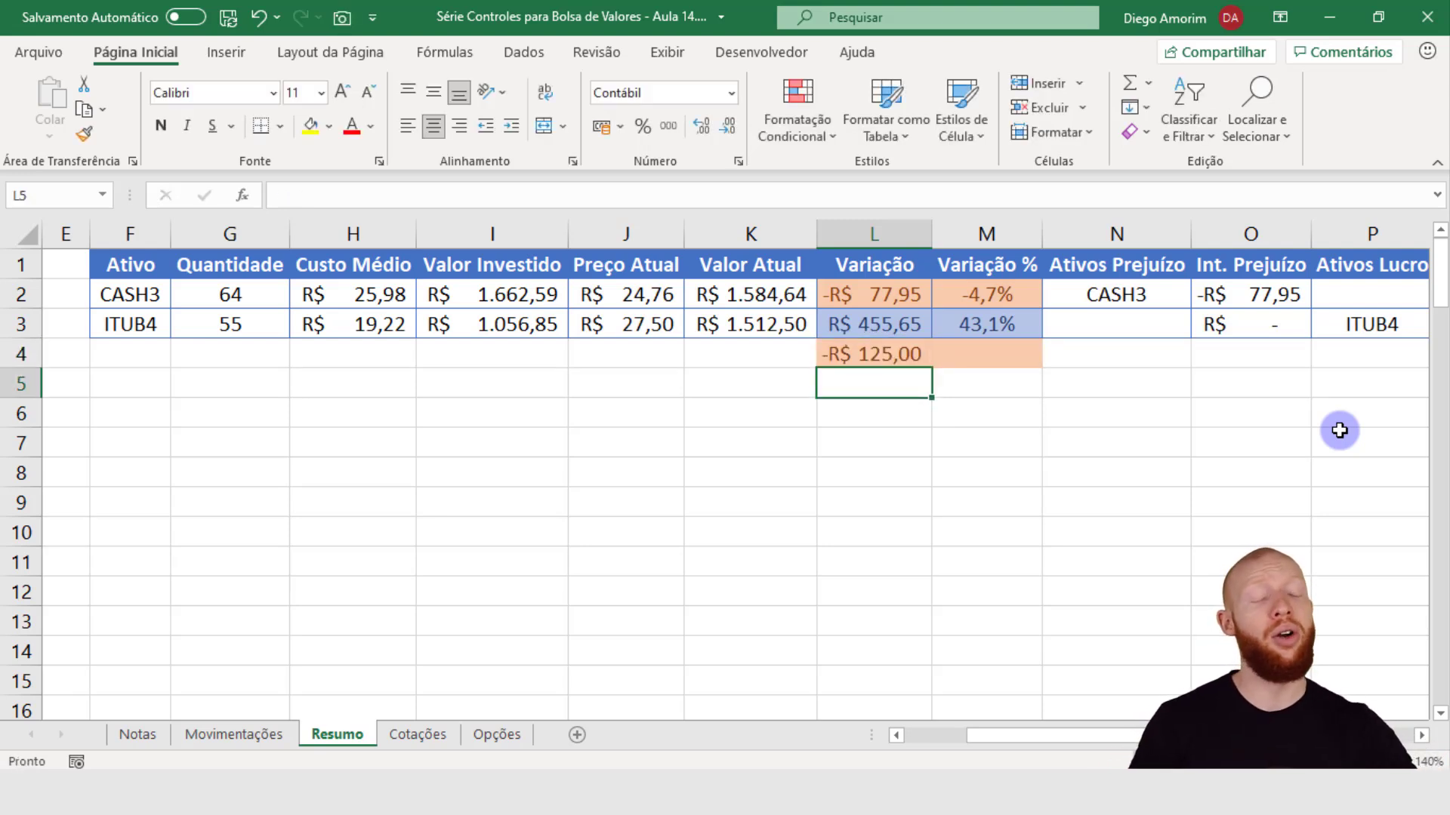
Test the border rule on row 4 by entering 1 in the Ativo cell F4
key("Up")
key("Left")
key("Left")
key("Left")
key("Left")
key("Left")
key("Left")
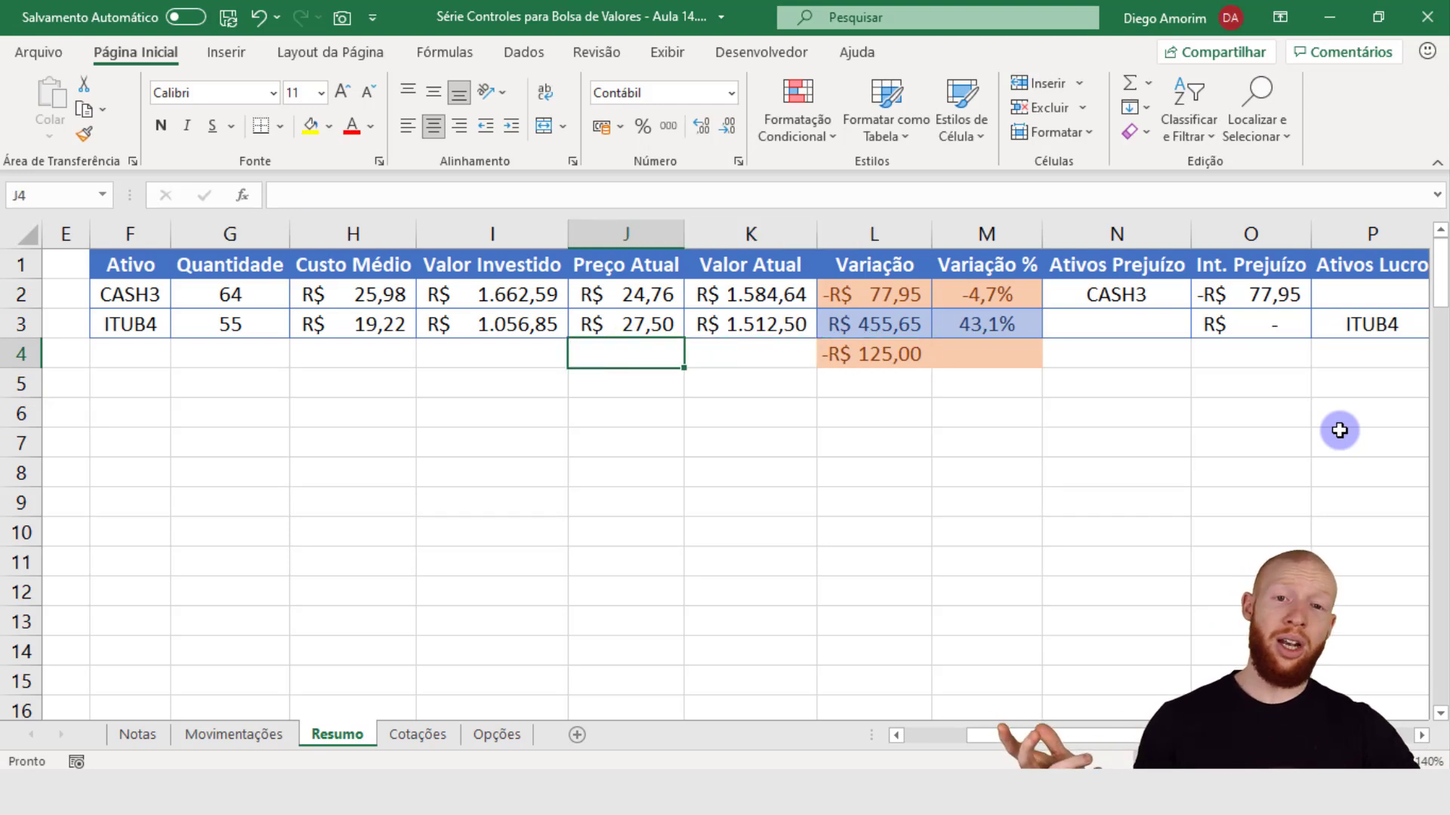
key("shift+Right")
key("shift+Right")
key("shift+Right")
key("shift+Right")
key("shift+Right")
key("shift+Right")
key("shift+Right")
key("shift+Right")
key("shift+Right")
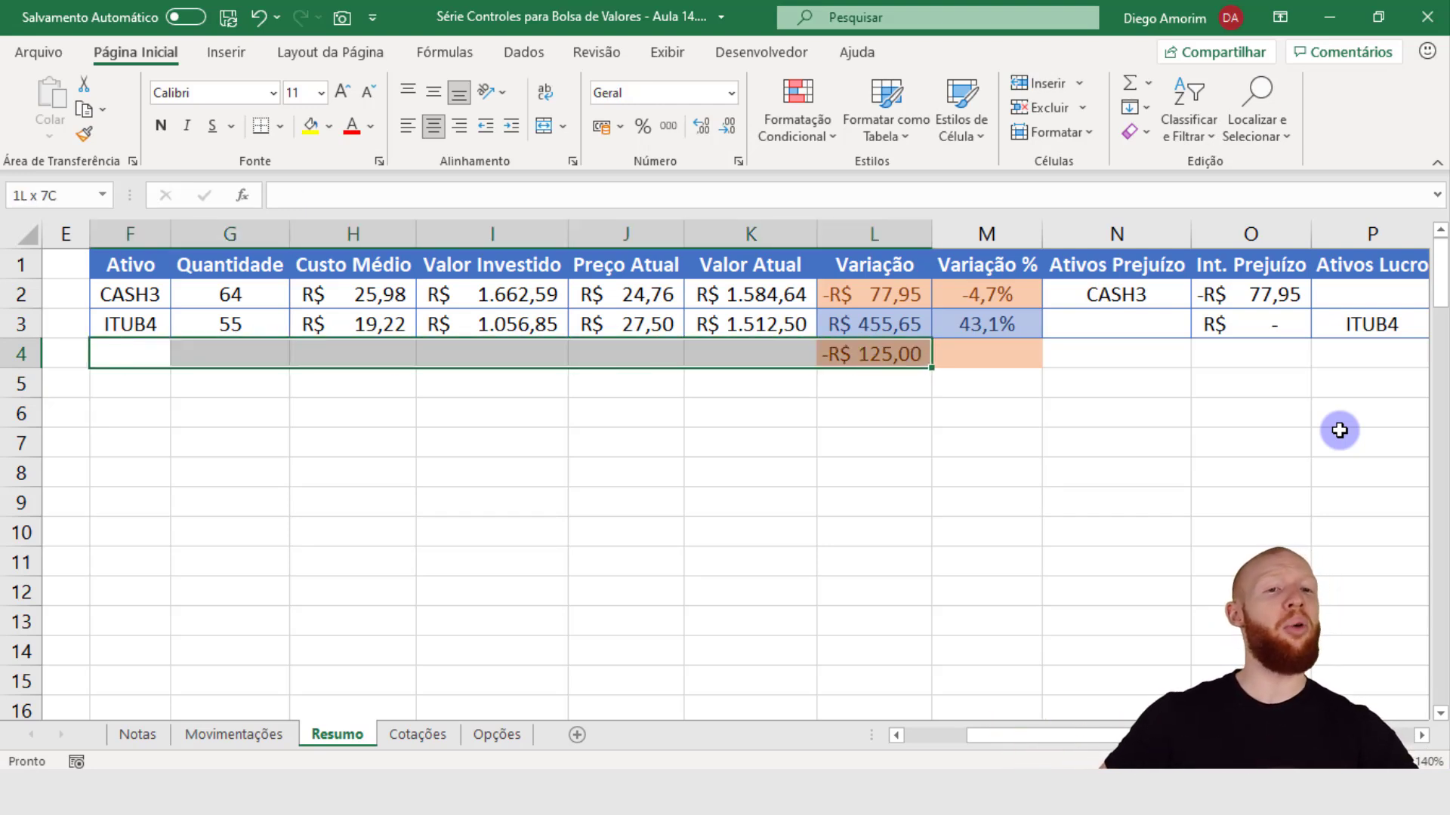
key("Left")
key("Right")
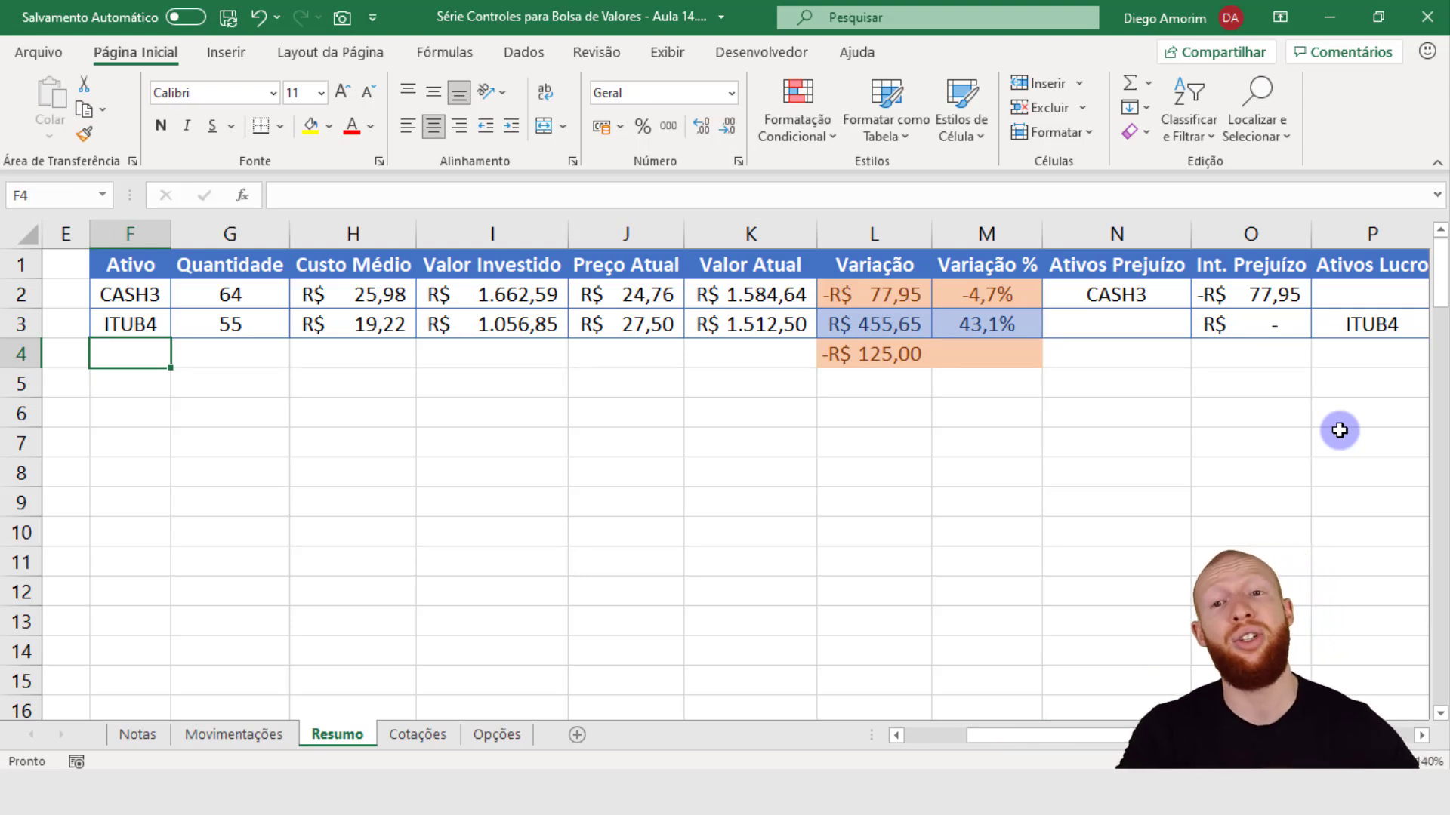
type("1")
key("Return")
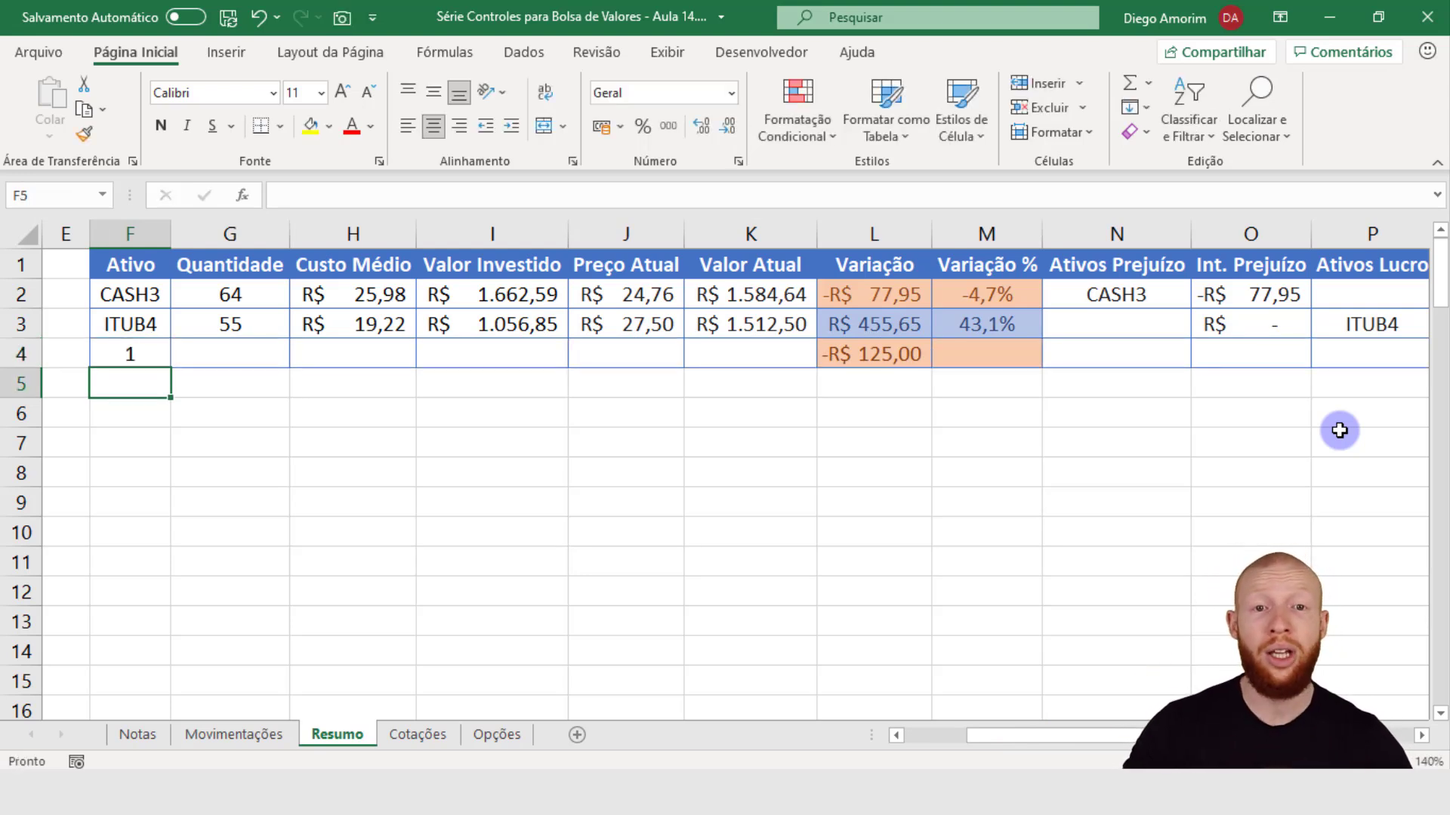
Undo the test entry in cell F4 and clear the test value from cell L4
key("ctrl+z")
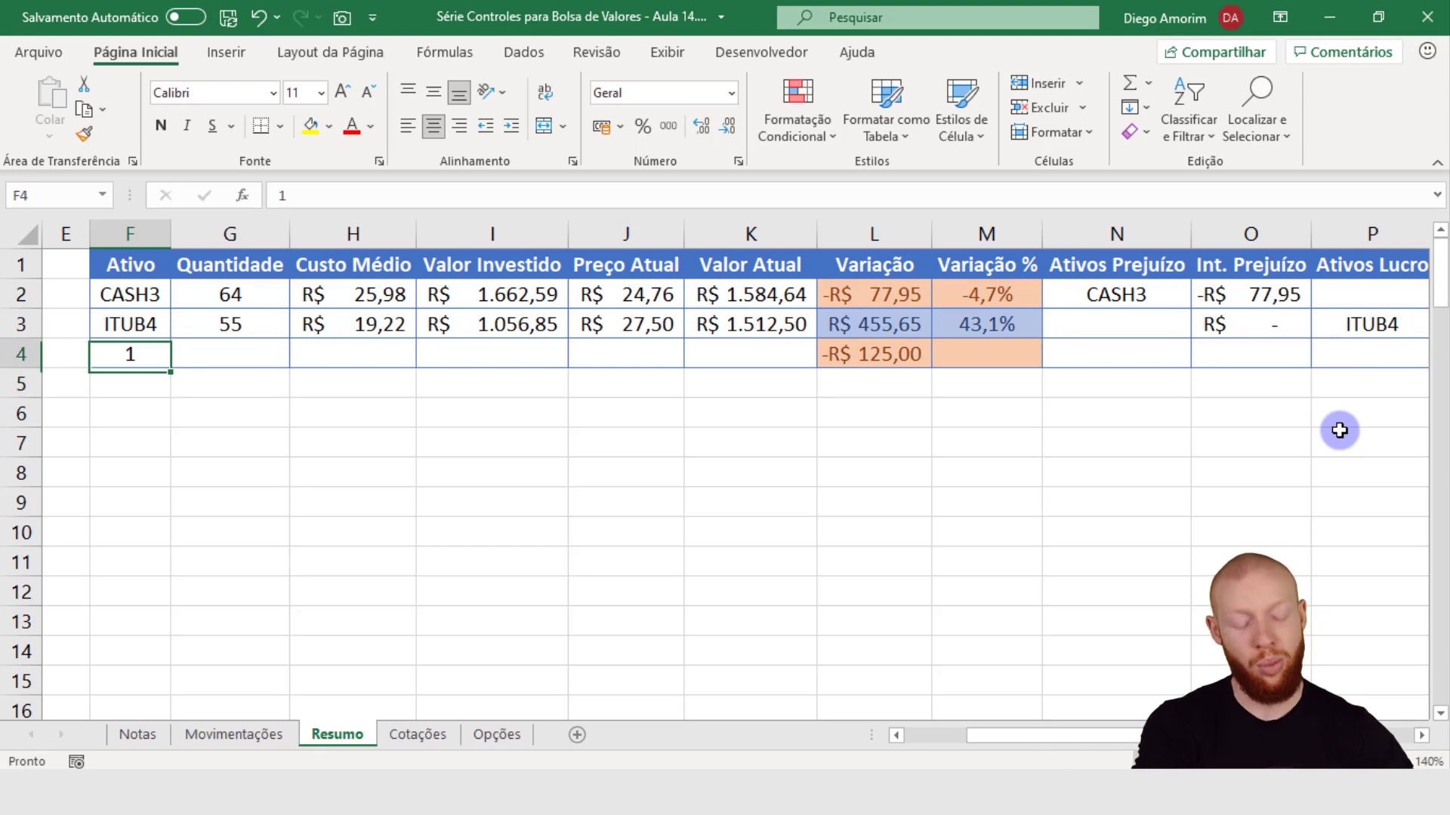
key("ctrl+z")
key("Right")
key("Right")
key("Right")
key("Right")
key("Right")
key("Right")
key("Right")
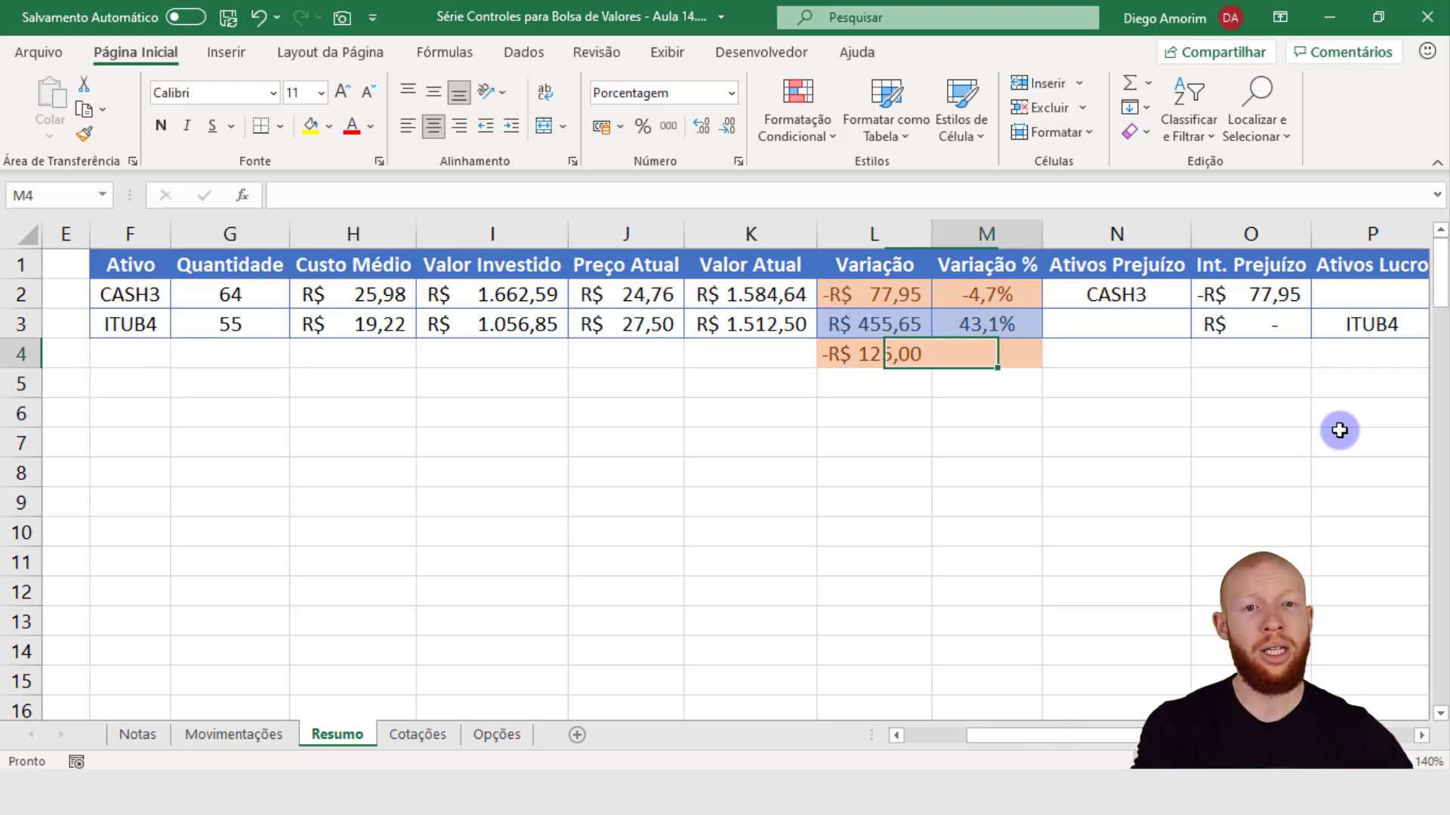
key("Left")
key("Delete")
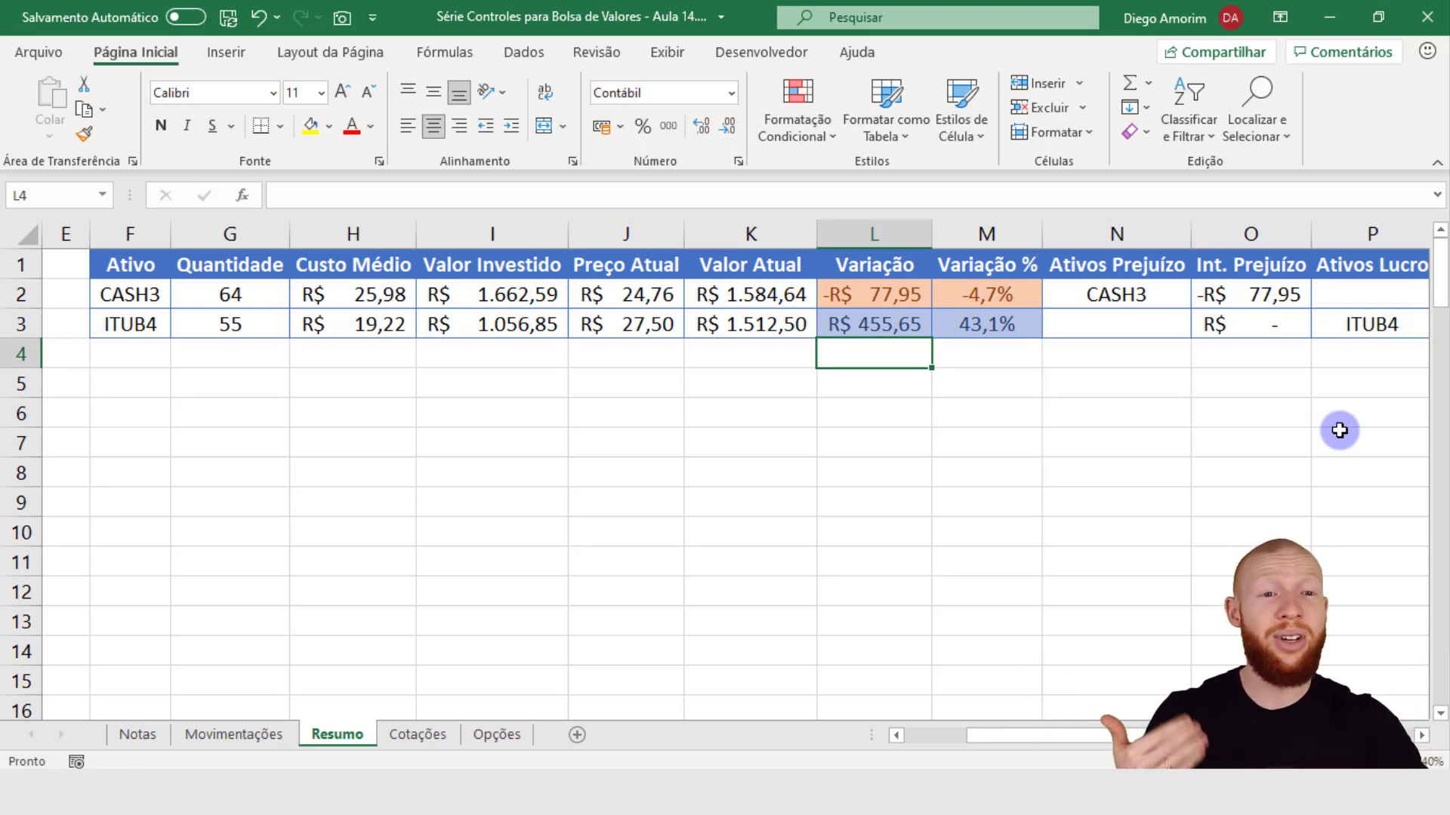
Save the workbook and hide columns A to E on the Resumo sheet
left_click_drag(1113, 733, 1155, 734)
key("ctrl+s")
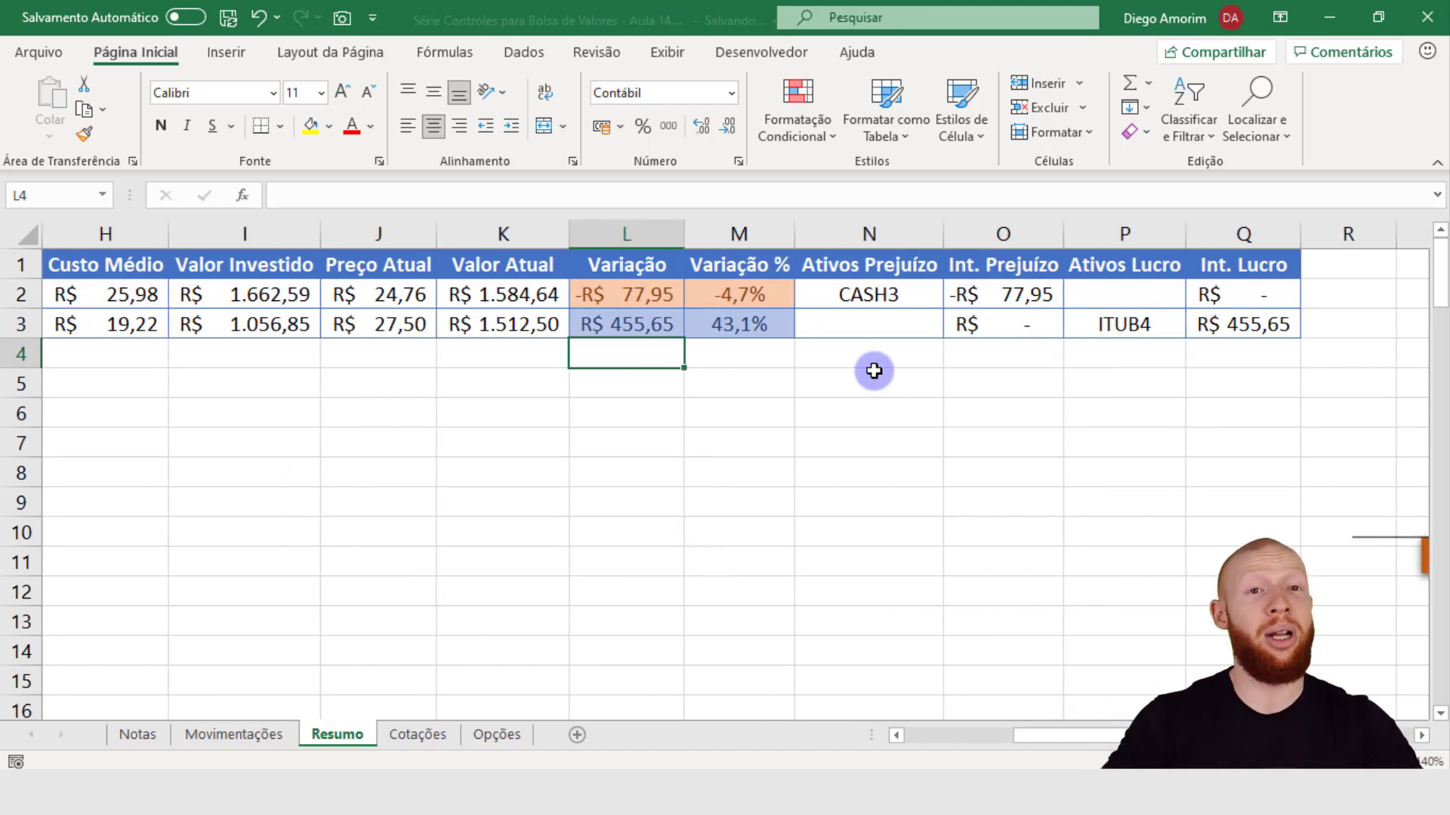
left_click(1010, 735)
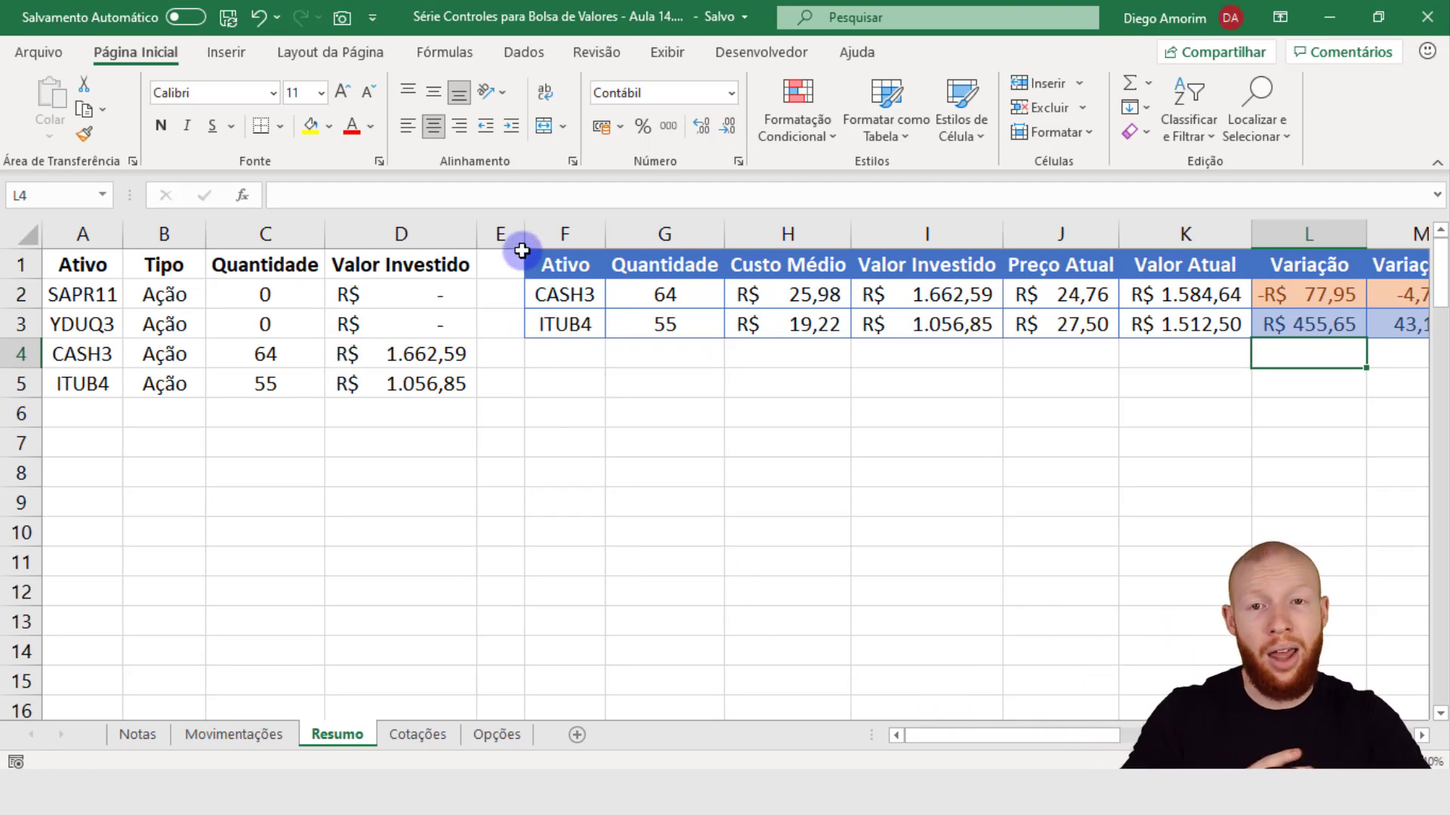
left_click_drag(501, 232, 4, 235)
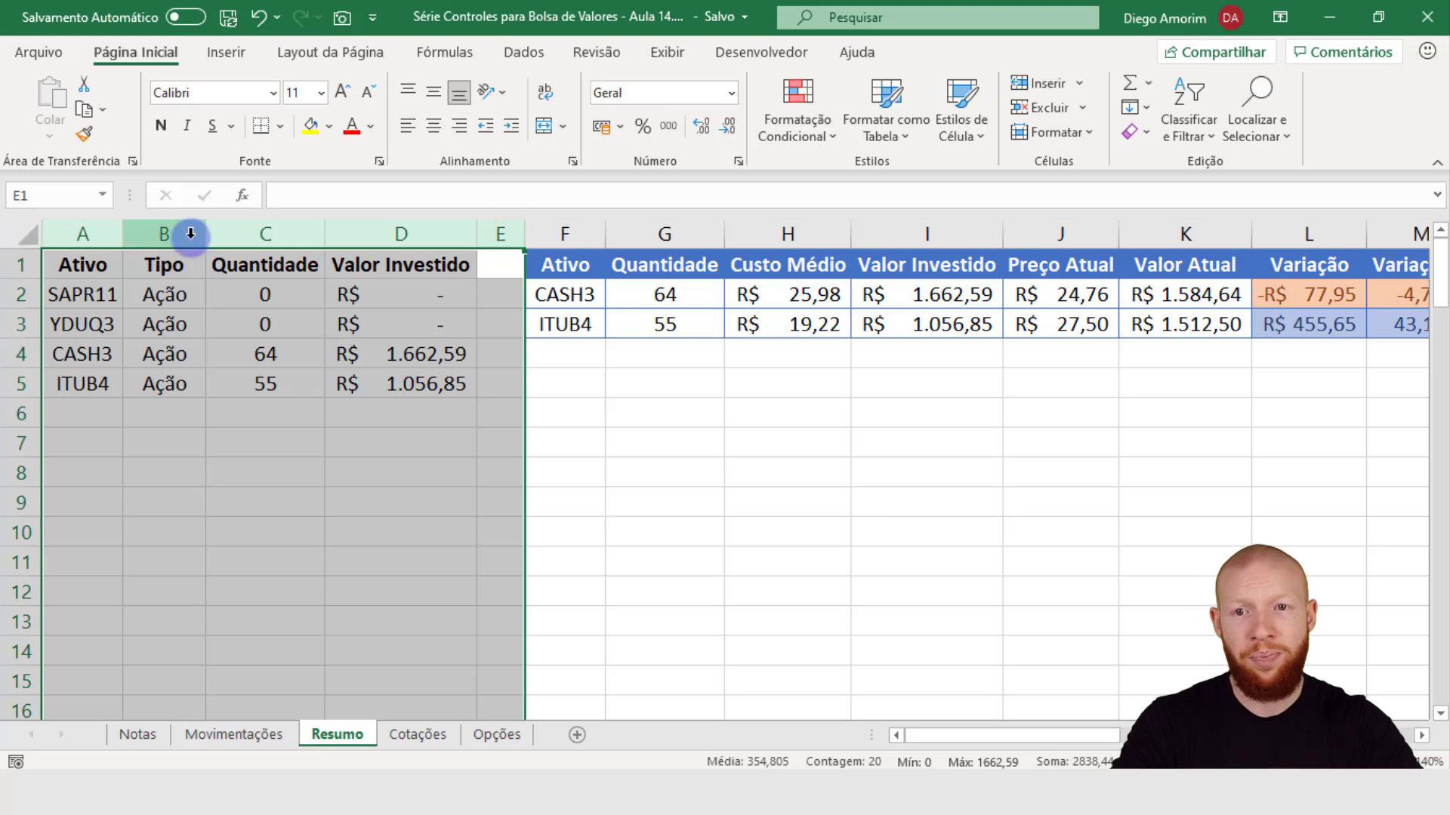
right_click(240, 234)
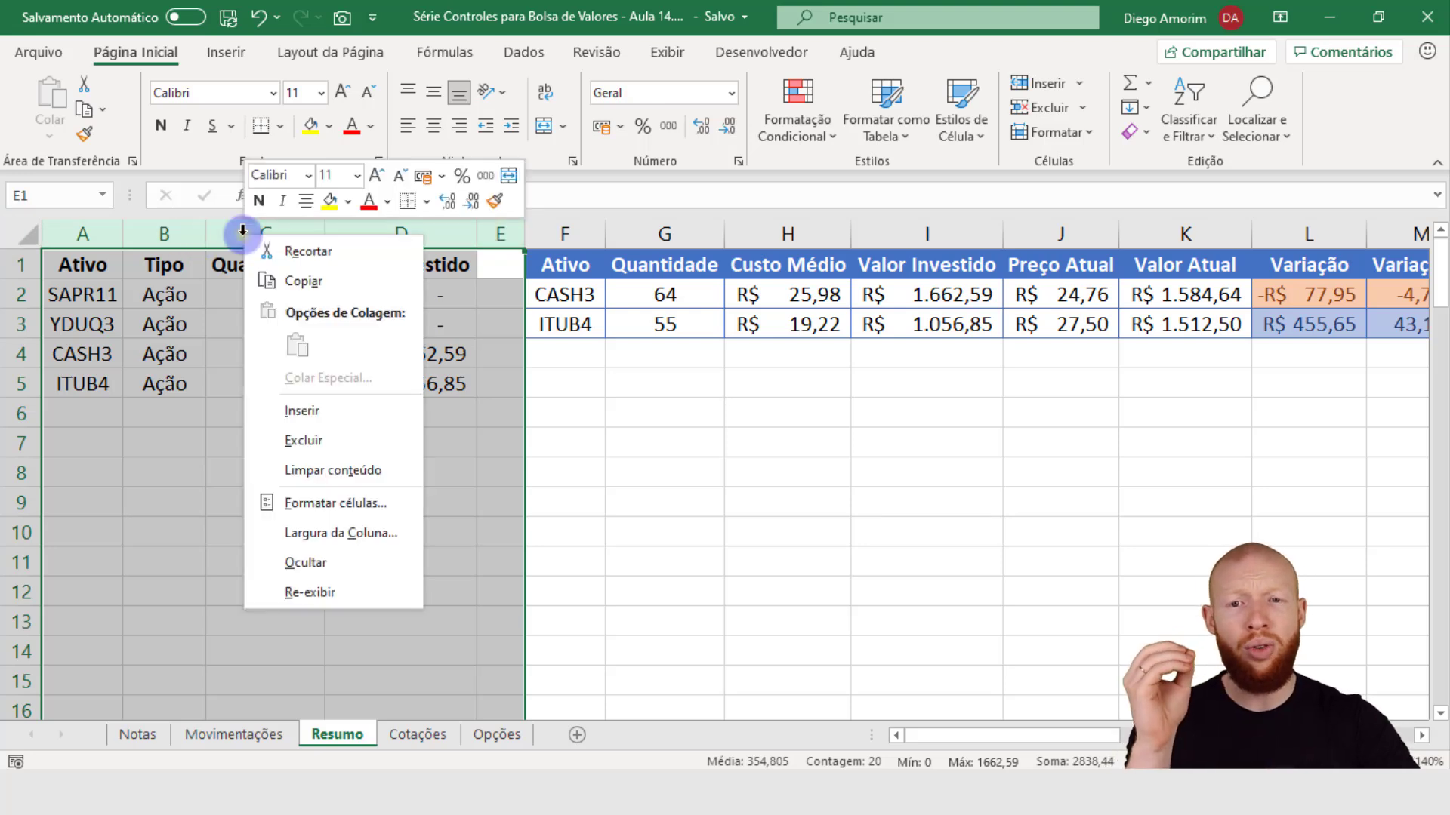
left_click(360, 570)
left_click(411, 412)
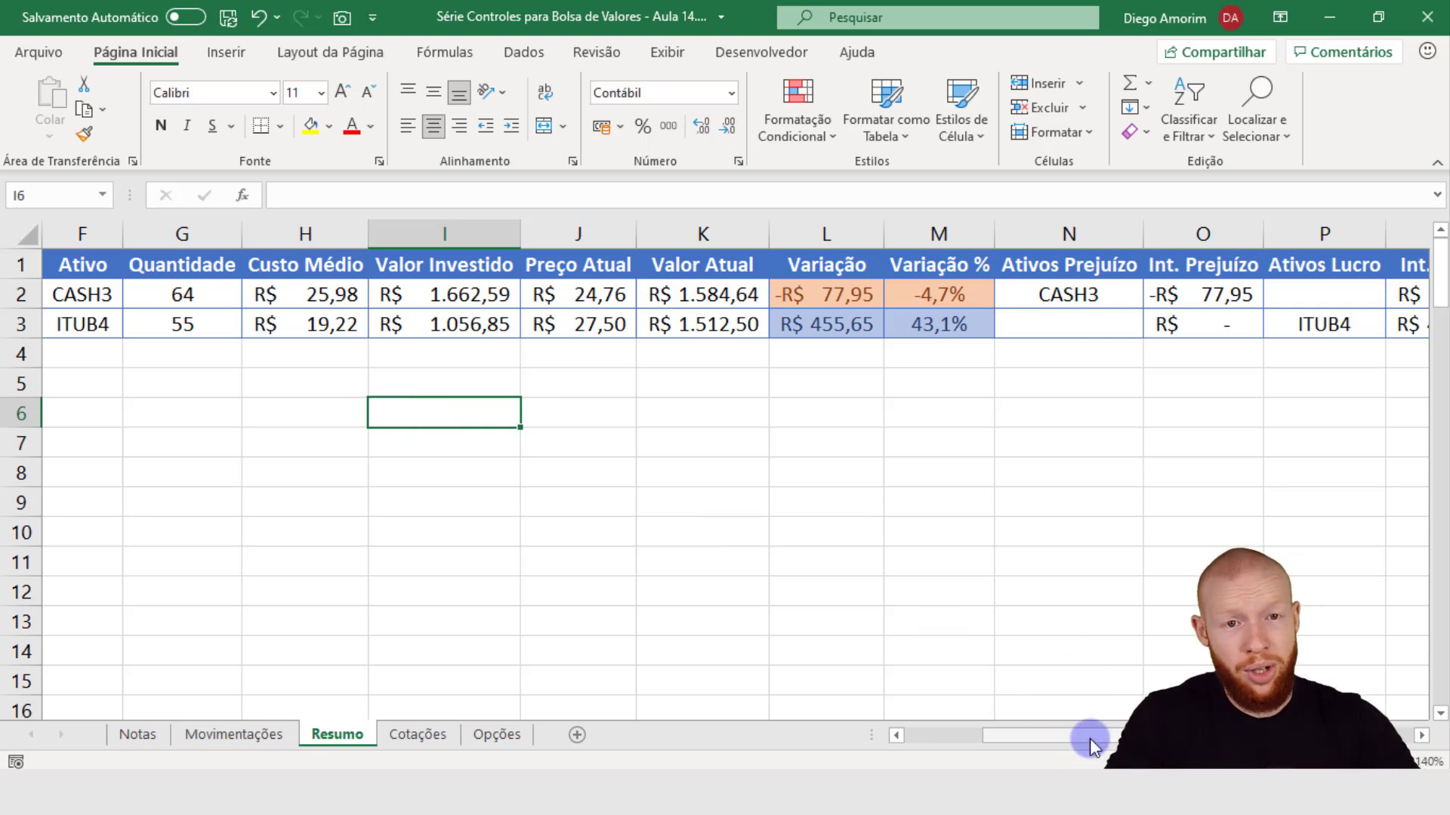
Try hiding columns N to Q, from Ativos Prejuízo to Int. Lucro
scroll(1090, 736, "right", 3)
left_click_drag(738, 234, 1162, 237)
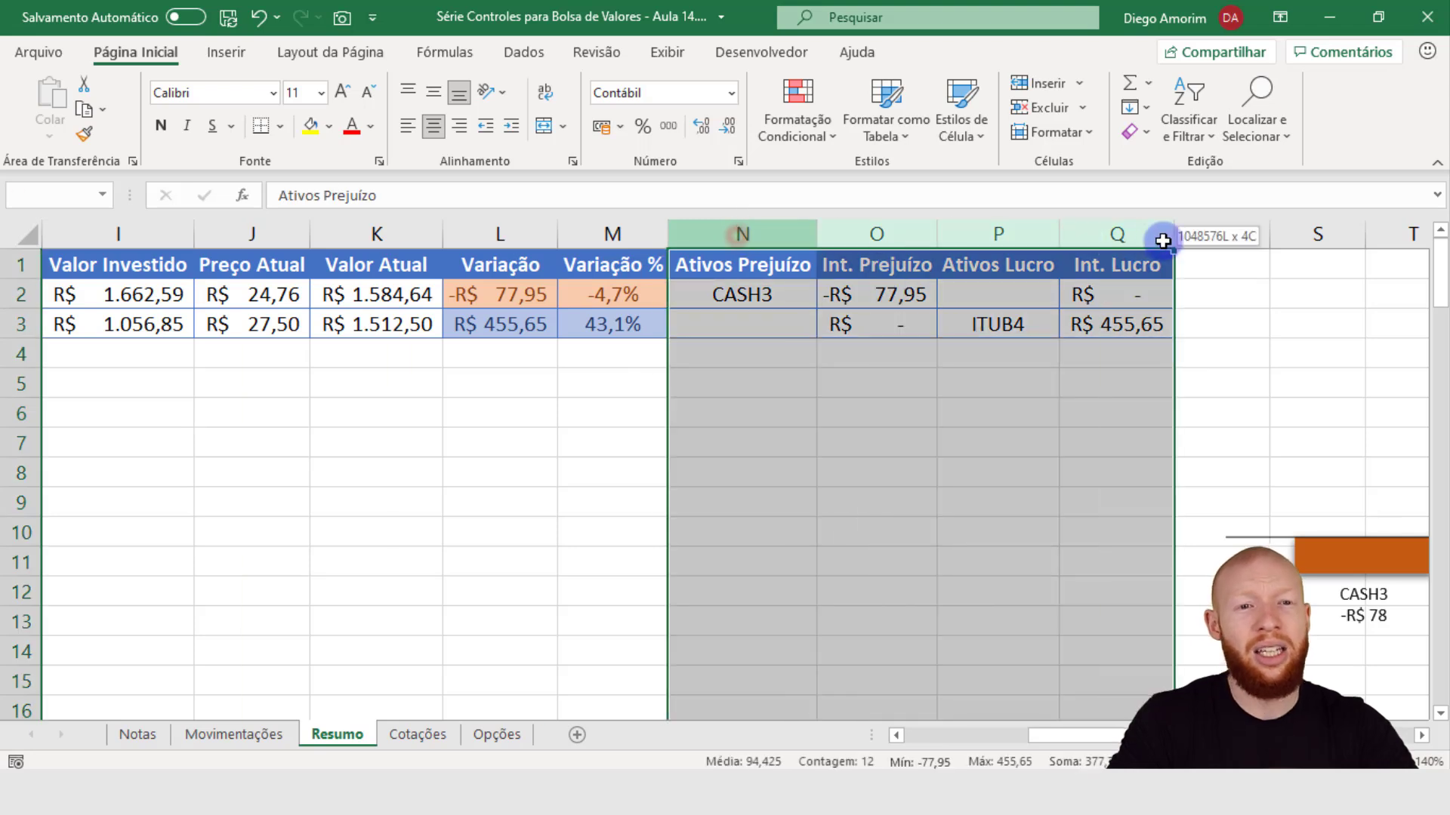
right_click(784, 235)
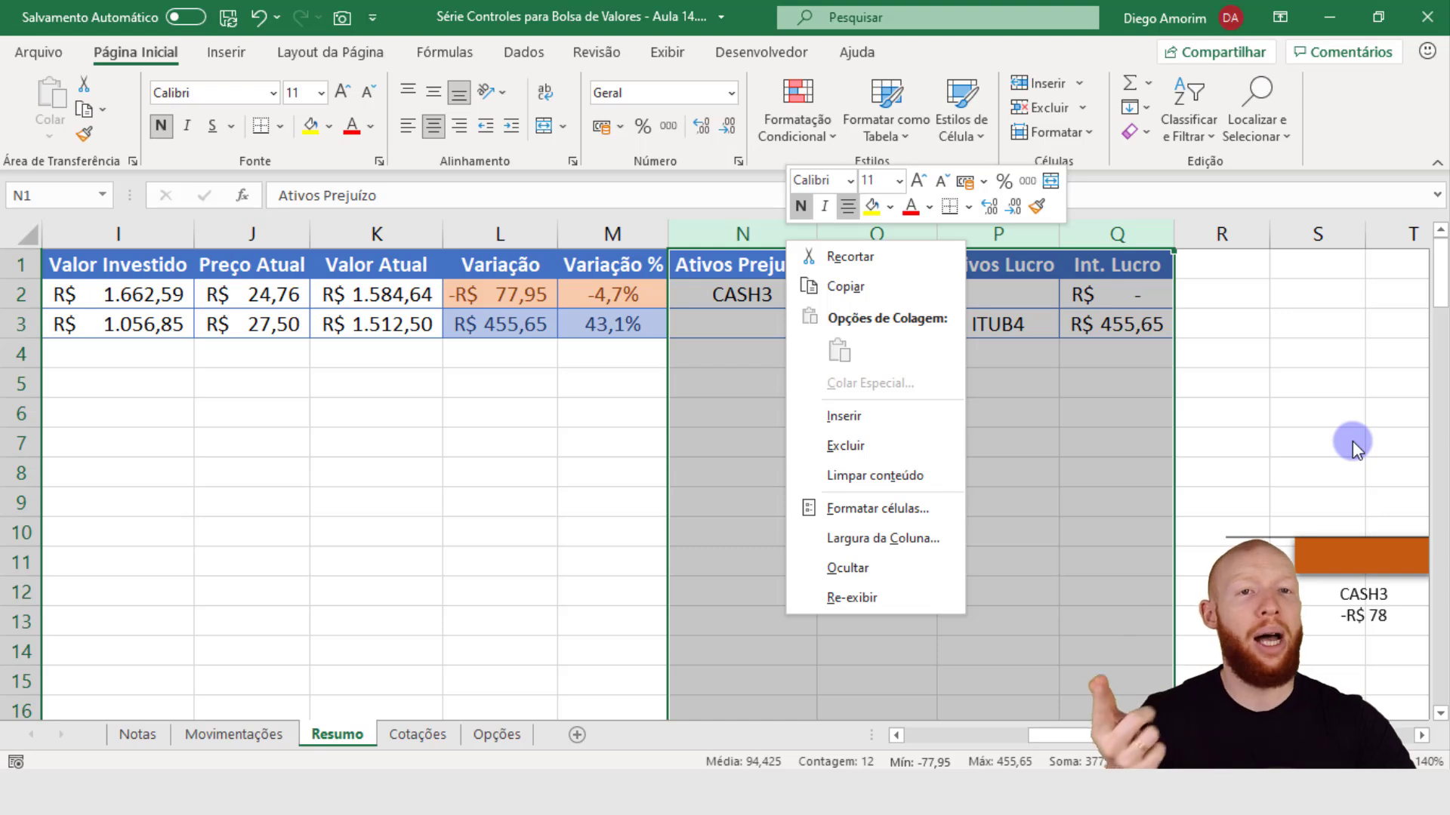
left_click(821, 565)
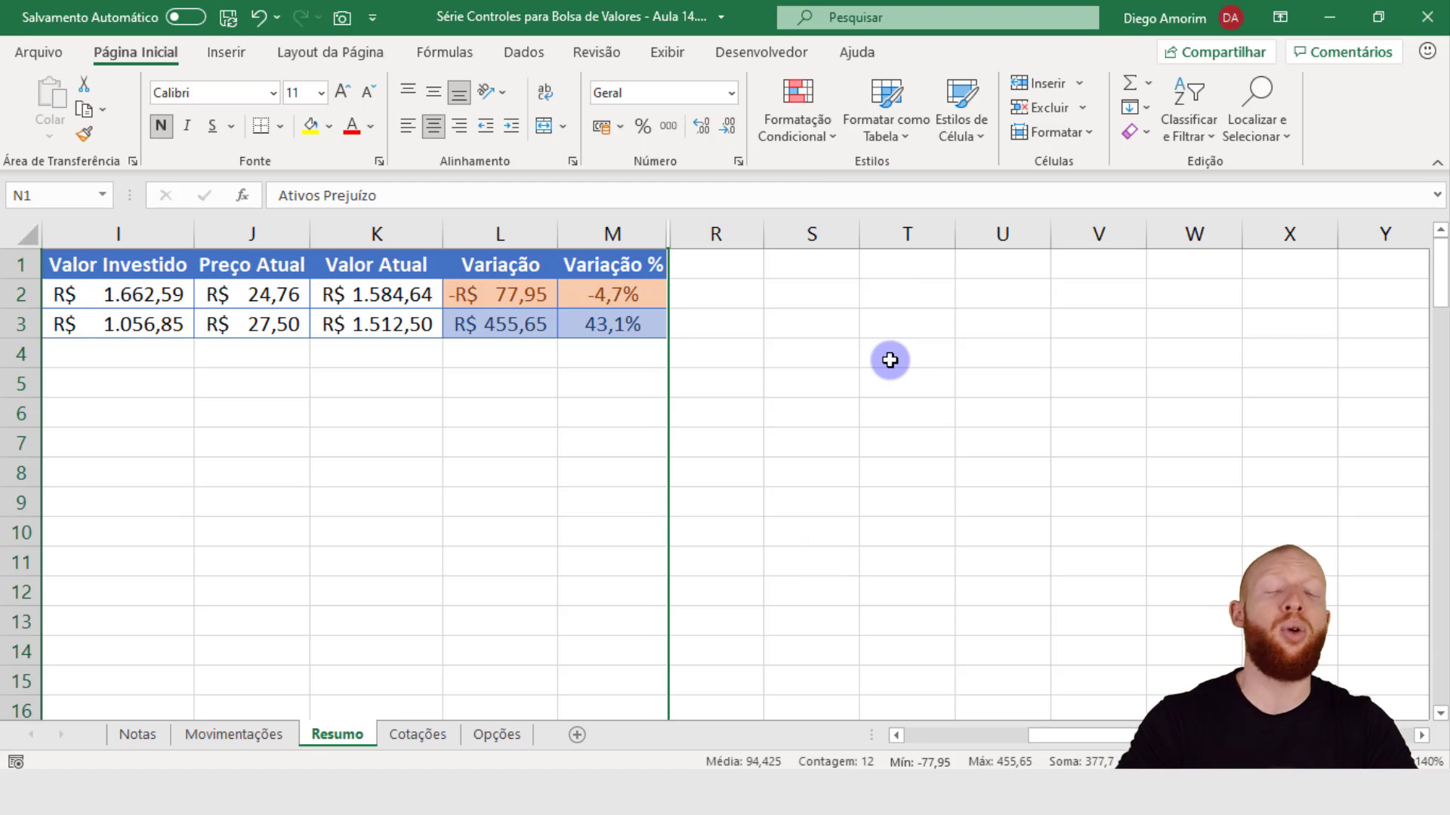
left_click(783, 434)
left_click(903, 389)
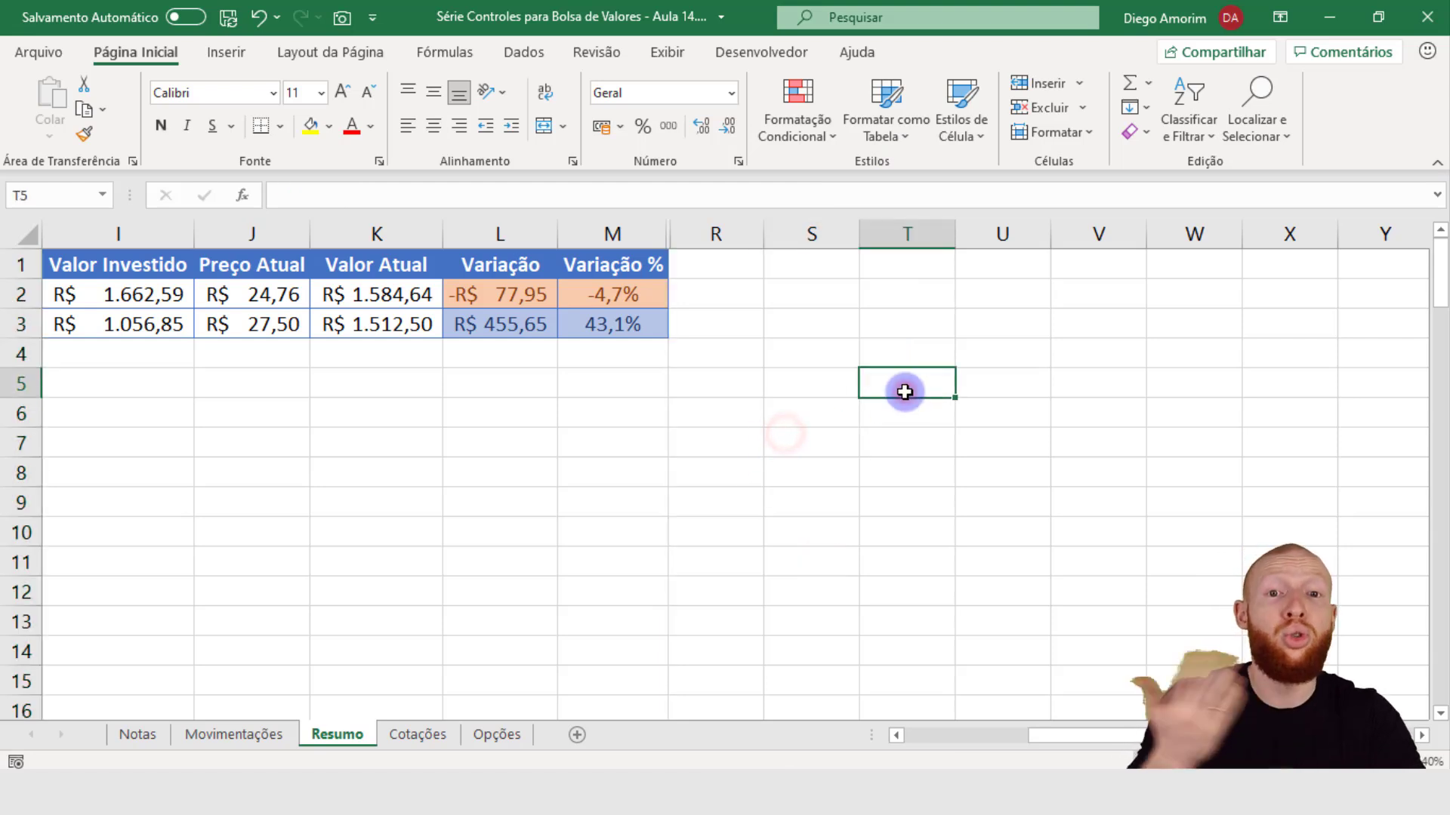
Unhide the columns between M and R
left_click(639, 232)
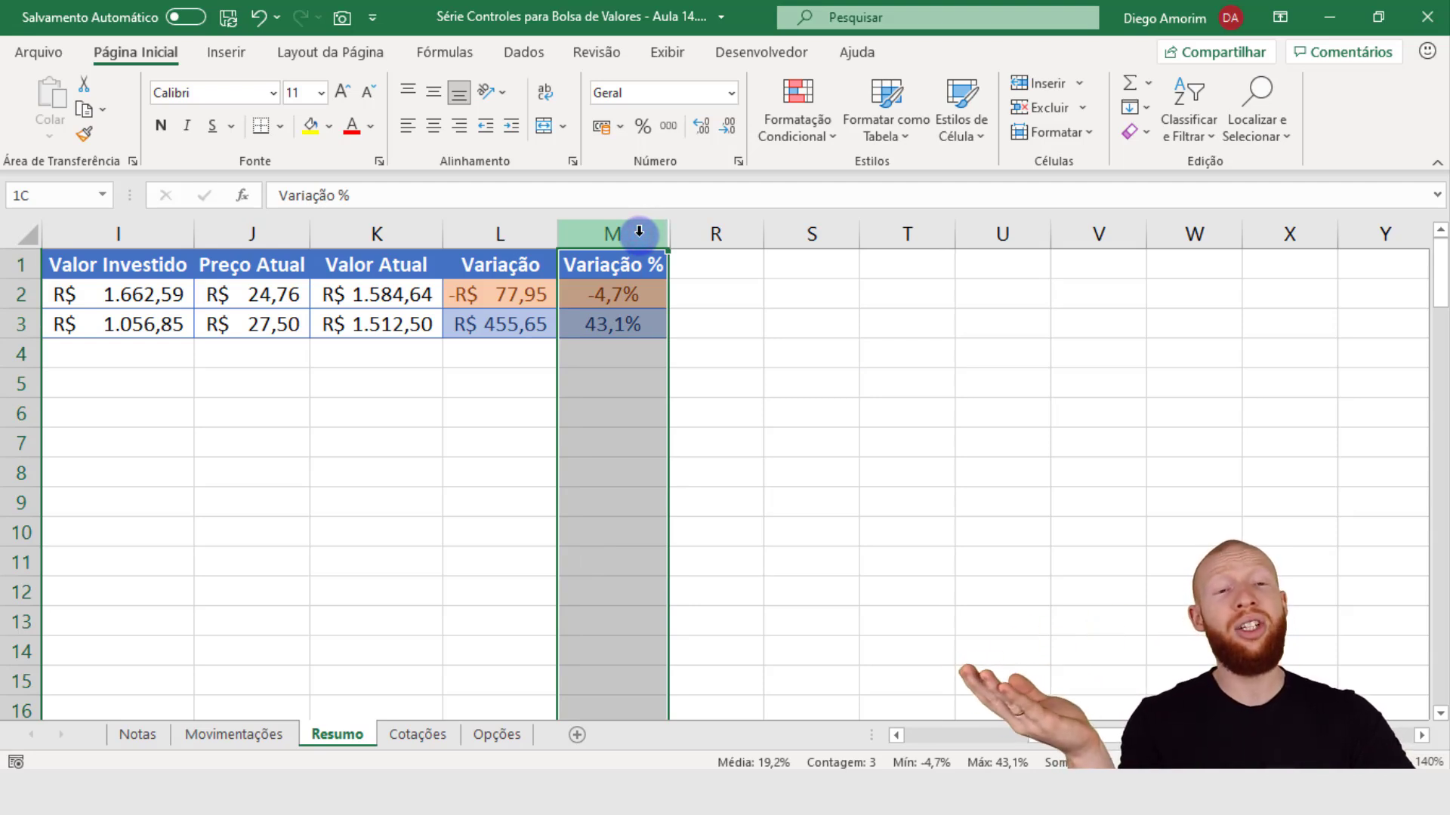
left_click_drag(638, 232, 696, 245)
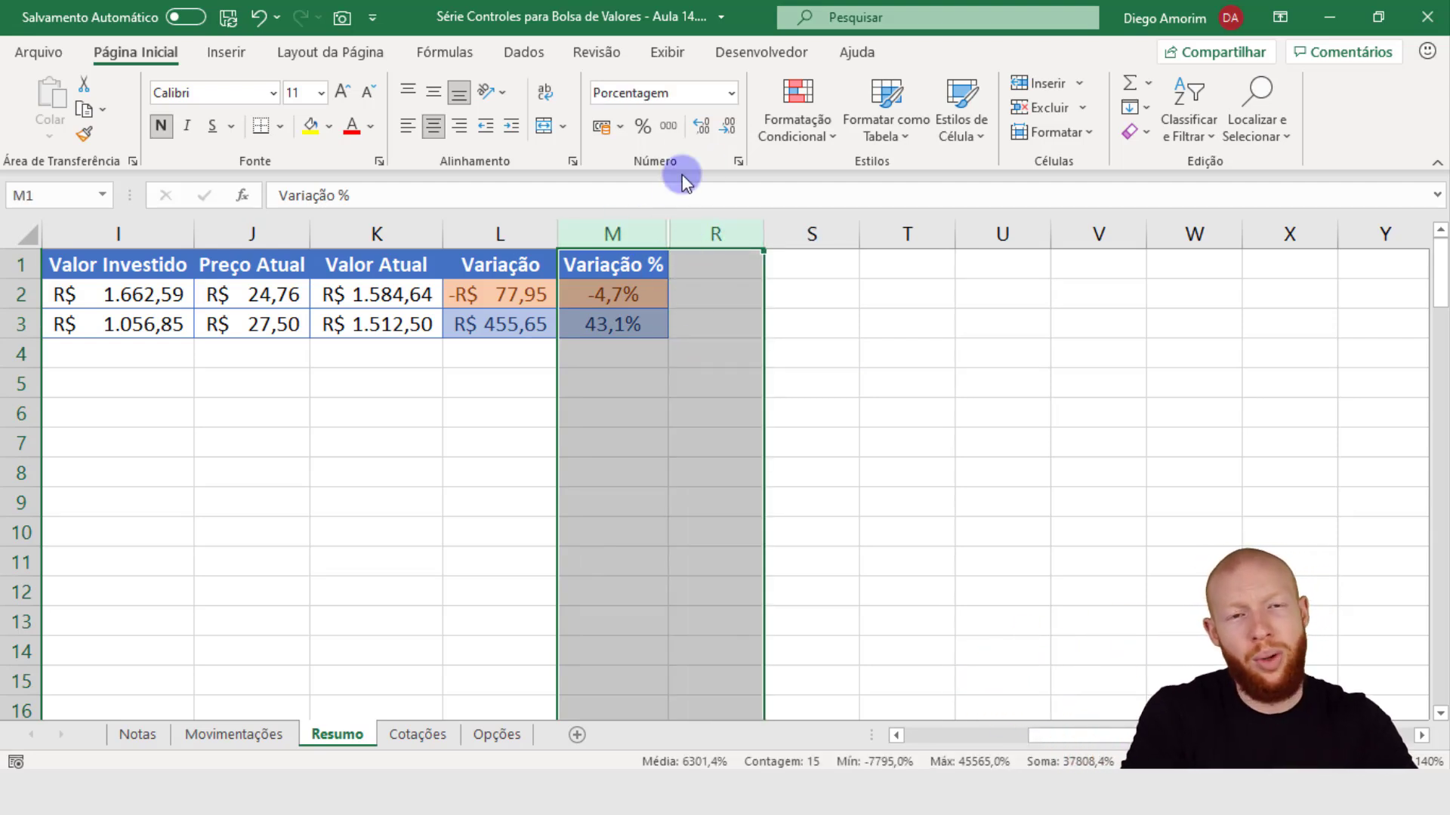
right_click(657, 225)
left_click(725, 579)
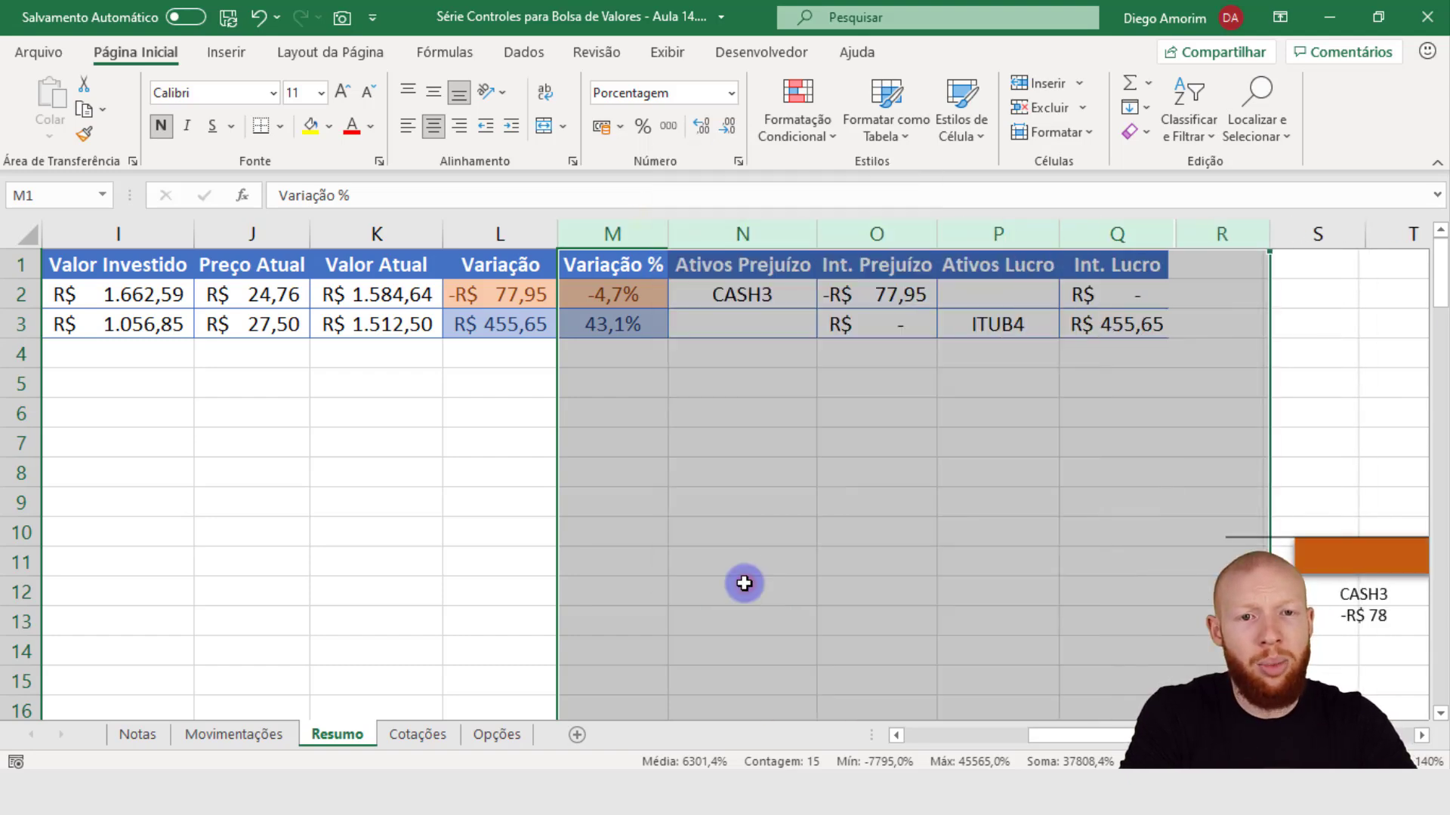
Set the profit and loss column chart's data source to show data in hidden rows and columns
left_click_drag(1087, 732, 1122, 733)
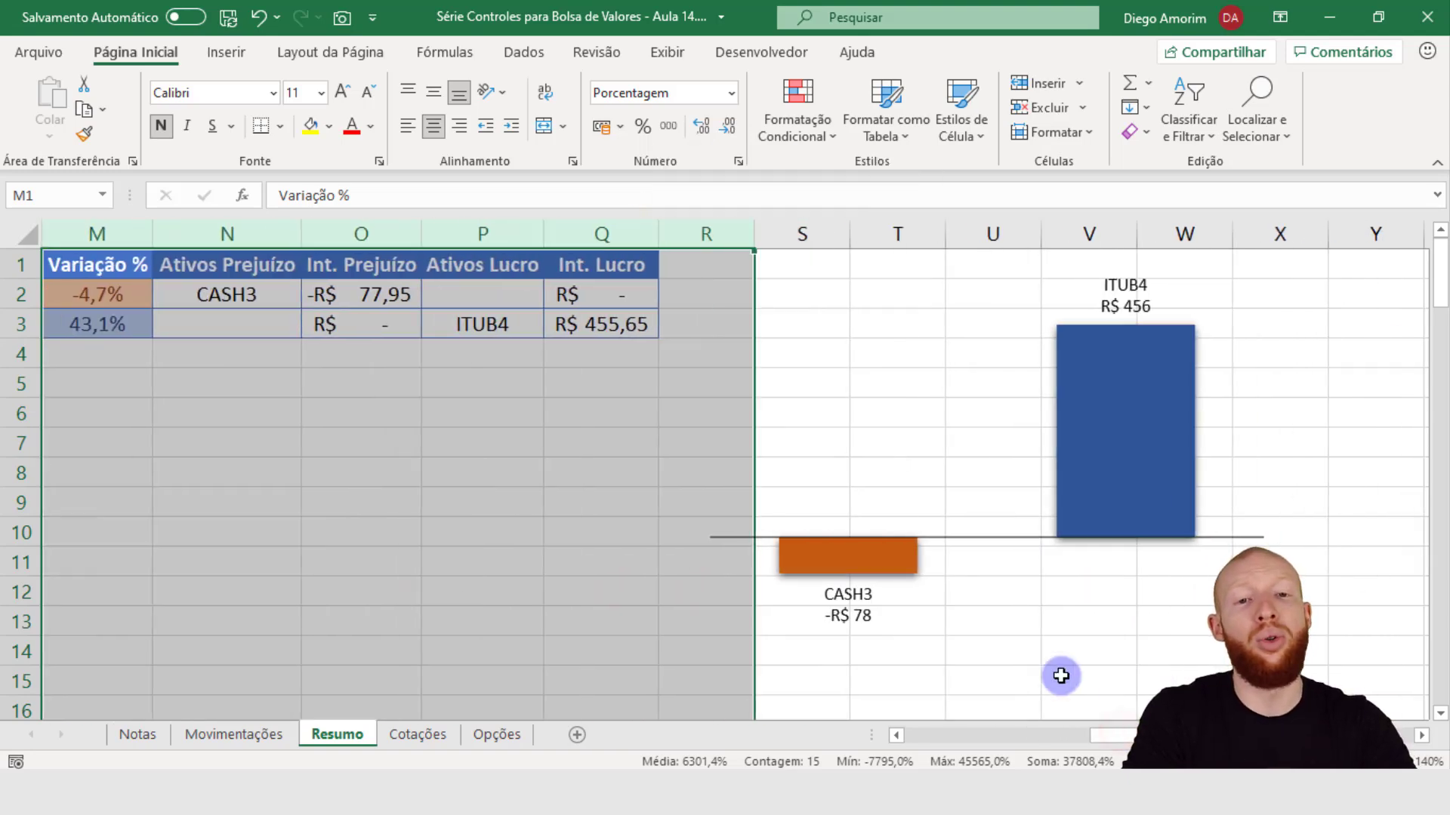
left_click(1012, 679)
left_click(1011, 372)
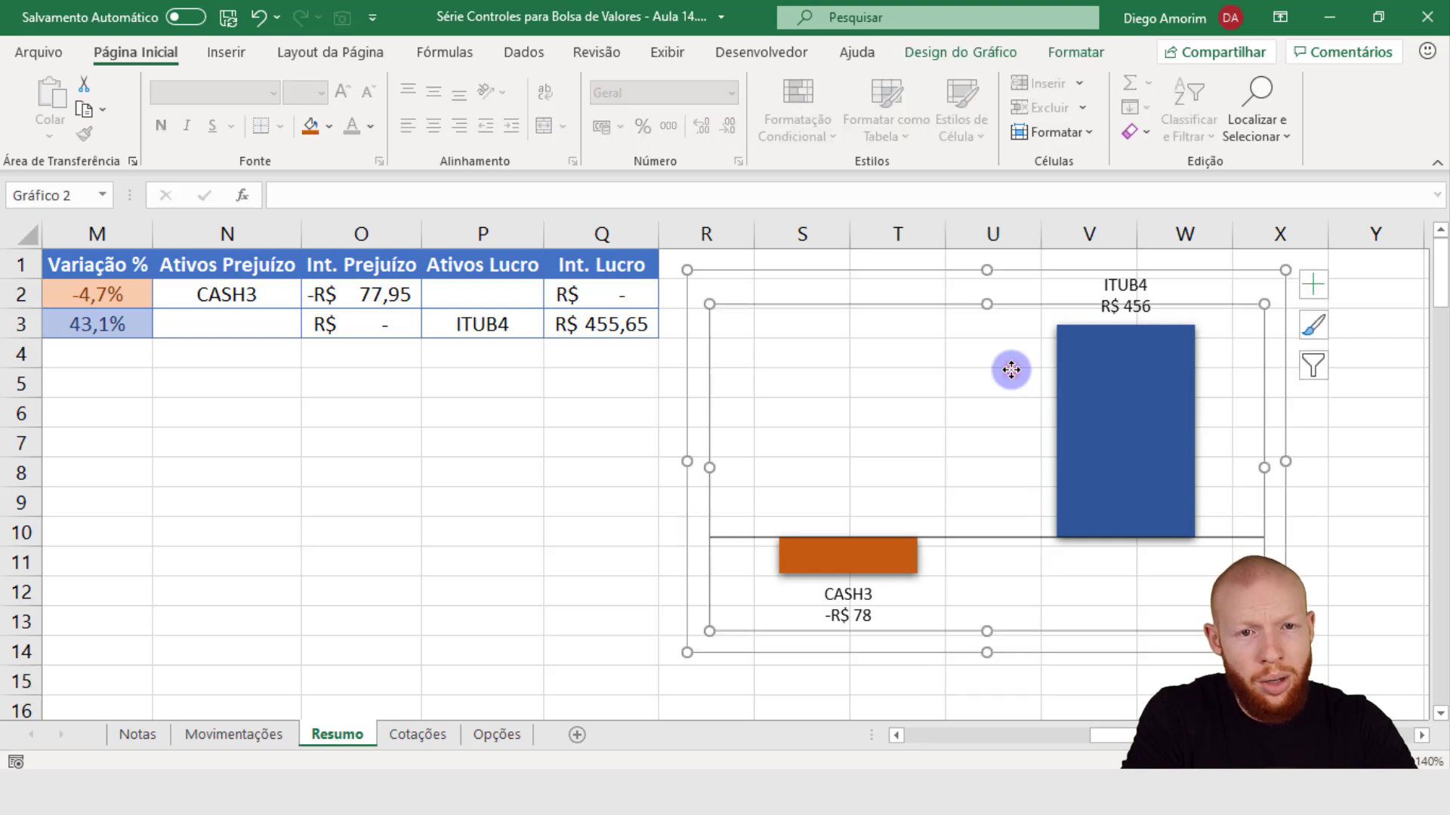
right_click(1024, 293)
key("Escape")
left_click(985, 276)
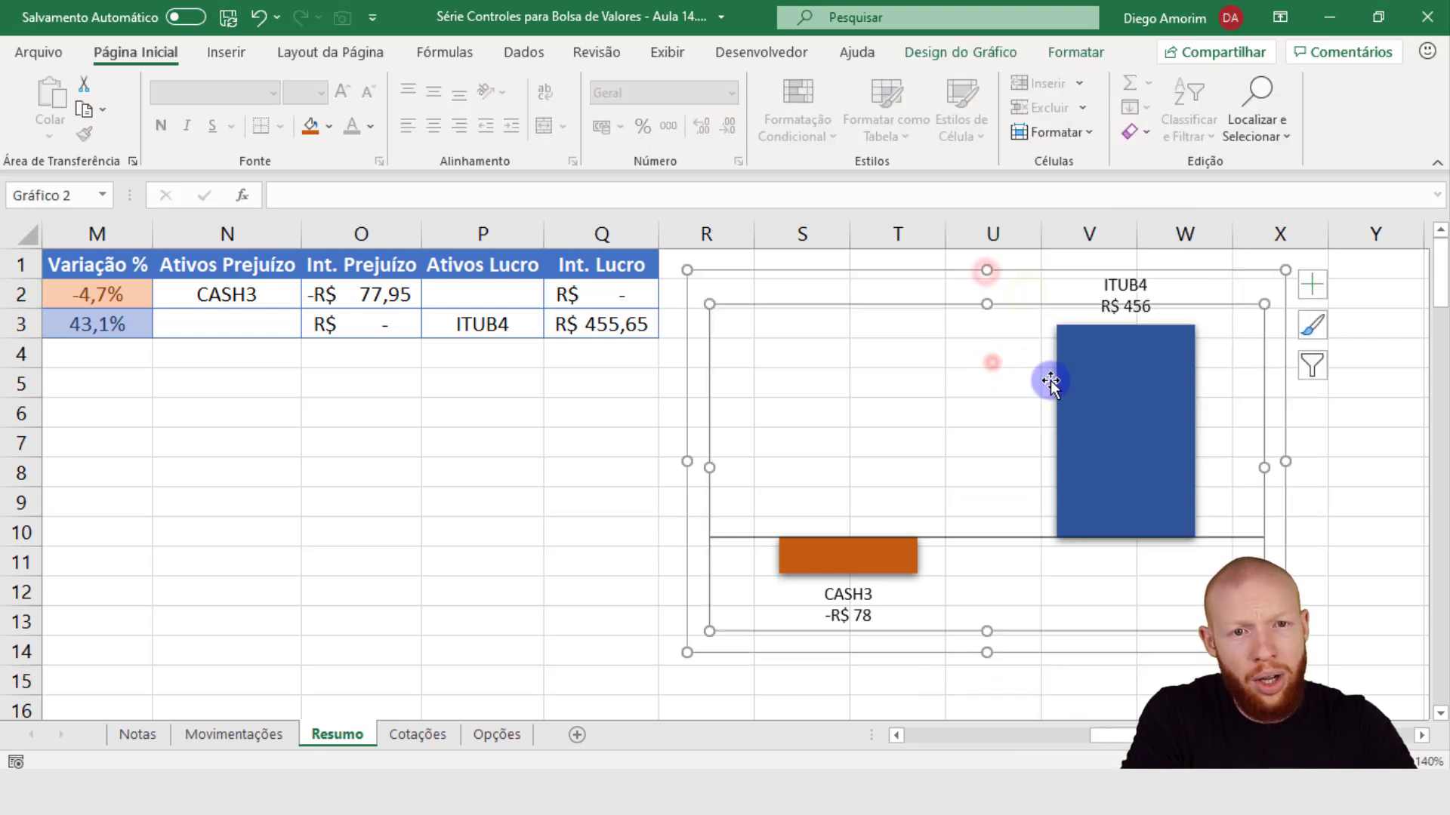
right_click(1027, 408)
left_click(1113, 557)
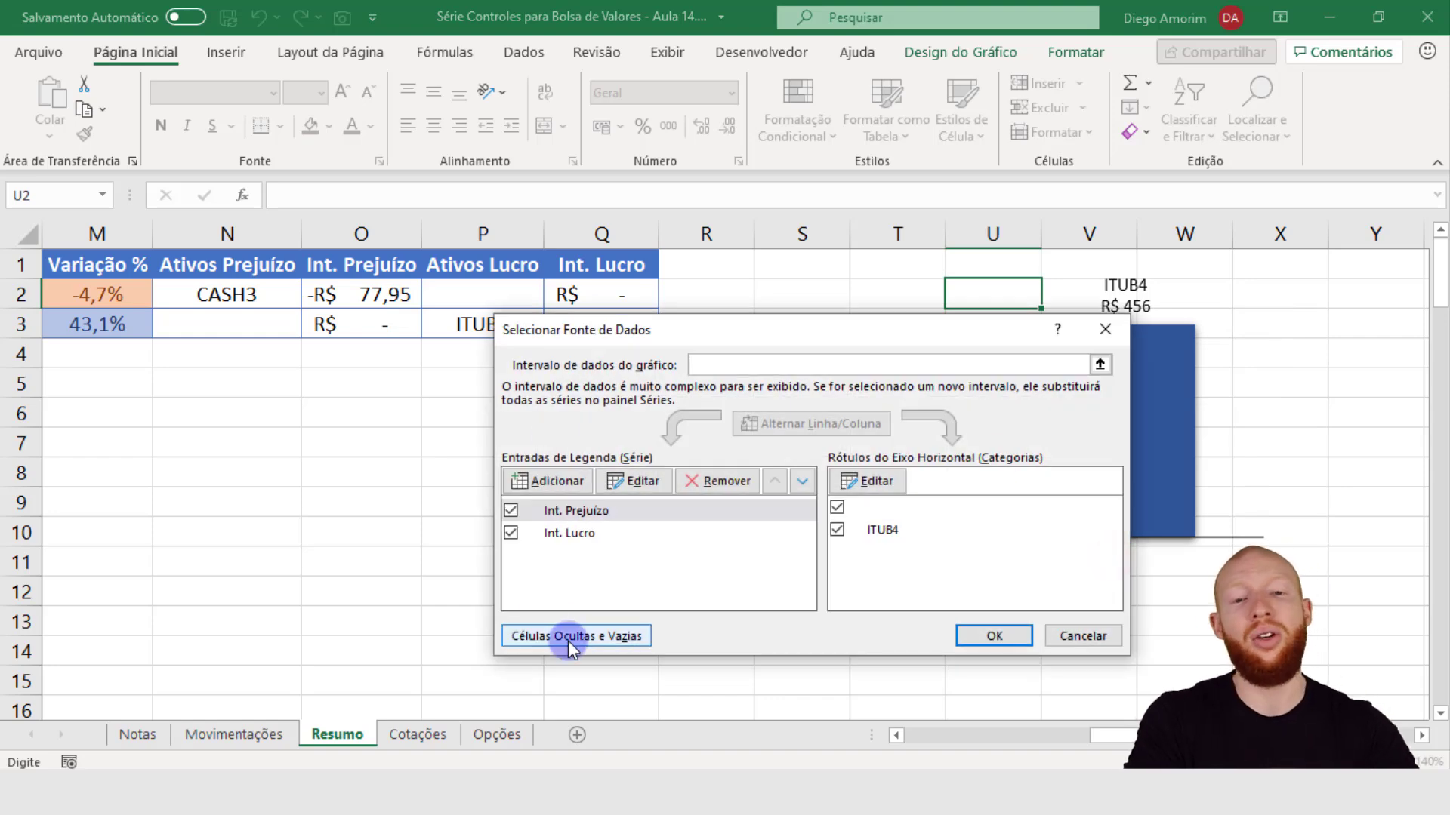
left_click(567, 638)
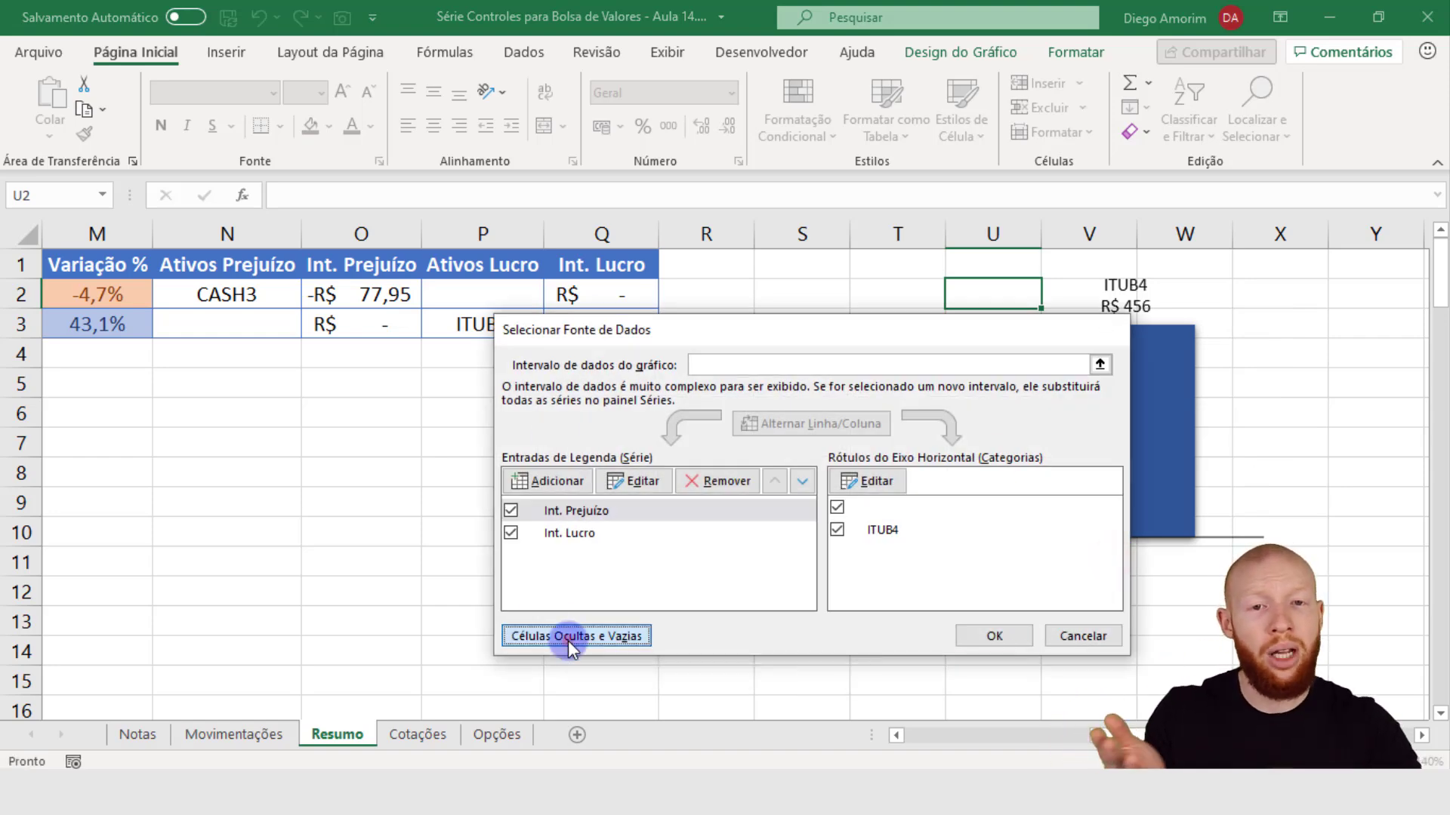
left_click(622, 526)
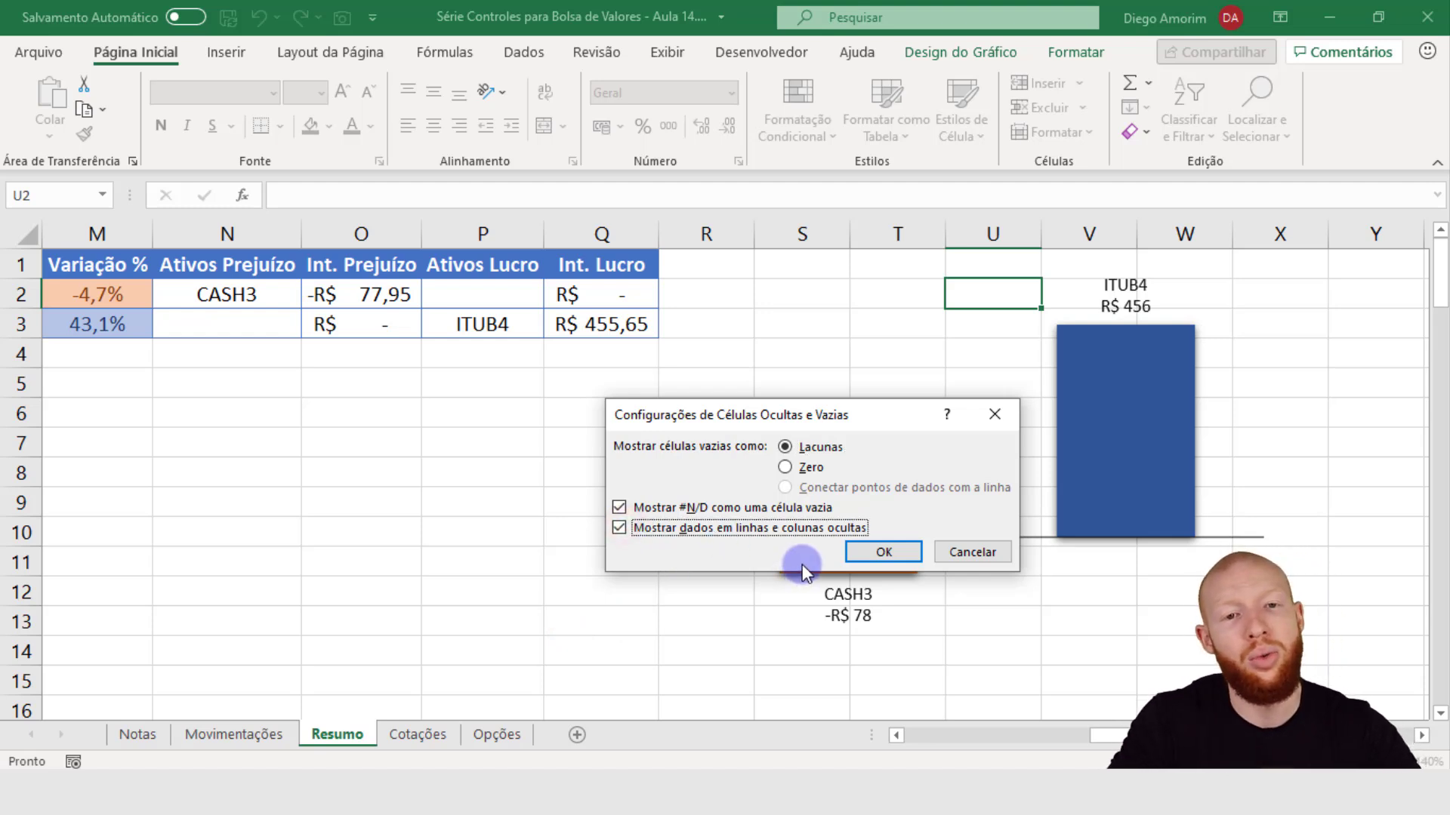
left_click(883, 552)
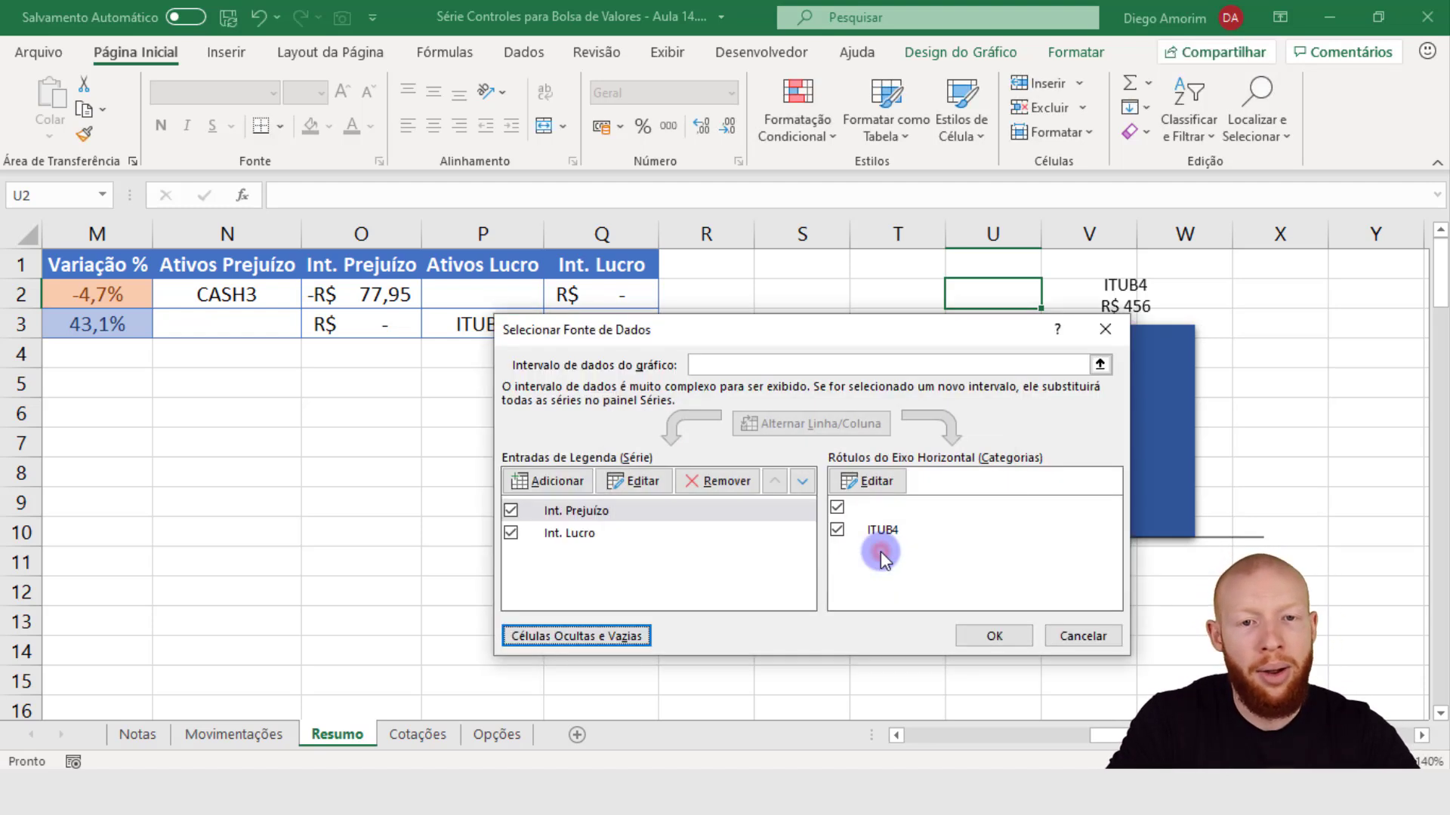
left_click(995, 635)
Hide the chart helper columns N to Q
left_click_drag(227, 234, 570, 240)
right_click(570, 239)
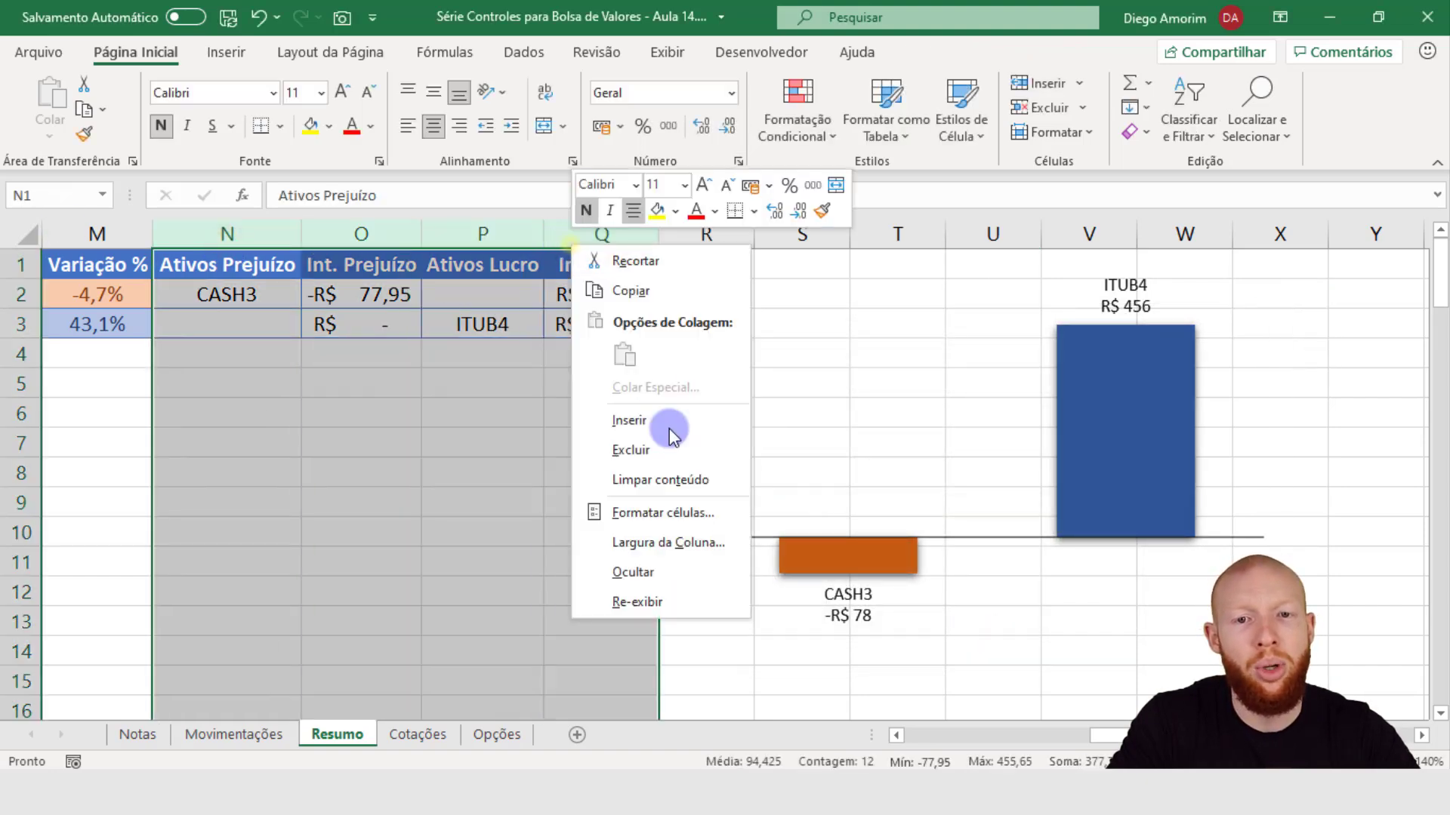
left_click(666, 566)
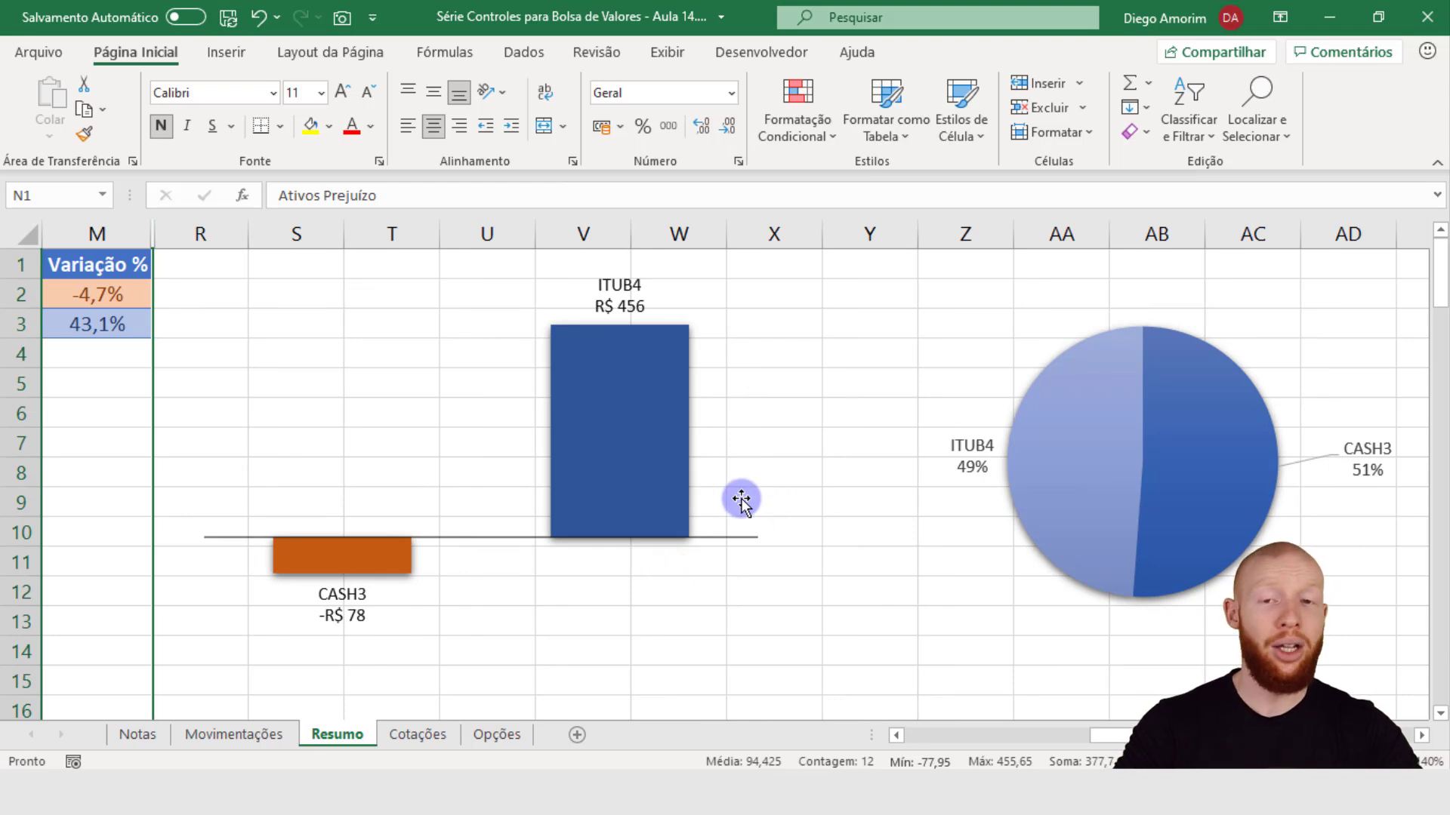
Move the profit and loss column chart slightly upwards and closer to the Variação % column
left_click(347, 411)
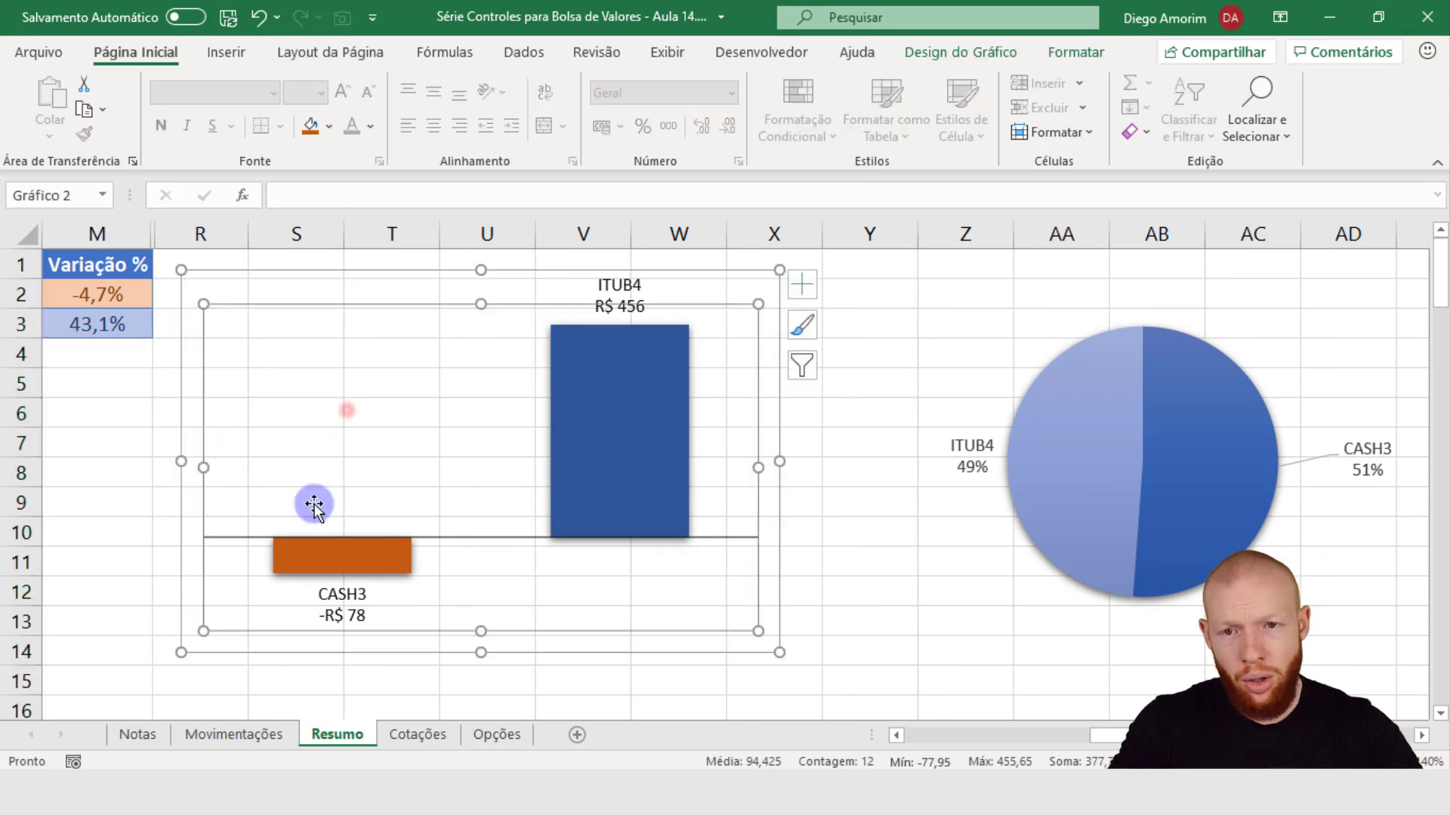
left_click(317, 278)
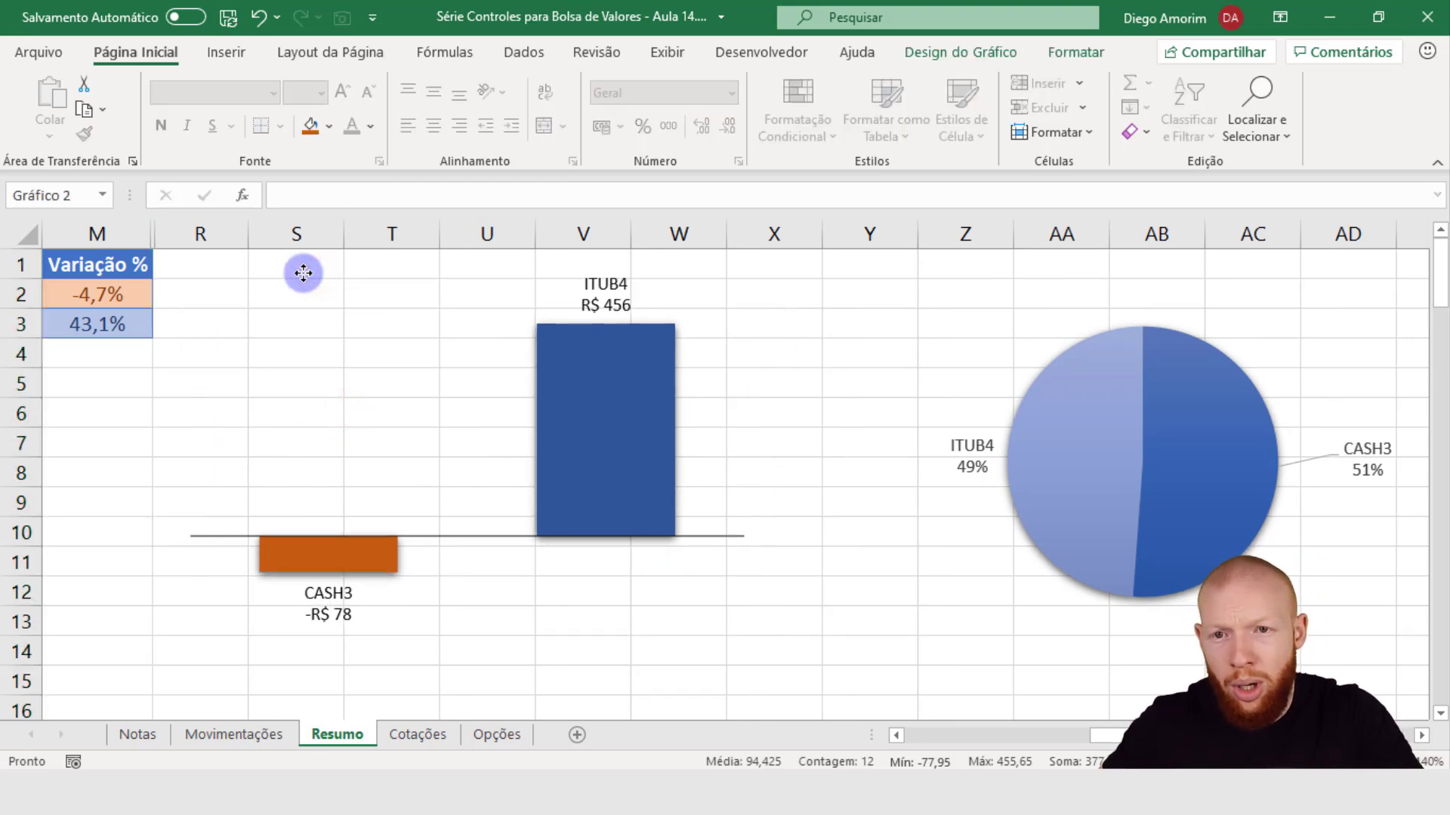
left_click_drag(307, 274, 288, 258)
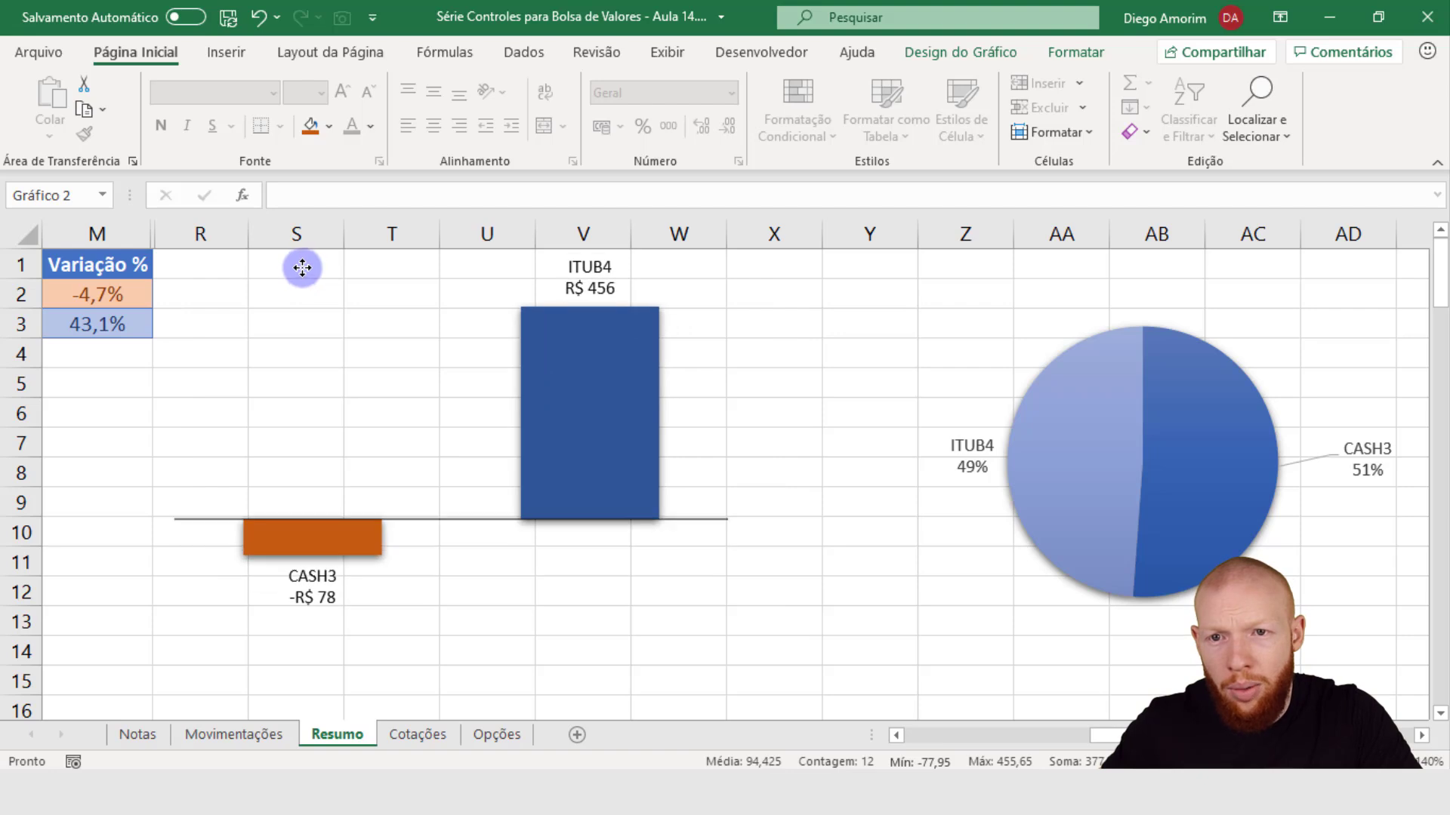
Move the stock allocation pie chart closer to the profit and loss column chart, aligned near the top of the sheet
left_click(940, 351)
left_click(1030, 344)
left_click_drag(1099, 288, 963, 248)
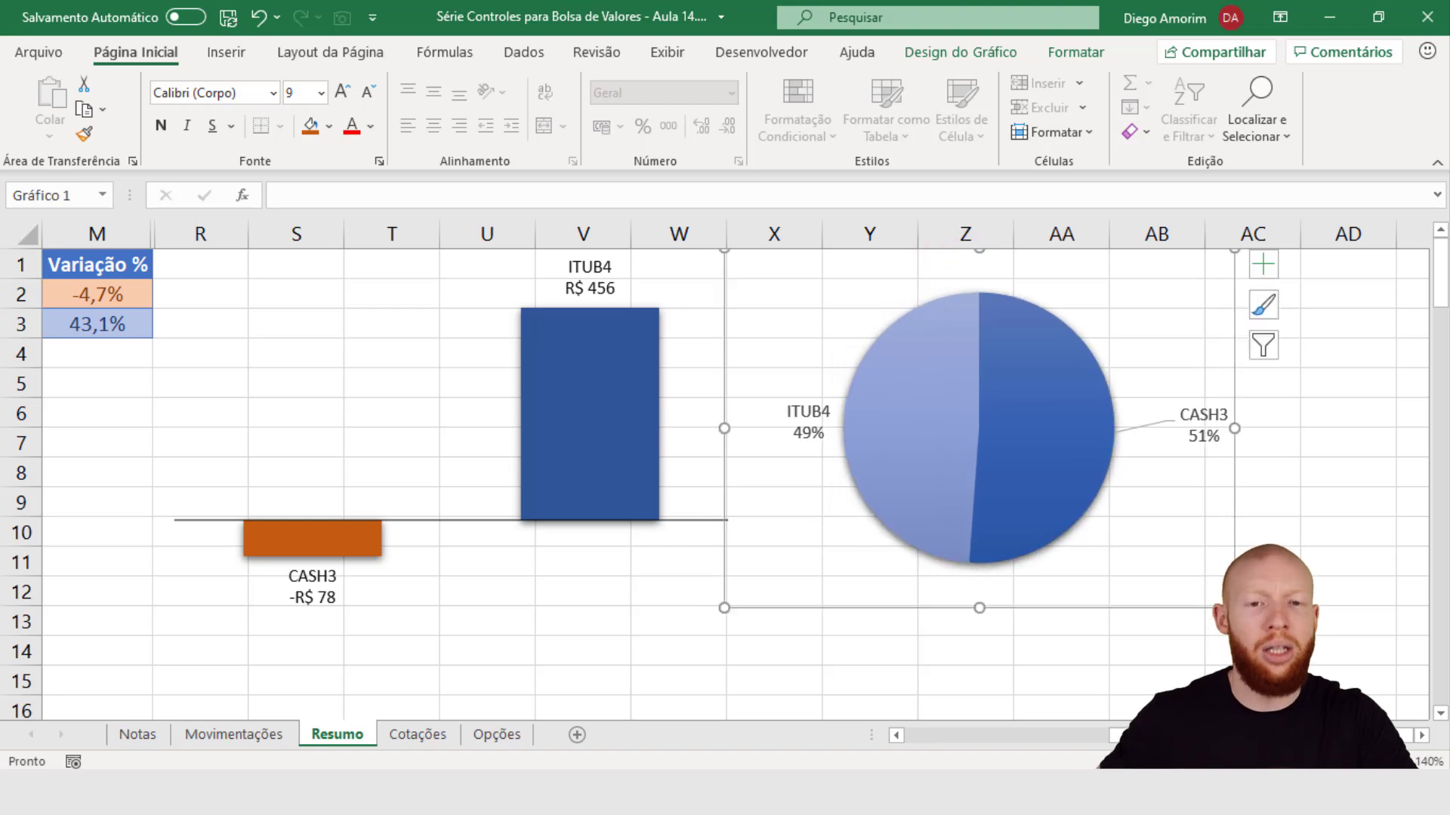
left_click(958, 680)
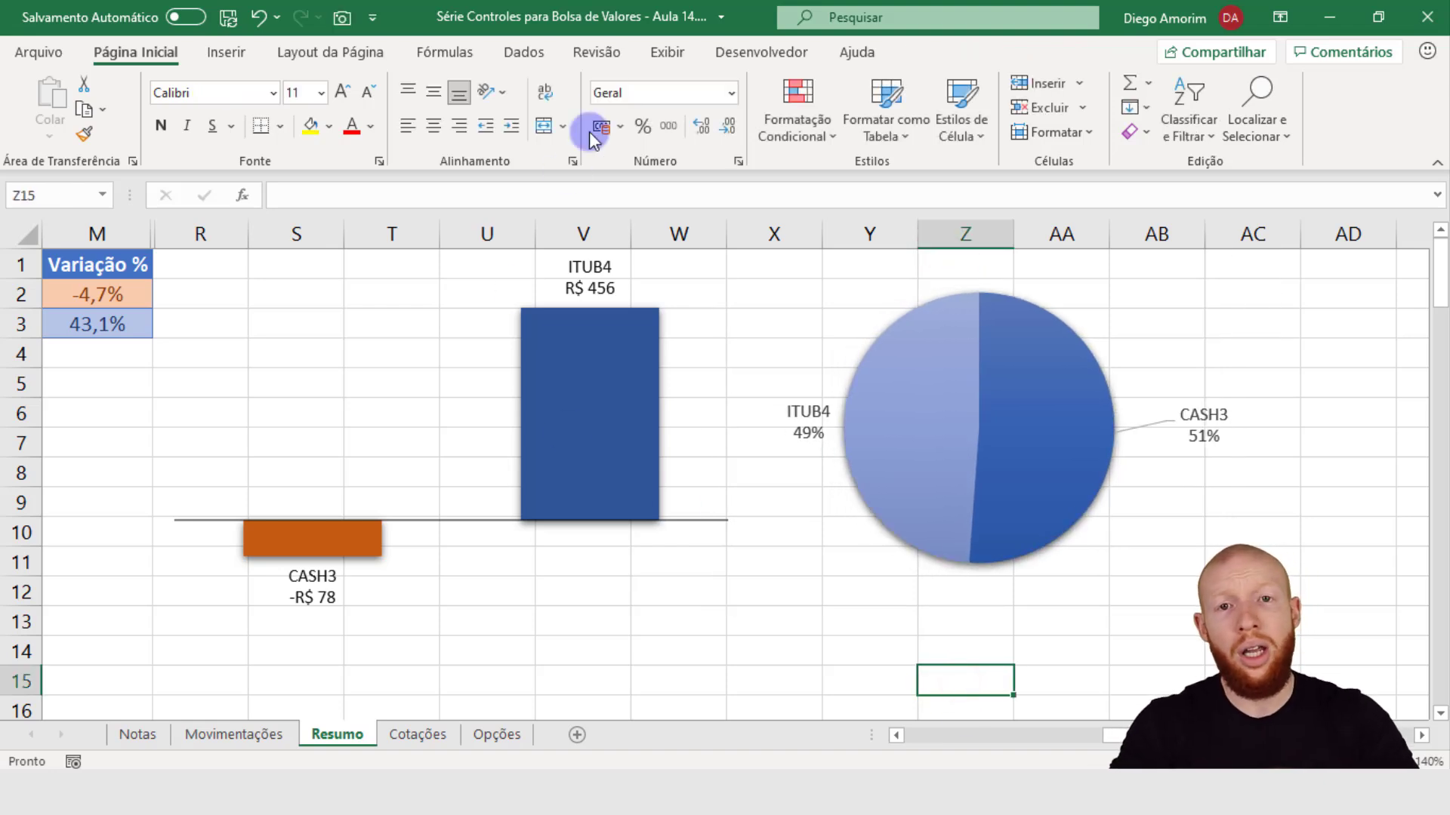
Hide the gridlines on the Resumo sheet
left_click(664, 53)
left_click(564, 126)
left_click(772, 658)
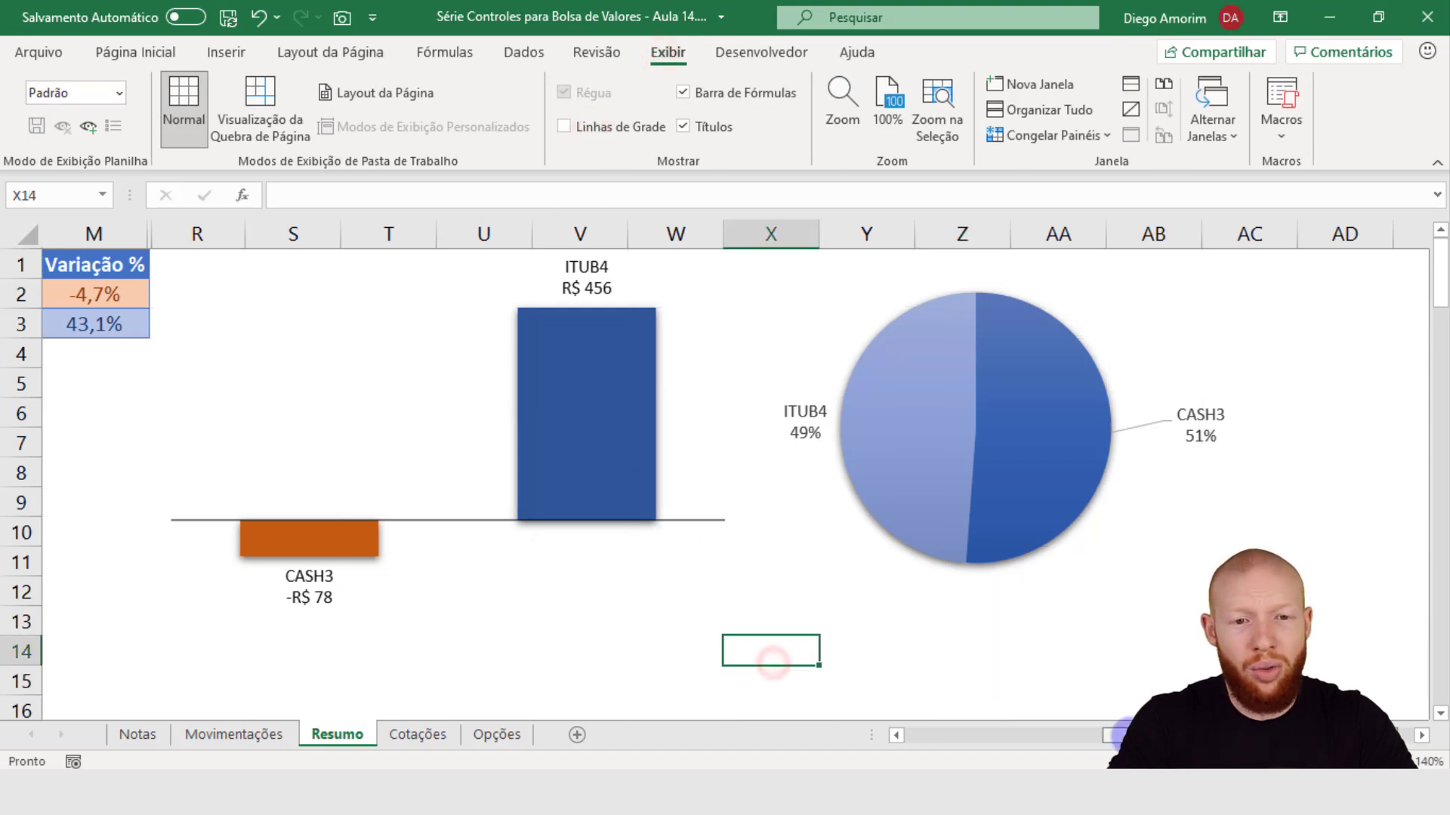
Reduce the Resumo sheet's zoom to 100% so the stock table and the charts fit together in view
scroll(980, 737, "left", 5)
scroll(725, 468, "down", 4, "ctrl")
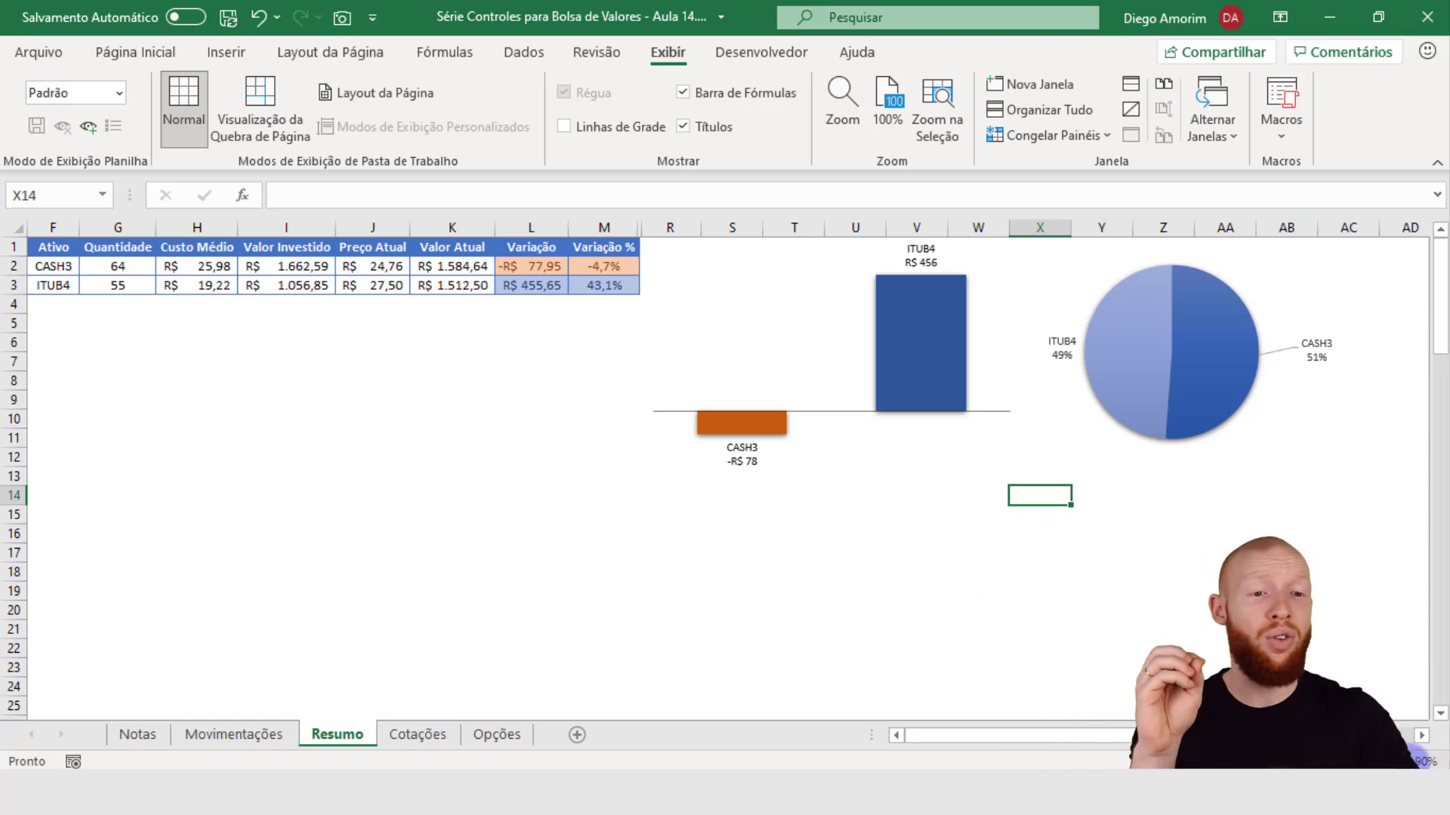
left_click(1425, 761)
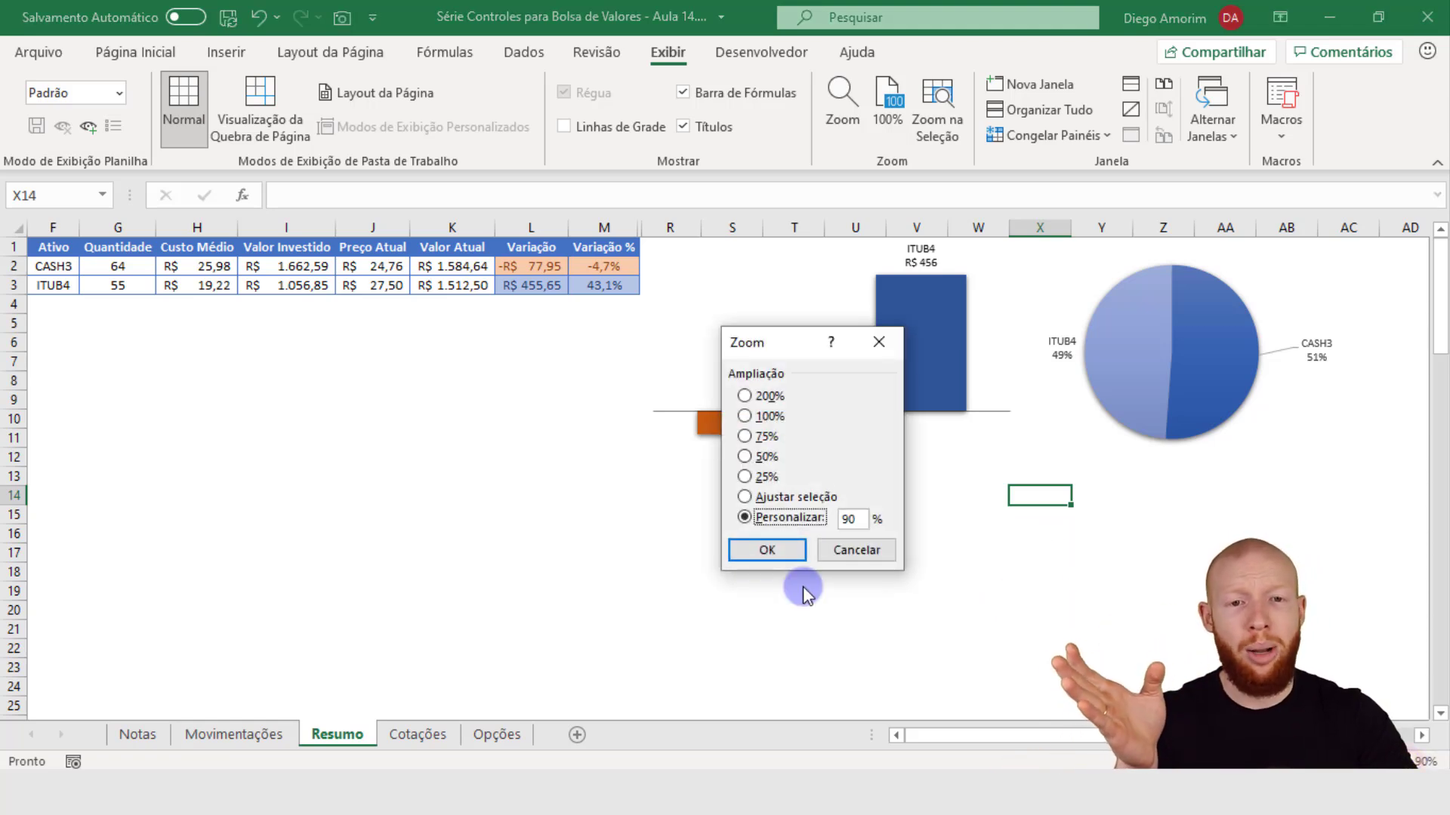
left_click(825, 545)
scroll(826, 545, "up", 1)
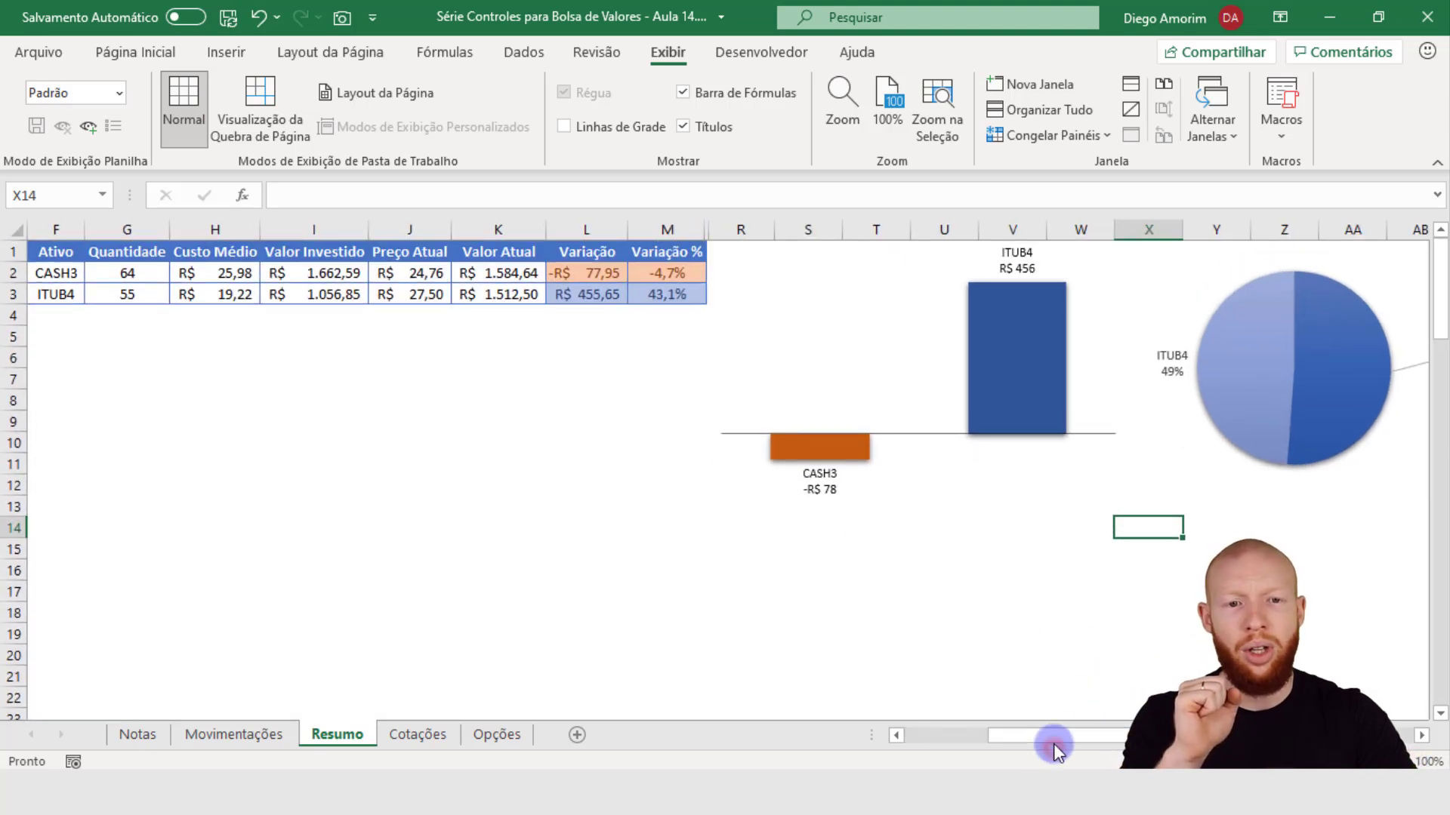
Narrow the profit and loss column chart and the pie chart slightly from their right edges
left_click(884, 353)
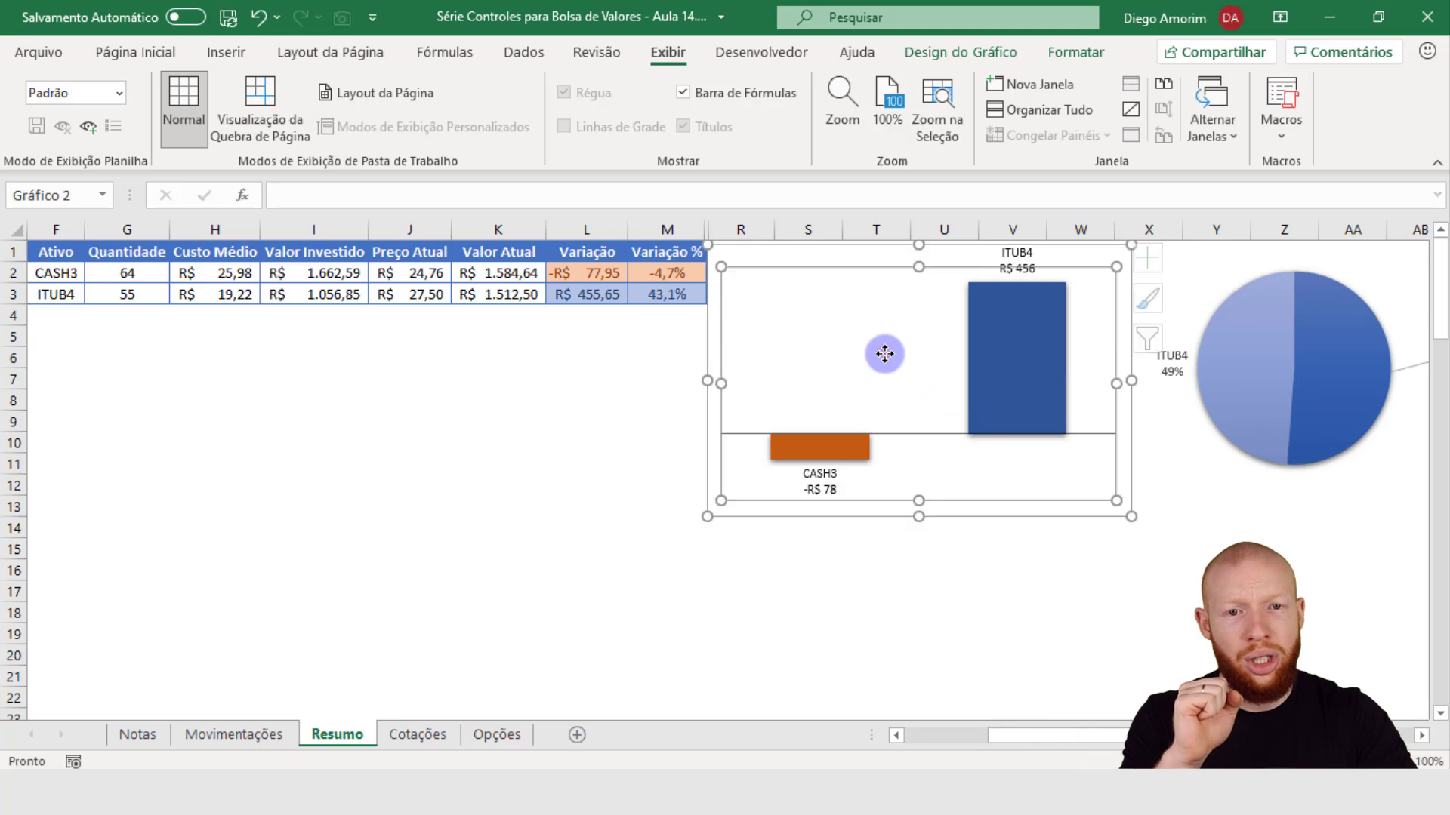
left_click_drag(1131, 380, 1094, 379)
left_click(1240, 411)
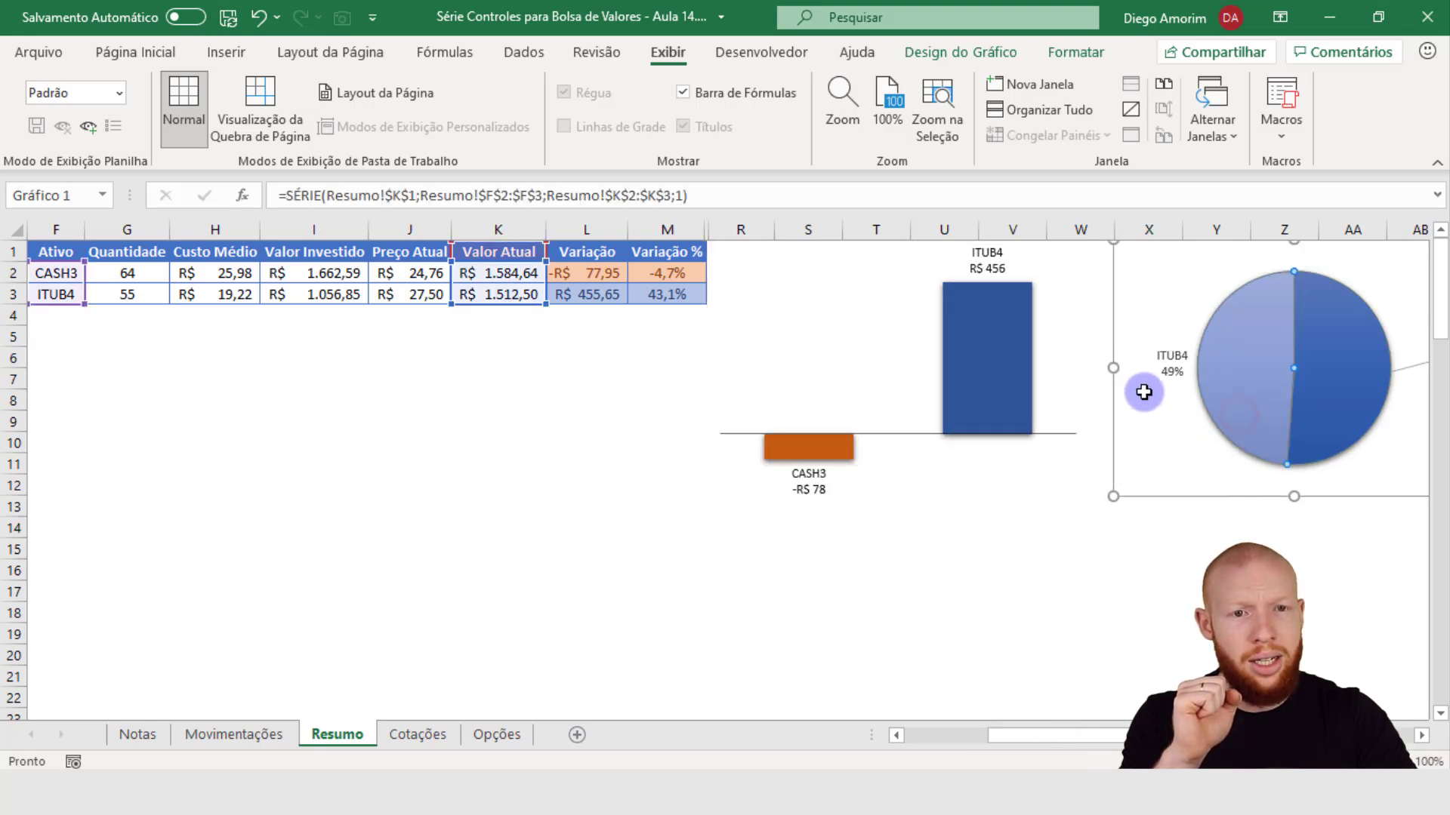
scroll(1152, 397, "right", 2)
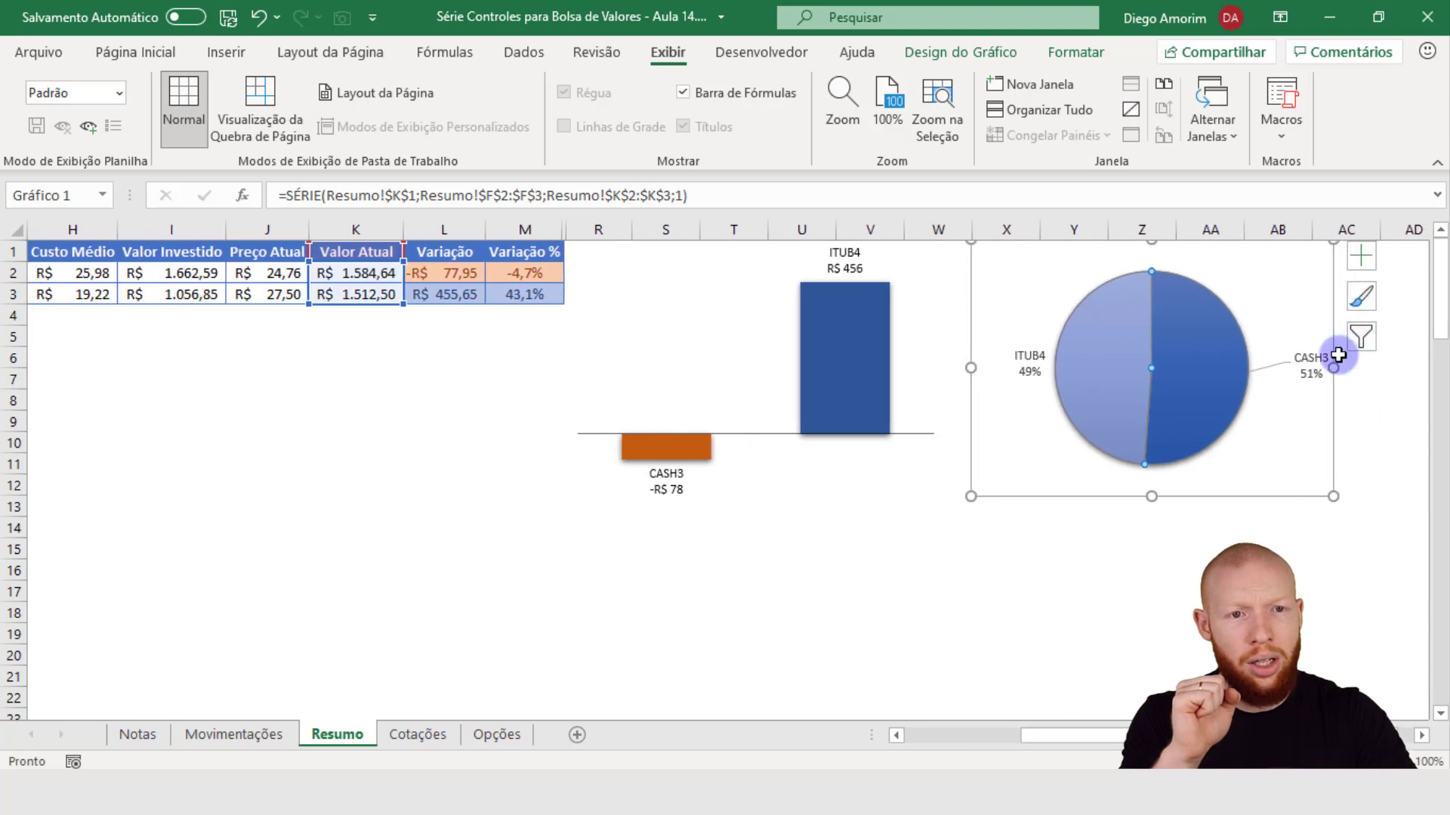
left_click_drag(1336, 367, 1314, 372)
scroll(759, 734, "left", 2)
left_click(1011, 634)
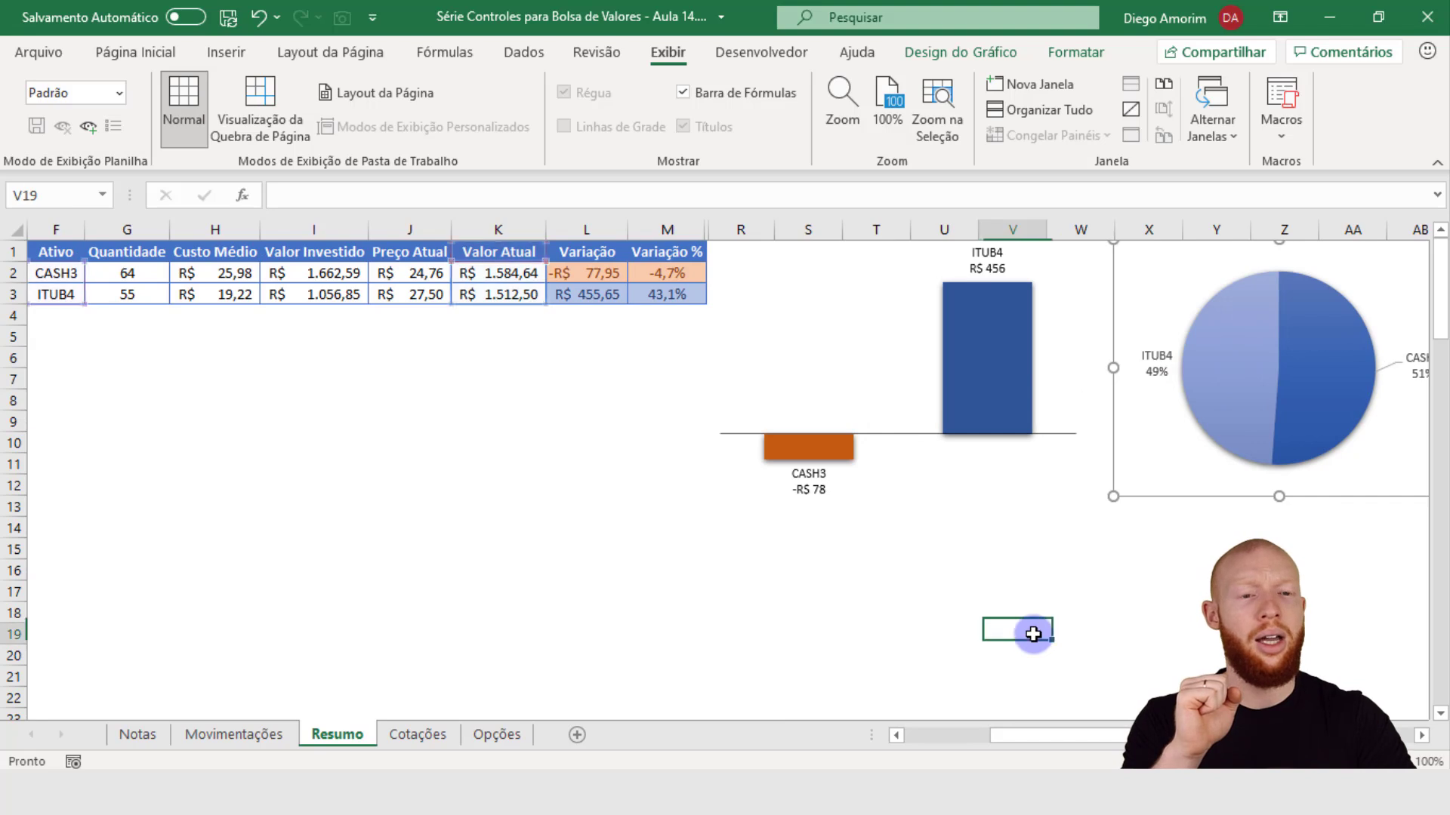
Move the pie chart slightly closer to the column chart so its CASH3 label fits in view, and deselect it
left_click(1287, 425)
left_click(1171, 483)
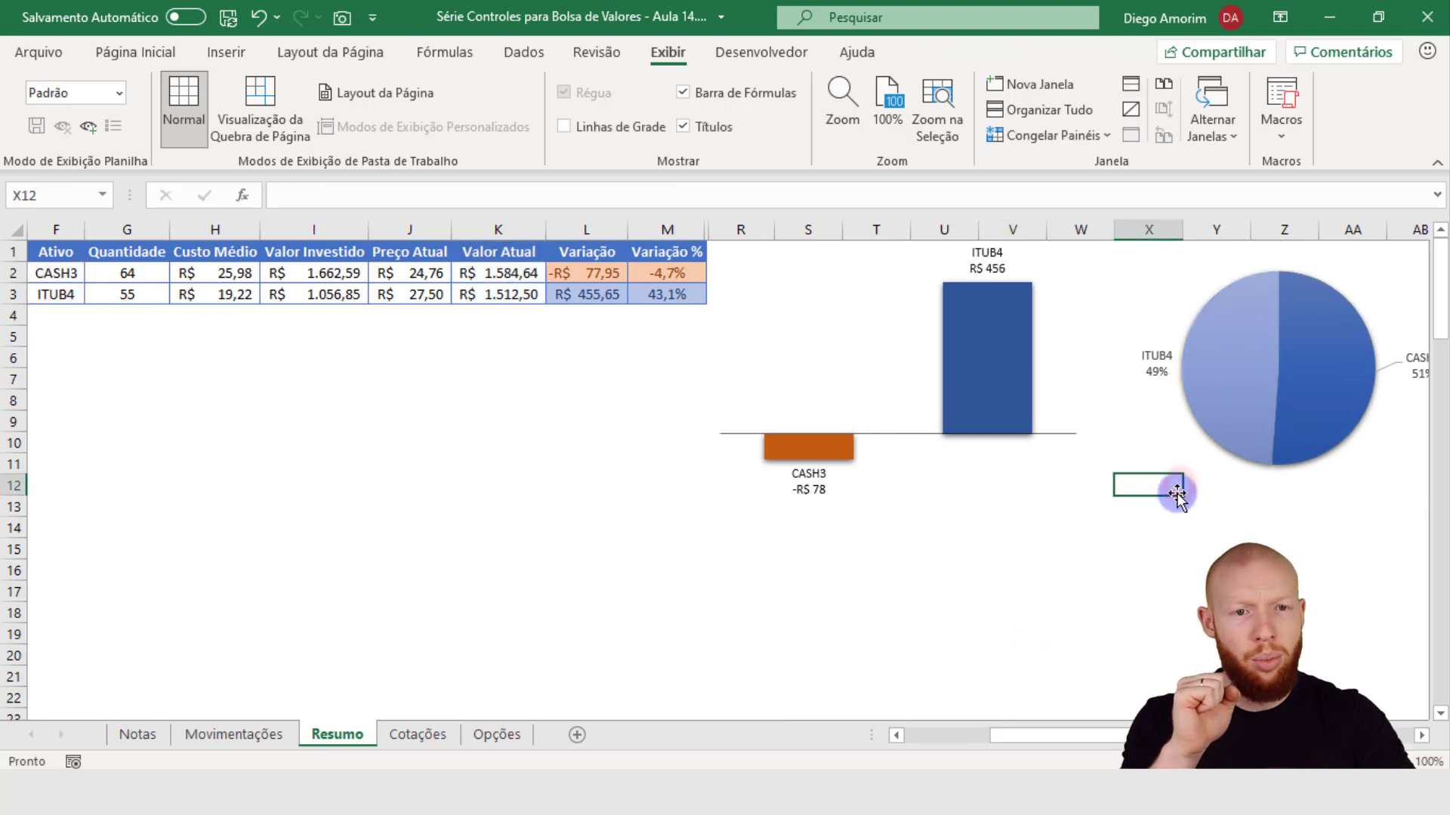
left_click_drag(1200, 501, 1184, 491)
left_click(1170, 553)
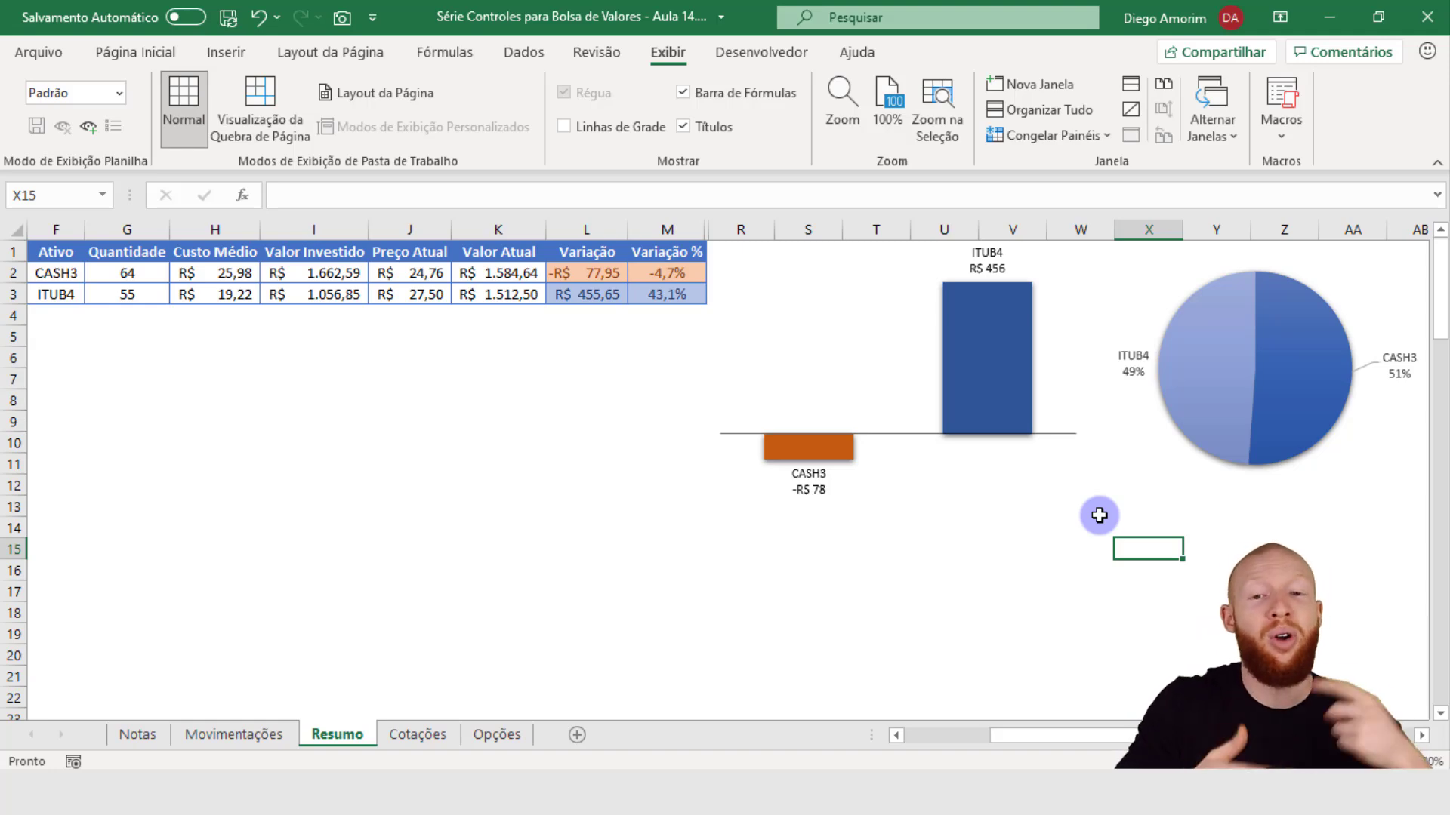
Review the records on the Movimentações and Notas sheets and return to the Resumo sheet's table and charts
left_click(129, 729)
left_click(202, 736)
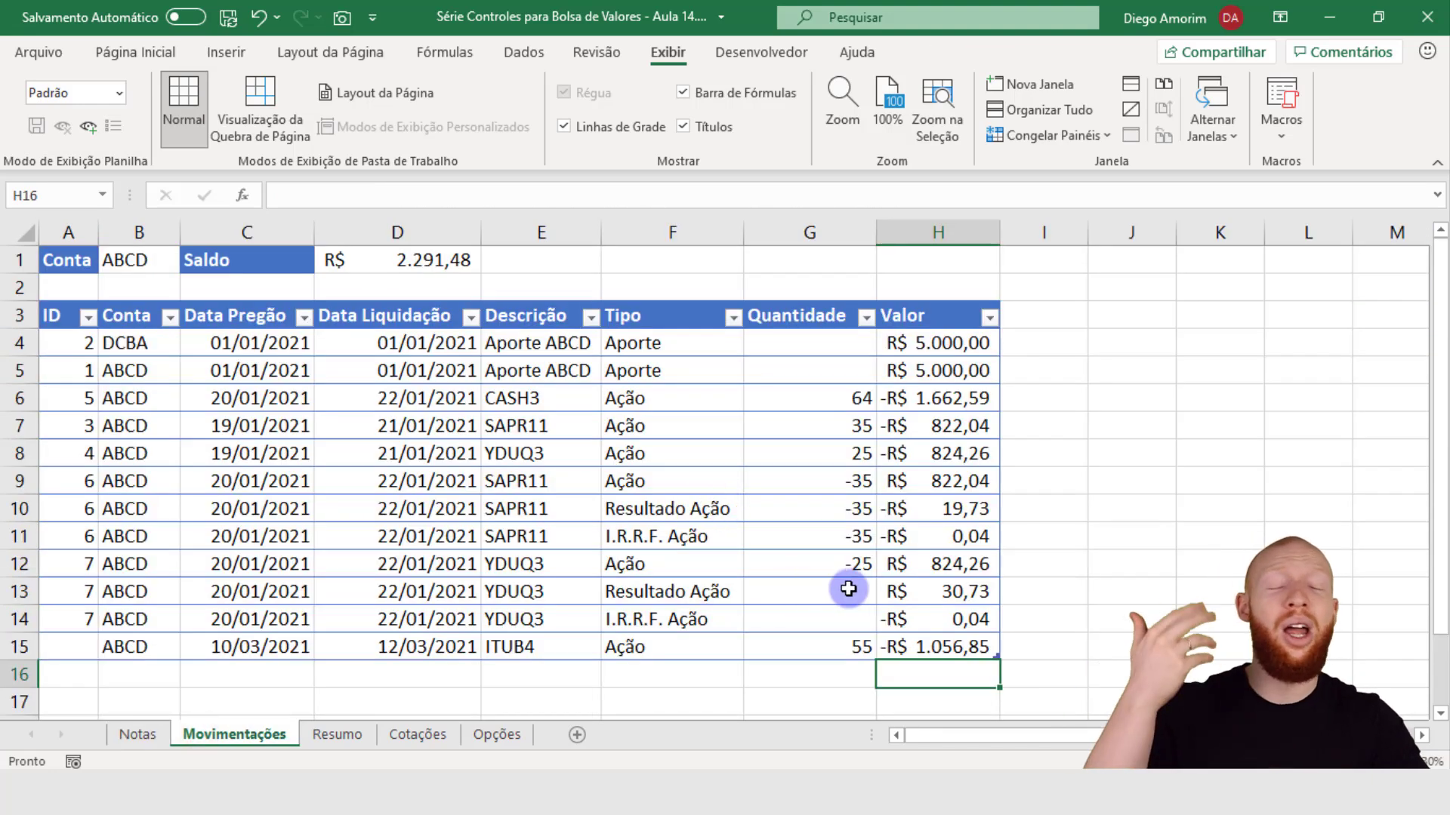
left_click(144, 740)
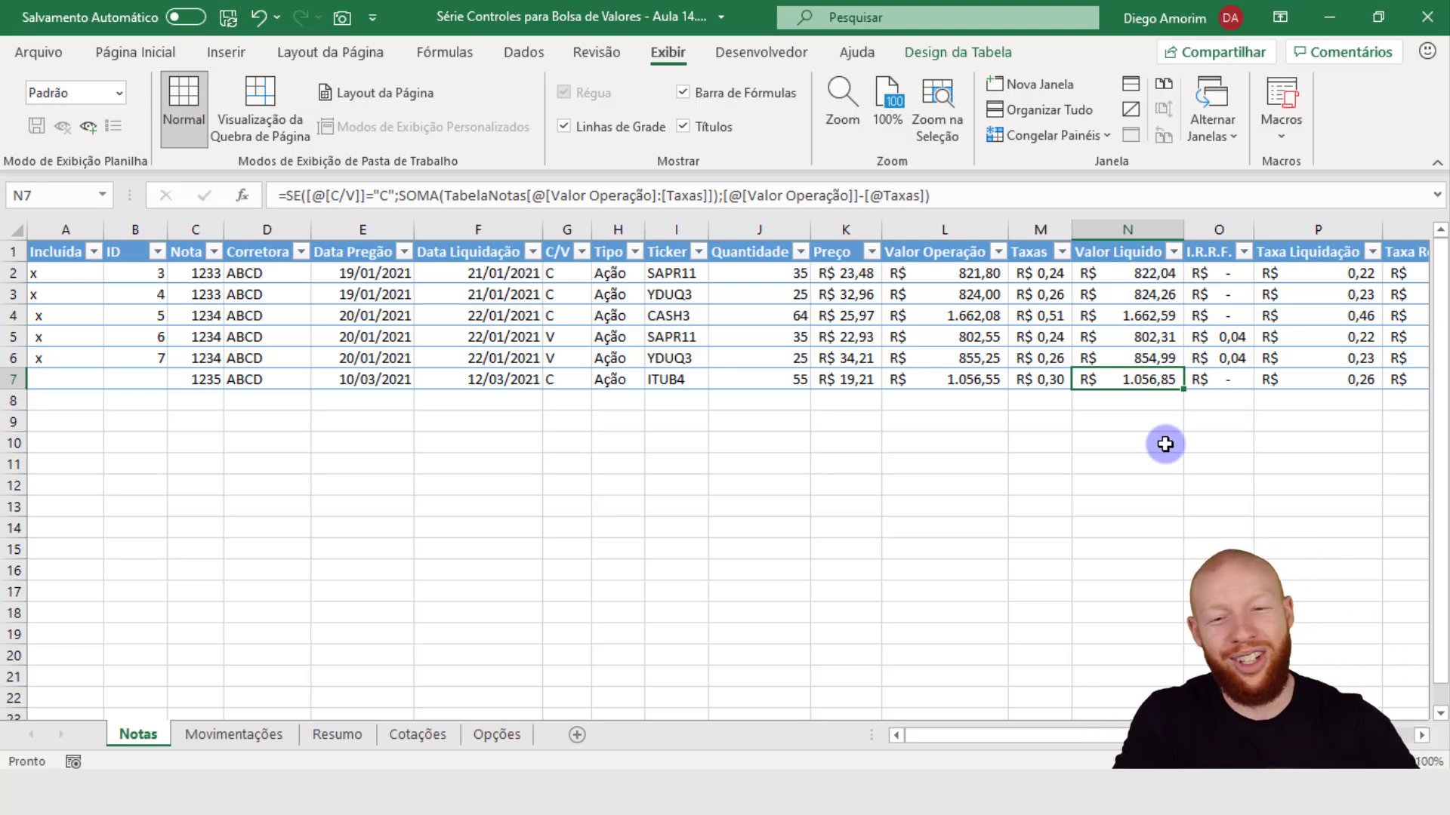
left_click(353, 738)
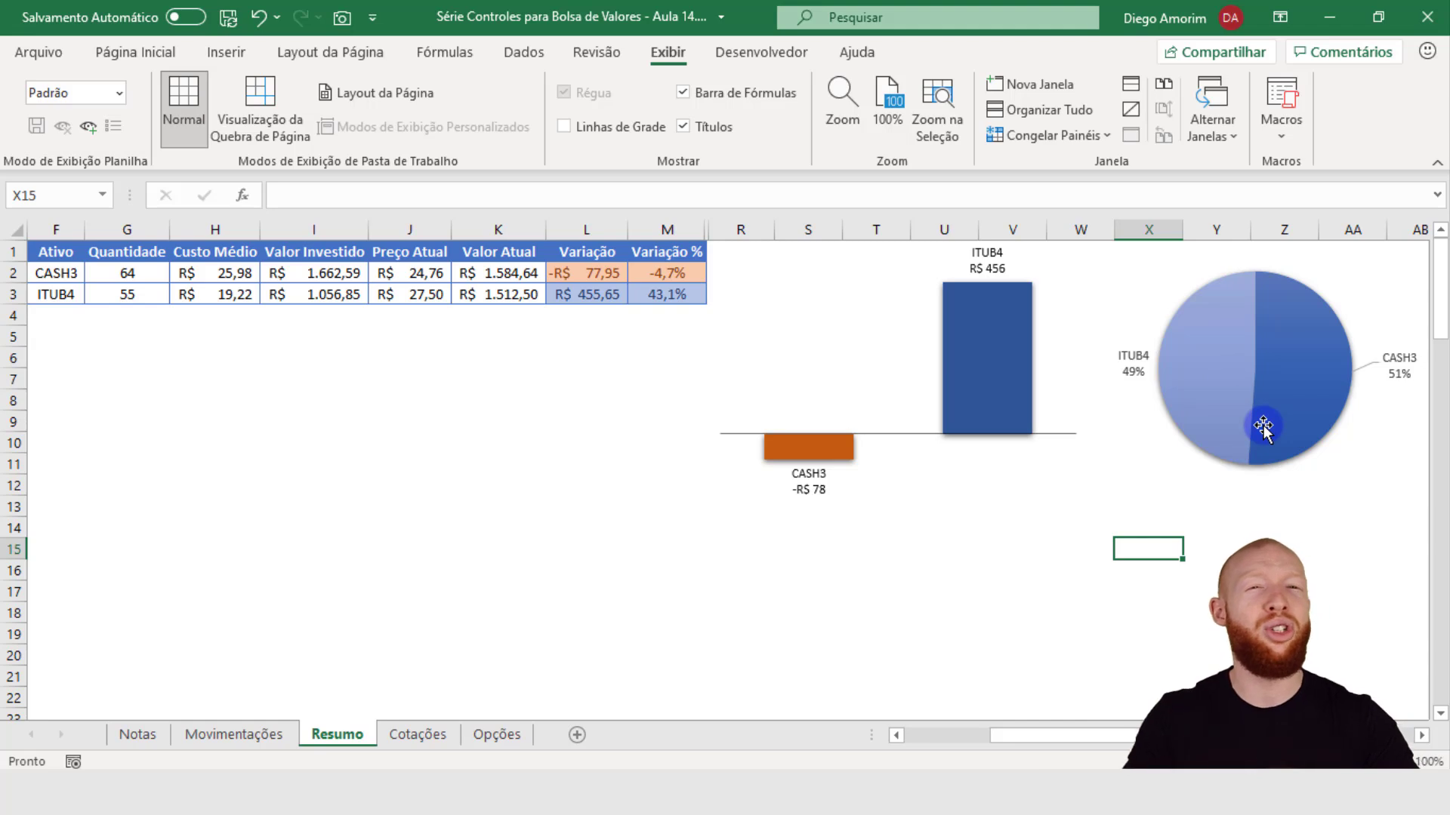
mouse_move(1262, 427)
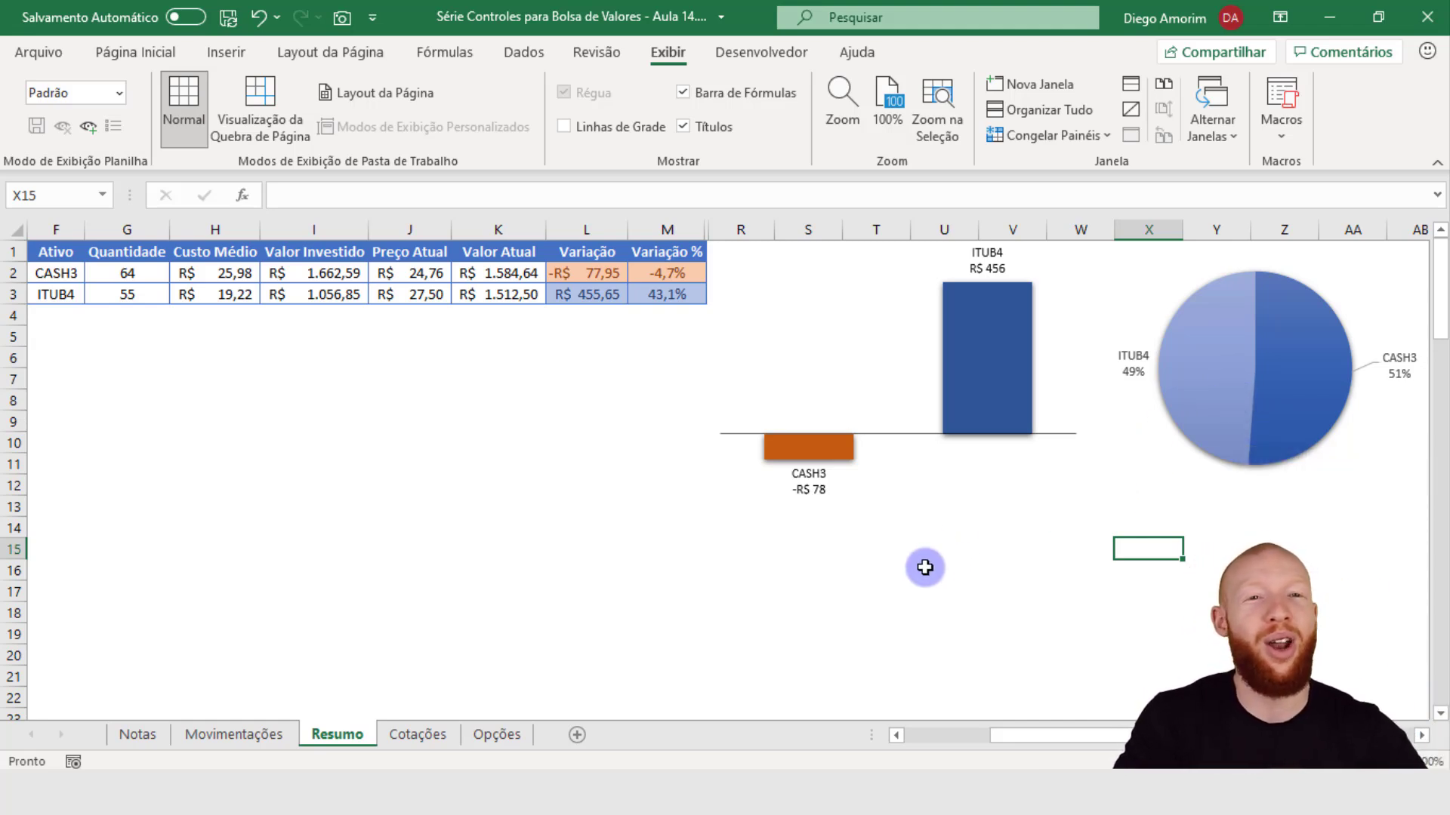